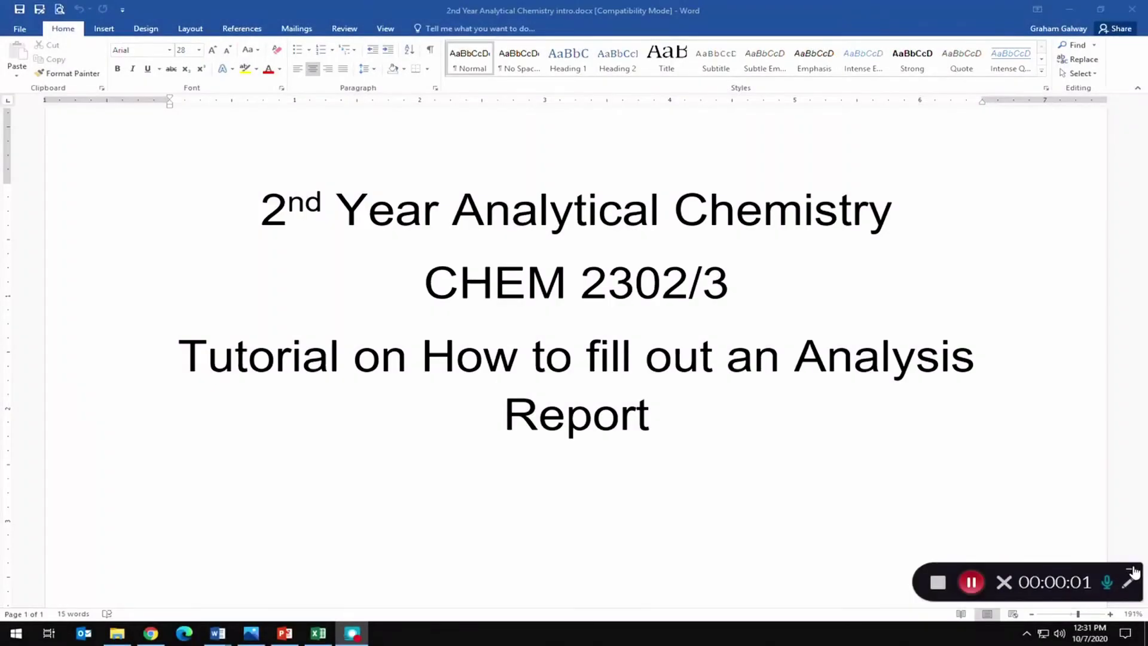
# Switch from the Word title page to the How To Spreadsheet.xlsx workbook in Excel.
pyautogui.click(1133, 569)
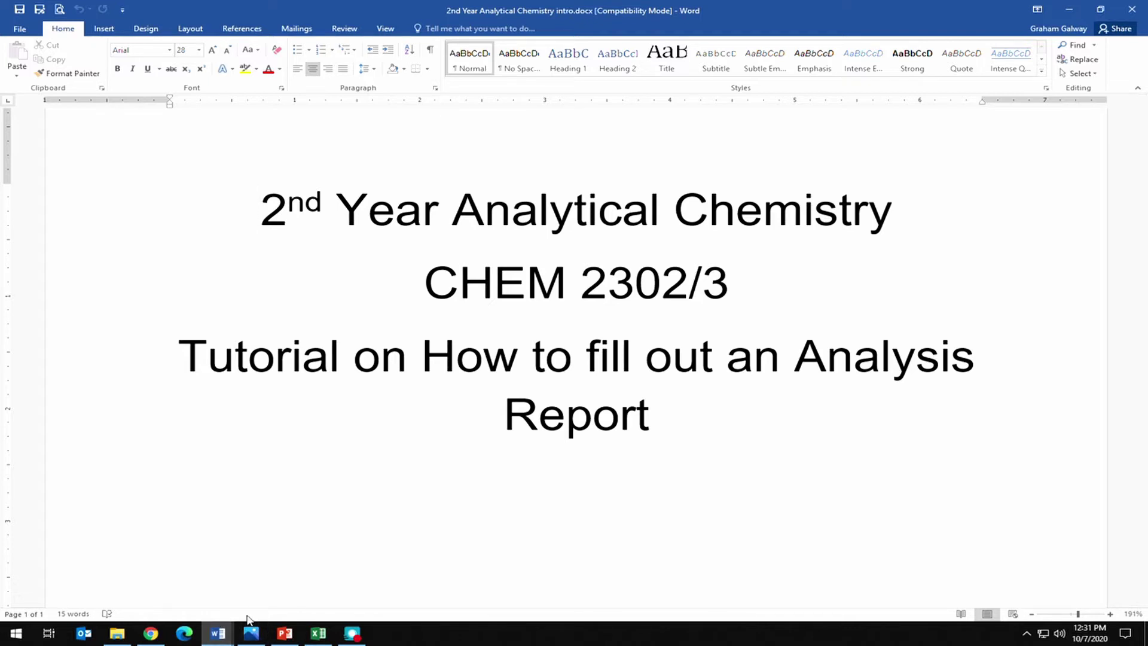
pyautogui.click(318, 633)
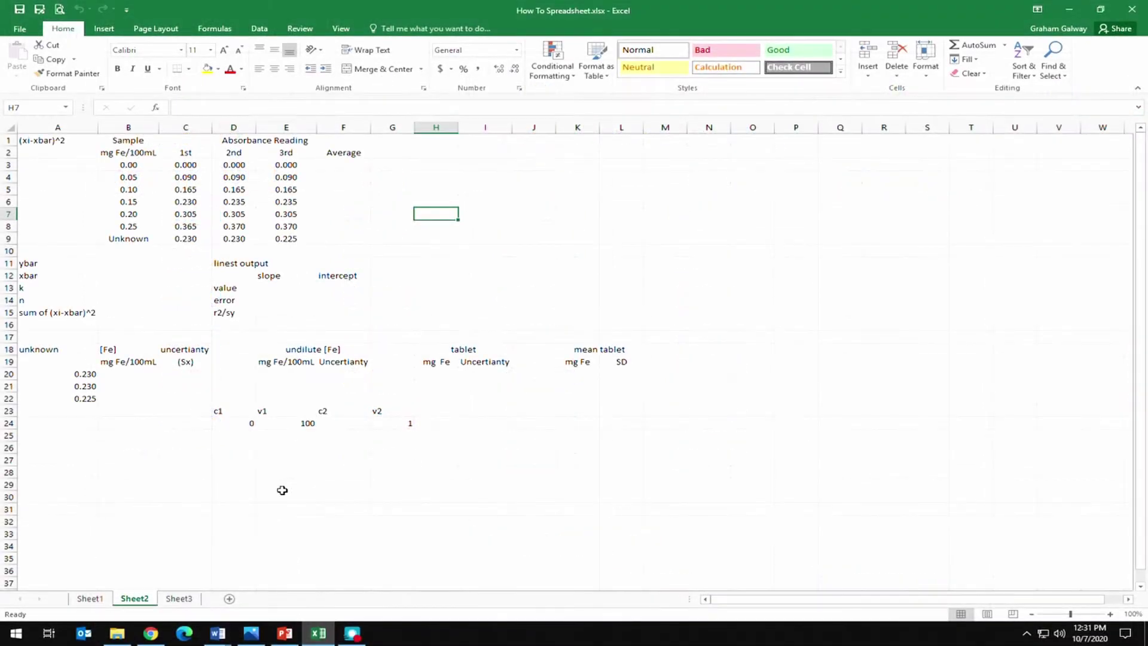
pyautogui.click(252, 633)
pyautogui.moveTo(146, 163); pyautogui.dragTo(149, 236)
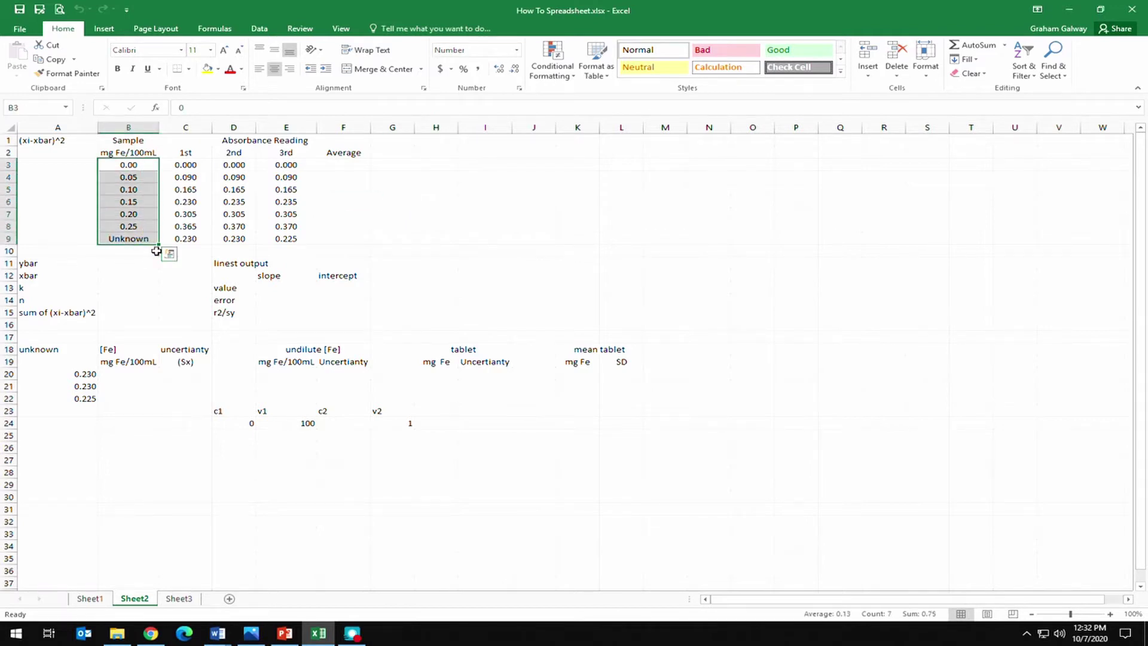
pyautogui.click(150, 272)
pyautogui.moveTo(185, 165); pyautogui.dragTo(285, 232)
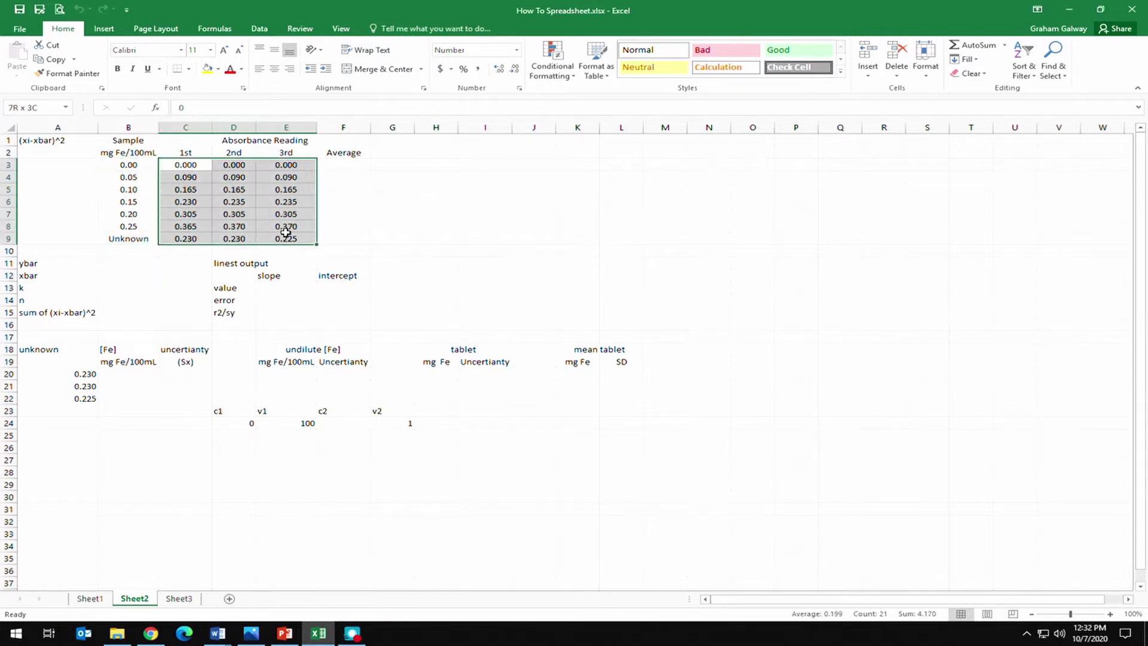
pyautogui.moveTo(176, 237); pyautogui.dragTo(303, 239)
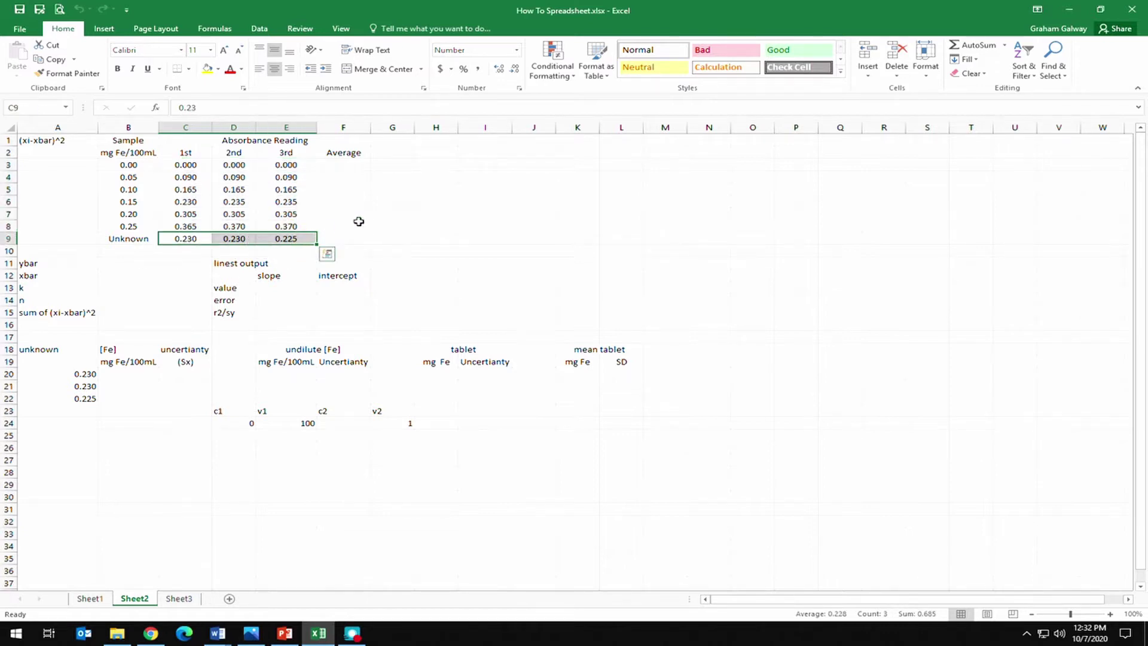
pyautogui.click(348, 165)
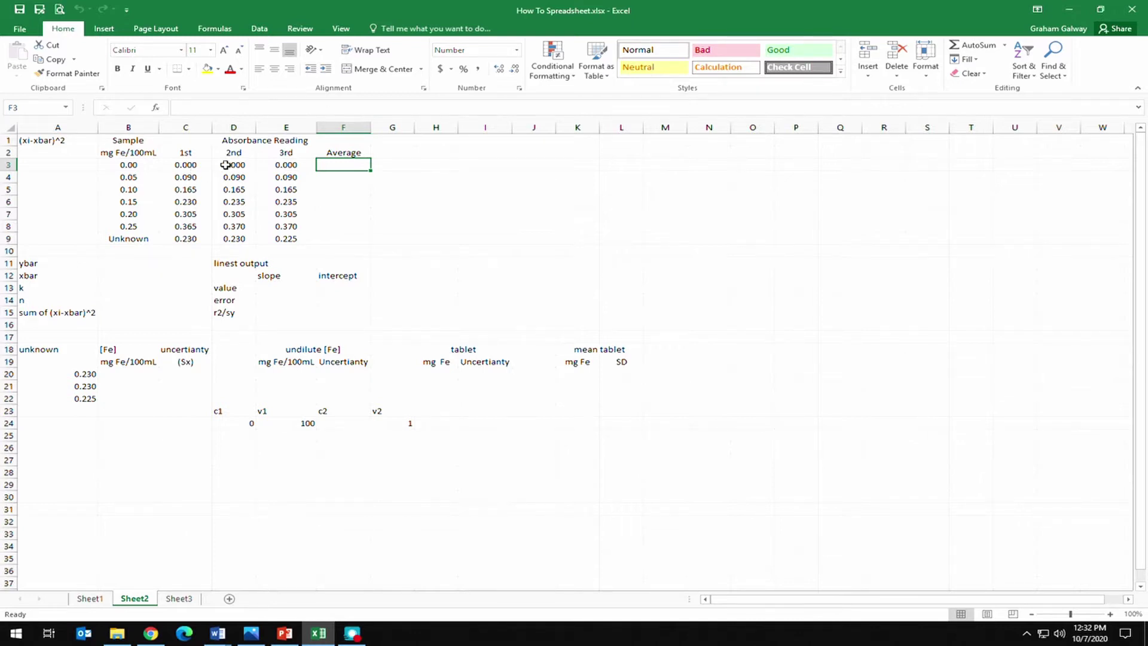
# Fill F3:F8 with AutoSum Average over each standard's three absorbance readings.
pyautogui.moveTo(204, 165); pyautogui.dragTo(335, 221)
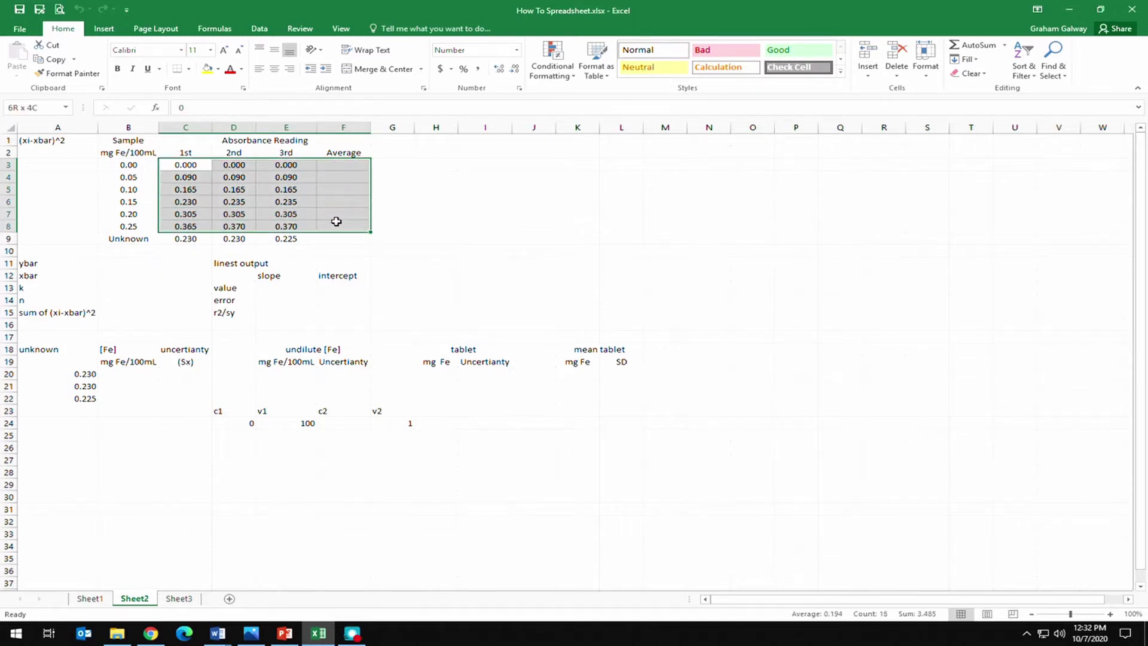
pyautogui.click(1005, 45)
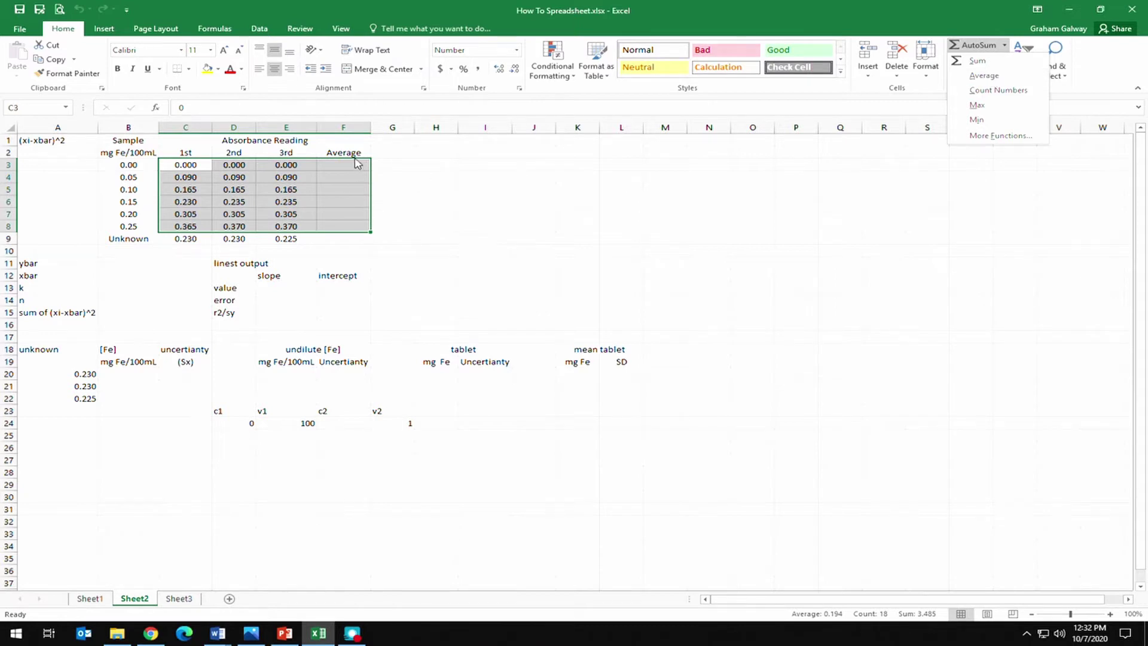
pyautogui.click(984, 76)
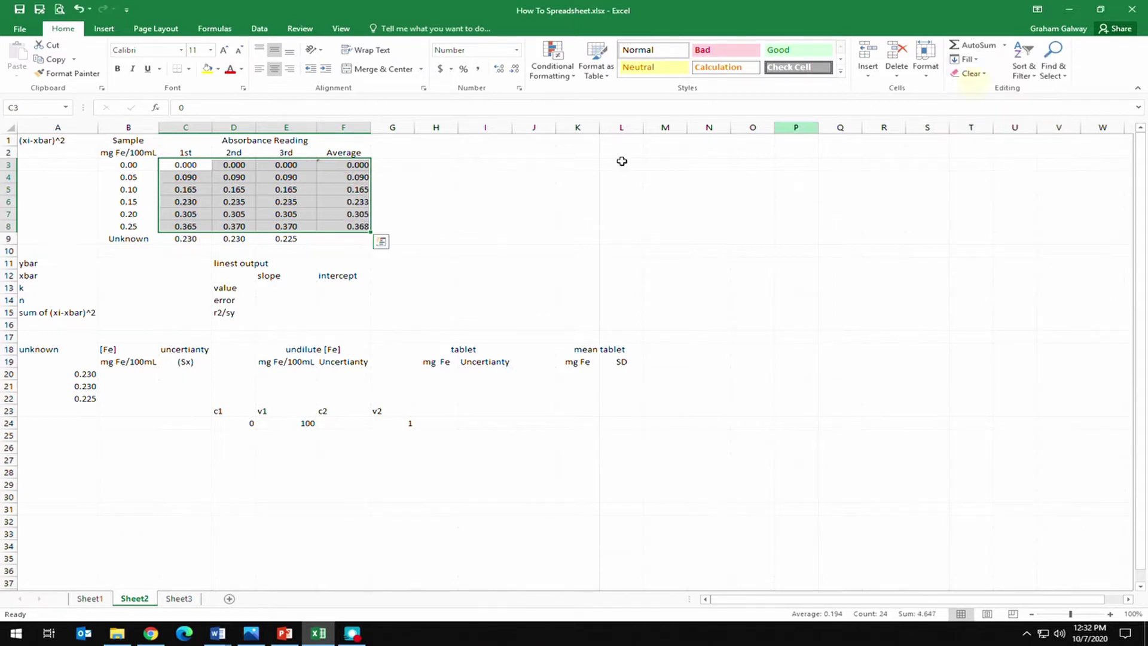
pyautogui.click(413, 192)
# Check the =AVERAGE formulas in F3 through F8, showing values from 0.000 to 0.368.
pyautogui.click(352, 164)
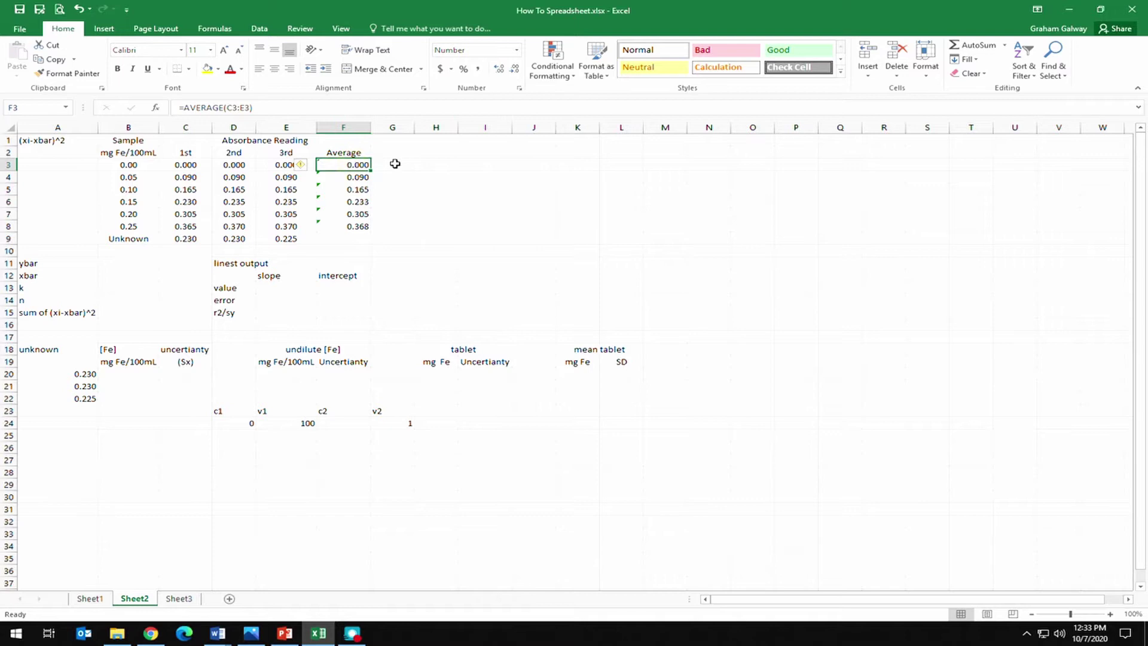
pyautogui.click(350, 177)
pyautogui.click(359, 190)
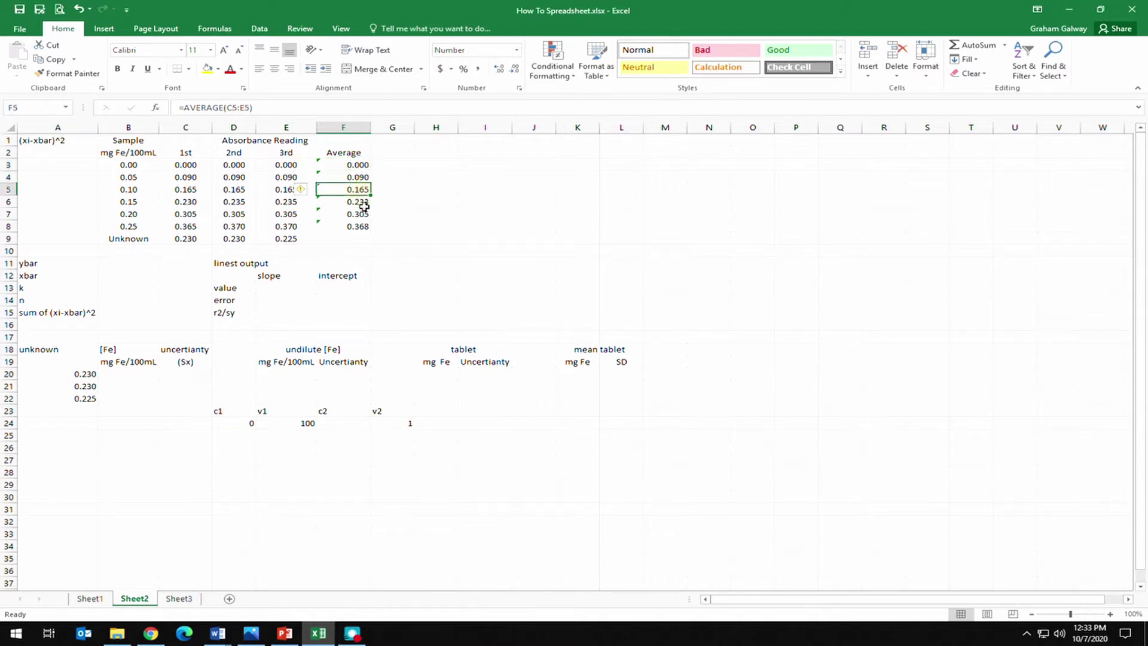
pyautogui.click(362, 204)
pyautogui.click(361, 214)
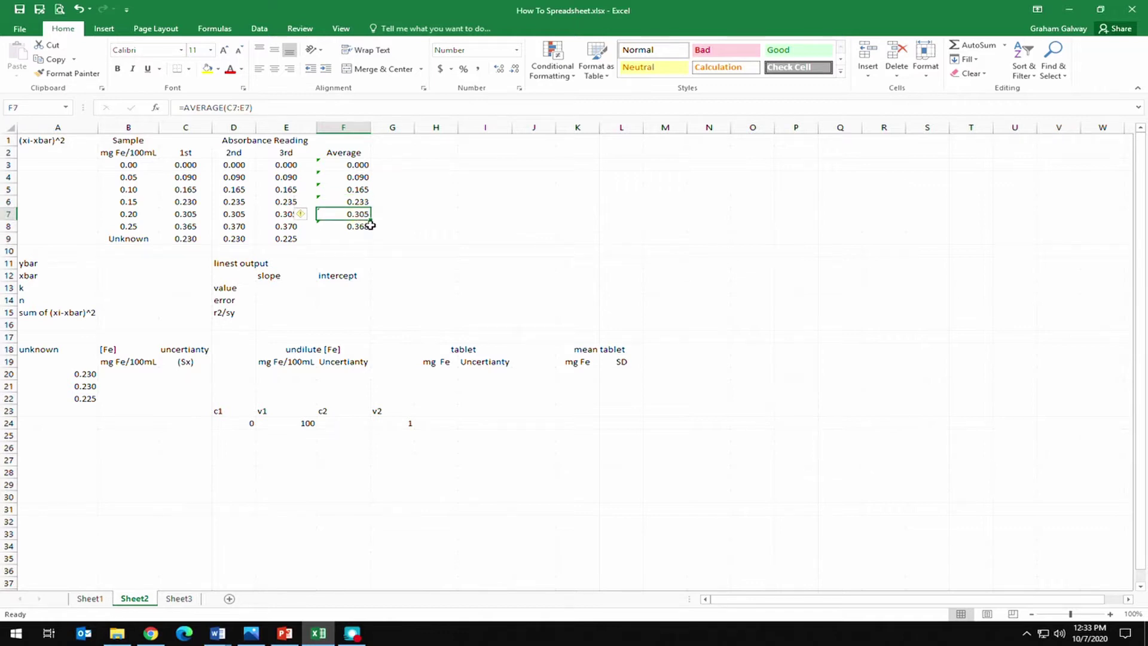
pyautogui.click(369, 227)
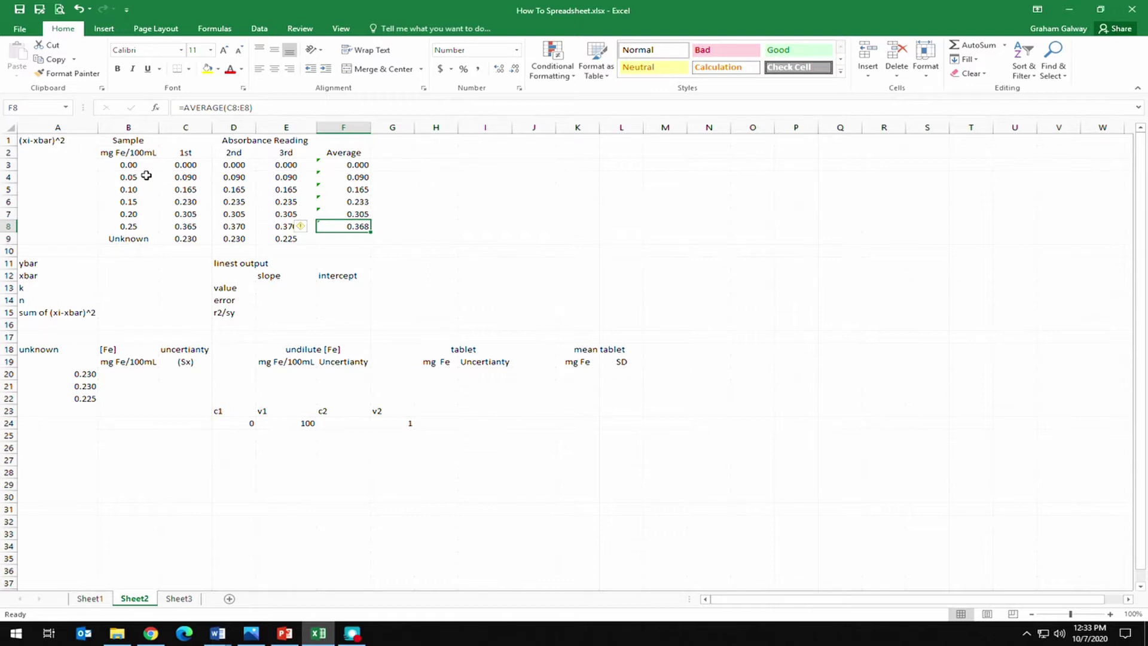
# Insert a plain scatter chart of B3:B8 against F3:F8, placed right of the table.
pyautogui.moveTo(133, 165); pyautogui.dragTo(141, 226)
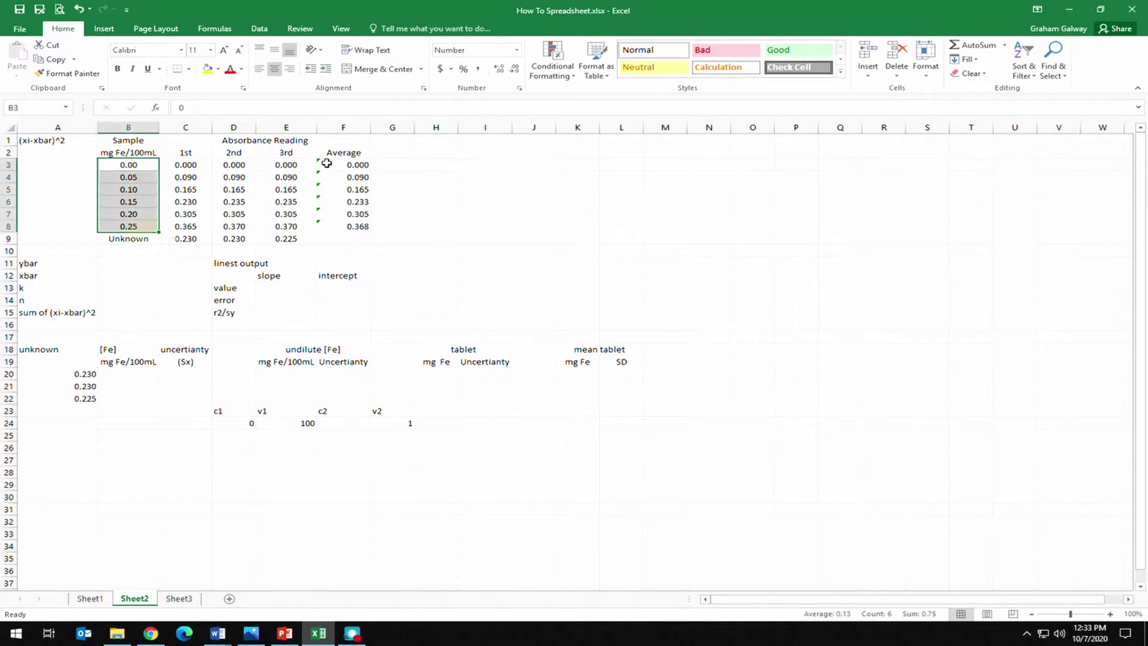
pyautogui.moveTo(342, 165); pyautogui.dragTo(353, 227)
pyautogui.click(104, 28)
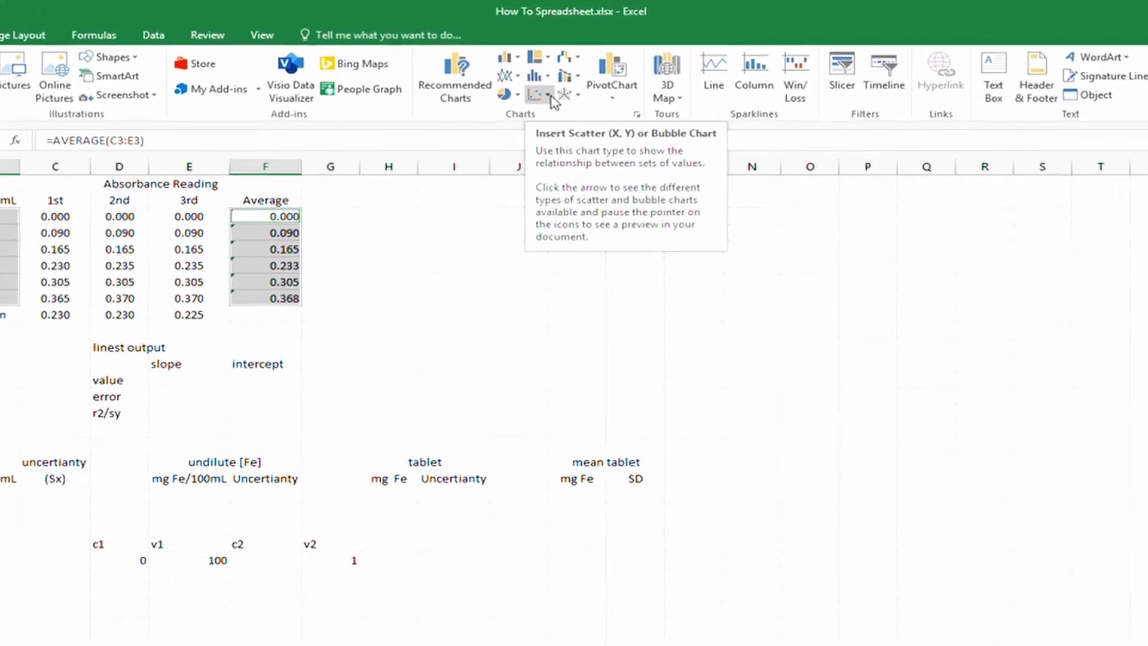
pyautogui.click(548, 94)
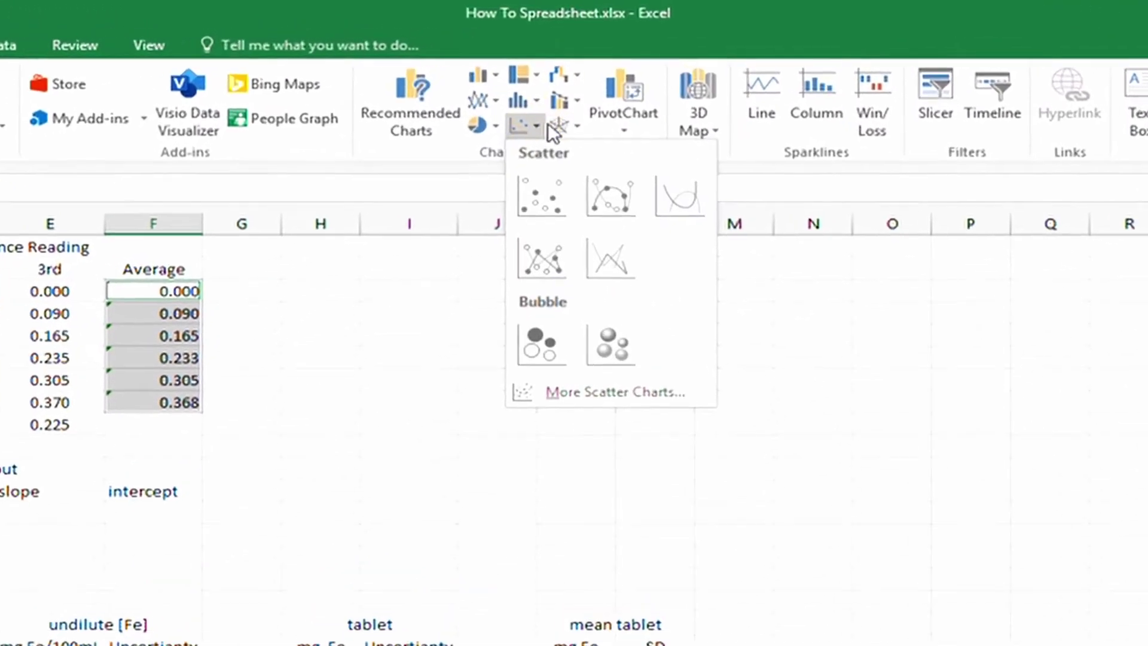
pyautogui.click(542, 194)
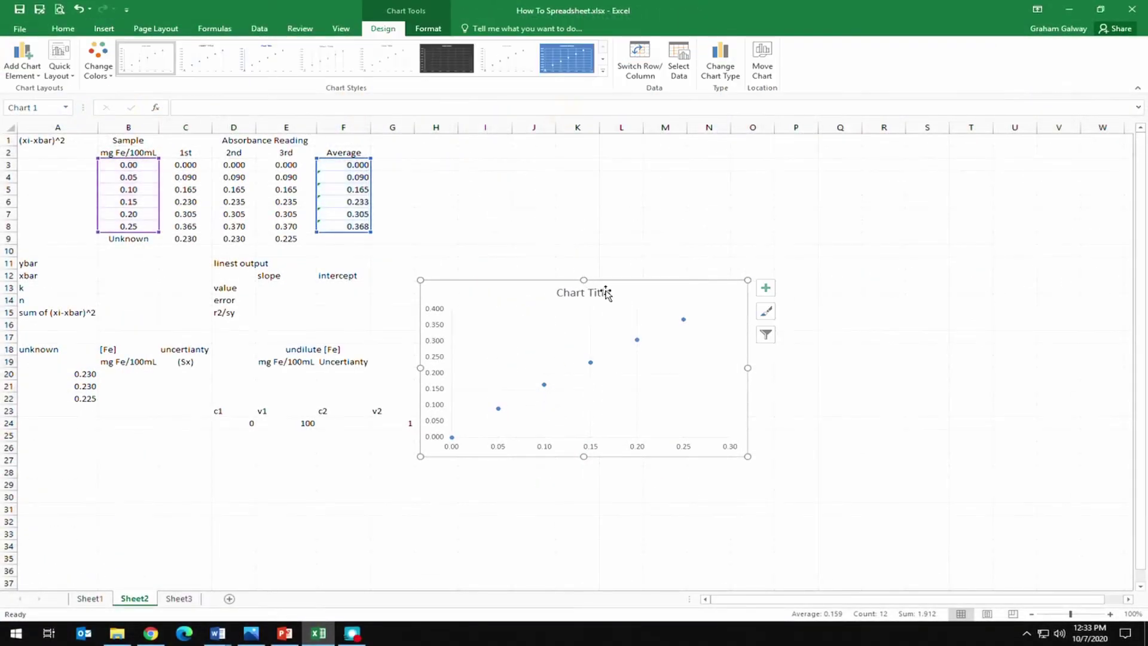
pyautogui.moveTo(606, 292); pyautogui.dragTo(717, 149)
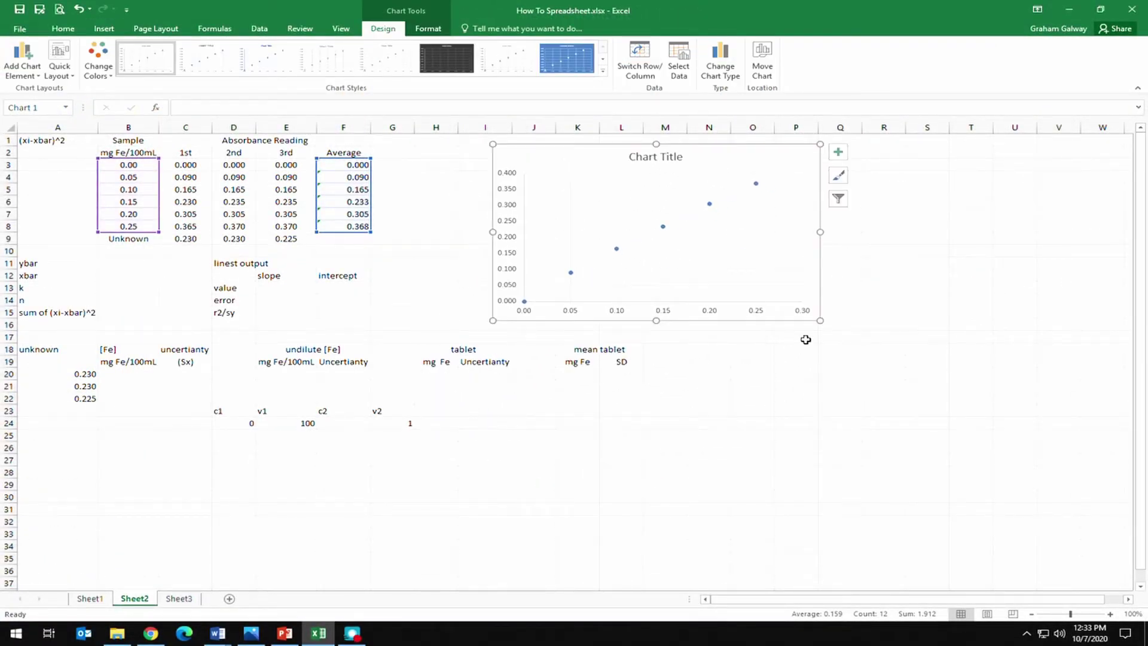
# Add a linear trendline to the series, displaying its equation and R-squared value.
pyautogui.click(663, 227)
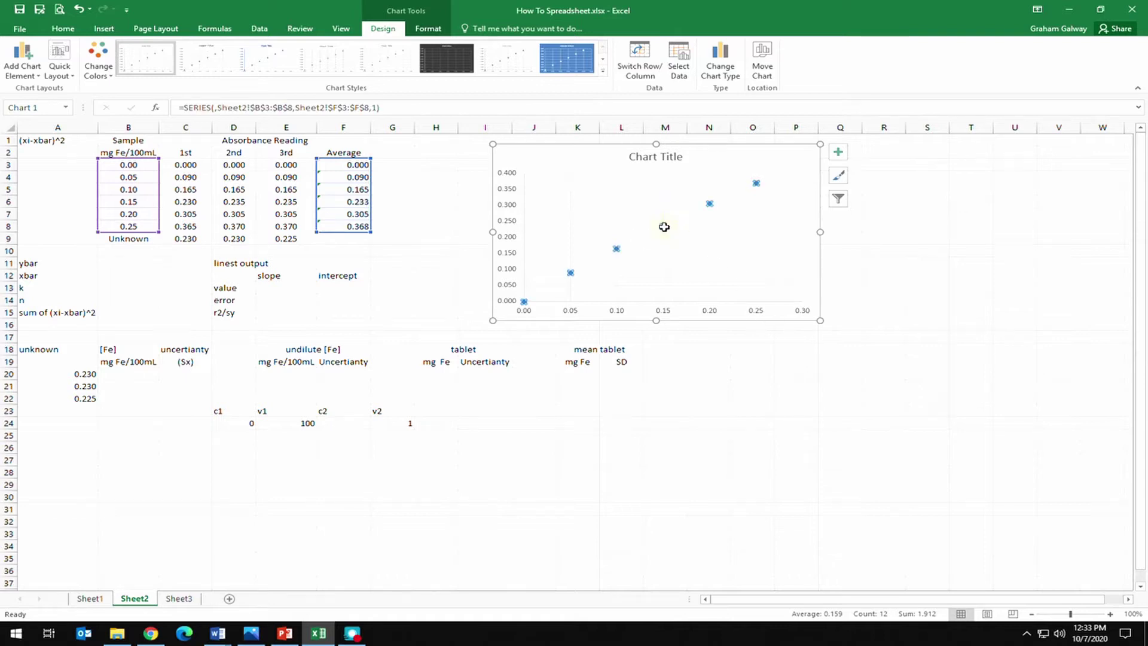
pyautogui.rightClick(664, 228)
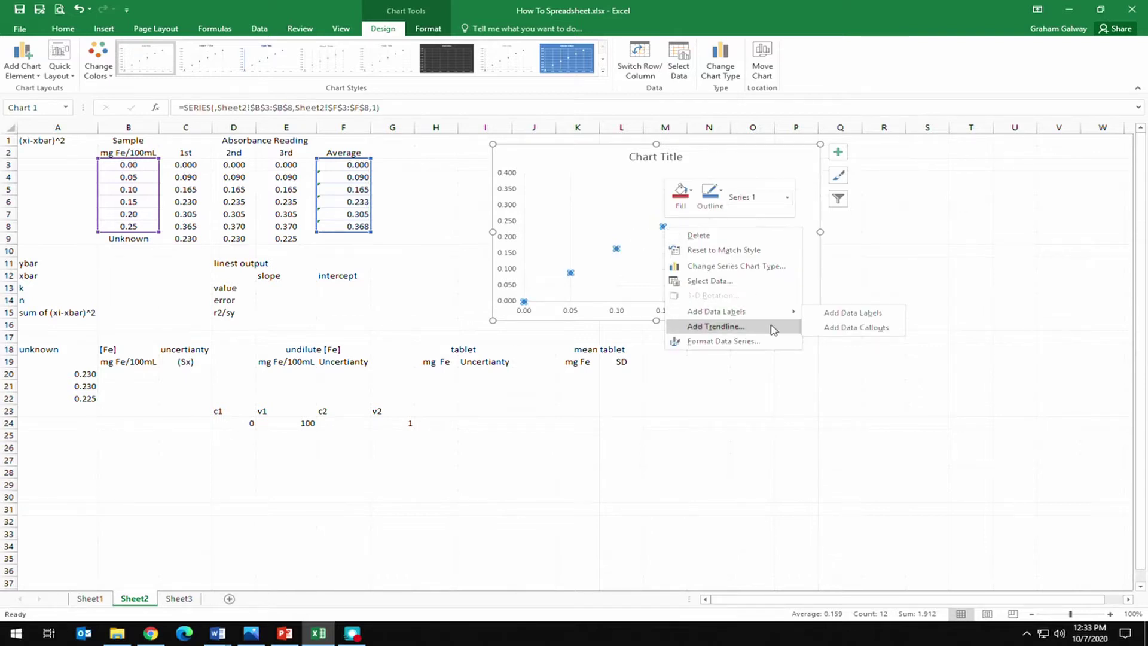
pyautogui.click(778, 324)
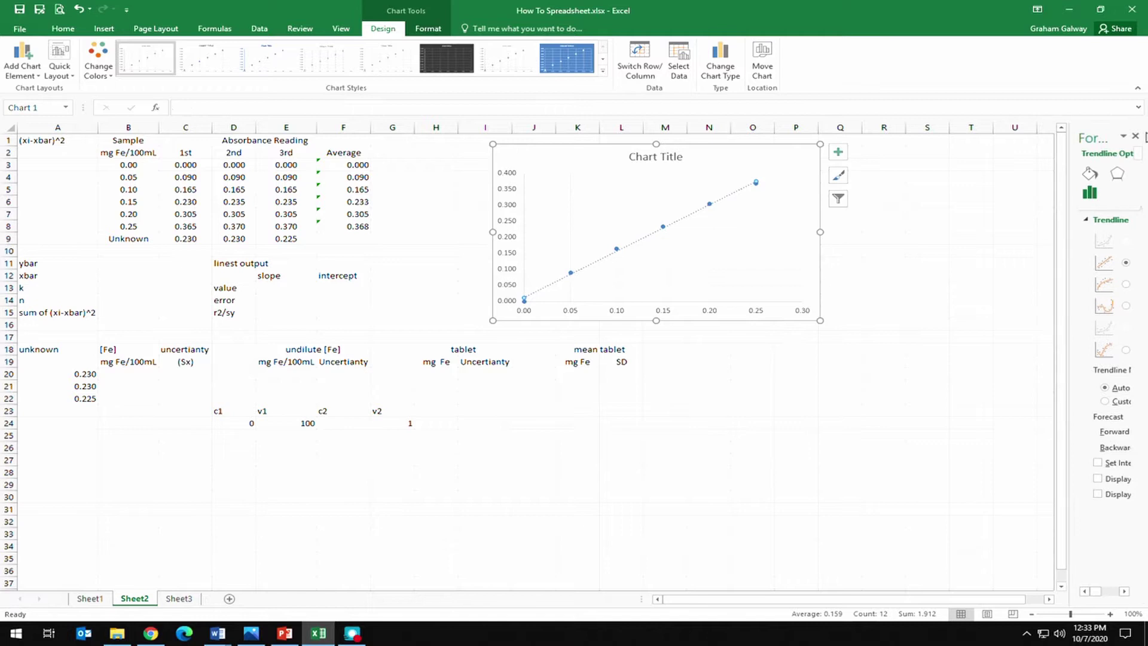
pyautogui.moveTo(1068, 208); pyautogui.dragTo(872, 209)
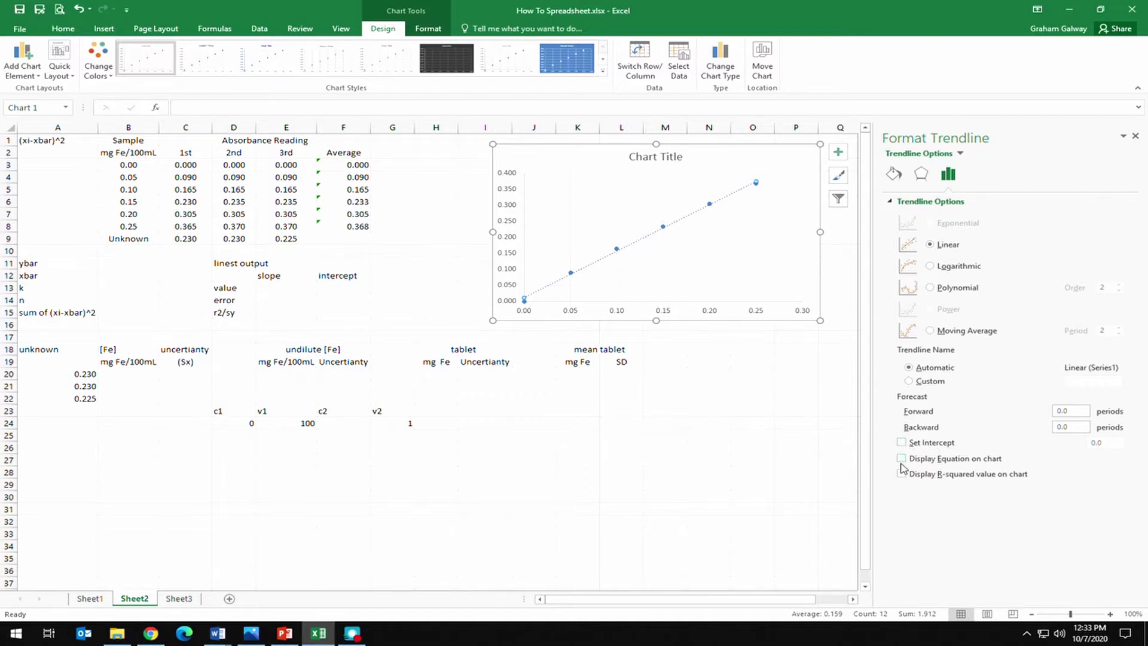
pyautogui.click(901, 458)
pyautogui.click(902, 475)
pyautogui.click(1135, 137)
# Move the y = 1.46x + 0.0111 equation label higher on the chart.
pyautogui.click(722, 189)
pyautogui.moveTo(721, 179); pyautogui.dragTo(692, 176)
pyautogui.click(770, 206)
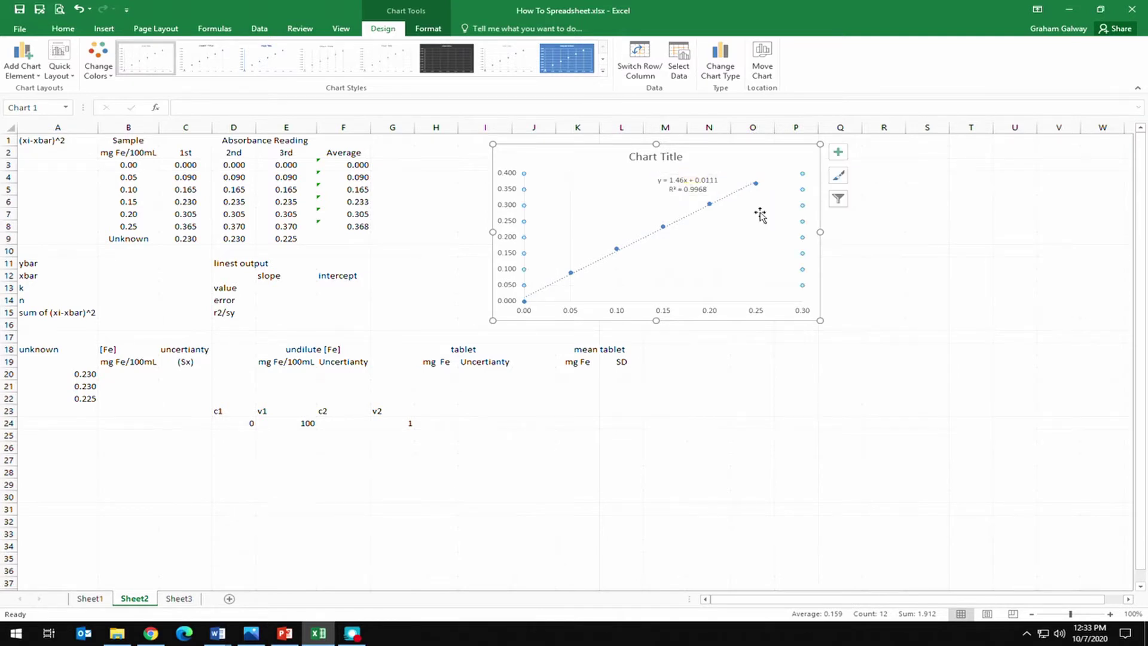
pyautogui.click(467, 173)
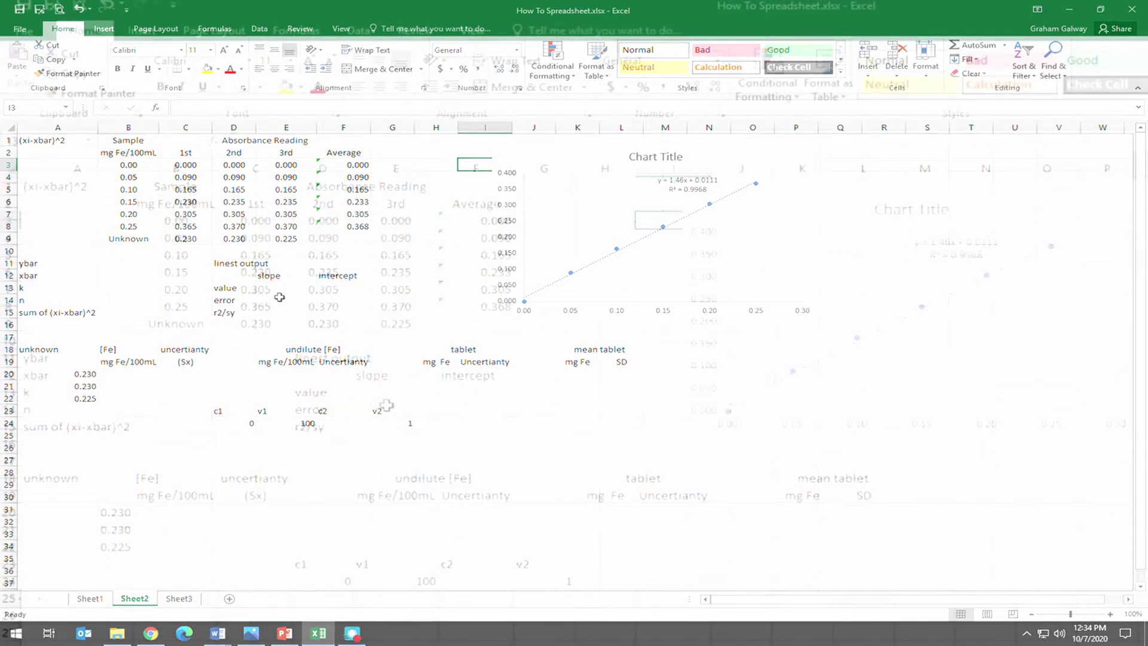
# Begin a =LINEST( formula over output block E13:F15 and bring up its Function Arguments.
pyautogui.moveTo(287, 289); pyautogui.dragTo(351, 315)
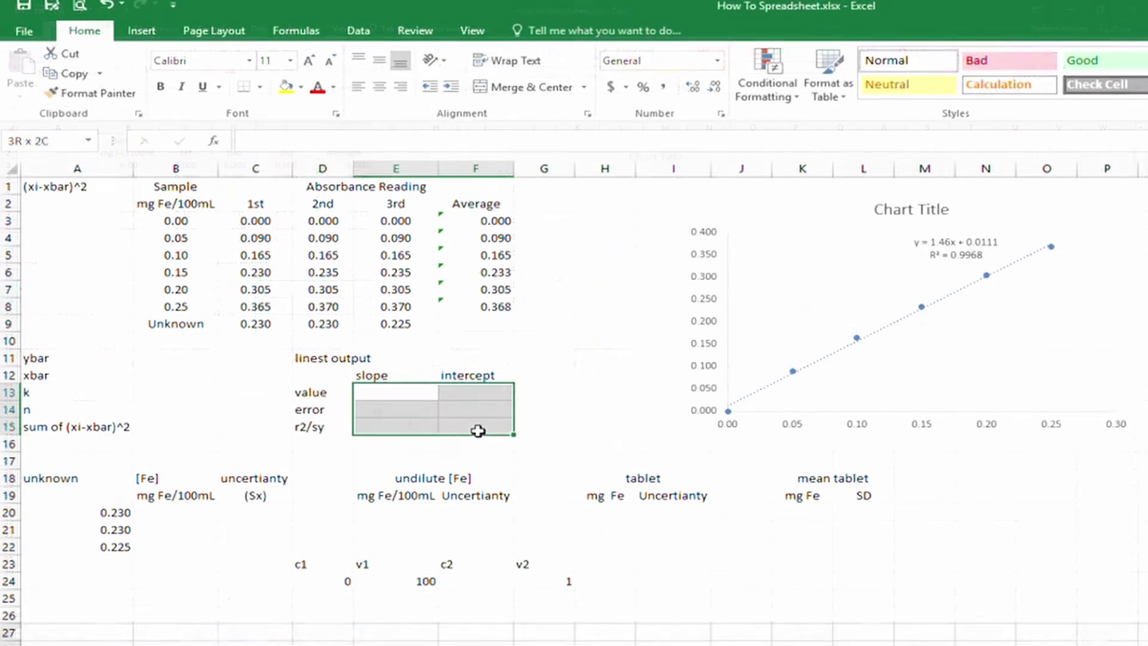
pyautogui.moveTo(478, 431); pyautogui.dragTo(477, 431)
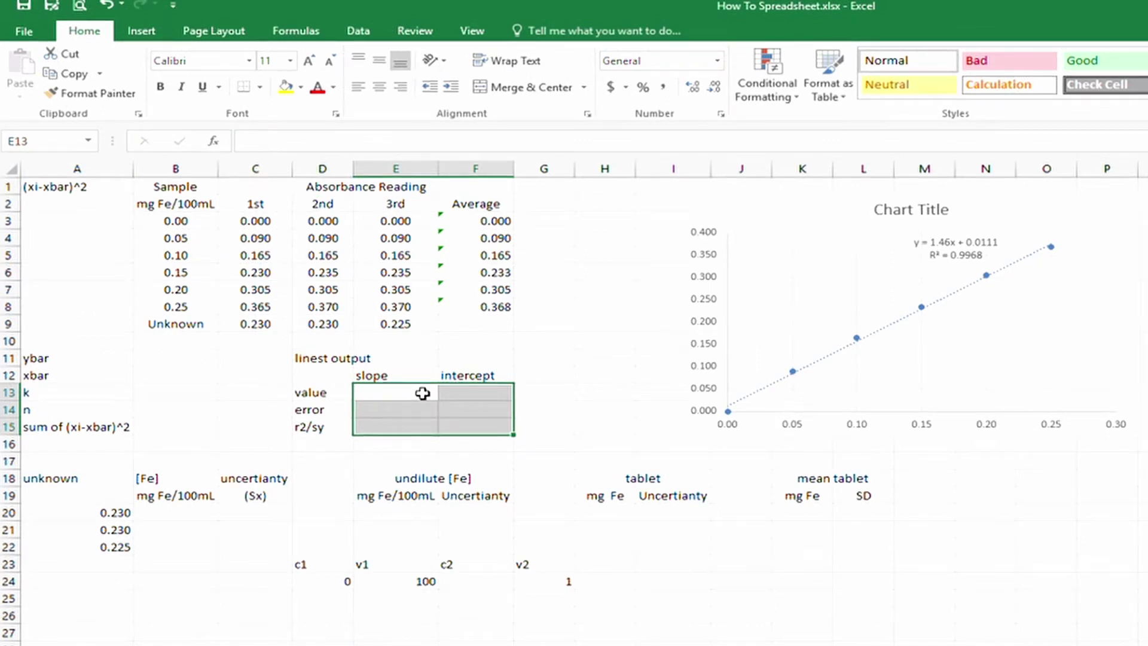
pyautogui.write('=Linest')
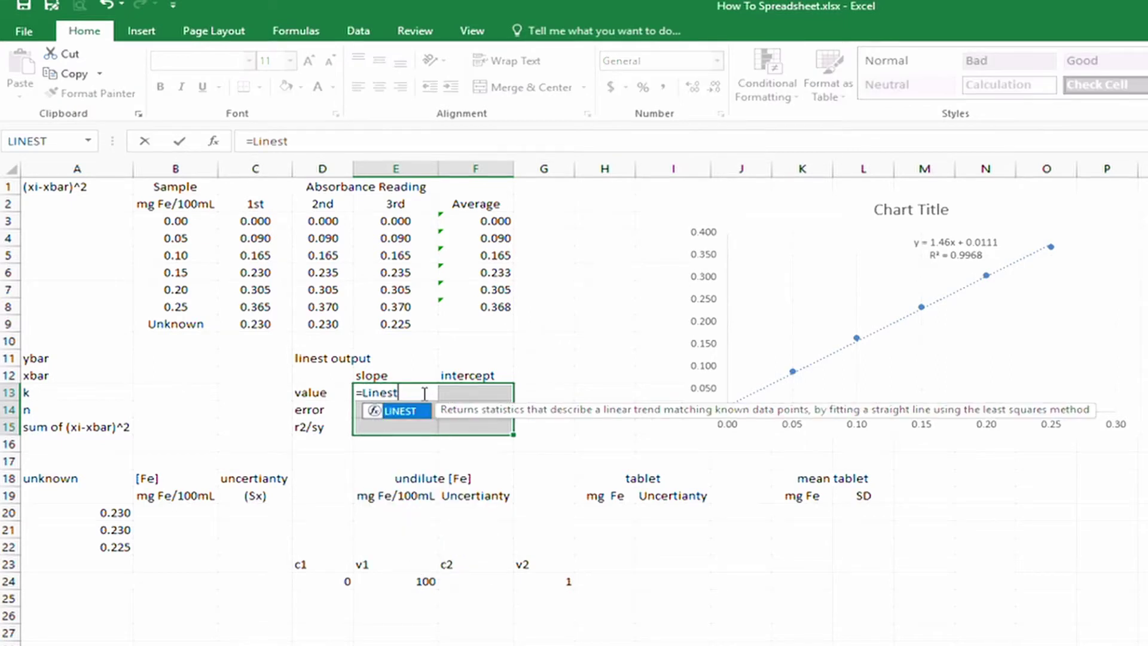
pyautogui.write('(')
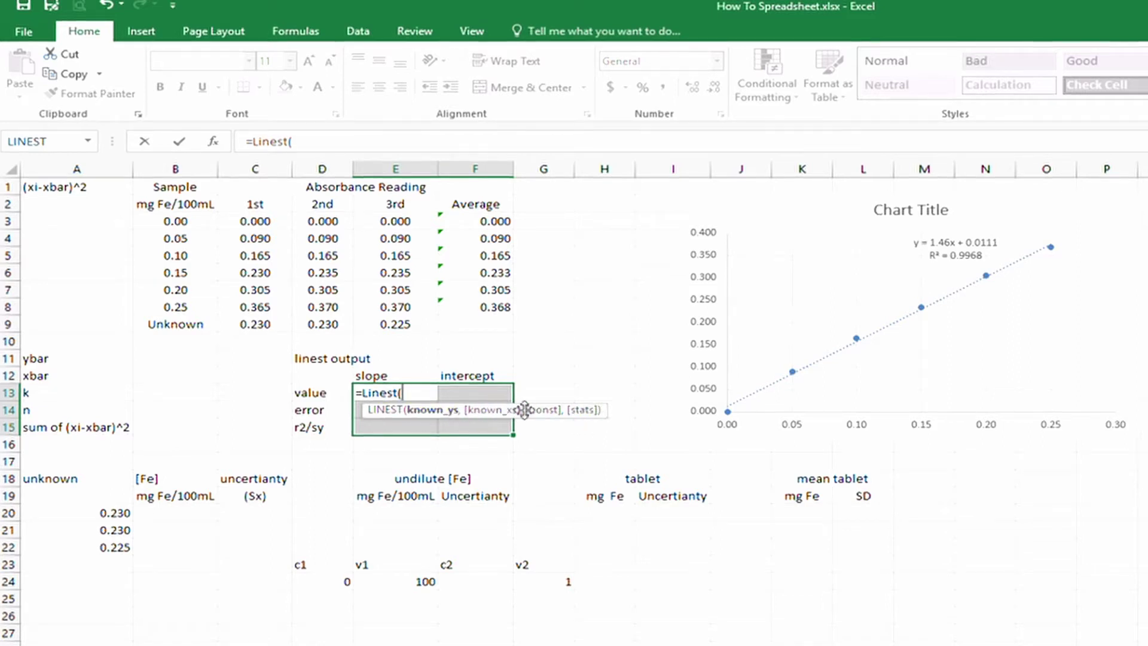
pyautogui.click(213, 143)
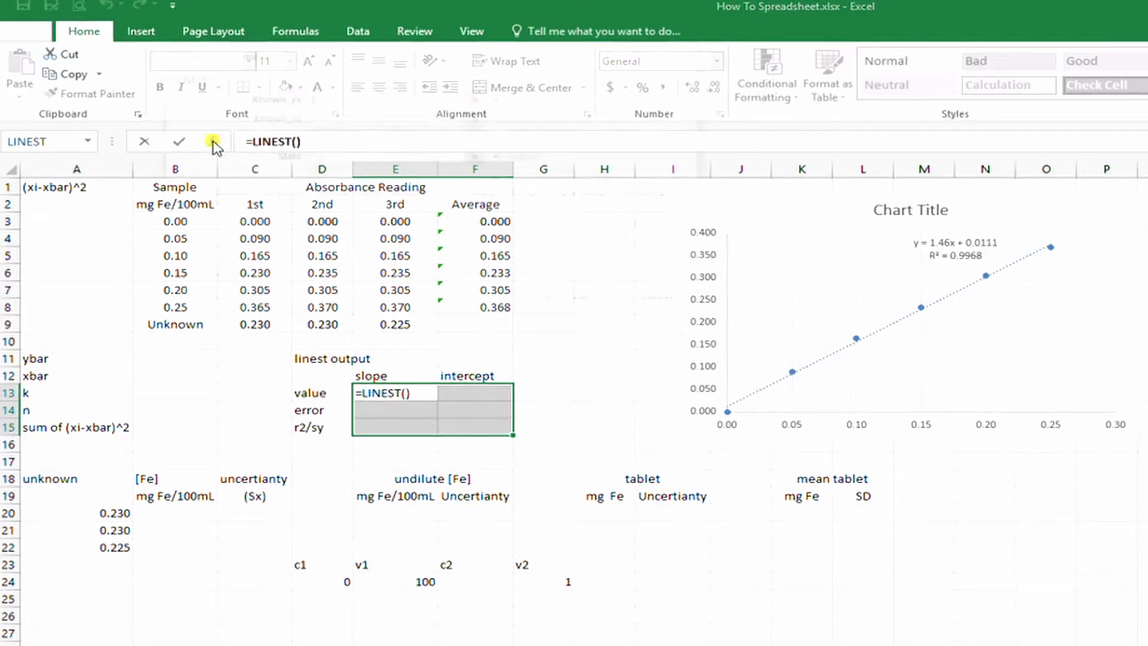
# Set LINEST's Known_ys to averages F3:F8 and Known_xs to concentrations B3:B8.
pyautogui.moveTo(341, 51); pyautogui.dragTo(764, 240)
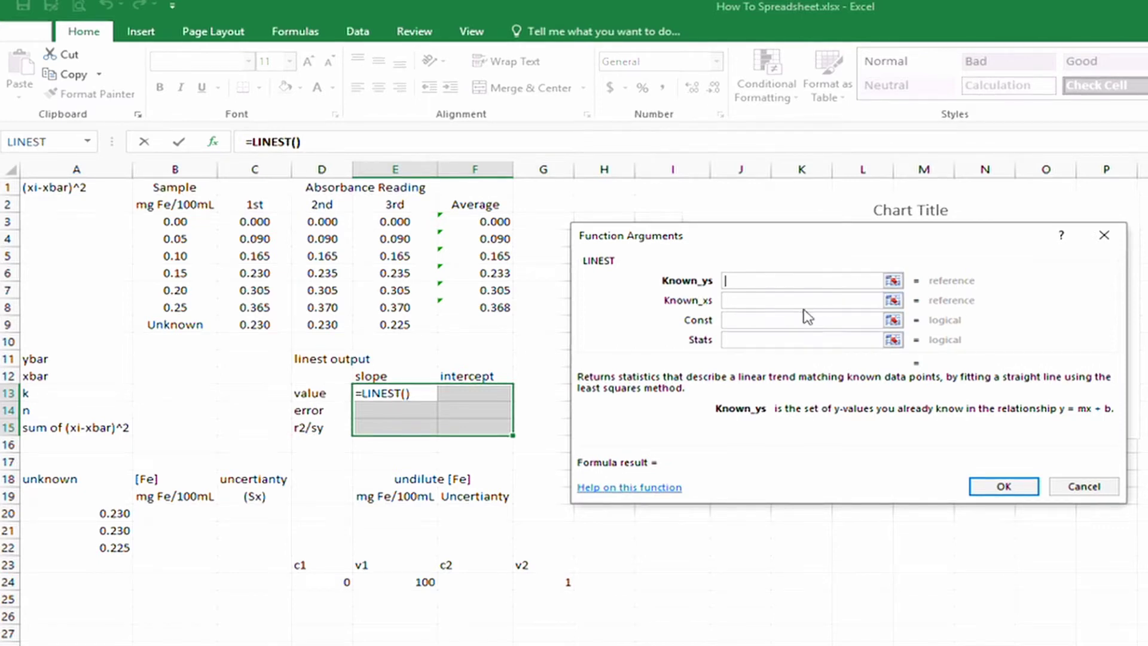
pyautogui.moveTo(487, 229); pyautogui.dragTo(505, 308)
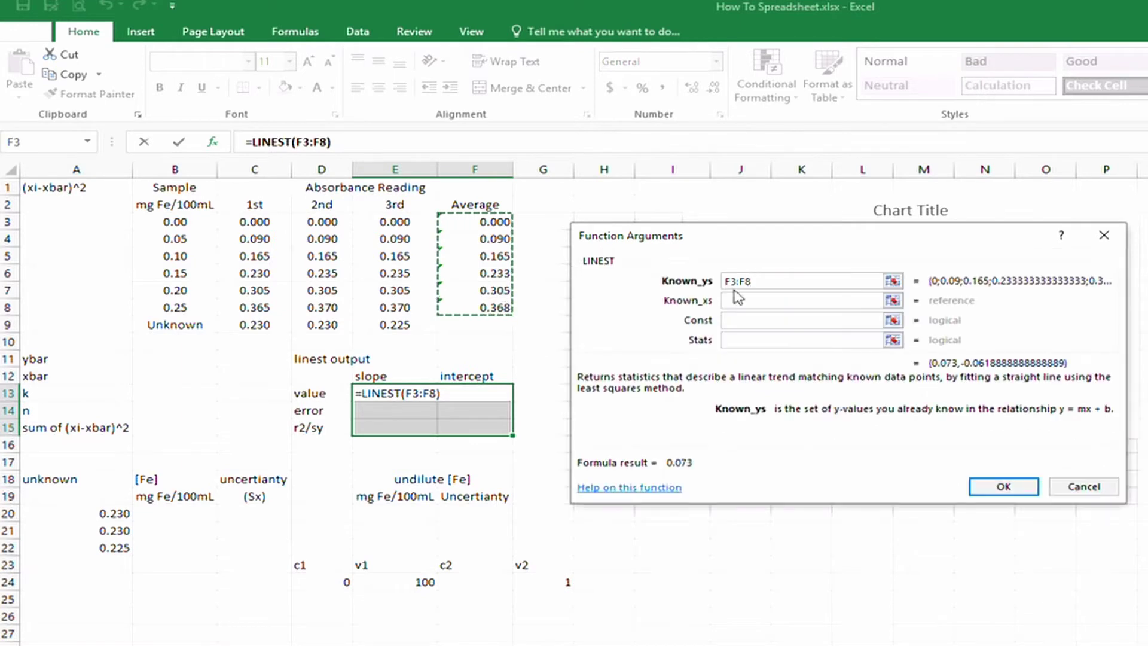
pyautogui.moveTo(189, 222); pyautogui.dragTo(175, 308)
pyautogui.click(777, 340)
pyautogui.click(761, 321)
pyautogui.click(753, 302)
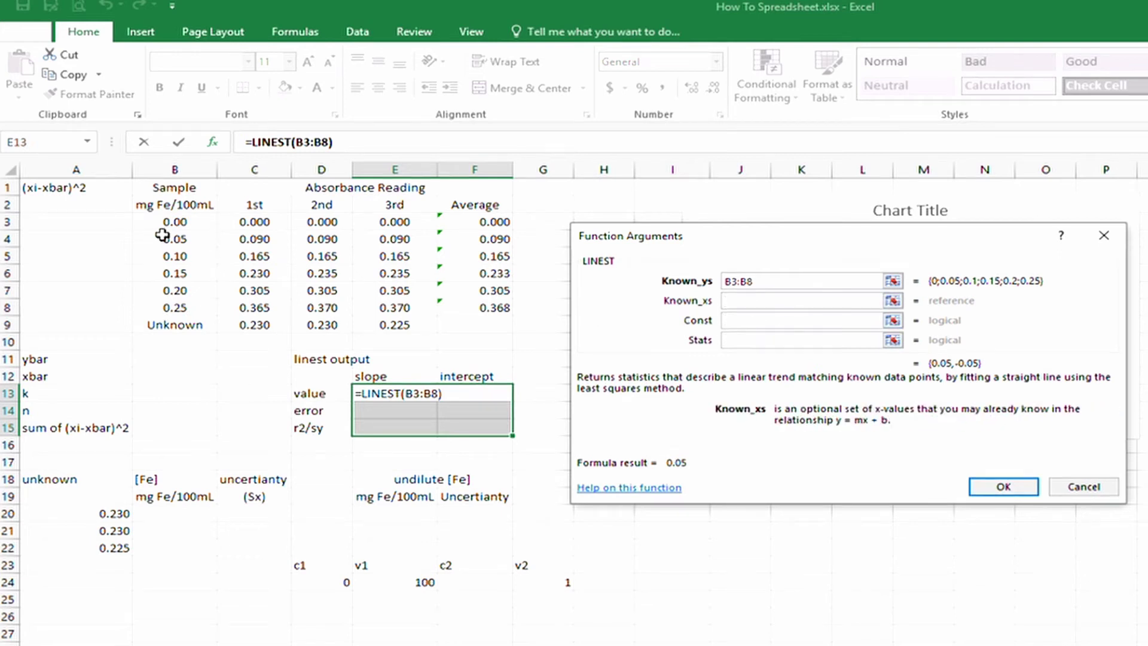
pyautogui.moveTo(194, 221); pyautogui.dragTo(199, 308)
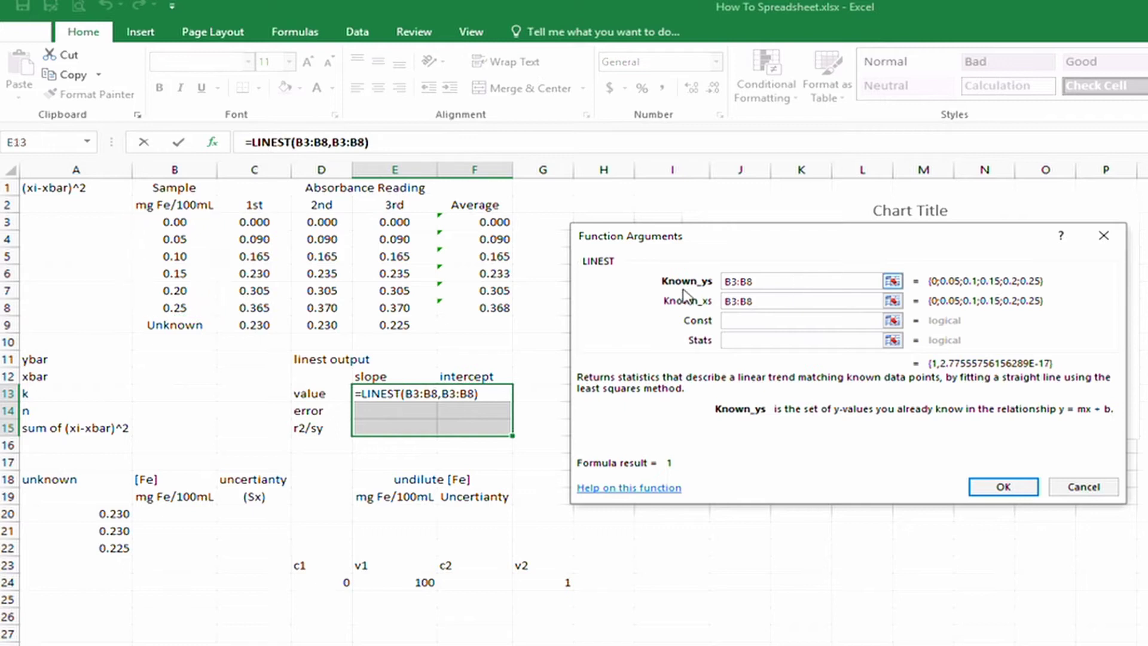
# Correct the Known_ys range to F3:F8 so the formula reads =LINEST(F3:F8,B3:B8).
pyautogui.moveTo(754, 282); pyautogui.dragTo(652, 270)
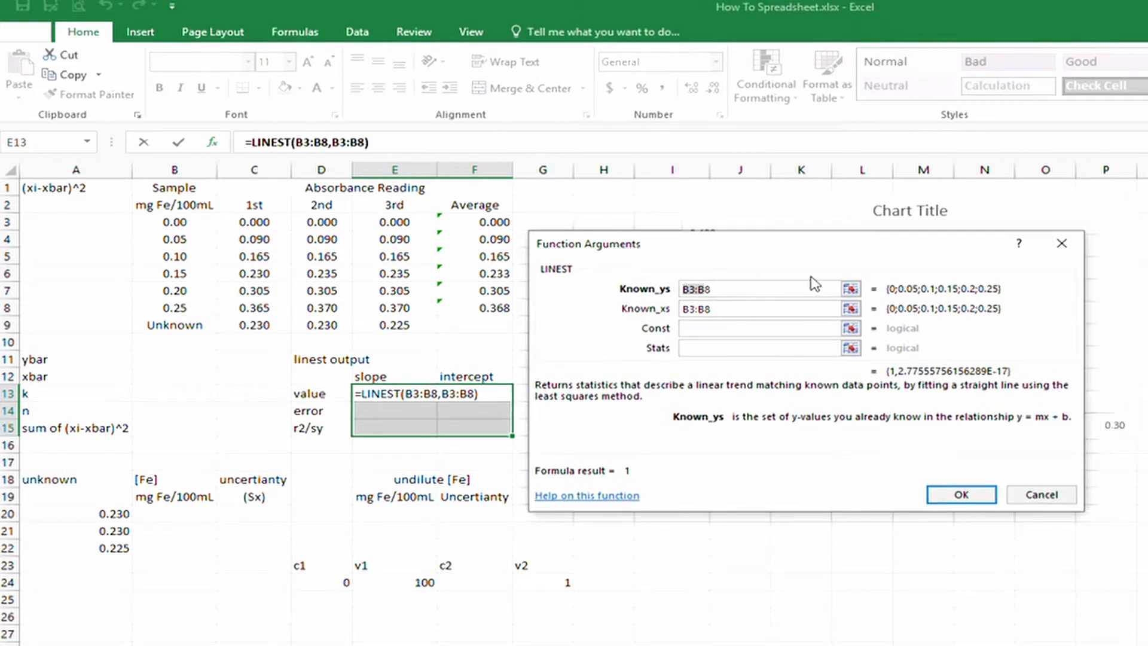
pyautogui.click(861, 286)
pyautogui.moveTo(480, 220); pyautogui.dragTo(497, 308)
pyautogui.click(785, 266)
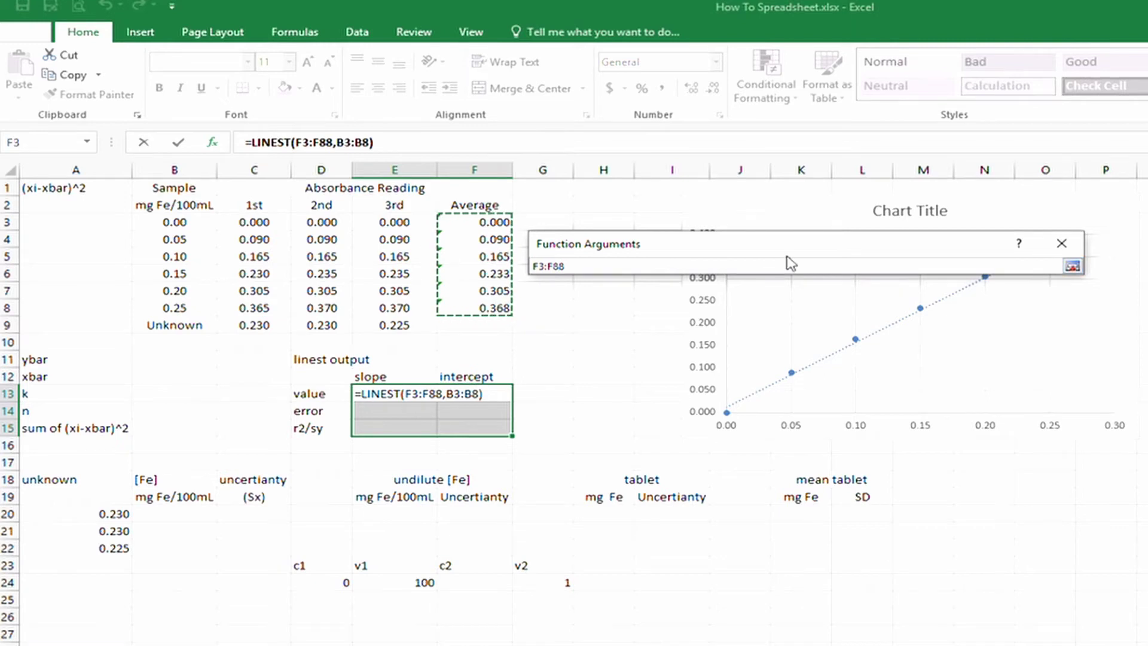
pyautogui.press('BackSpace')
pyautogui.press('Return')
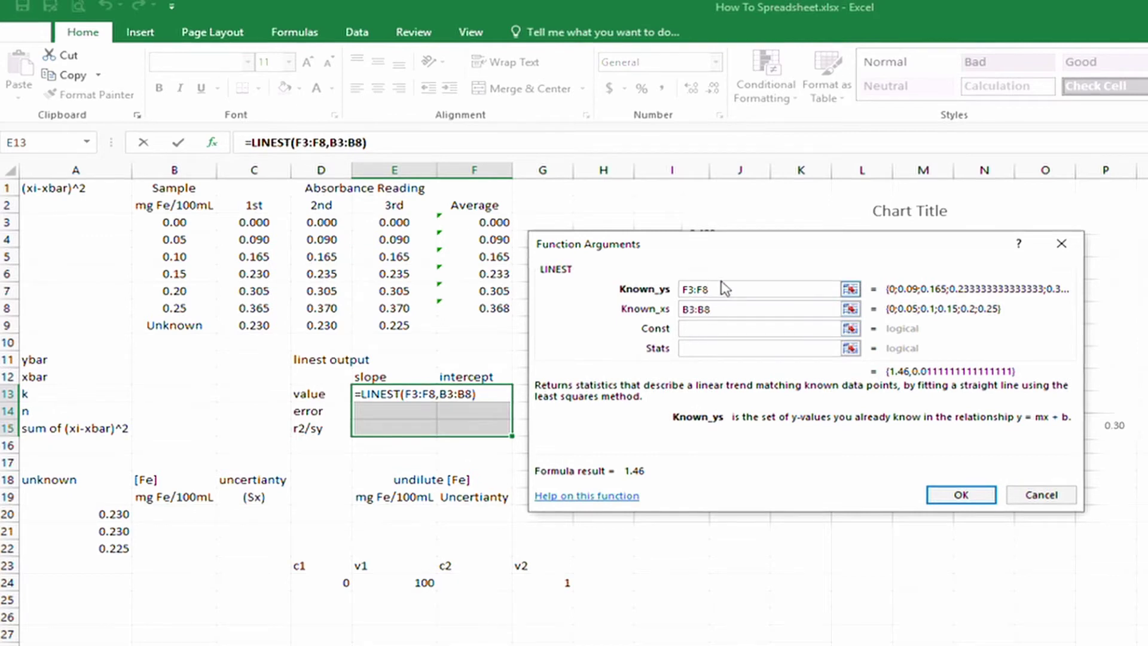
# Set Const and Stats to 1, making the formula =LINEST(F3:F8,B3:B8,1,1).
pyautogui.click(706, 330)
pyautogui.write('1')
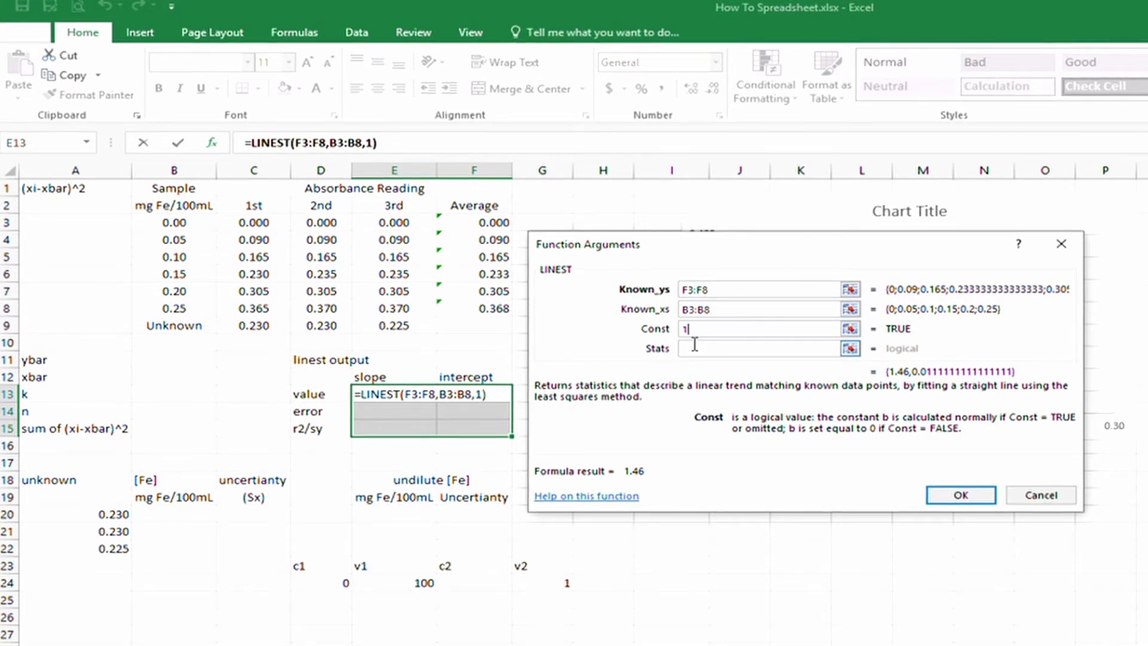
pyautogui.click(694, 347)
pyautogui.write('1')
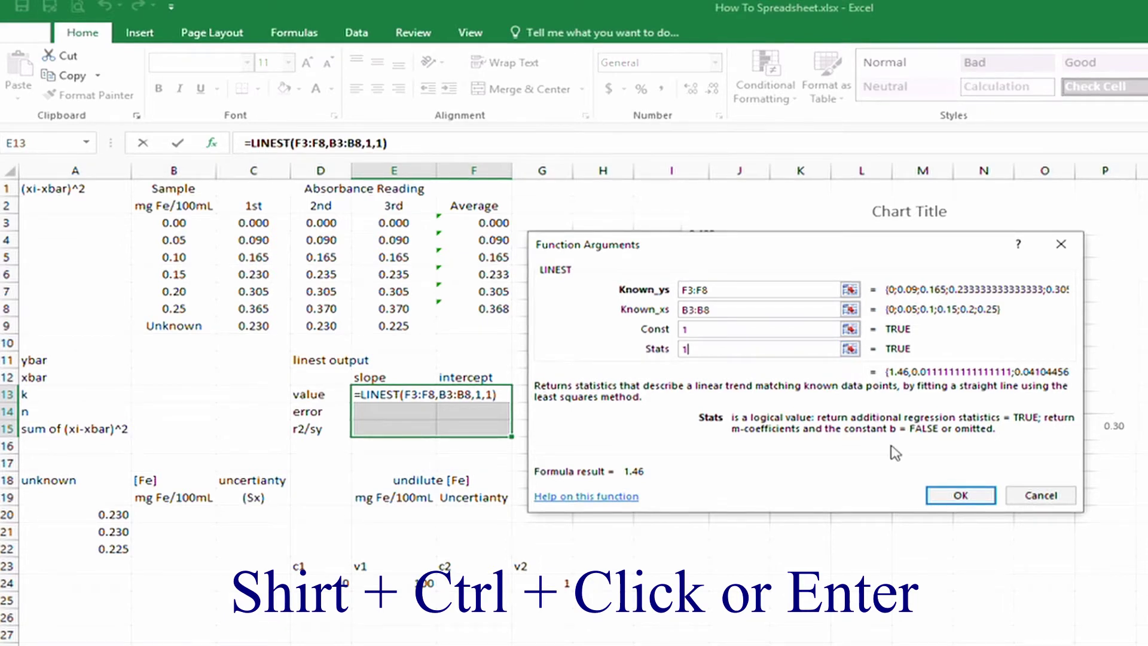
# Enter LINEST as an array across E13:F15, showing slope 1.46, intercept 0.0111 and r² 0.99685.
pyautogui.keyDown('ctrl'); pyautogui.keyDown('shift'); pyautogui.click(961, 495); pyautogui.keyUp('shift'); pyautogui.keyUp('ctrl')
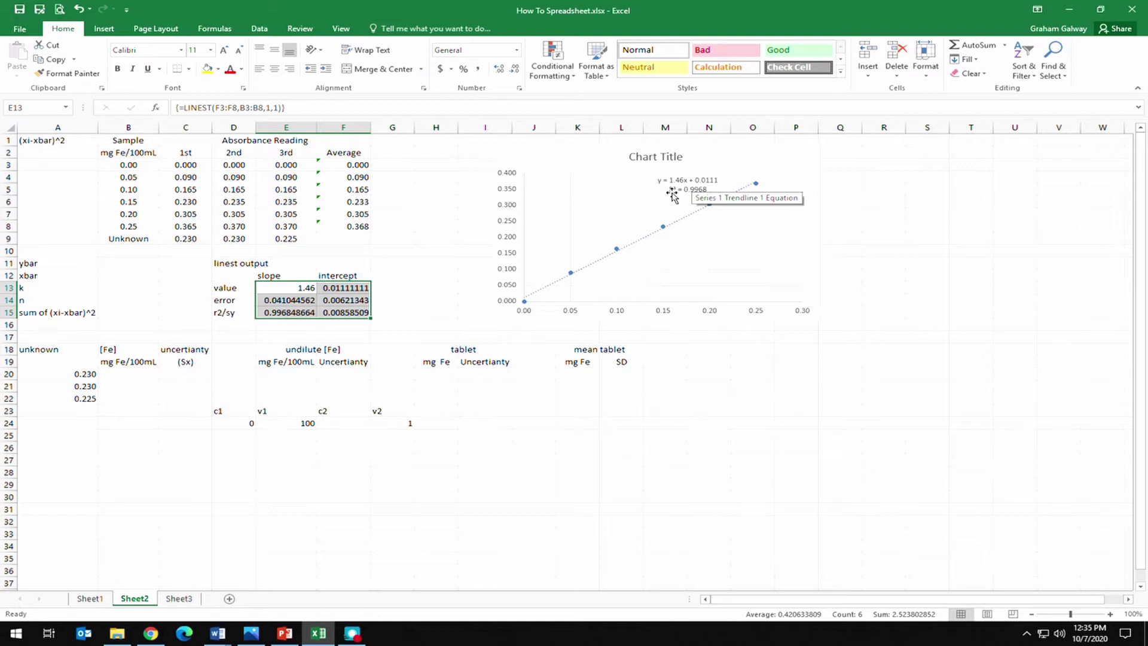
pyautogui.click(168, 323)
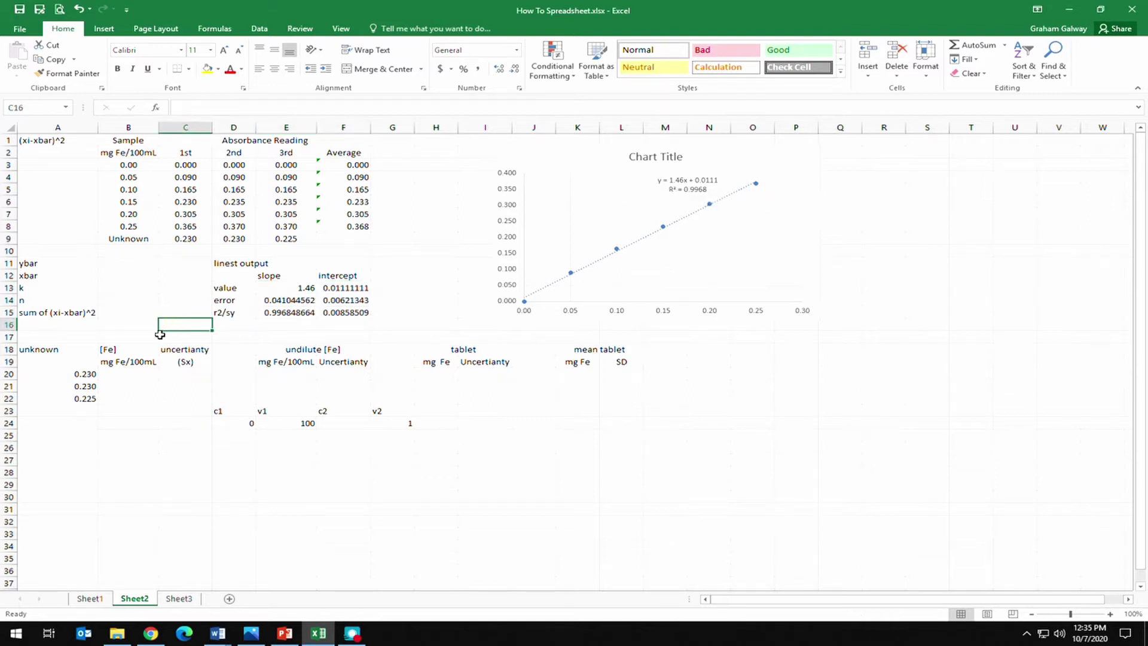
pyautogui.click(141, 372)
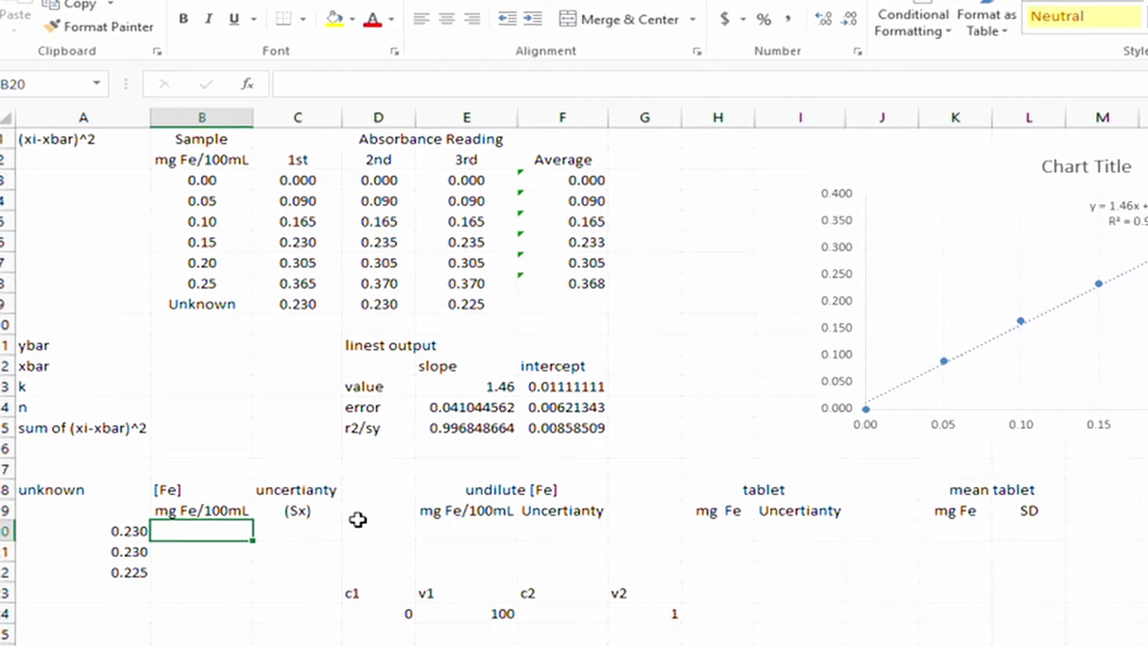
# Enter =(A20-F13)/E13 in B20, giving about 0.1499 mg Fe/100mL for the first unknown.
pyautogui.write('=(')
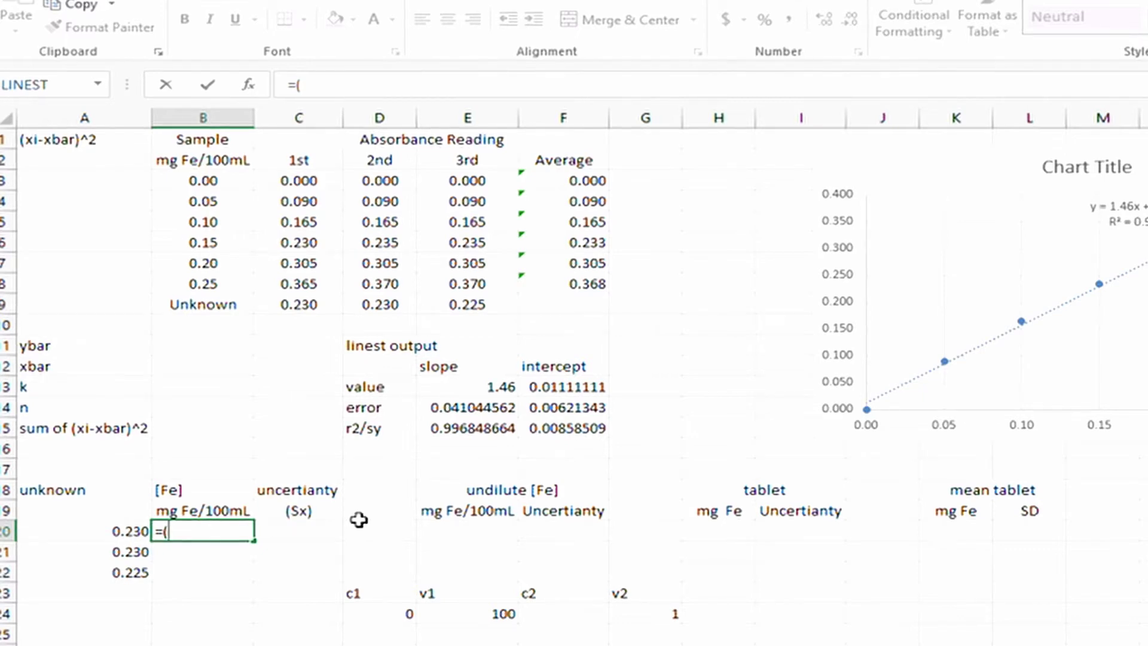
pyautogui.click(136, 530)
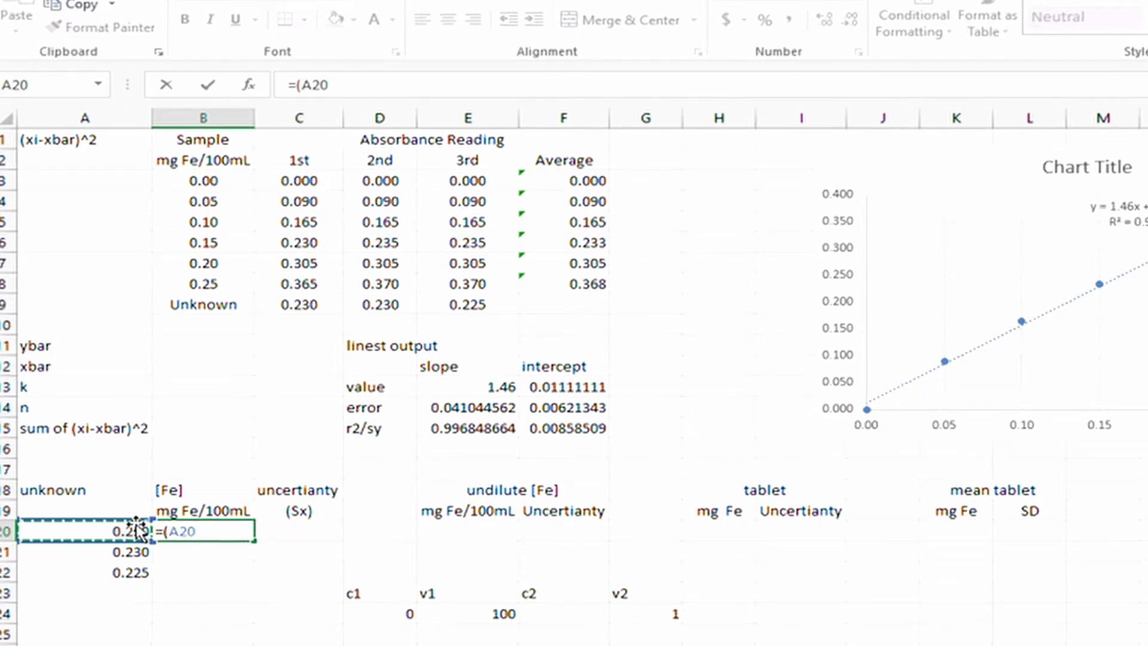
pyautogui.write('-')
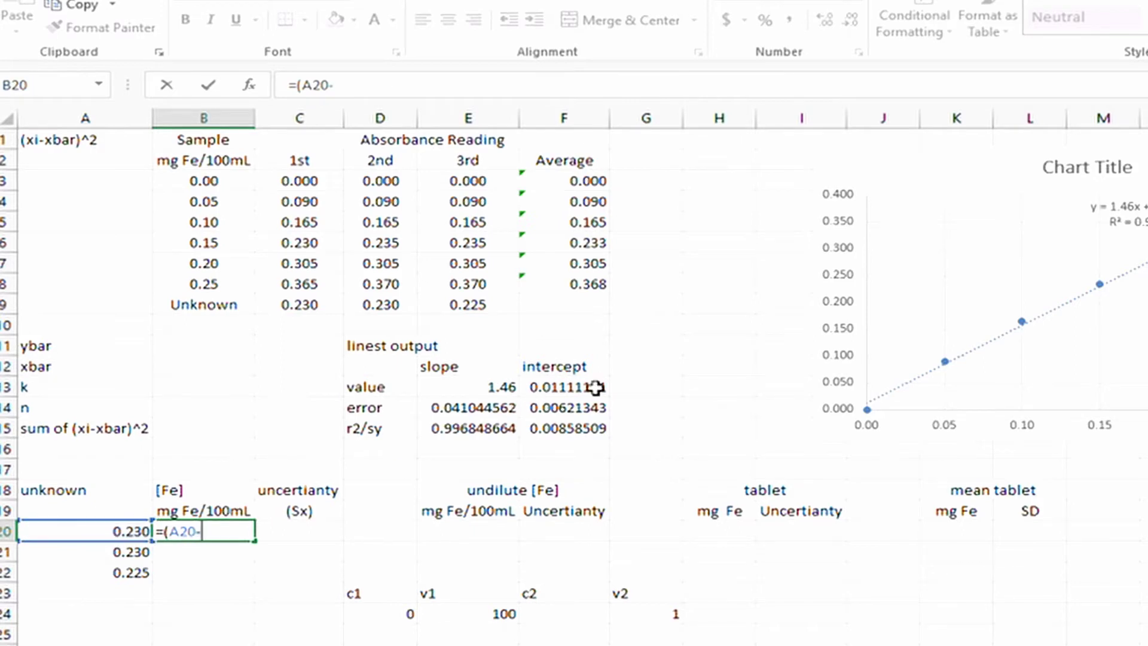
pyautogui.click(594, 387)
pyautogui.write(')/')
pyautogui.click(479, 384)
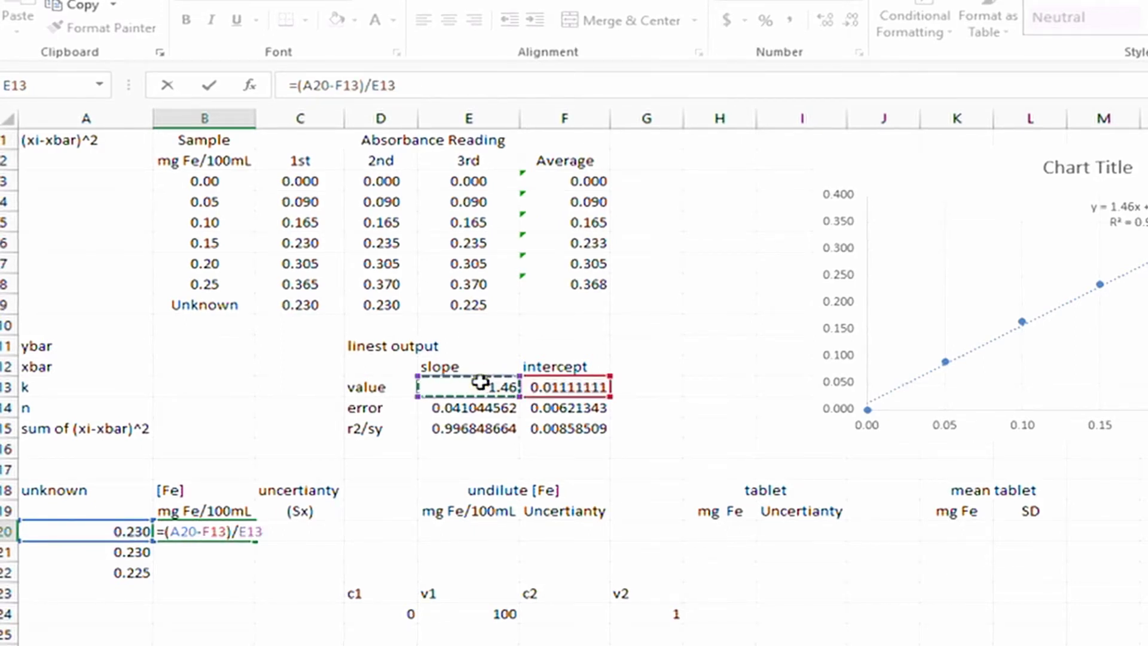
pyautogui.press('Return')
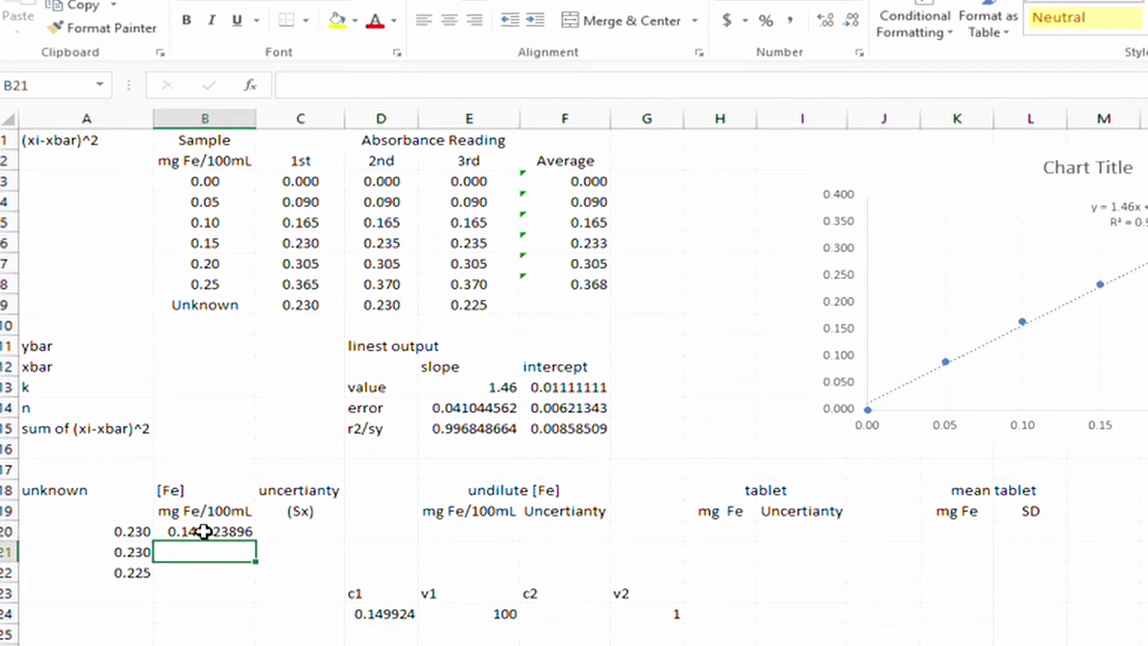
pyautogui.click(204, 532)
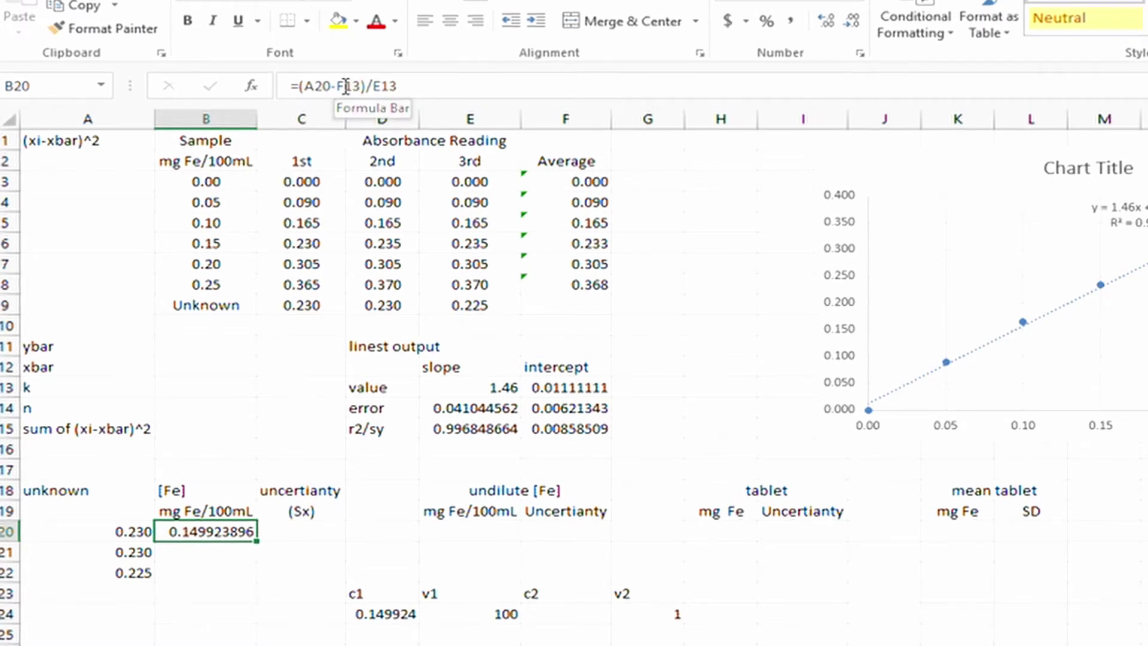
# Change B20's formula to =(A20-$F$13)/$E$13 with absolute intercept and slope references.
pyautogui.click(345, 86)
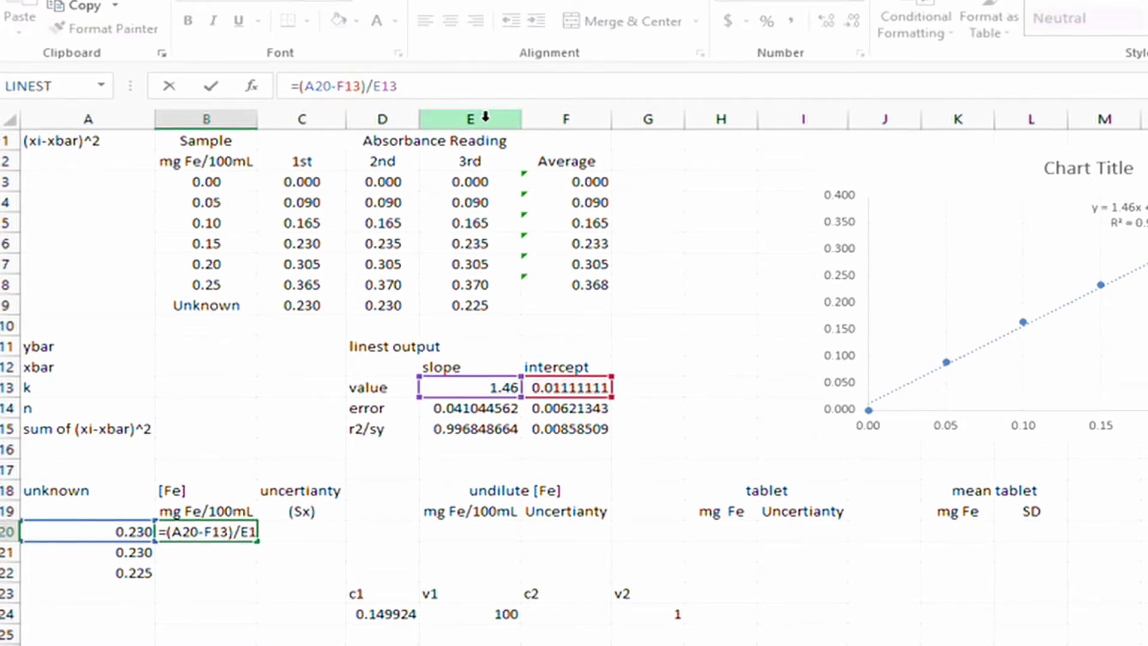
pyautogui.write('$')
pyautogui.press('Right')
pyautogui.write('$')
pyautogui.press('Right')
pyautogui.press('Right')
pyautogui.press('Right')
pyautogui.press('Right')
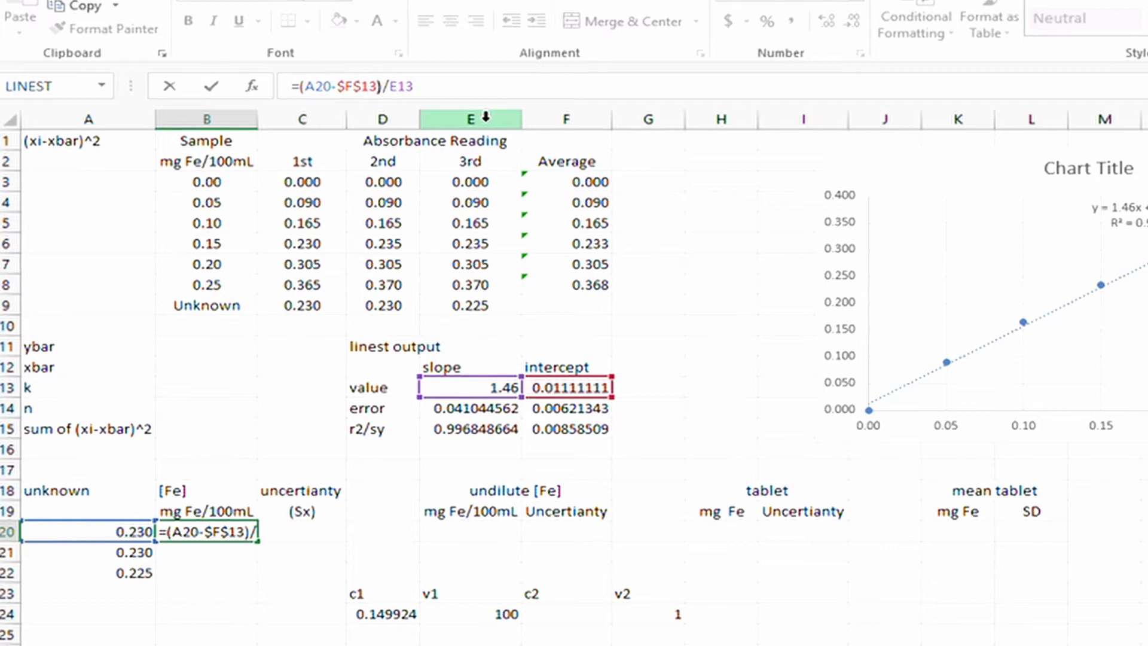
pyautogui.write('$')
pyautogui.press('Right')
pyautogui.write('$')
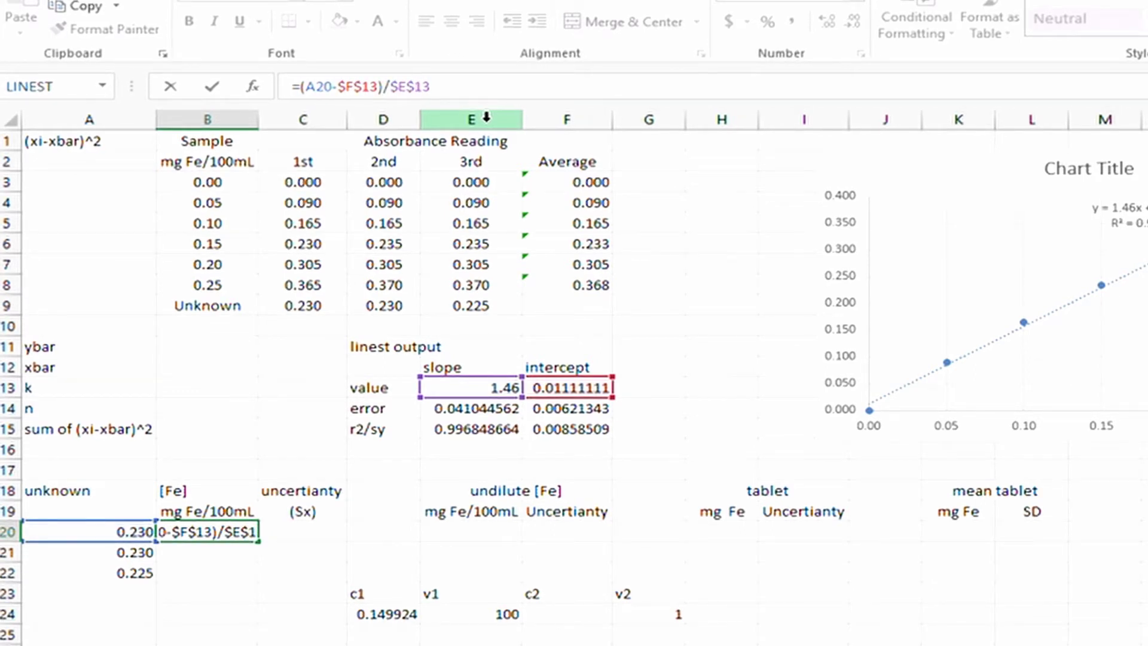
pyautogui.press('Return')
# Copy B20's formula into B21 and B22 and check B21's references.
pyautogui.press('Up')
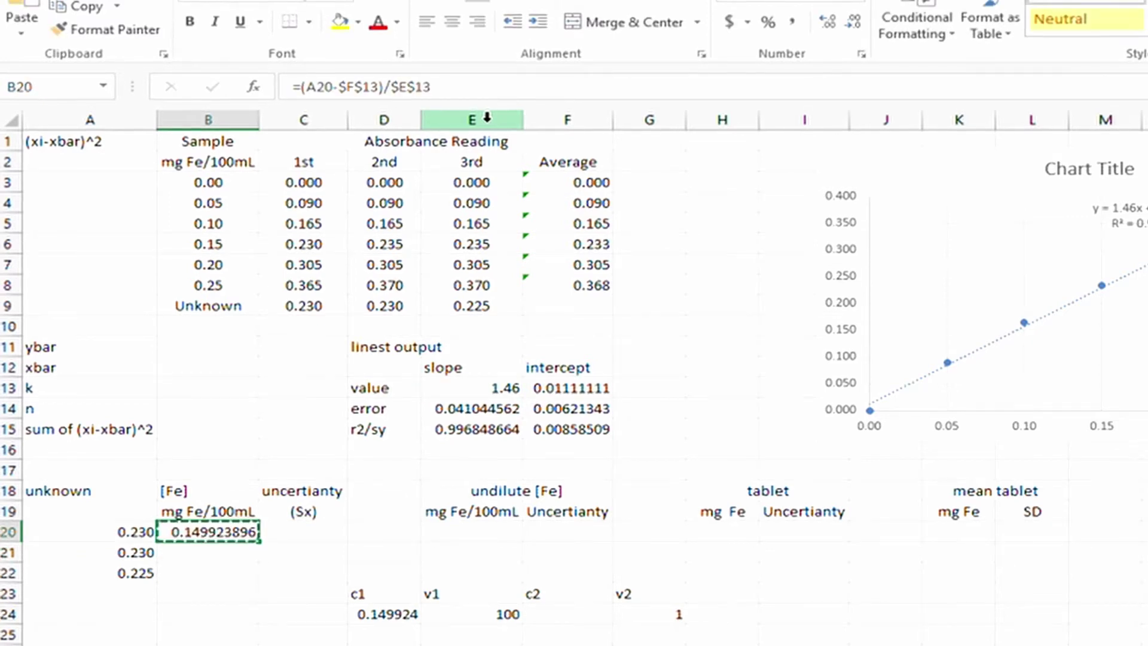
pyautogui.press('Down')
pyautogui.hotkey('ctrl', 'v')
pyautogui.press('Down')
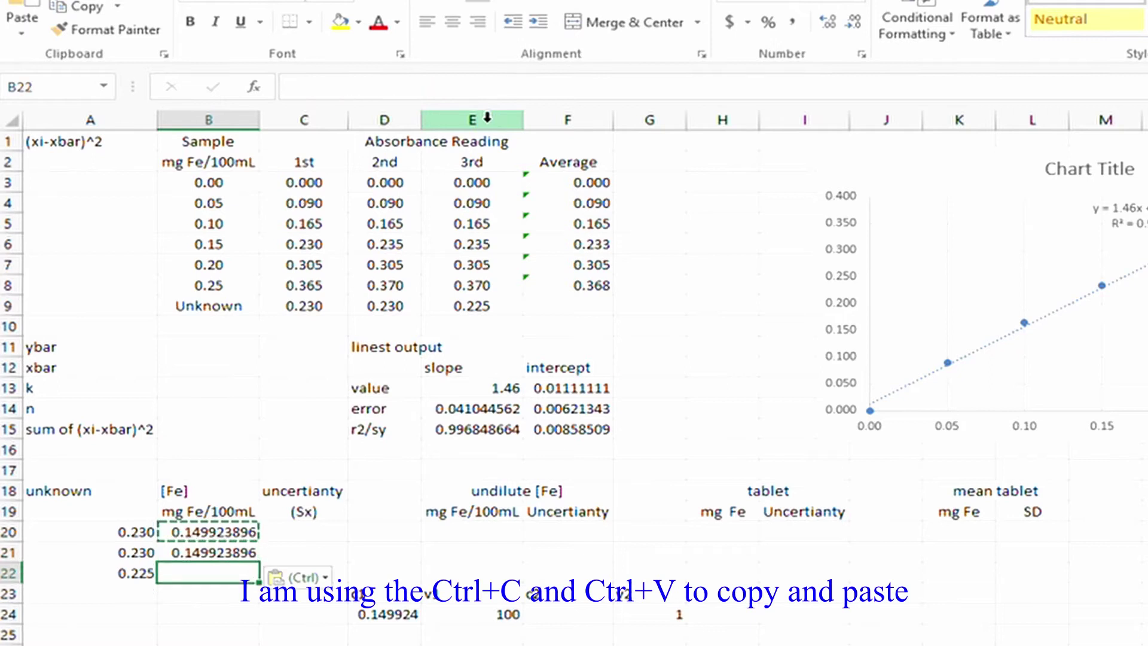
pyautogui.hotkey('ctrl', 'v')
pyautogui.press('Up')
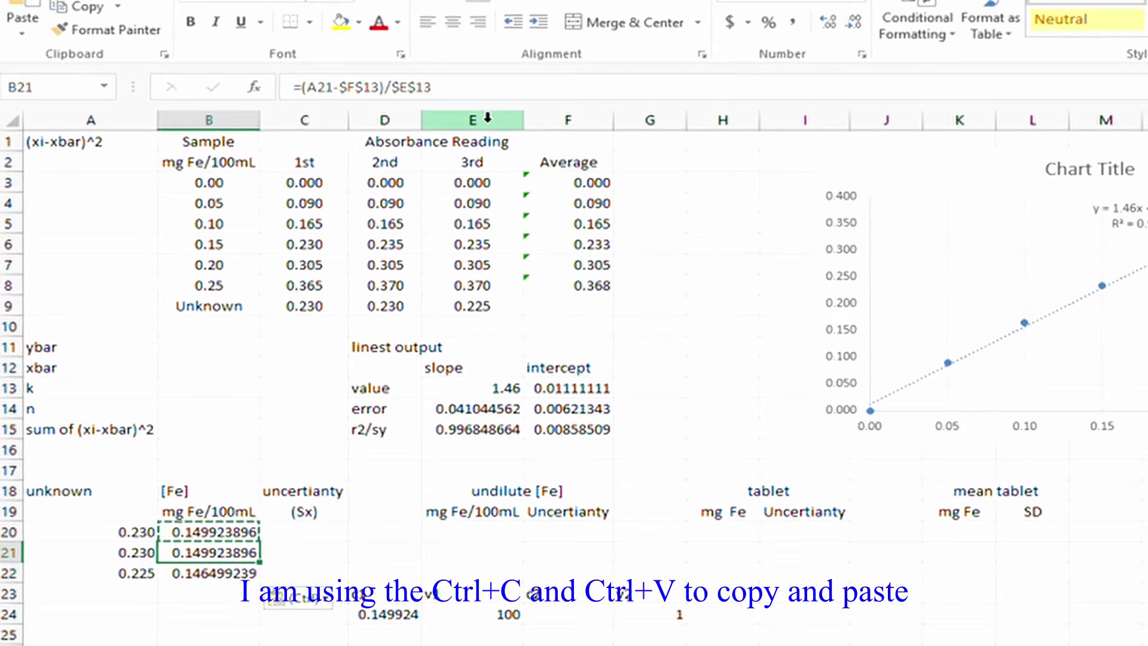
pyautogui.doubleClick(223, 550)
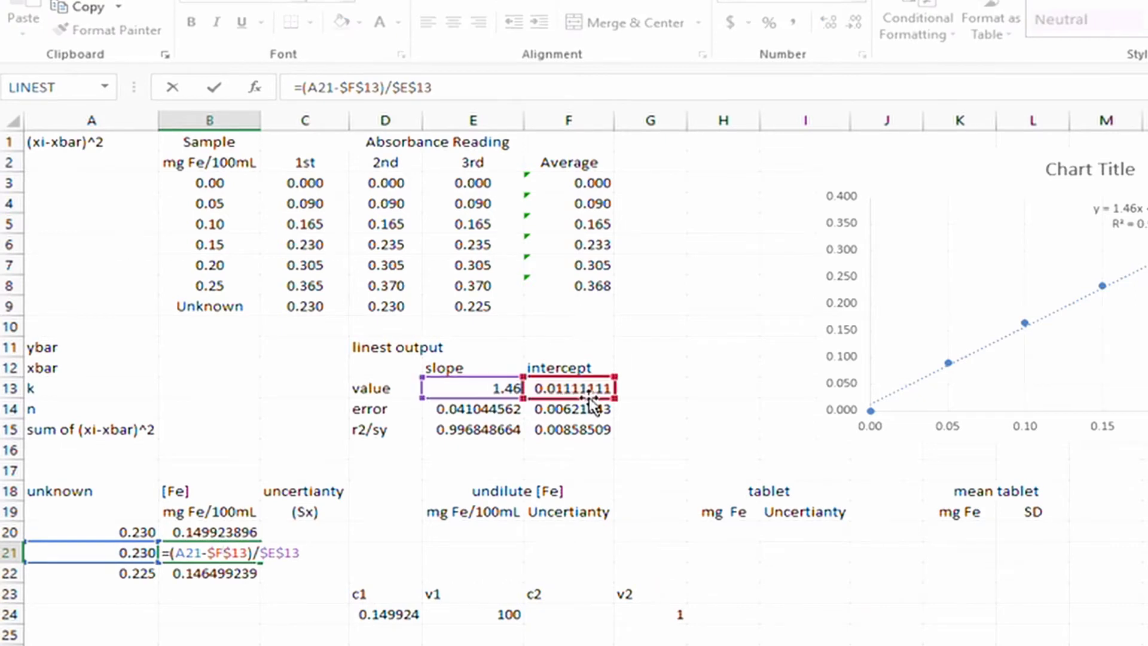
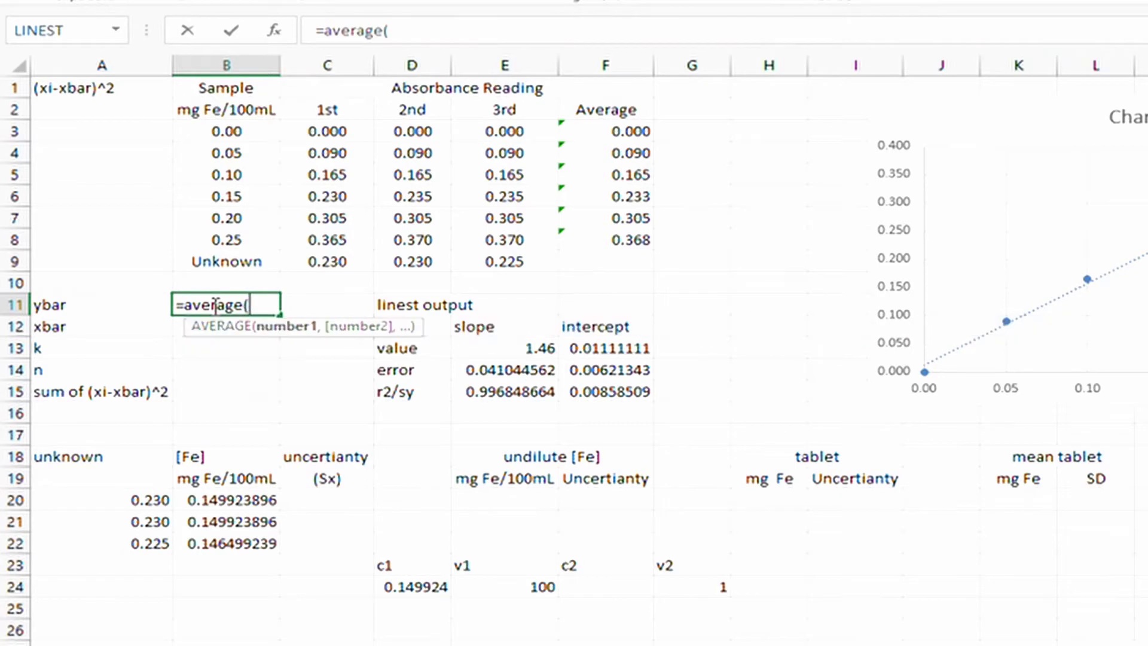
# Enter ybar as =AVERAGE(F3:F8) and xbar as =AVERAGE(B3:B8), giving 0.194 and 0.13.
pyautogui.moveTo(614, 131); pyautogui.dragTo(621, 239)
pyautogui.write(')')
pyautogui.press('Return')
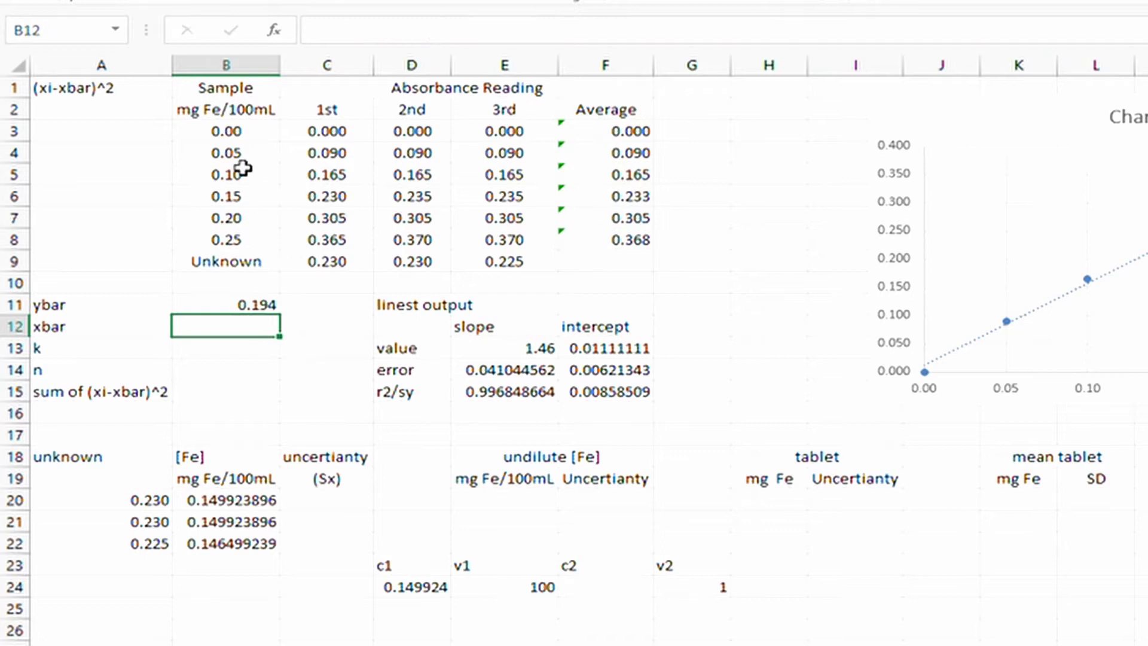
pyautogui.write('=av')
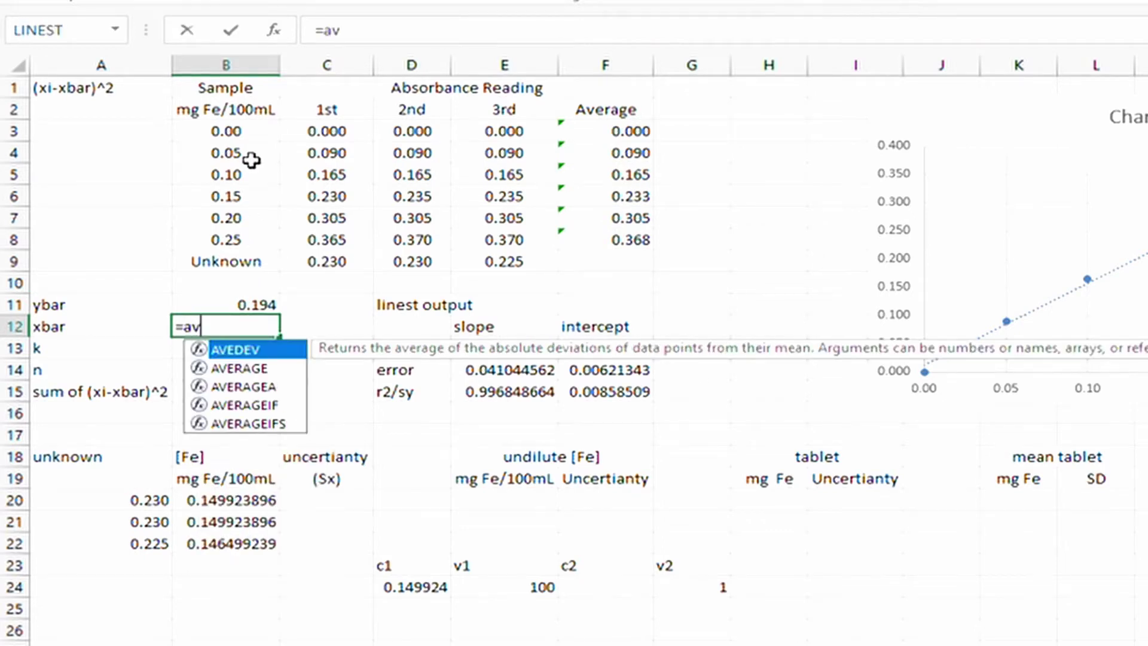
pyautogui.write('erage(')
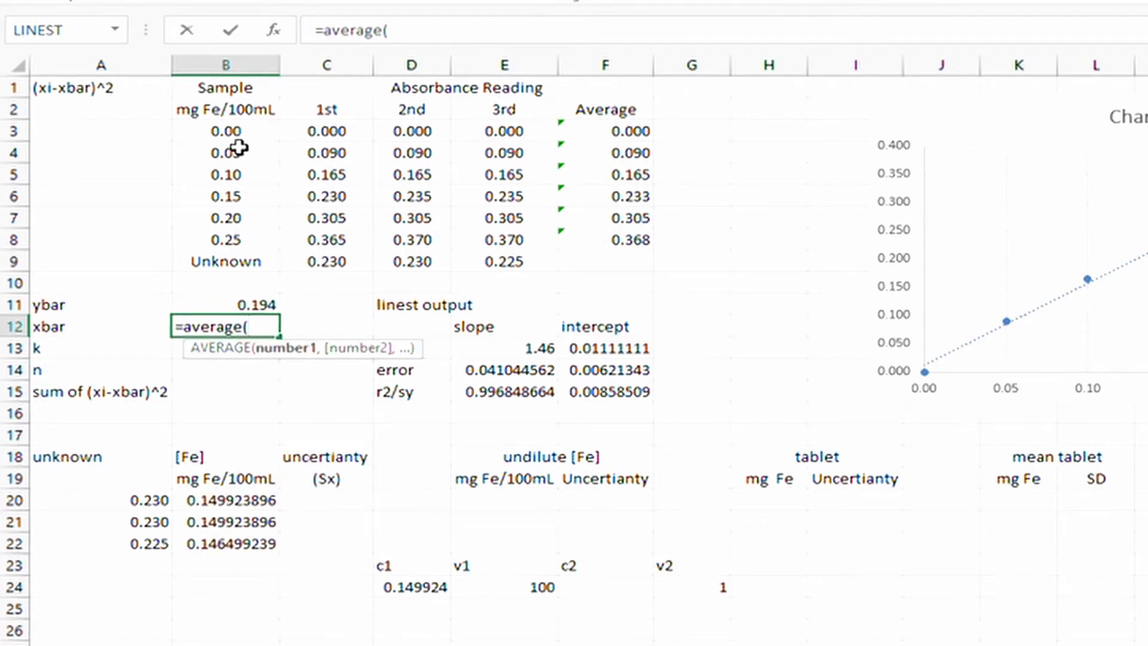
pyautogui.moveTo(239, 136); pyautogui.dragTo(261, 238)
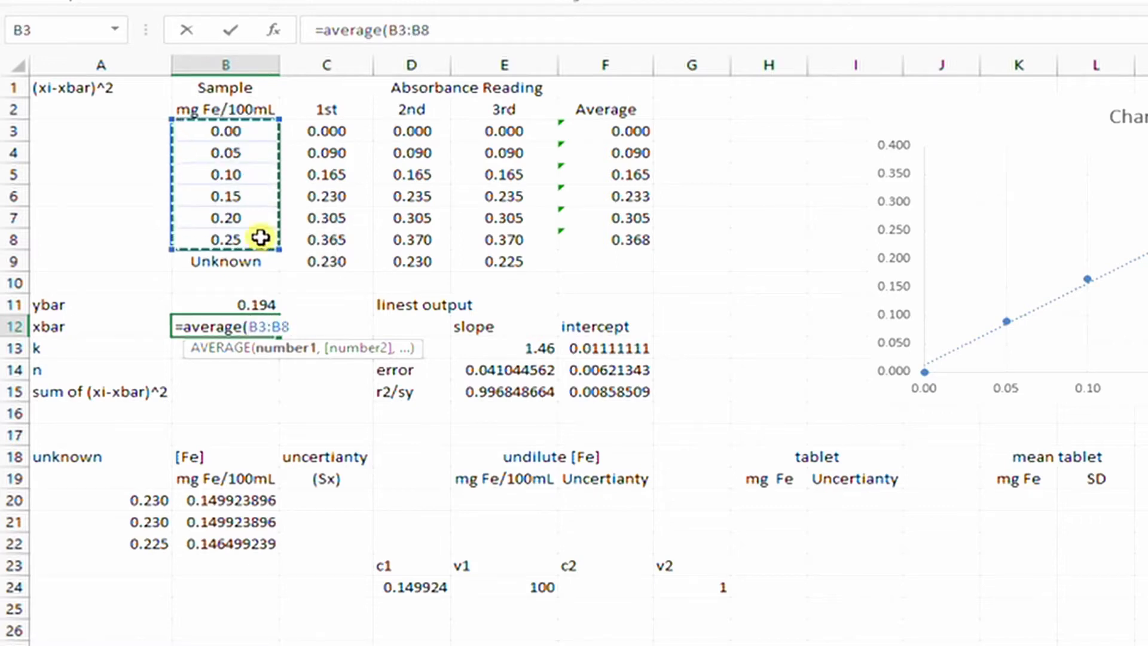
pyautogui.write(')')
pyautogui.press('Return')
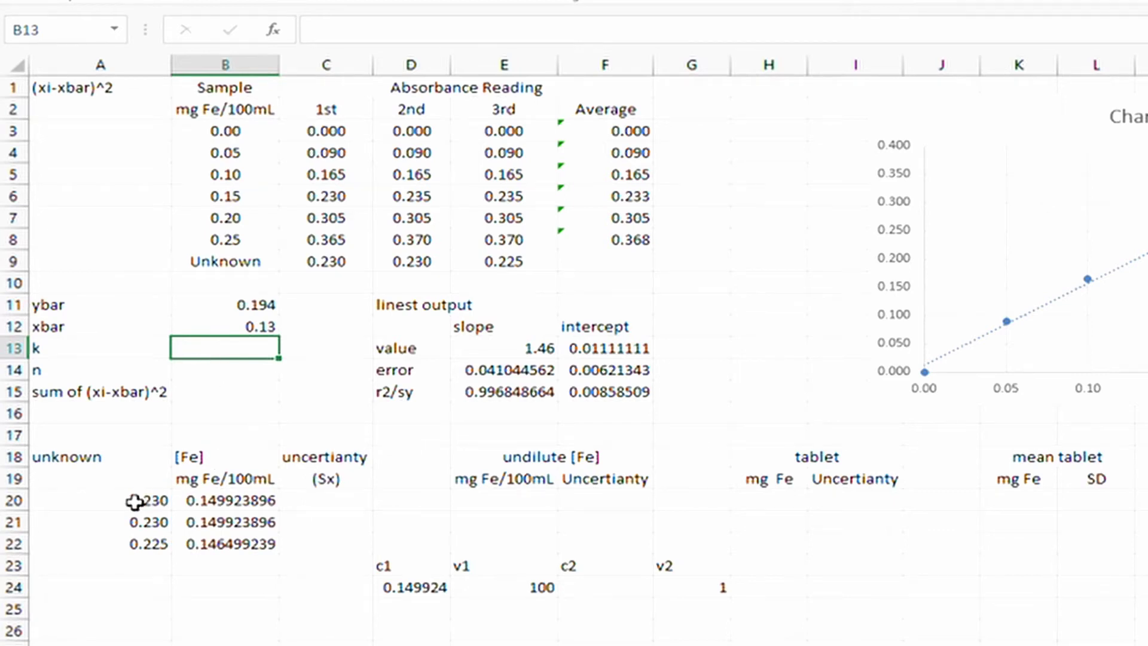
# Enter k = 3 in B13 and n = 6 in B14.
pyautogui.write('3')
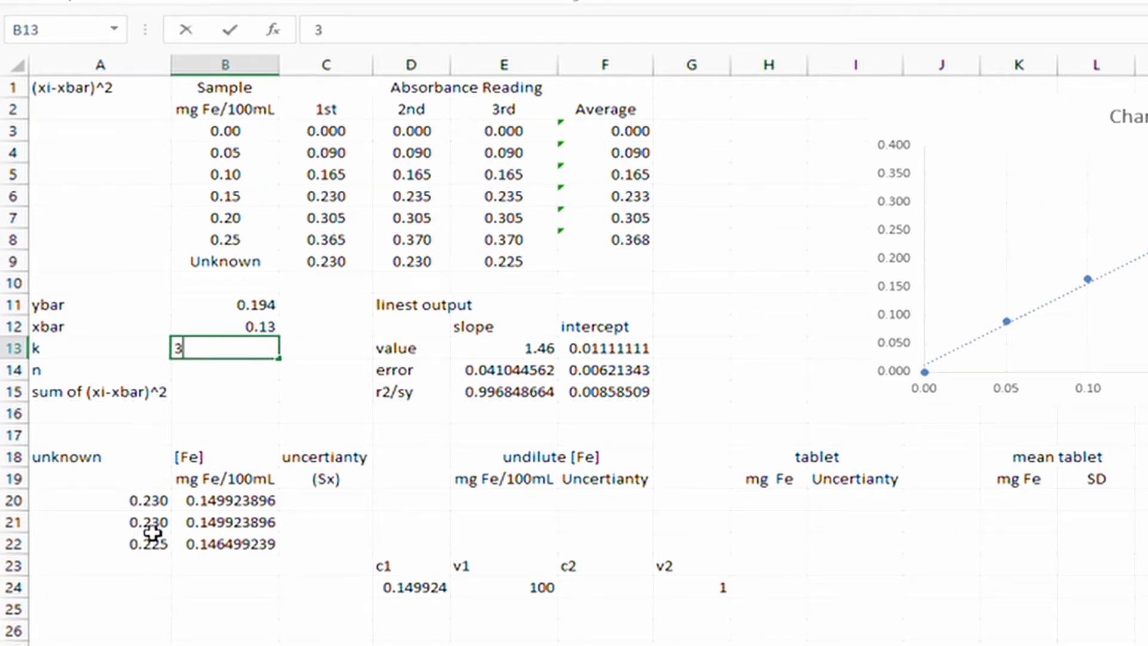
pyautogui.click(313, 366)
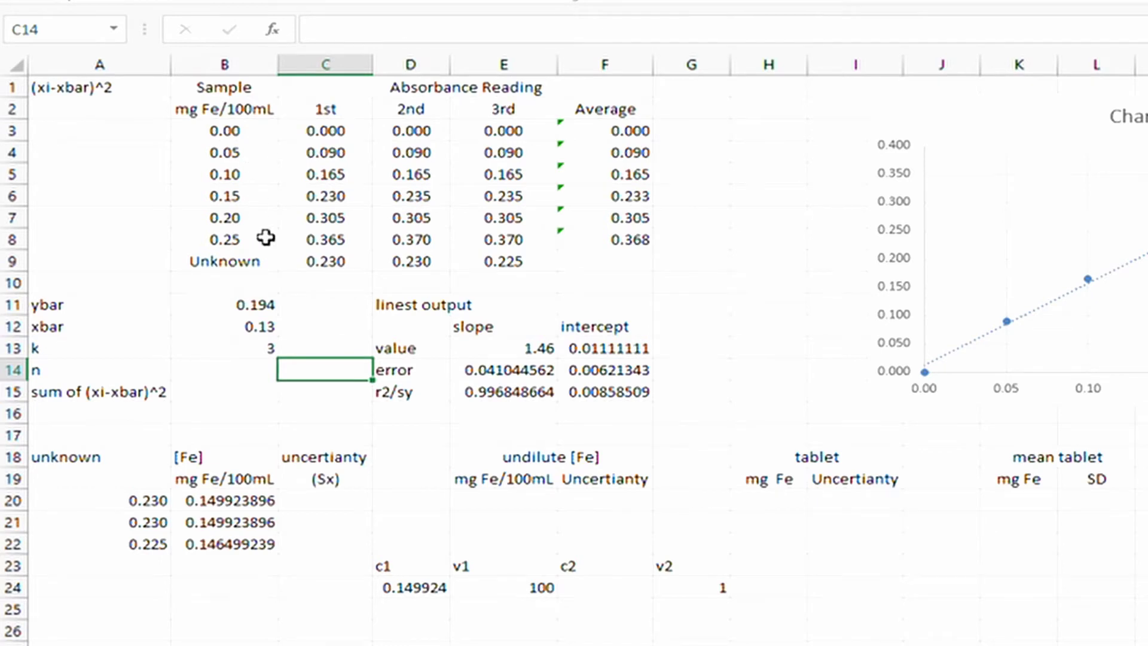
pyautogui.moveTo(265, 134); pyautogui.dragTo(264, 234)
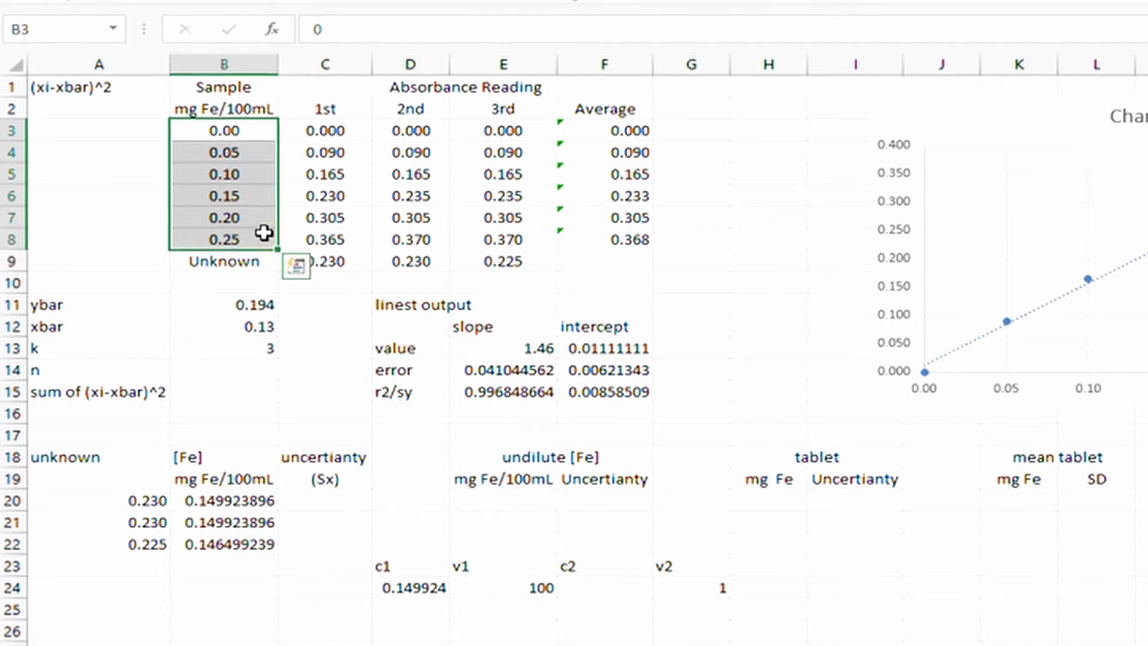
pyautogui.click(245, 369)
pyautogui.write('6')
pyautogui.click(237, 401)
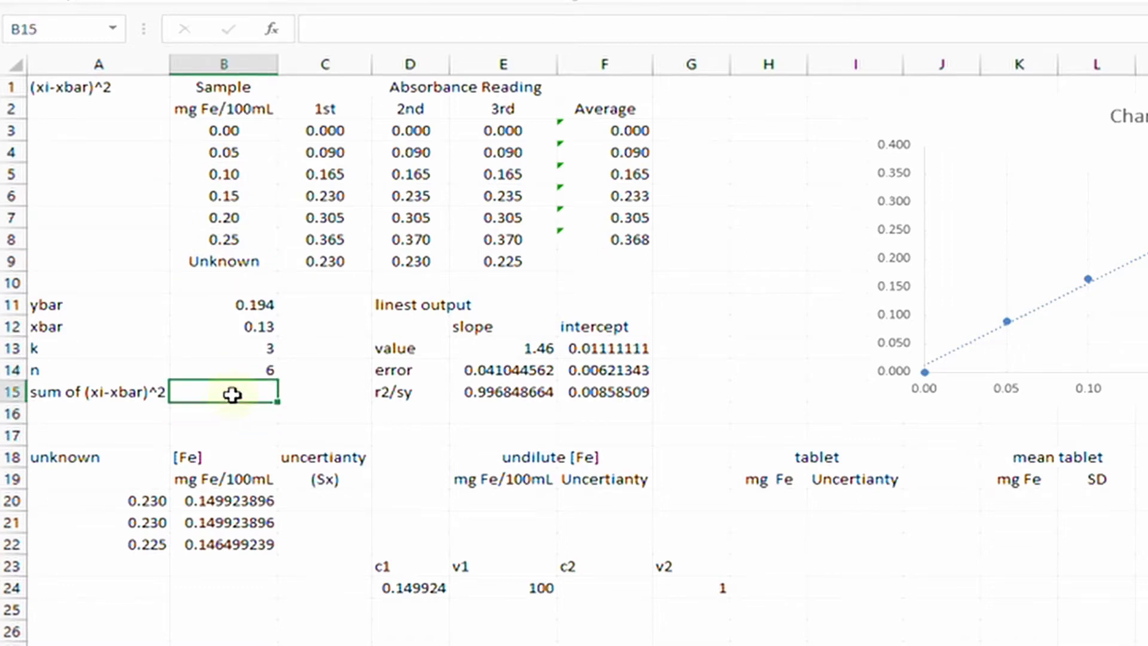
# Enter =(B3-$B$12)^2 in A3, locking the xbar reference.
pyautogui.click(116, 129)
pyautogui.write('=')
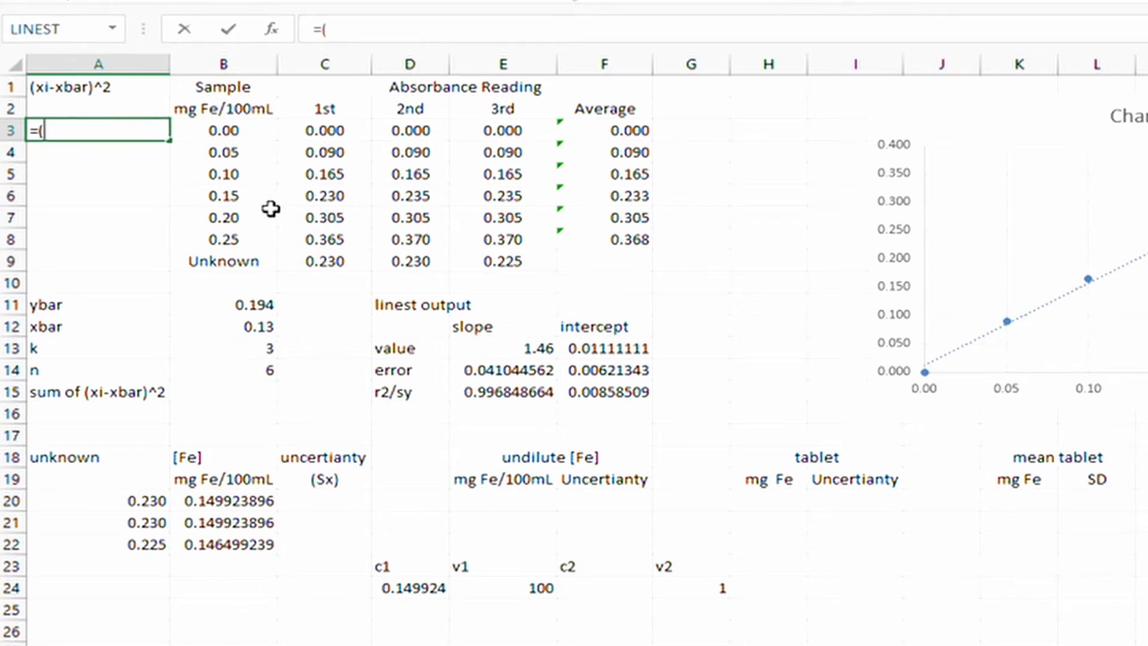
pyautogui.write('(')
pyautogui.click(239, 132)
pyautogui.write('-')
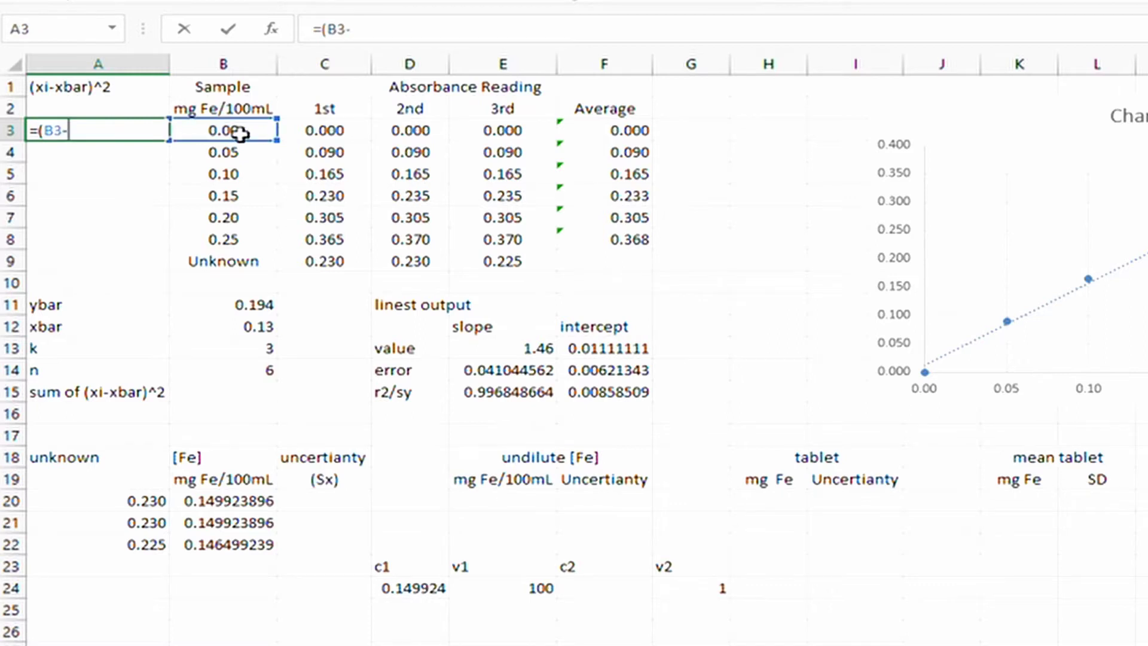
pyautogui.click(250, 323)
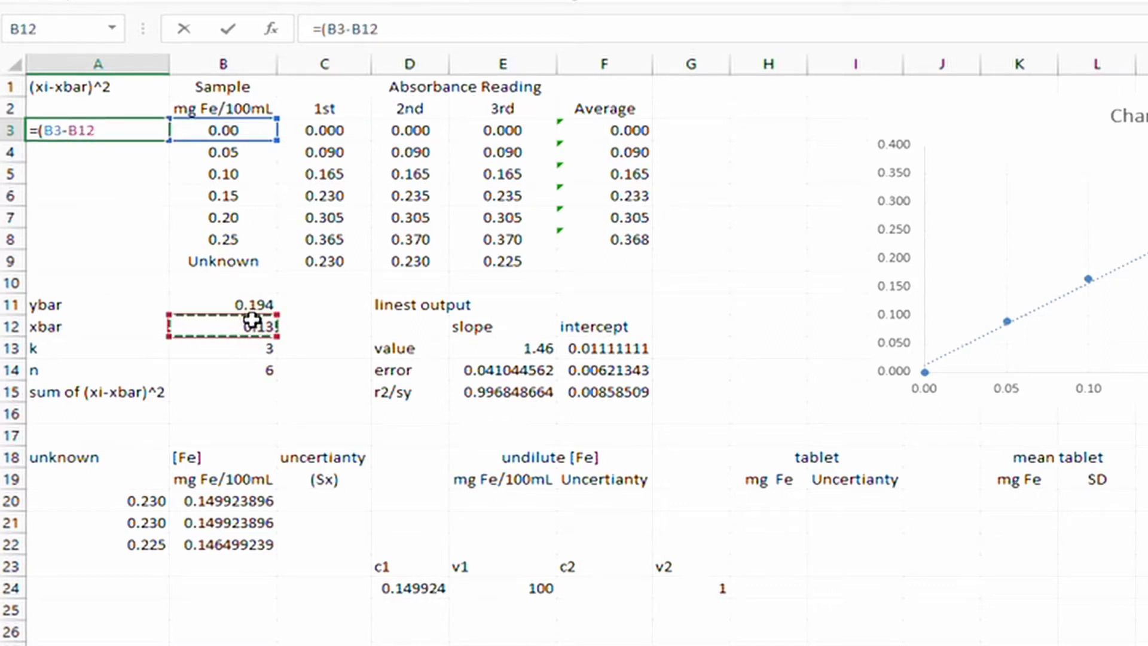
pyautogui.write(')^2')
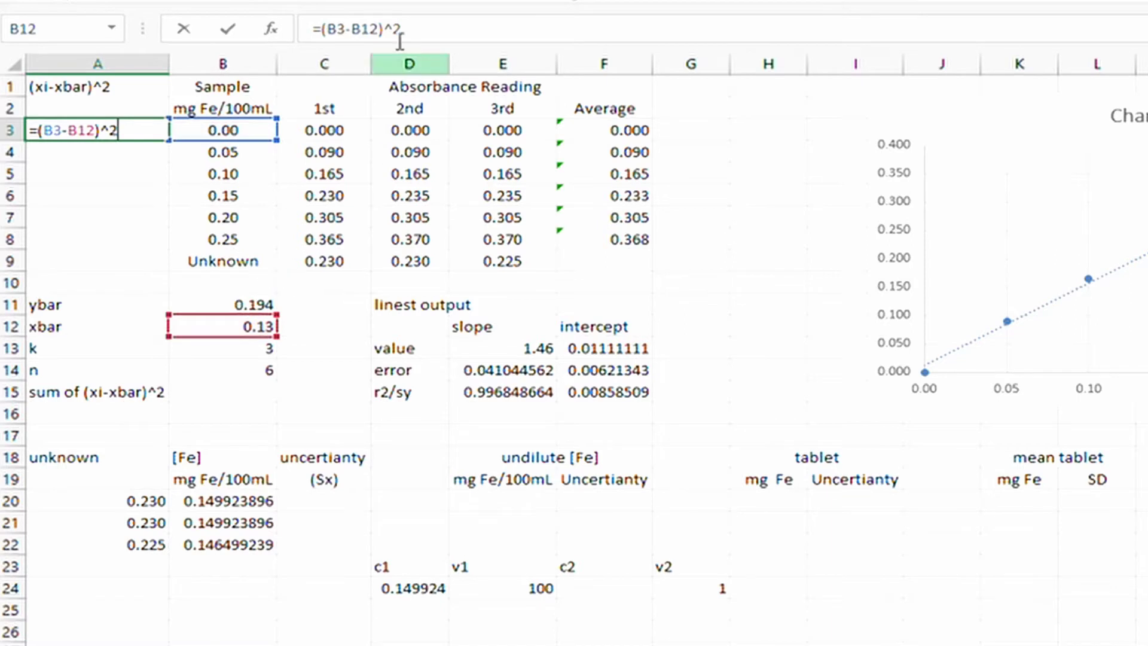
pyautogui.click(352, 28)
pyautogui.write('$')
pyautogui.press('Right')
pyautogui.write('$')
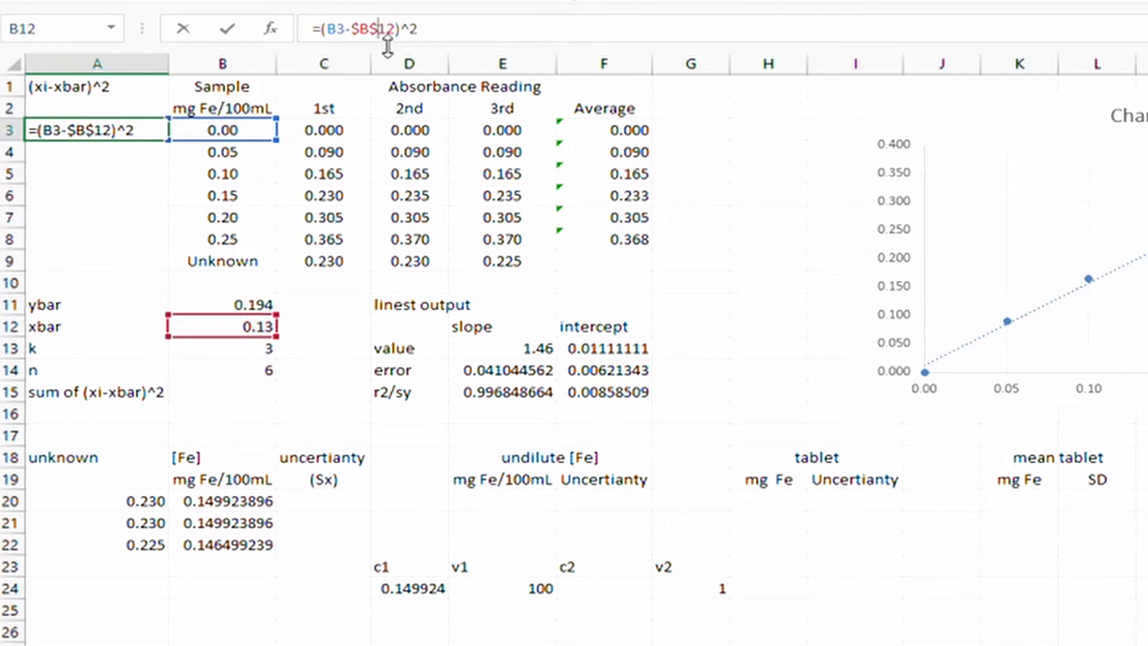
pyautogui.press('Return')
# Copy the A3 squared-deviation formula down into A4 through A8.
pyautogui.press('Up')
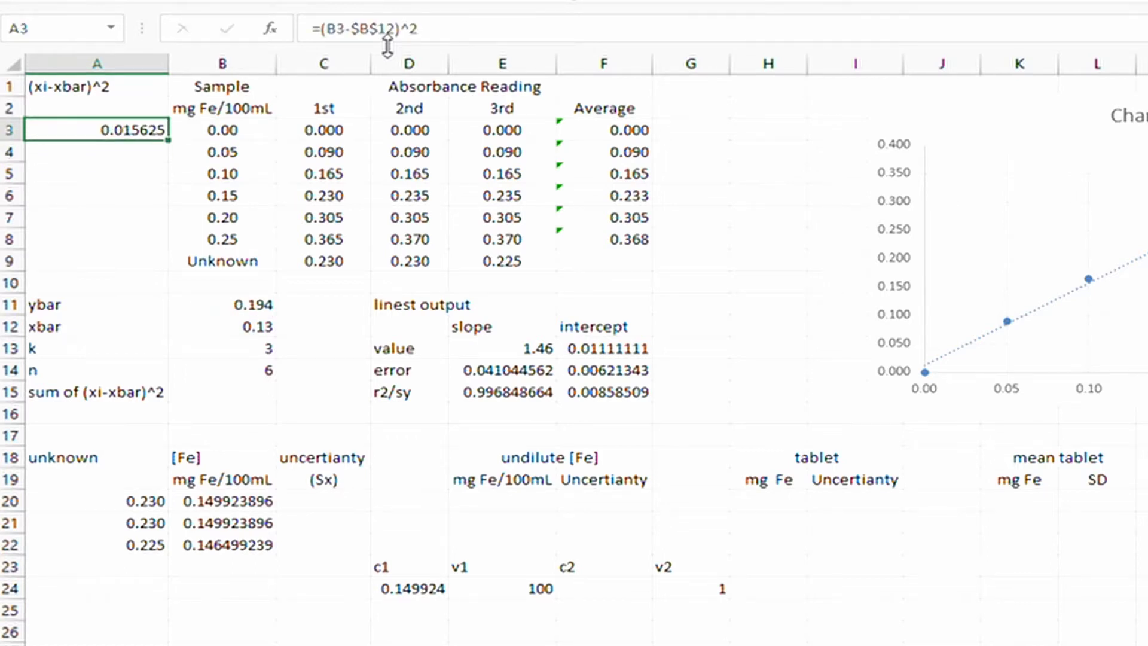
pyautogui.hotkey('ctrl', 'c')
pyautogui.press('Down')
pyautogui.hotkey('ctrl', 'v')
pyautogui.press('Down')
pyautogui.hotkey('ctrl', 'v')
pyautogui.press('Down')
pyautogui.hotkey('ctrl', 'v')
pyautogui.press('Down')
pyautogui.hotkey('ctrl', 'v')
pyautogui.press('Down')
pyautogui.hotkey('ctrl', 'v')
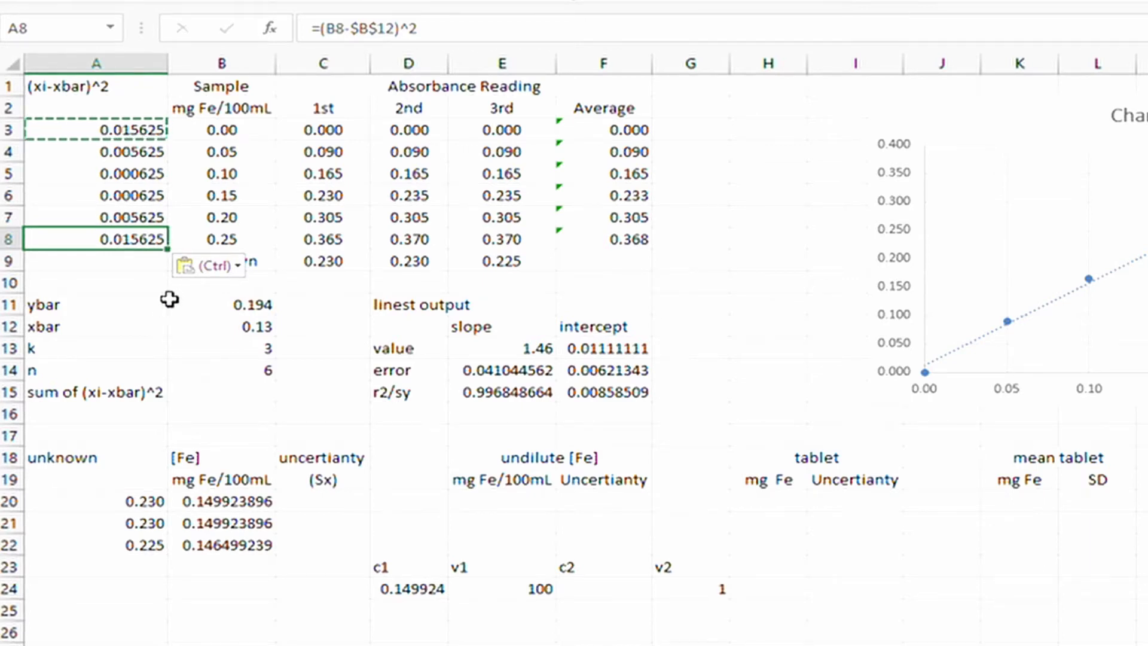
pyautogui.click(174, 304)
pyautogui.click(245, 396)
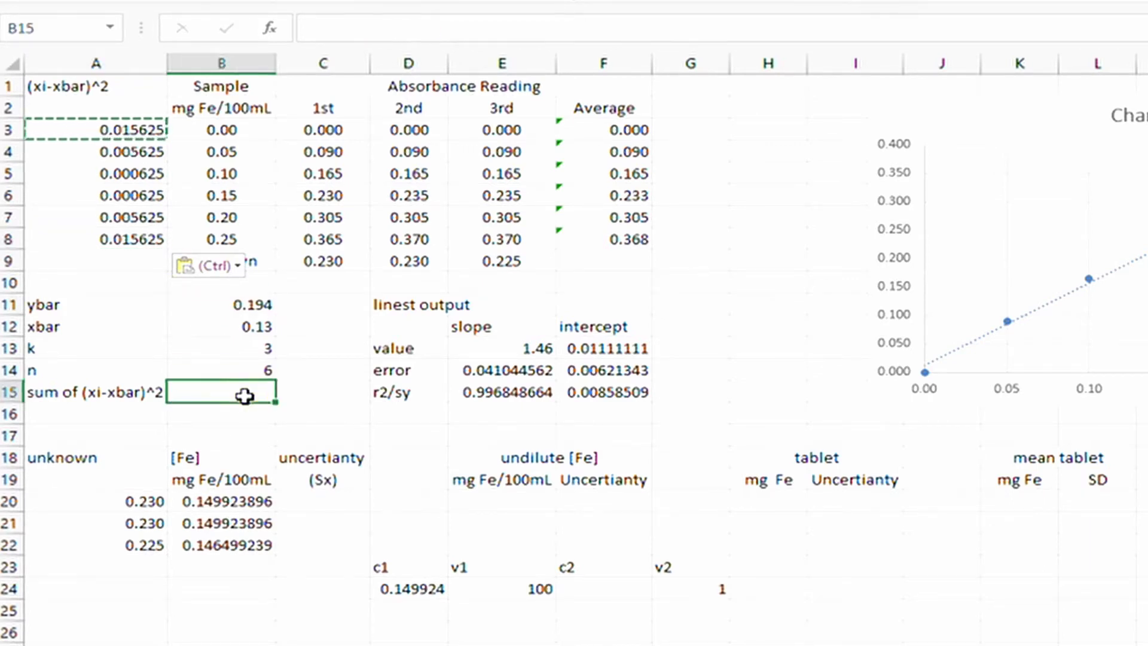
# Enter =SUM(A3:A8) in B15 to get 0.04375.
pyautogui.write('=sum(')
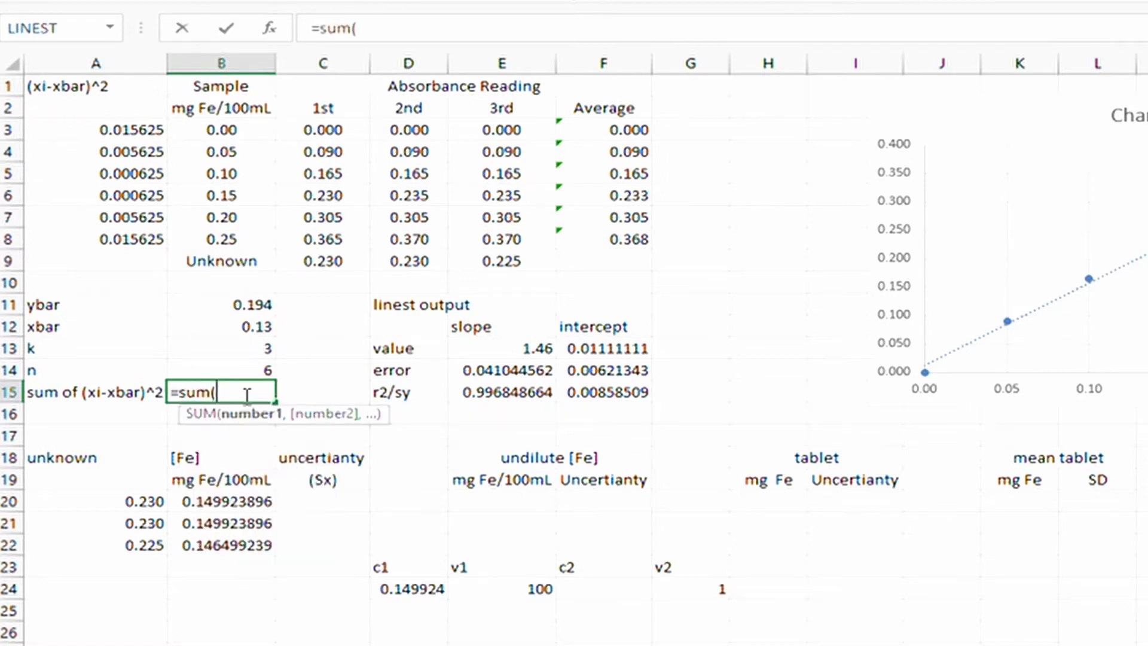
pyautogui.moveTo(123, 128); pyautogui.dragTo(117, 236)
pyautogui.press('Return')
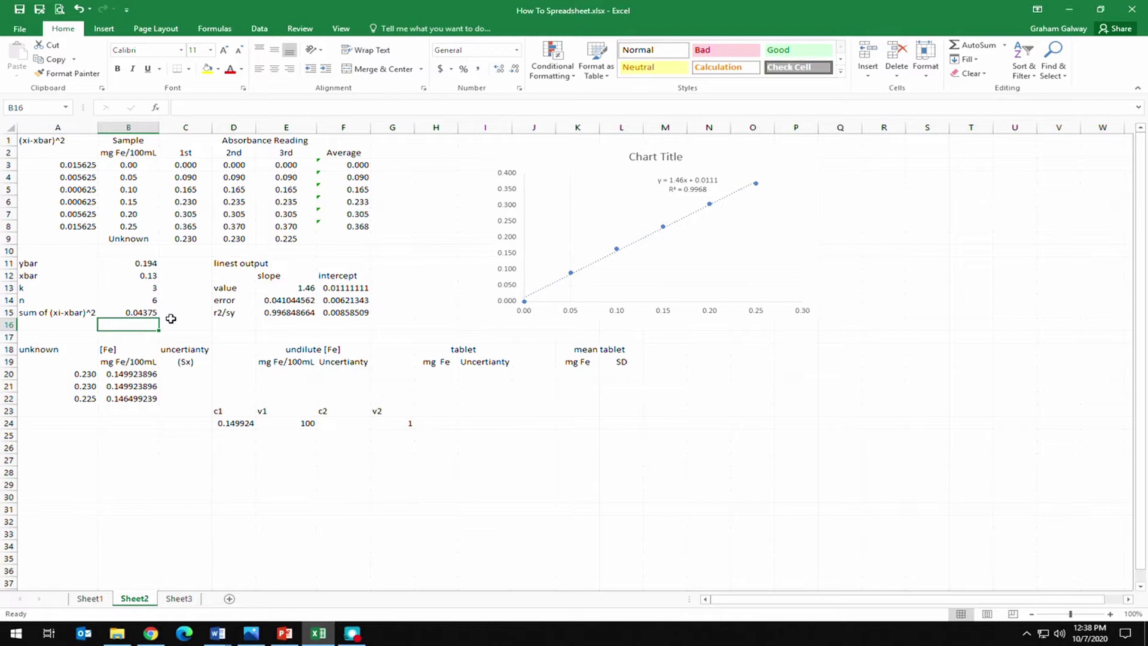
# Restore down Excel and move its window below the slide's uncertainty formula.
pyautogui.moveTo(288, 635)
pyautogui.click(1100, 9)
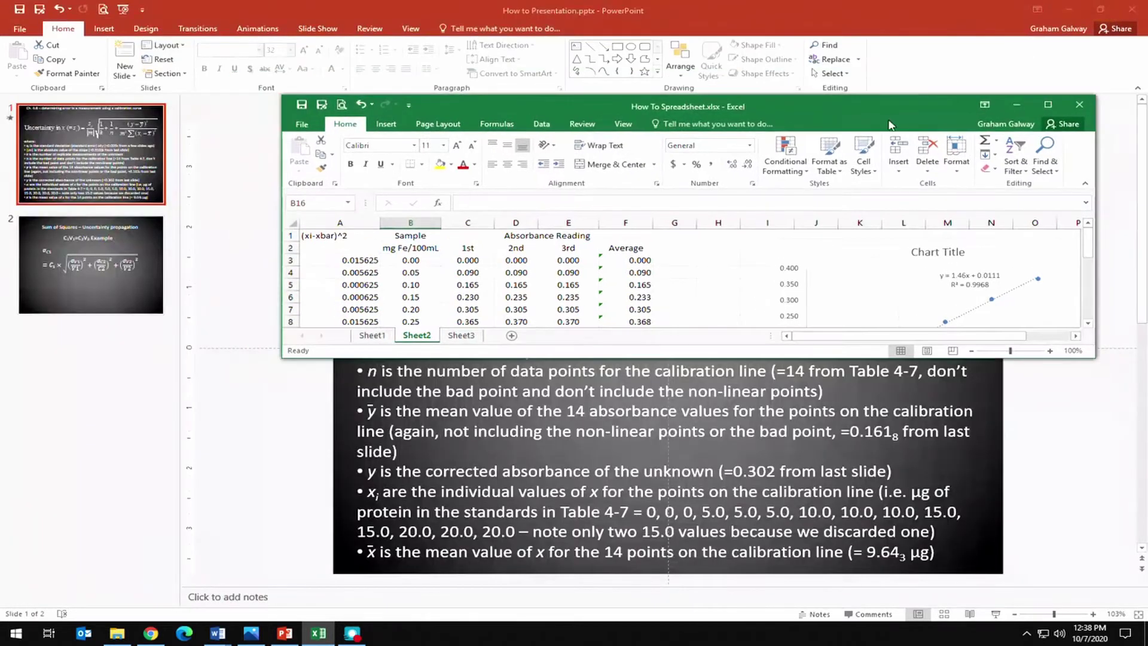
pyautogui.moveTo(889, 109); pyautogui.dragTo(833, 315)
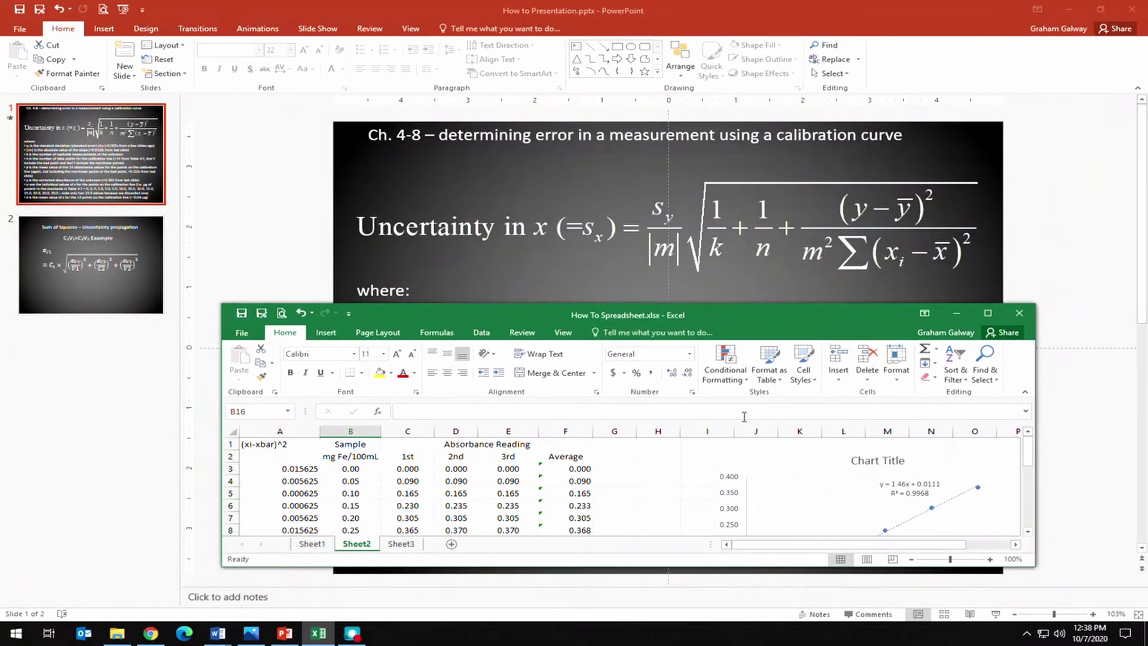
pyautogui.scroll(-3, 647, 531)
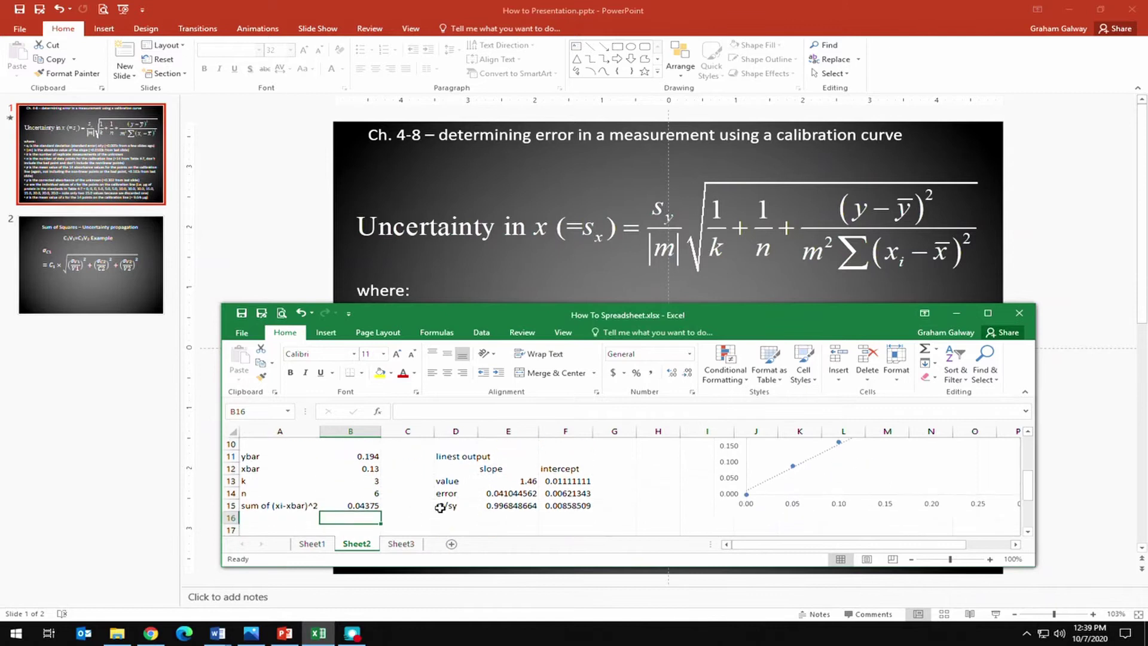
# Resize the spreadsheet window's edges so rows 10–23 show beneath the slide.
pyautogui.moveTo(222, 447); pyautogui.dragTo(57, 438)
pyautogui.moveTo(1037, 444); pyautogui.dragTo(1099, 443)
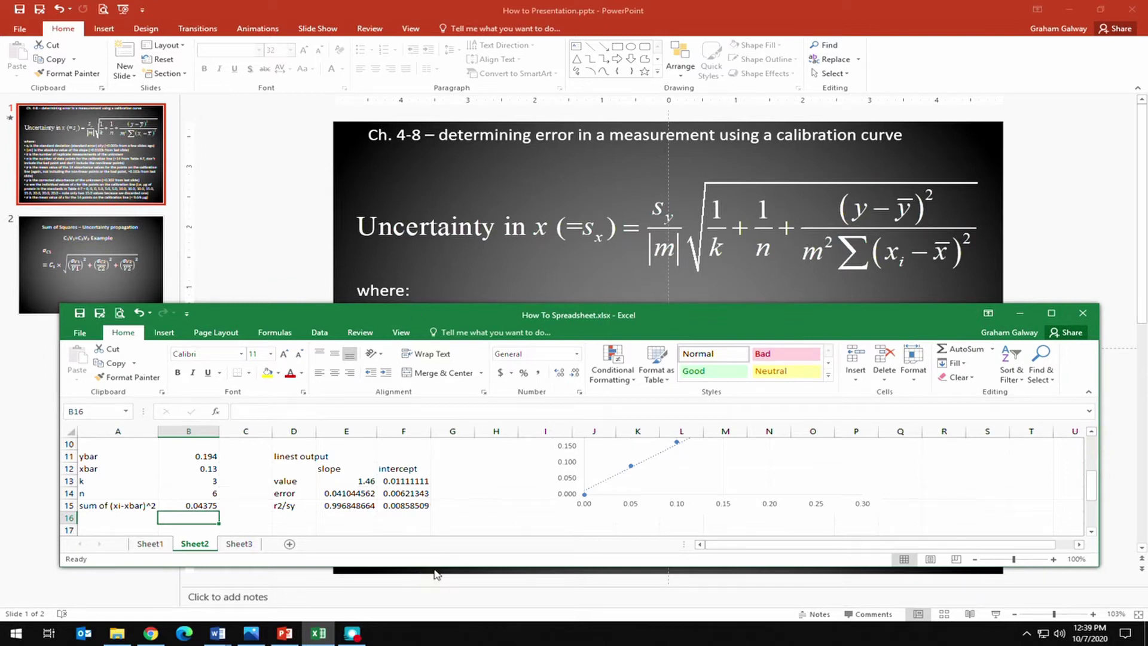
pyautogui.moveTo(435, 567); pyautogui.dragTo(428, 622)
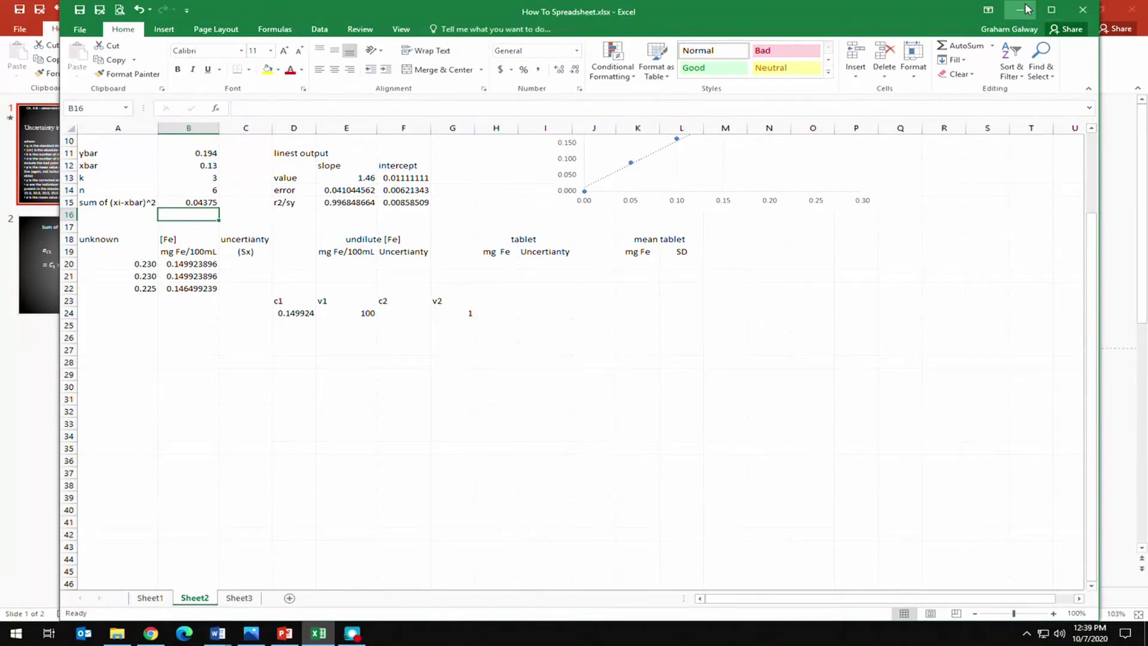
pyautogui.moveTo(939, 1); pyautogui.dragTo(902, 265)
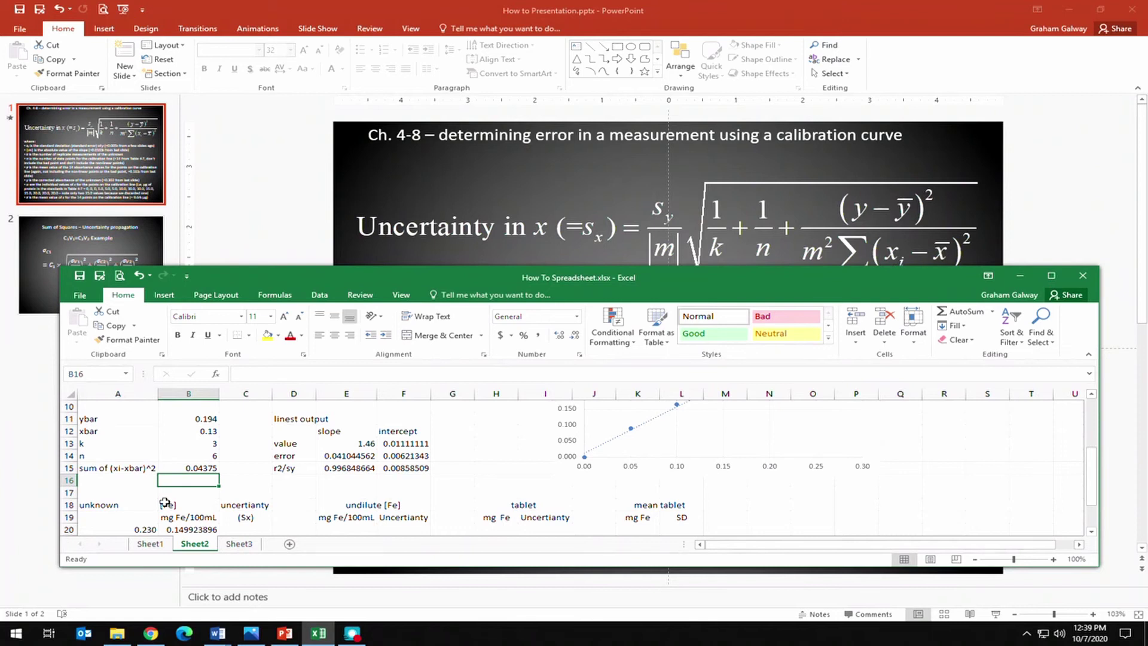
pyautogui.scroll(-2, 201, 519)
pyautogui.scroll(1, 239, 533)
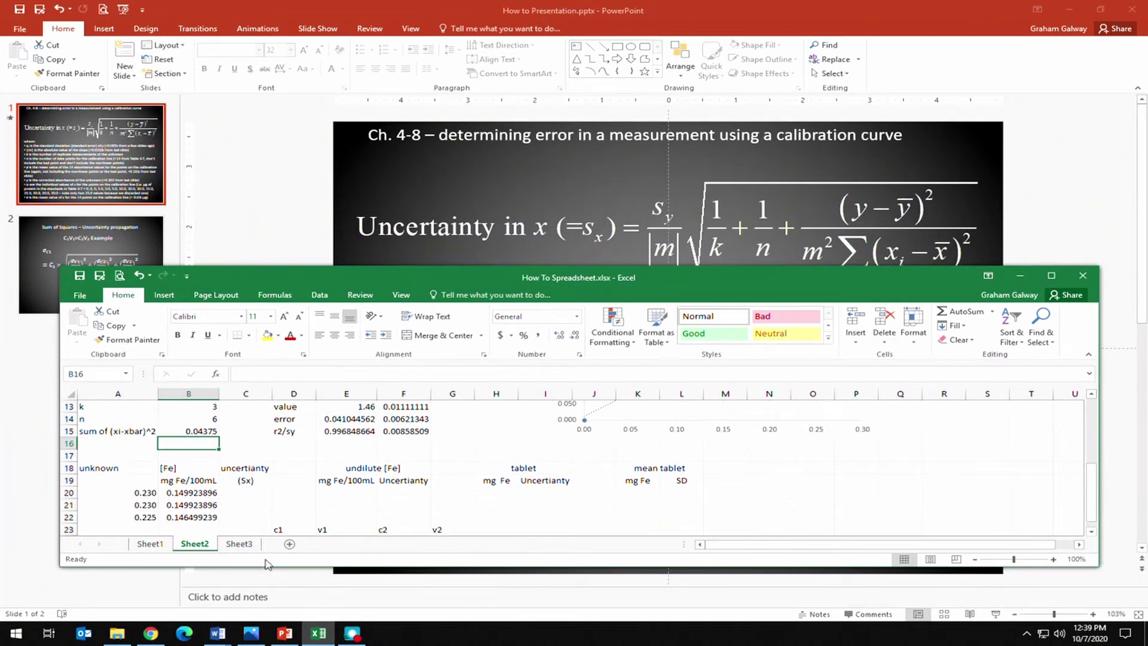
pyautogui.moveTo(264, 566); pyautogui.dragTo(259, 606)
pyautogui.scroll(1, 241, 490)
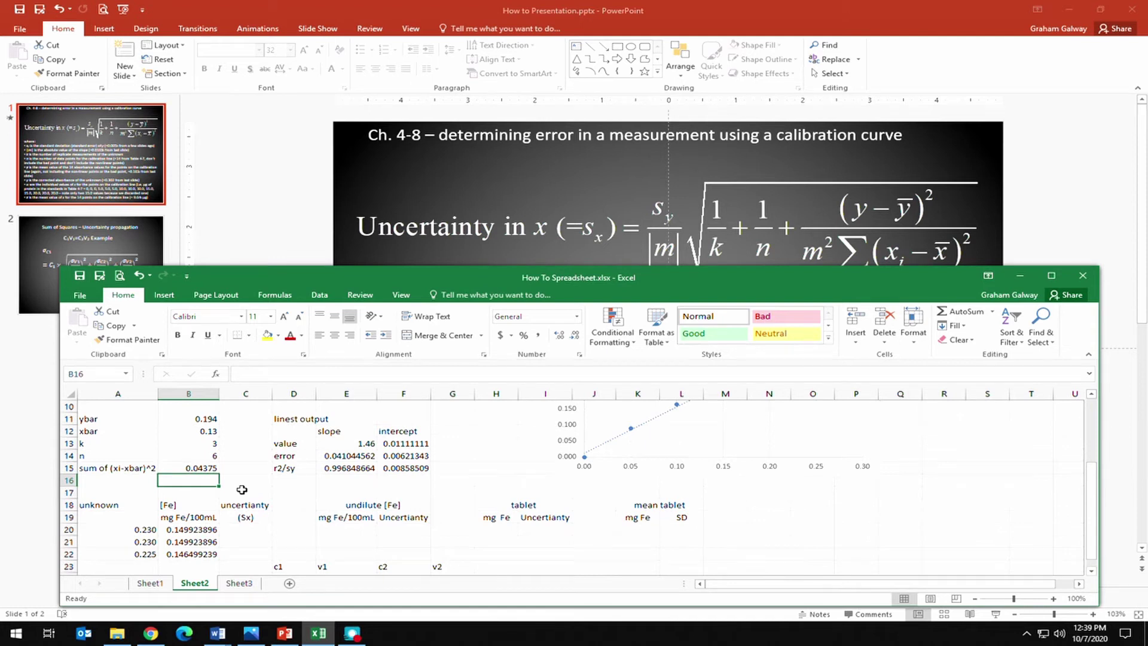
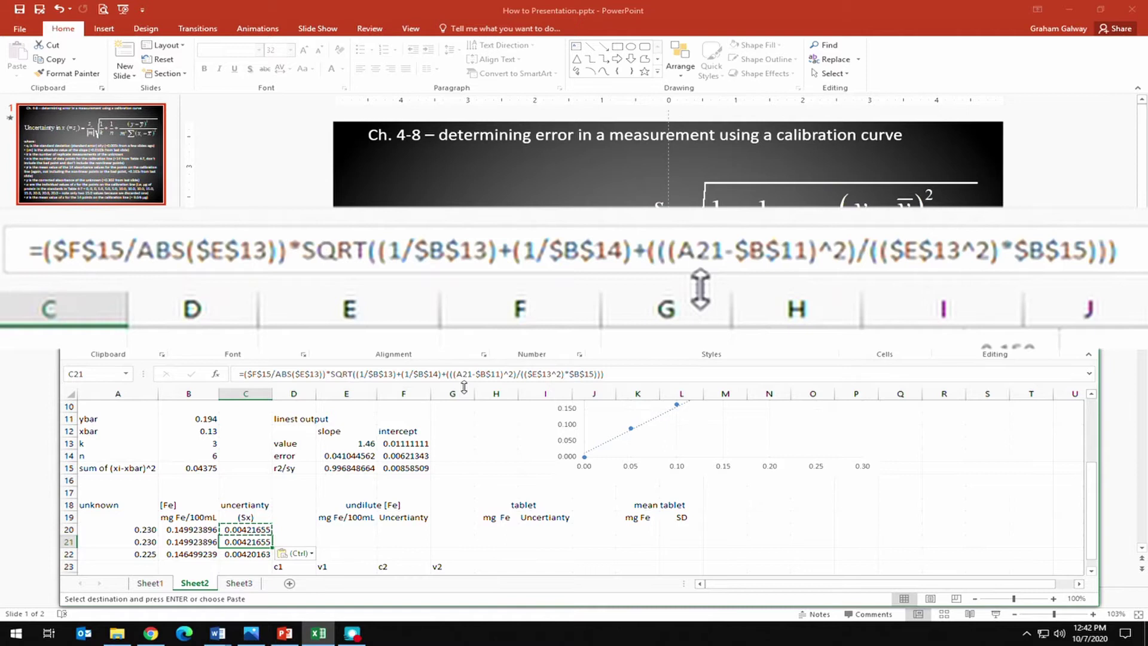
# Cancel the pending copy of the C20:C22 uncertainty cells and leave an empty cell selected.
pyautogui.press('Up')
pyautogui.press('Up')
pyautogui.press('Up')
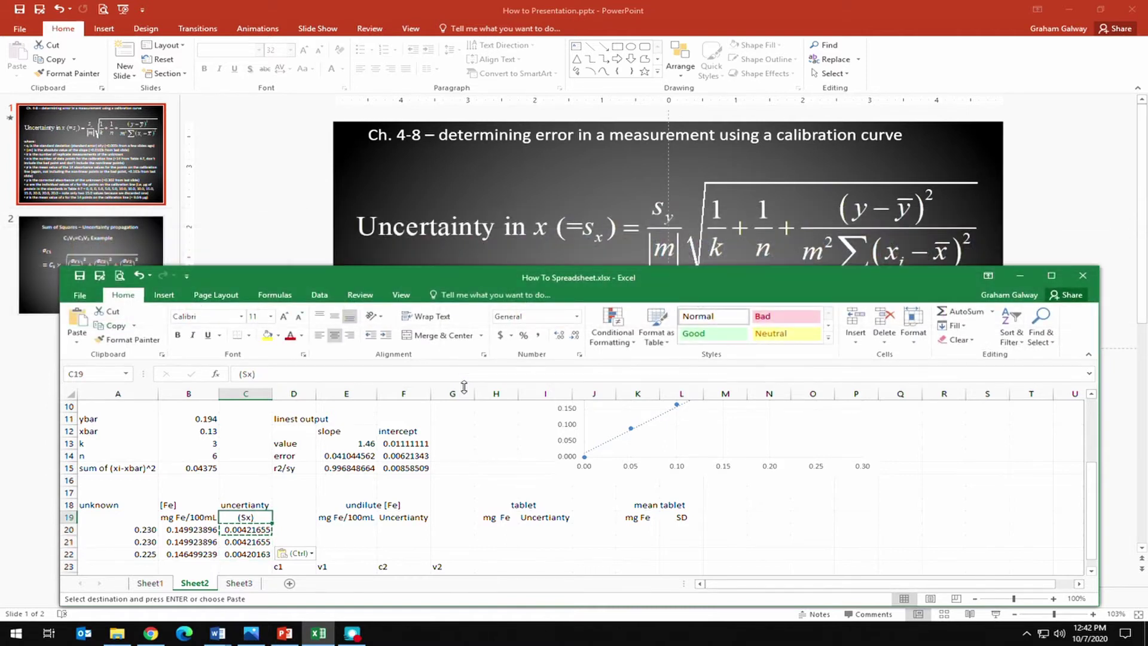
pyautogui.click(294, 490)
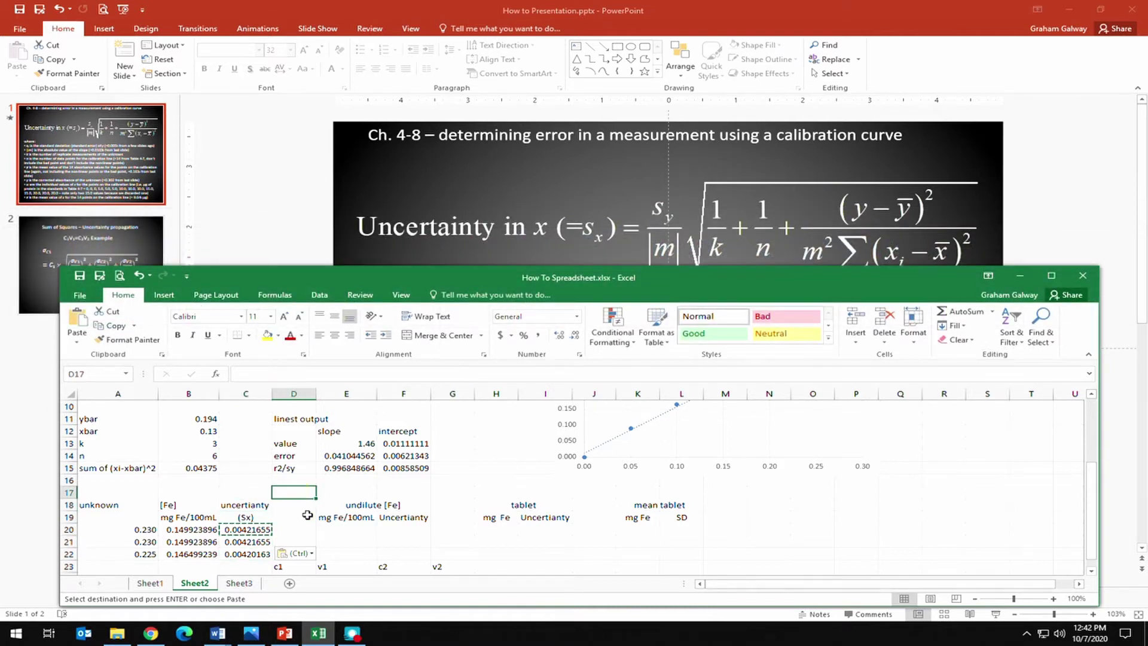
pyautogui.press('Escape')
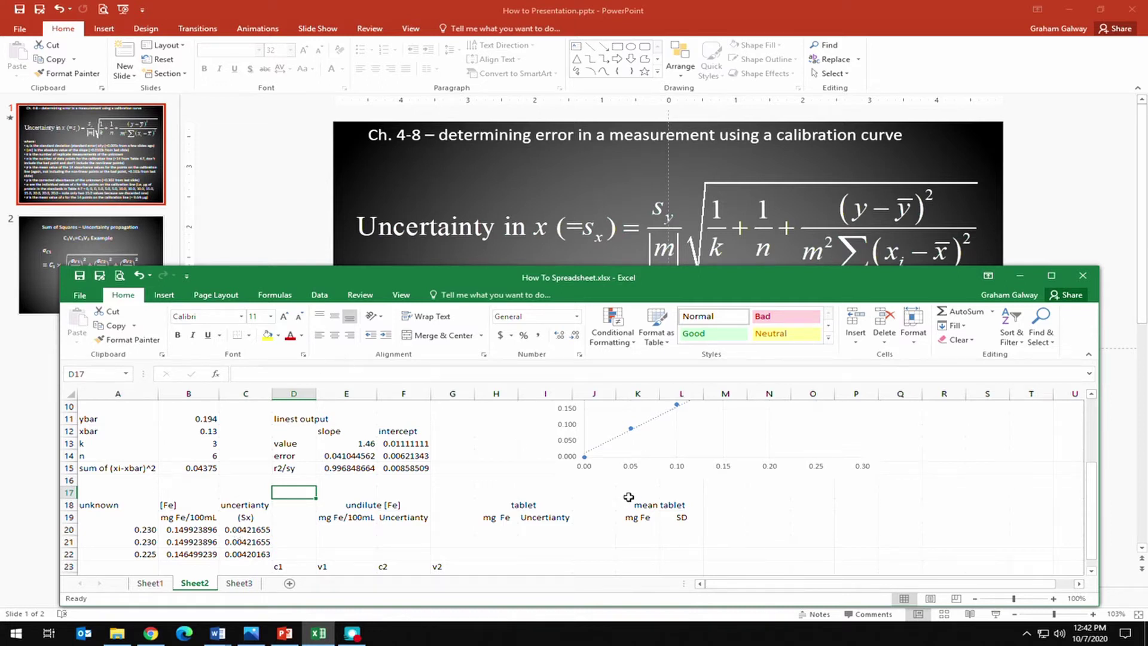
# Maximize the Excel window, scroll back to the top, and select cell E20.
pyautogui.click(1051, 276)
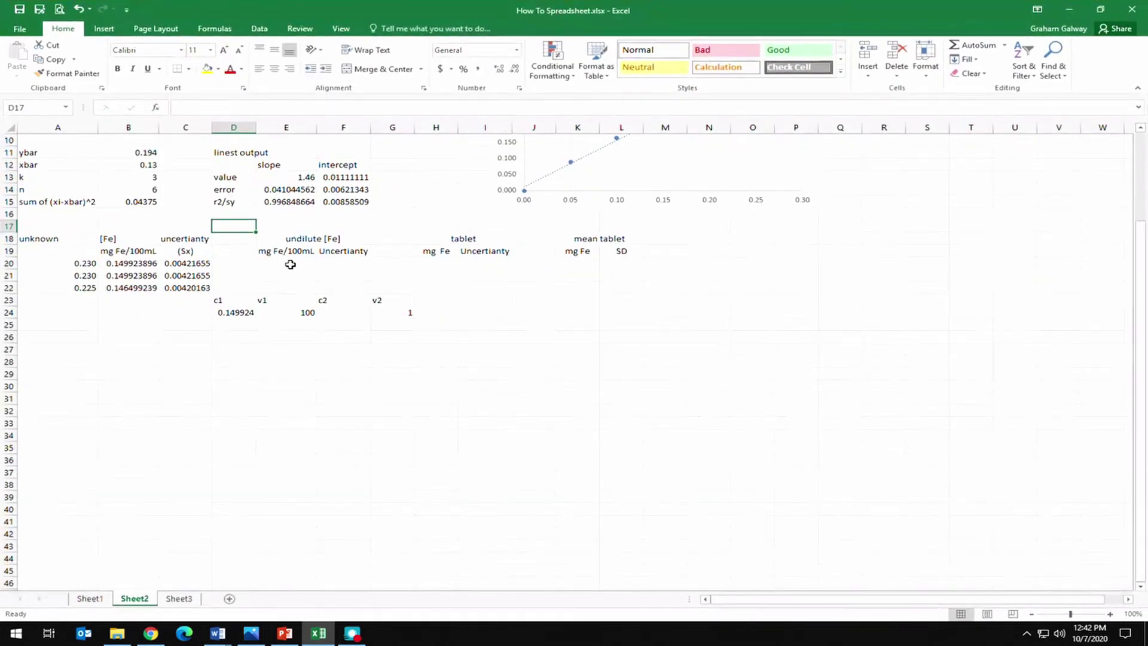
pyautogui.scroll(3, 305, 269)
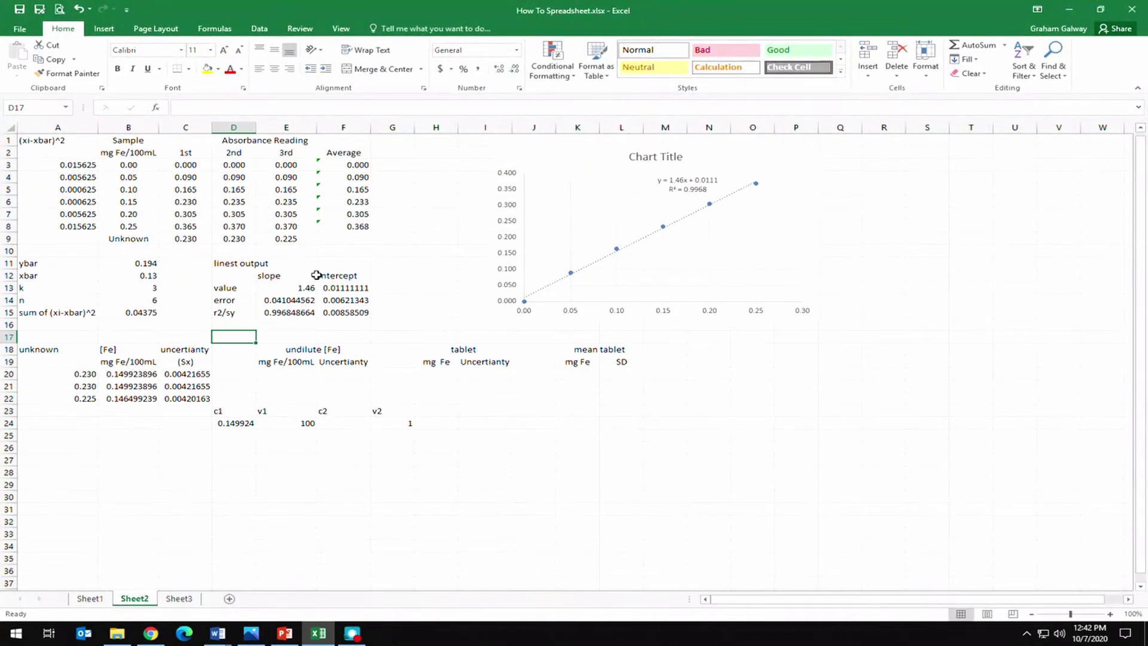
pyautogui.click(290, 364)
pyautogui.click(297, 377)
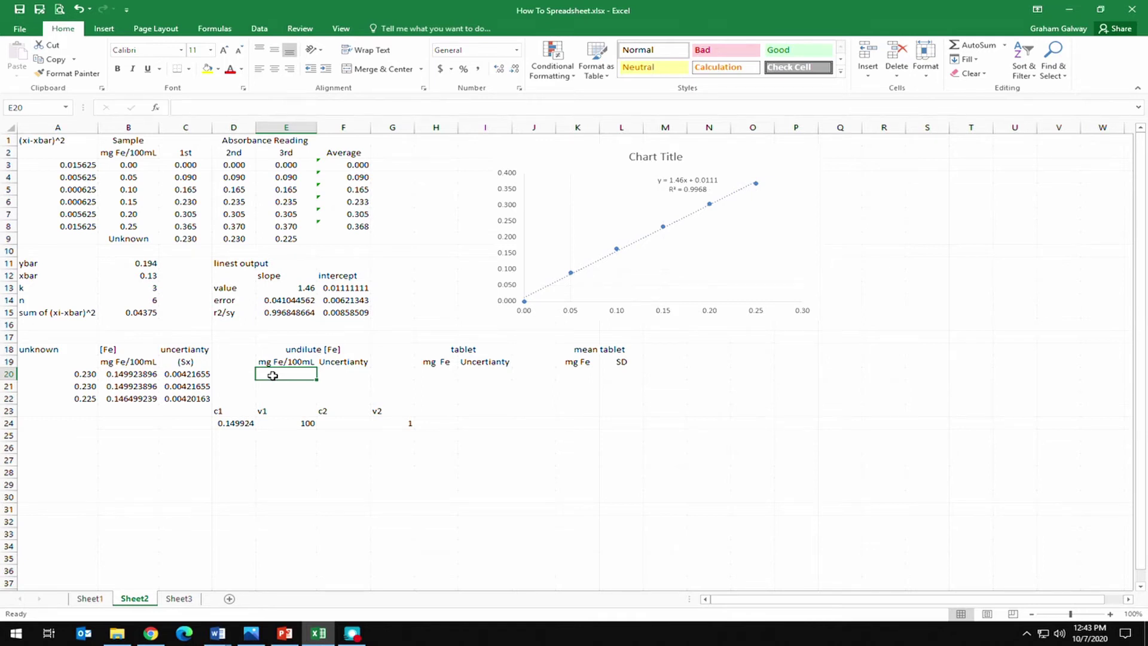
# Start a D24-based formula in E20, reject the correction prompts, and erase the mistyped entry.
pyautogui.write('=')
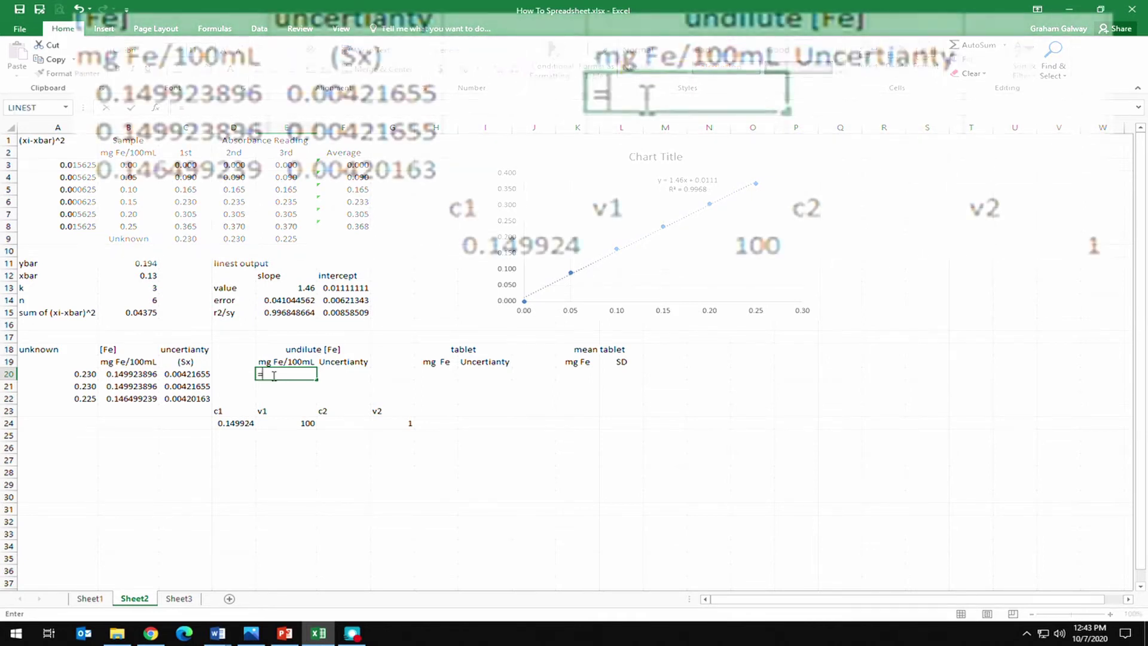
pyautogui.write('(')
pyautogui.click(236, 422)
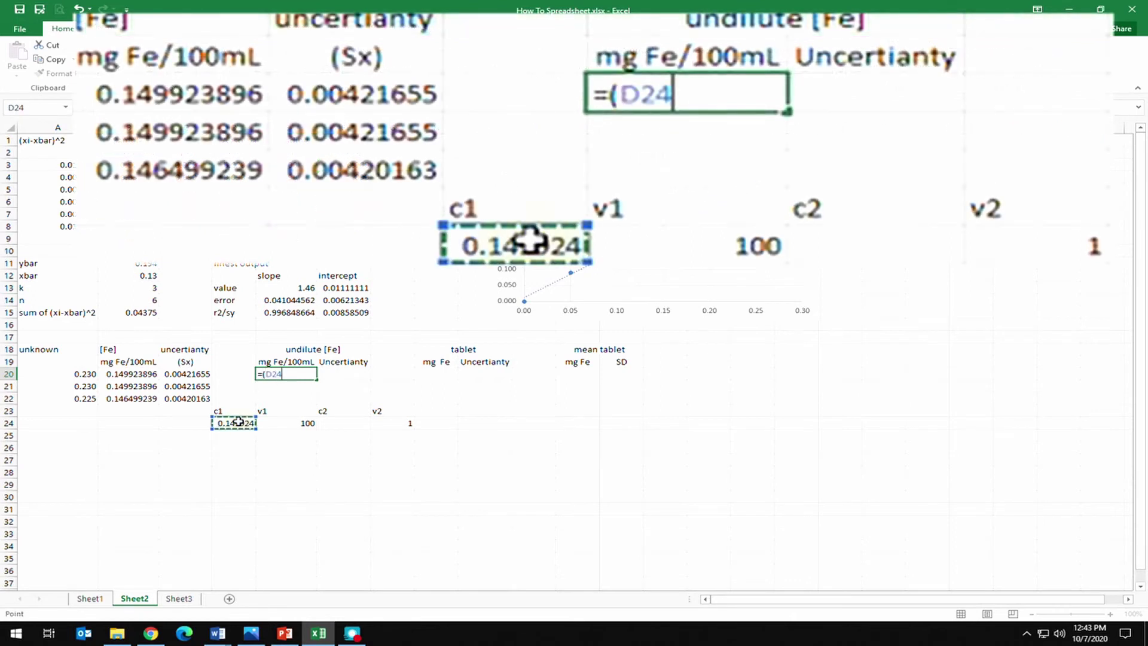
pyautogui.write('8')
pyautogui.press('Return')
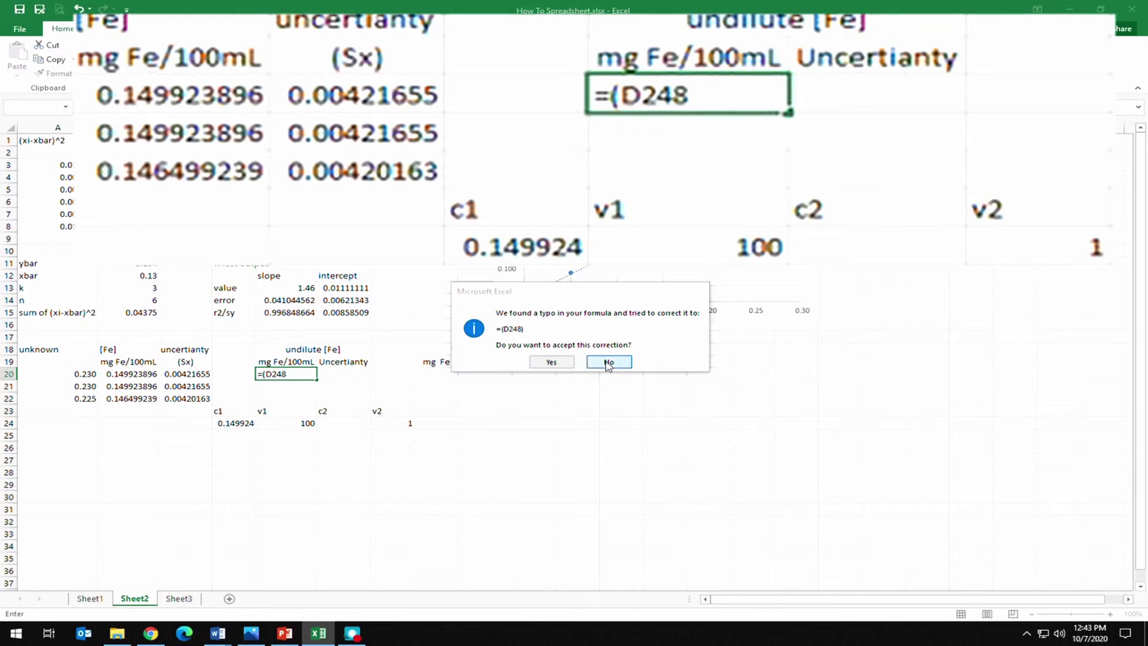
pyautogui.click(608, 362)
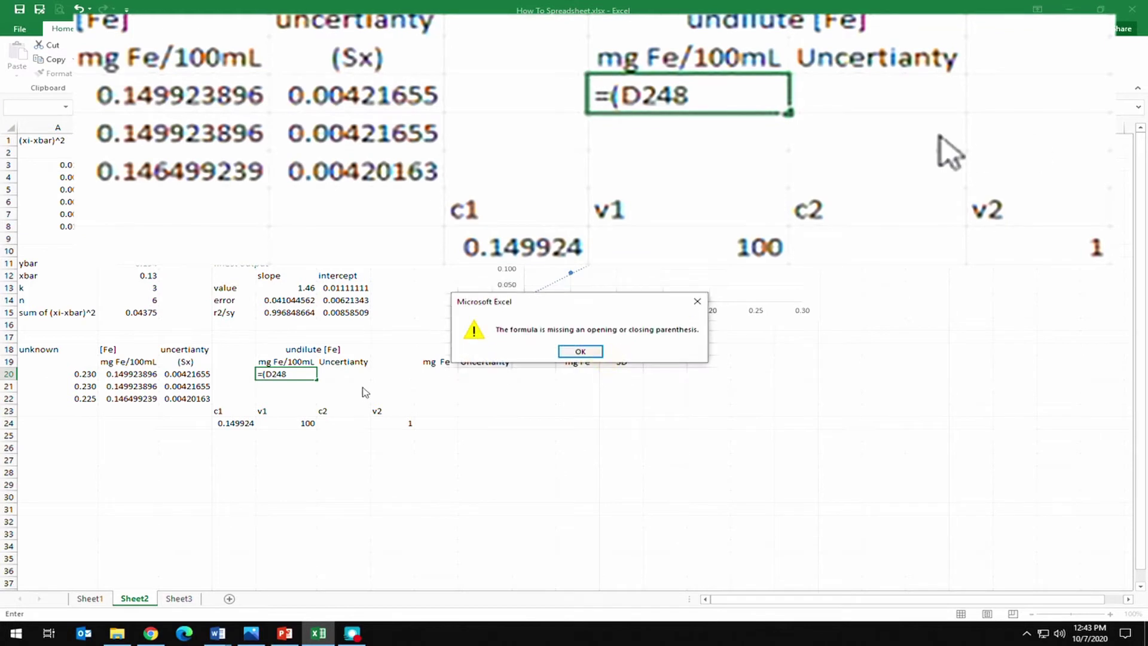
pyautogui.click(577, 352)
pyautogui.press('BackSpace')
pyautogui.press('BackSpace')
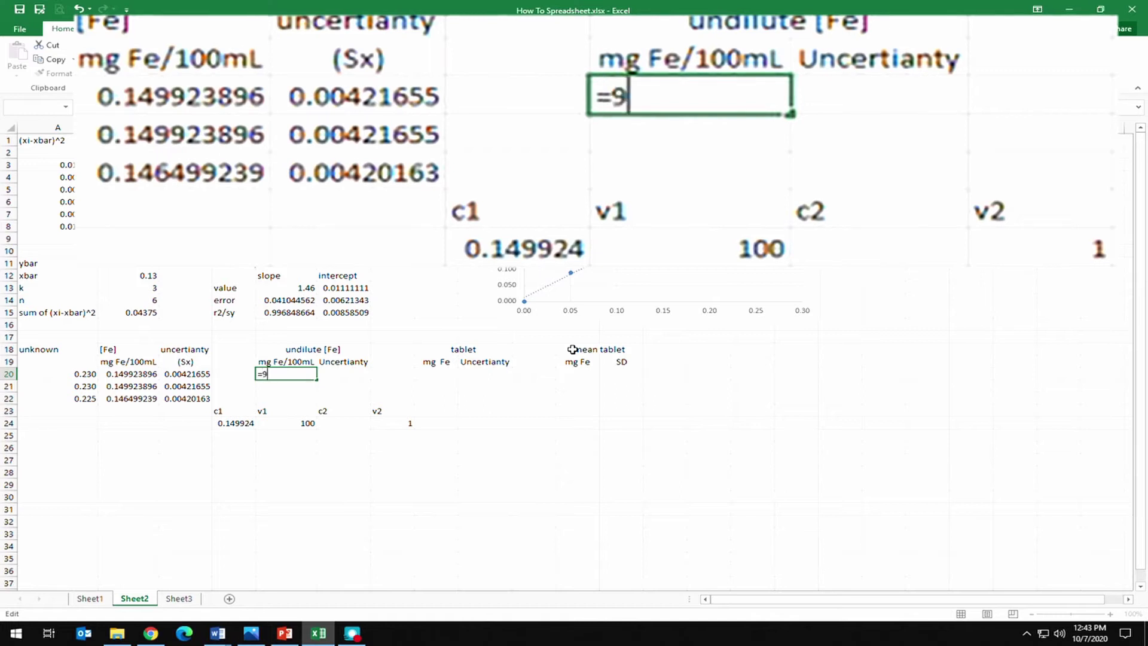
# Enter =(D24*E24)/G24 in E20, giving 14.99238965 mg Fe/100mL.
pyautogui.write('9')
pyautogui.press('BackSpace')
pyautogui.write('(')
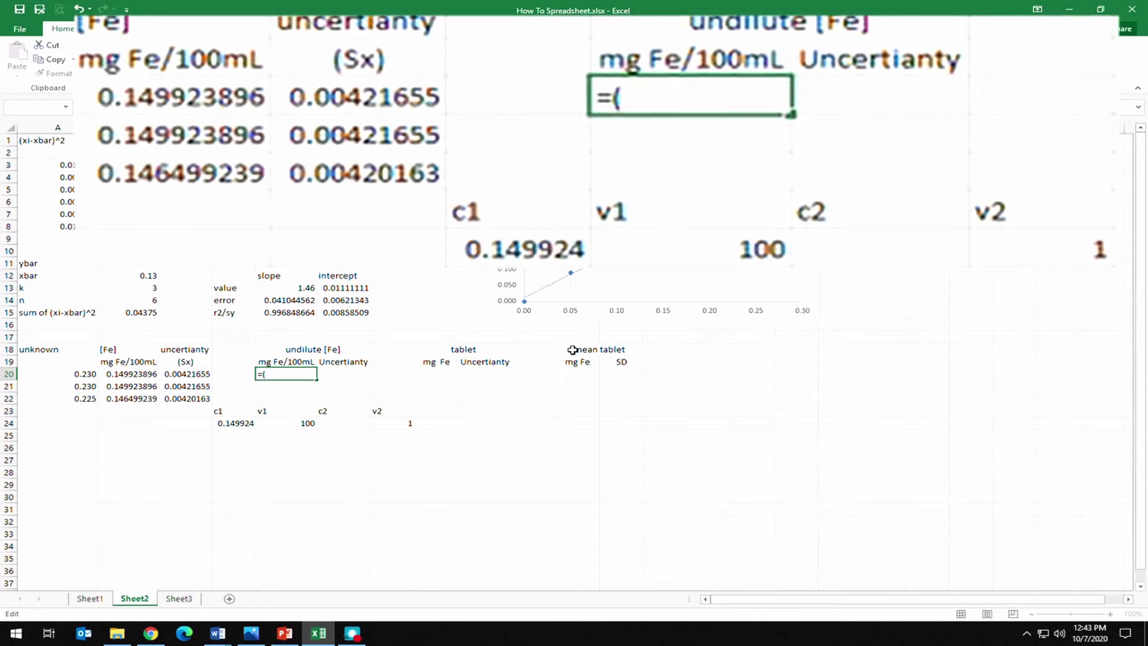
pyautogui.click(231, 423)
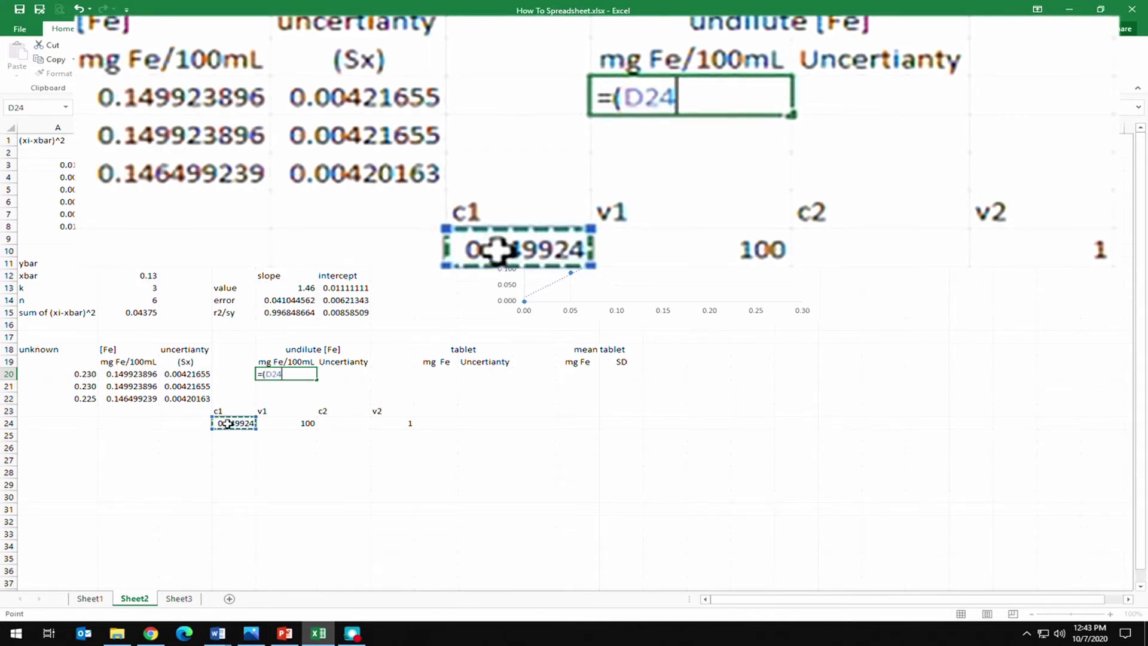
pyautogui.write('*')
pyautogui.click(281, 423)
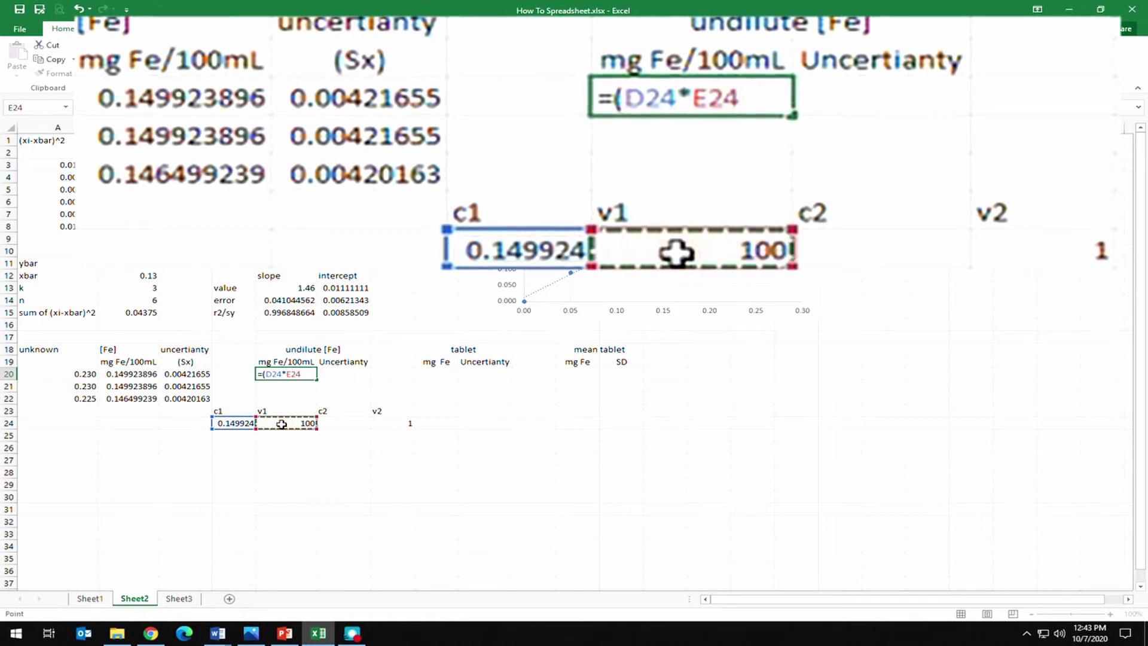
pyautogui.write(')/')
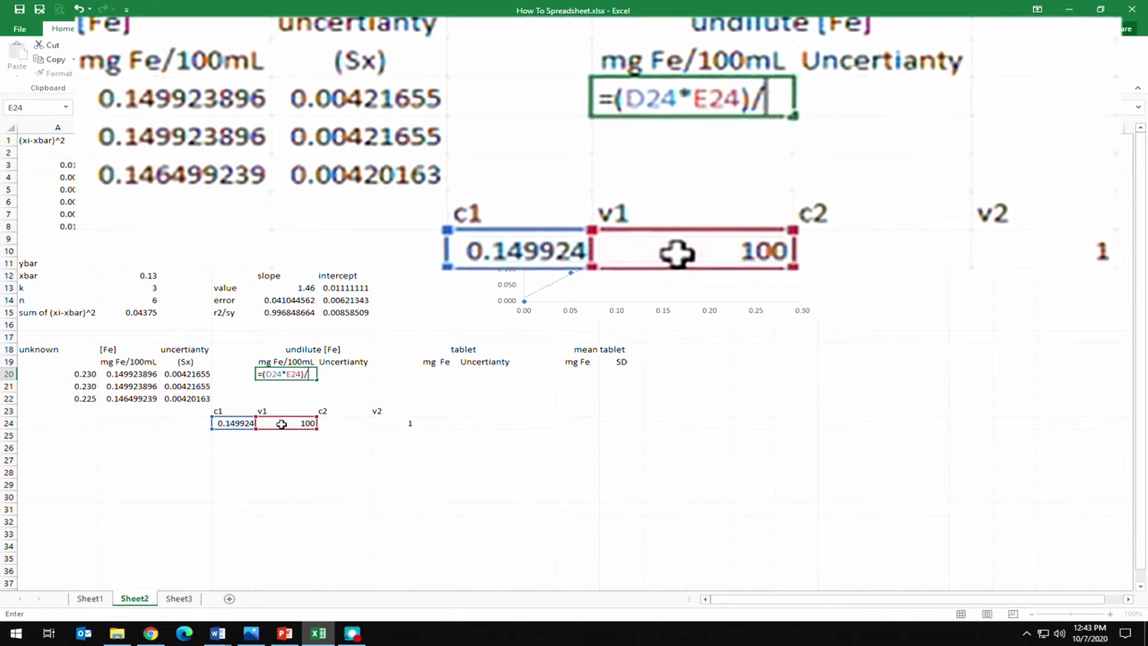
pyautogui.click(393, 423)
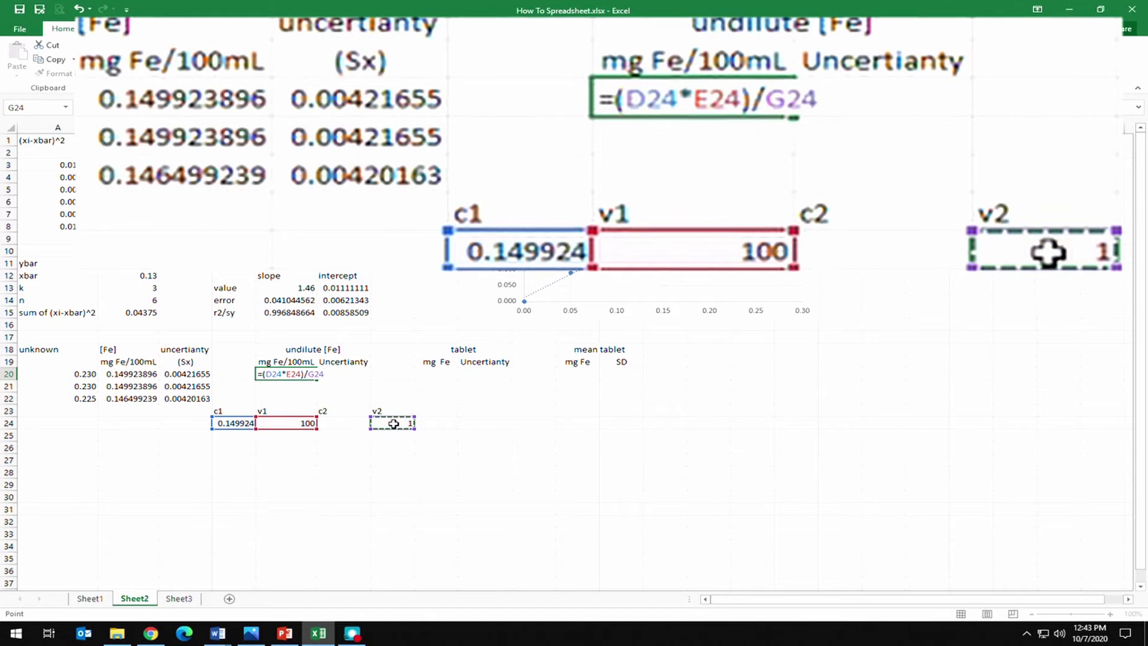
pyautogui.press('Return')
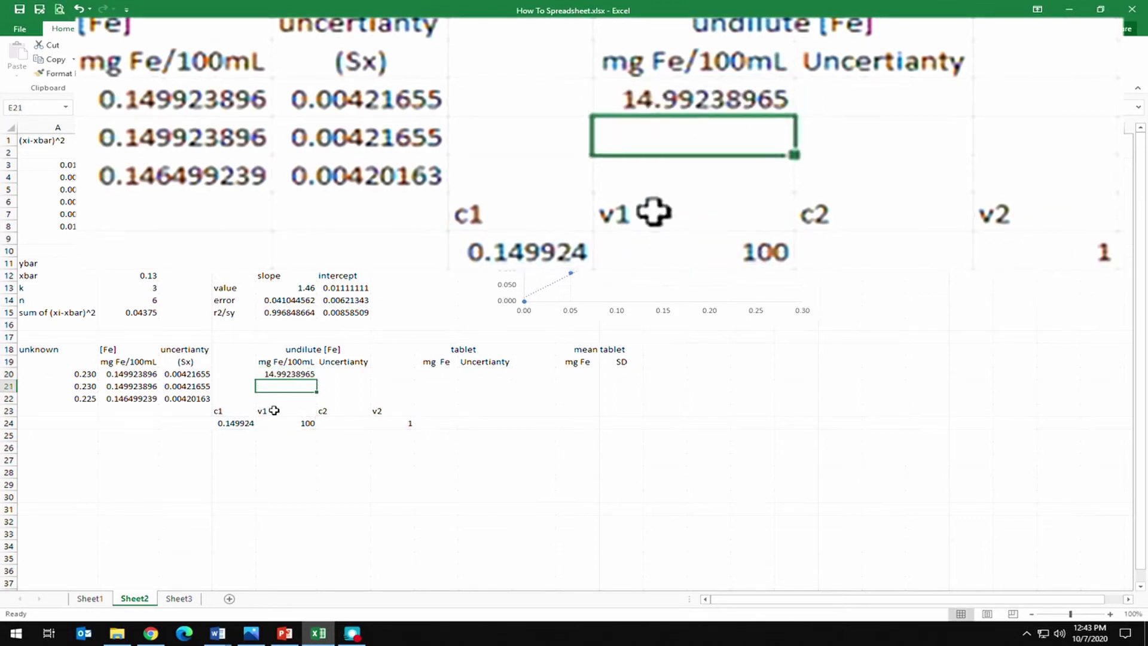
pyautogui.click(299, 374)
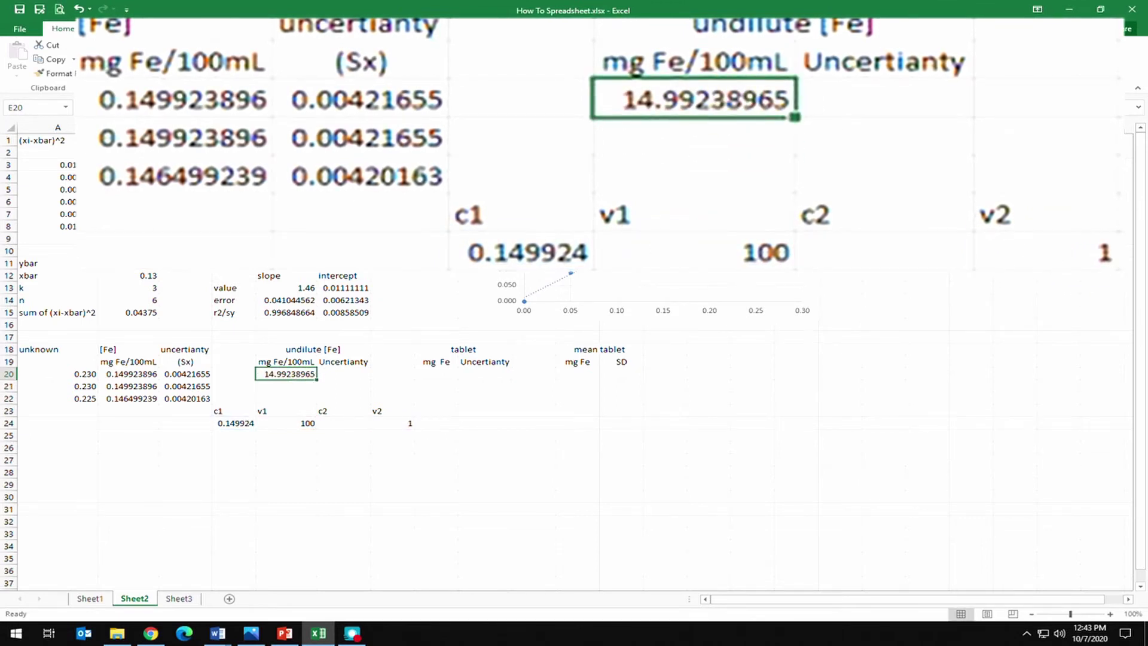
pyautogui.press('F2')
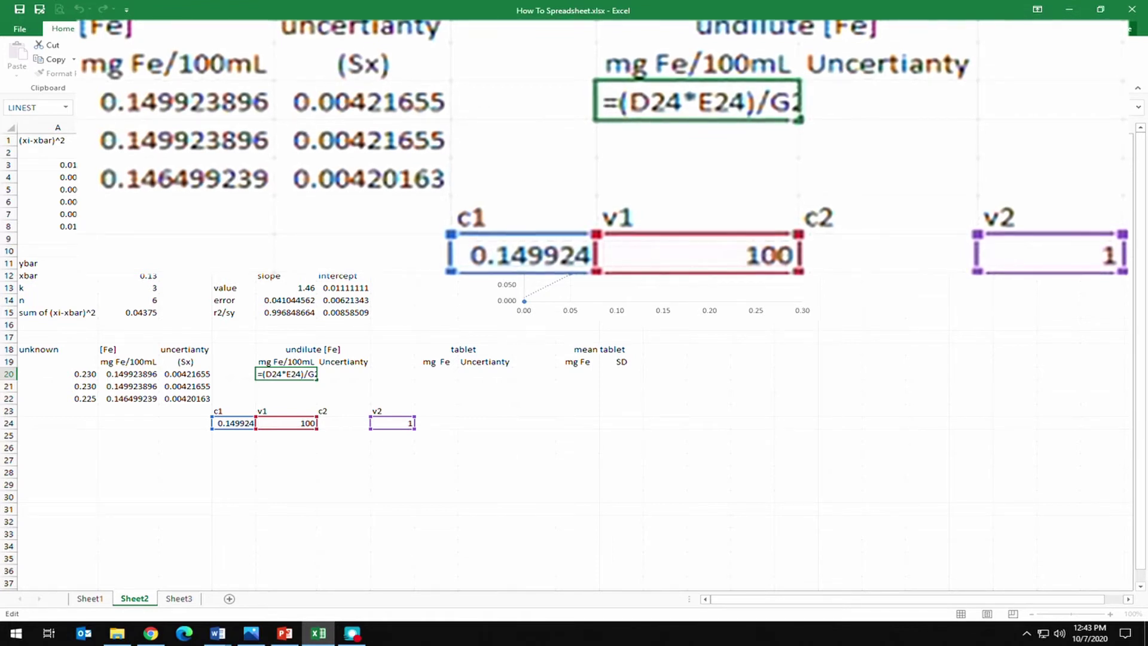
# Change E20's formula to use the unknown's [Fe] in B20 instead of D24.
pyautogui.hotkey('ctrl', 'Return')
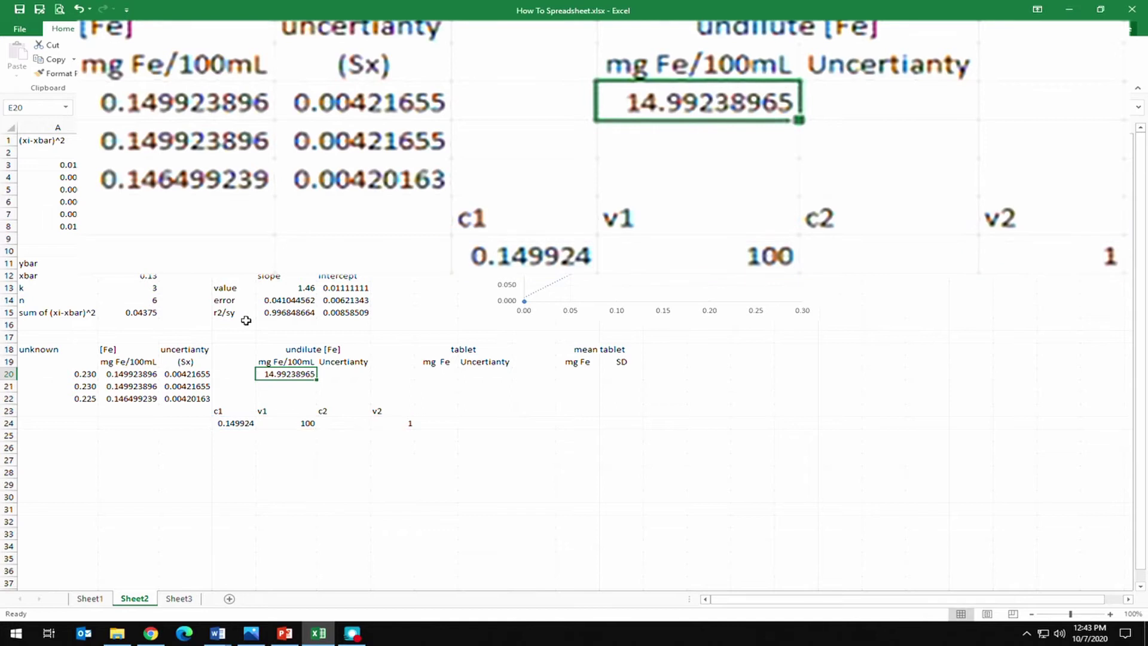
pyautogui.click(234, 423)
pyautogui.click(278, 372)
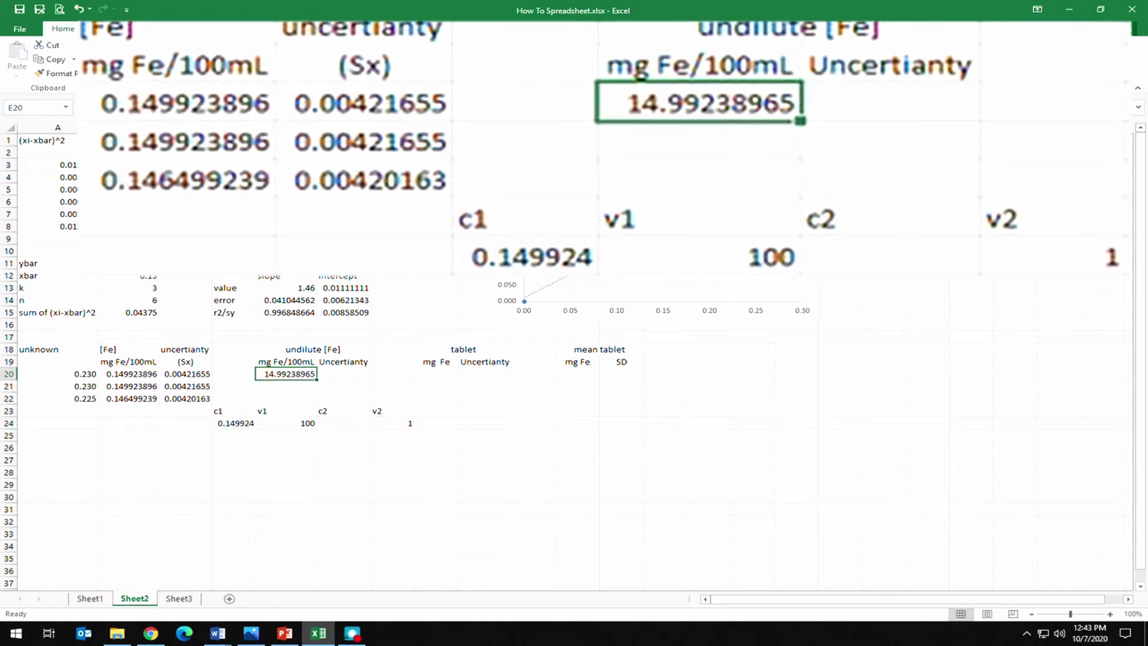
pyautogui.press('F2')
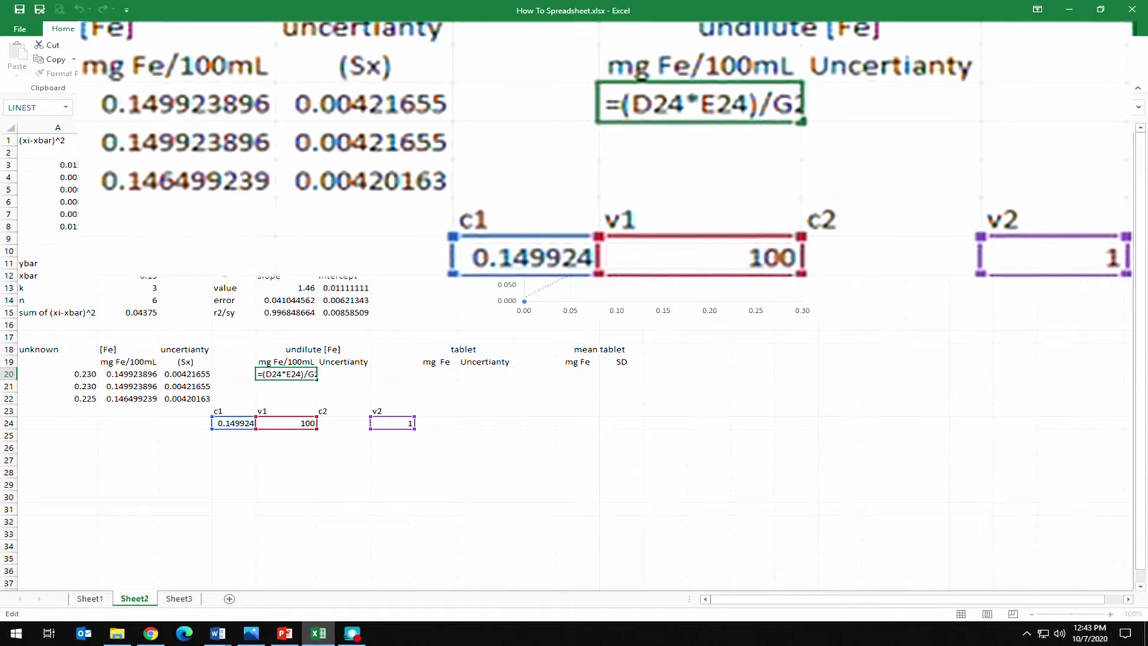
pyautogui.click(136, 374)
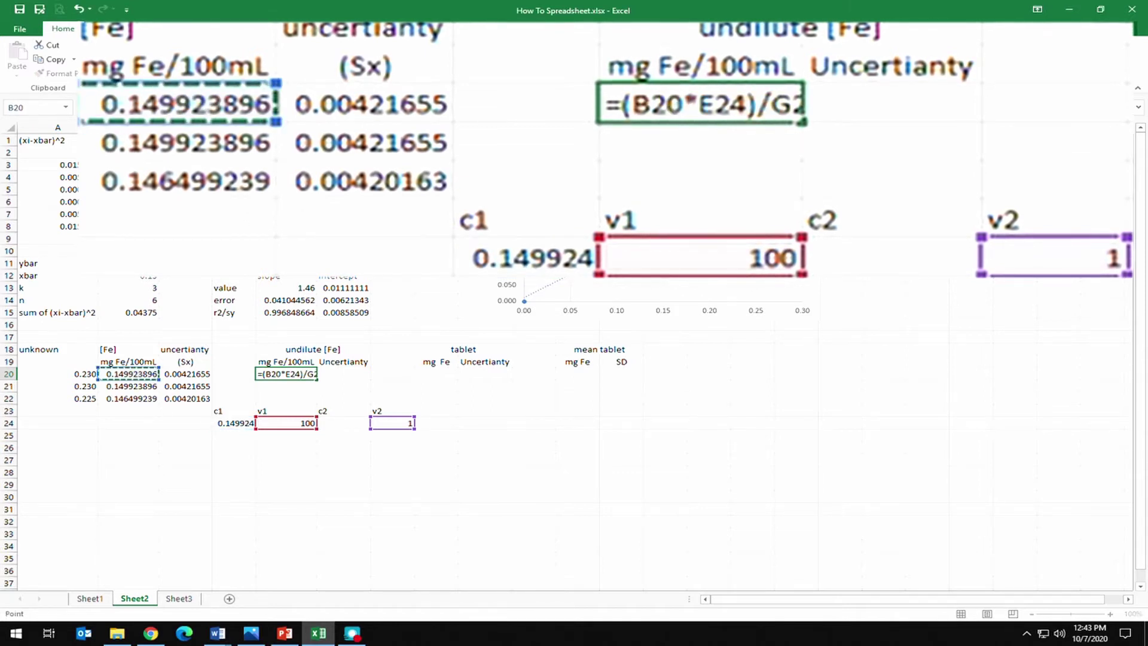
pyautogui.hotkey('ctrl', 'Return')
pyautogui.press('Return')
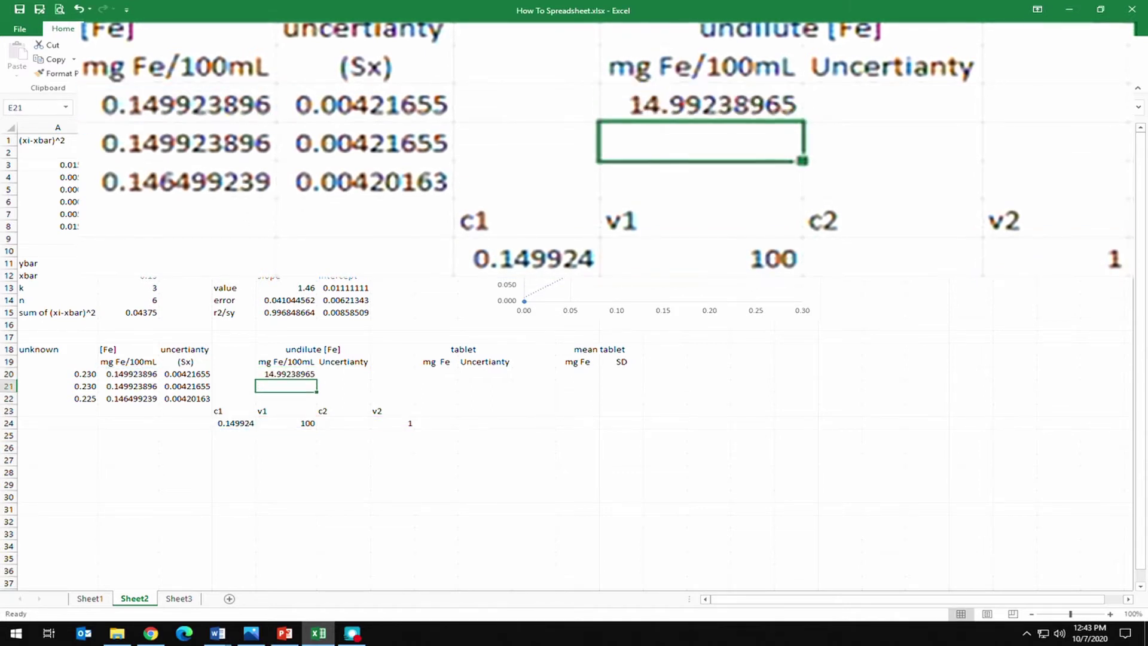
# Make the E24 and G24 volume references in E20's formula absolute.
pyautogui.click(285, 373)
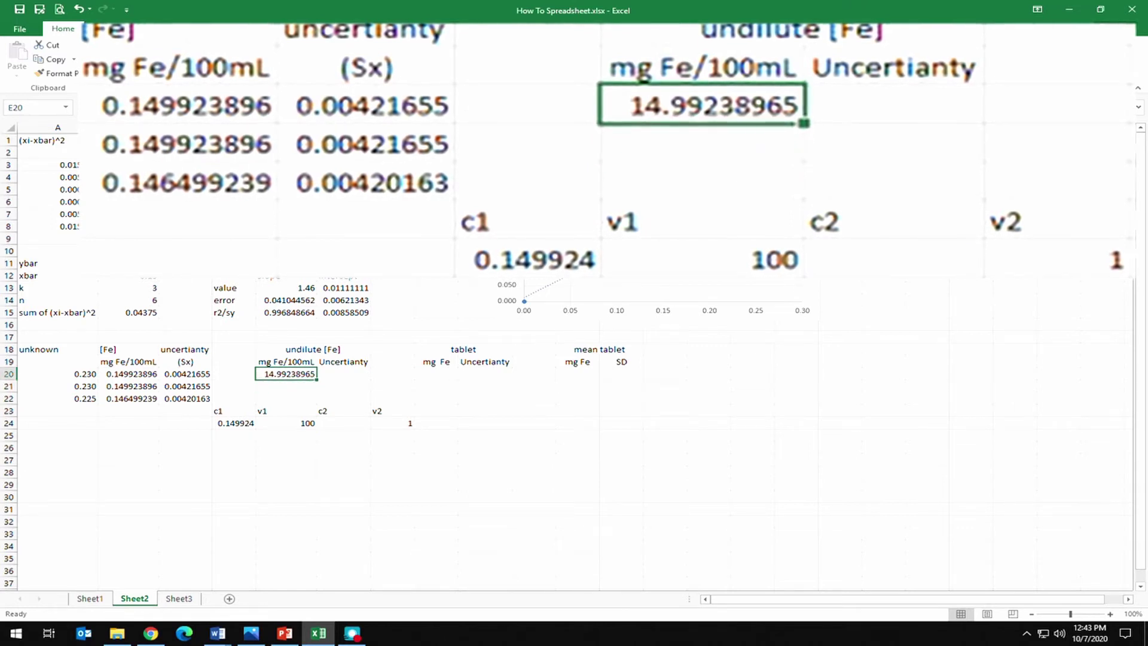
pyautogui.press('F2')
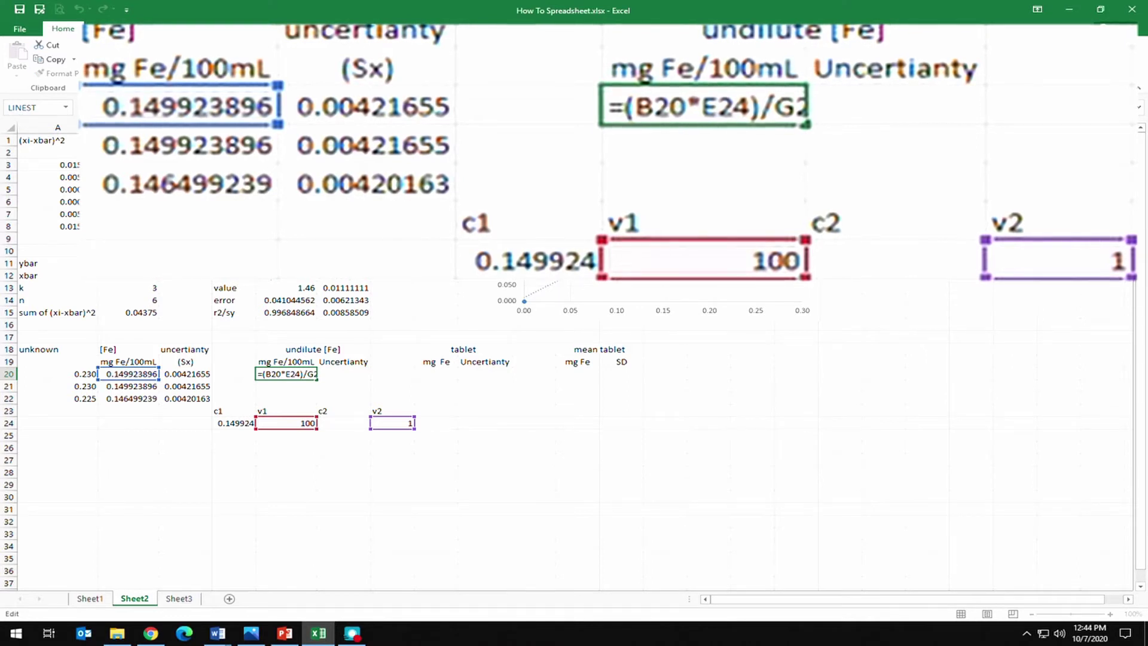
pyautogui.write('$')
pyautogui.press('BackSpace')
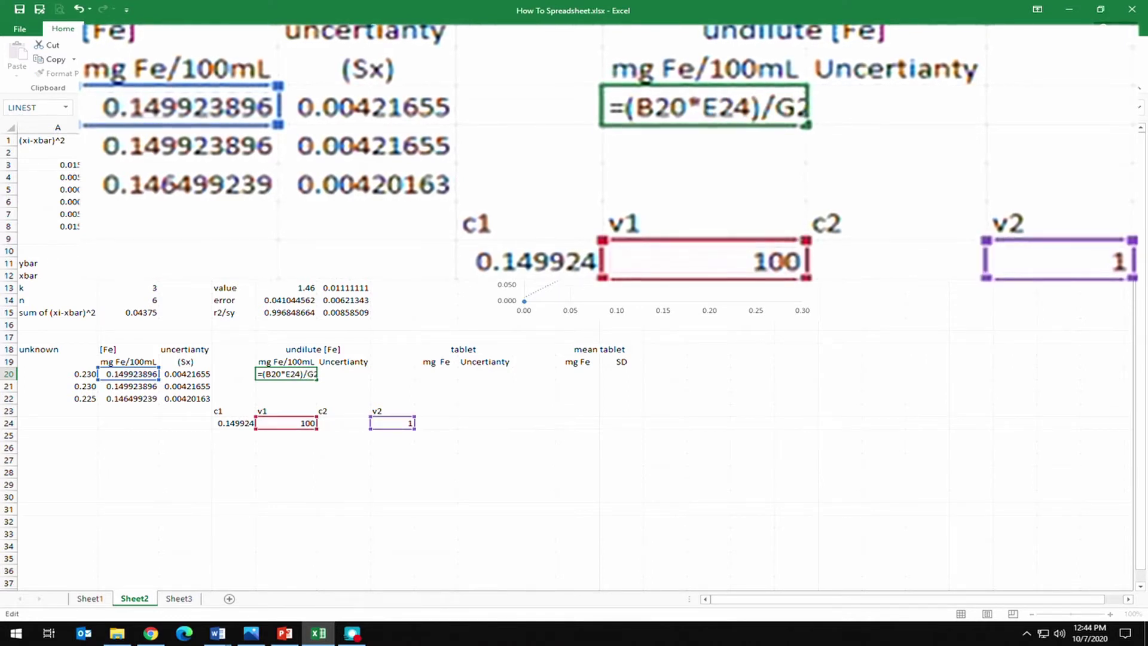
pyautogui.write('$')
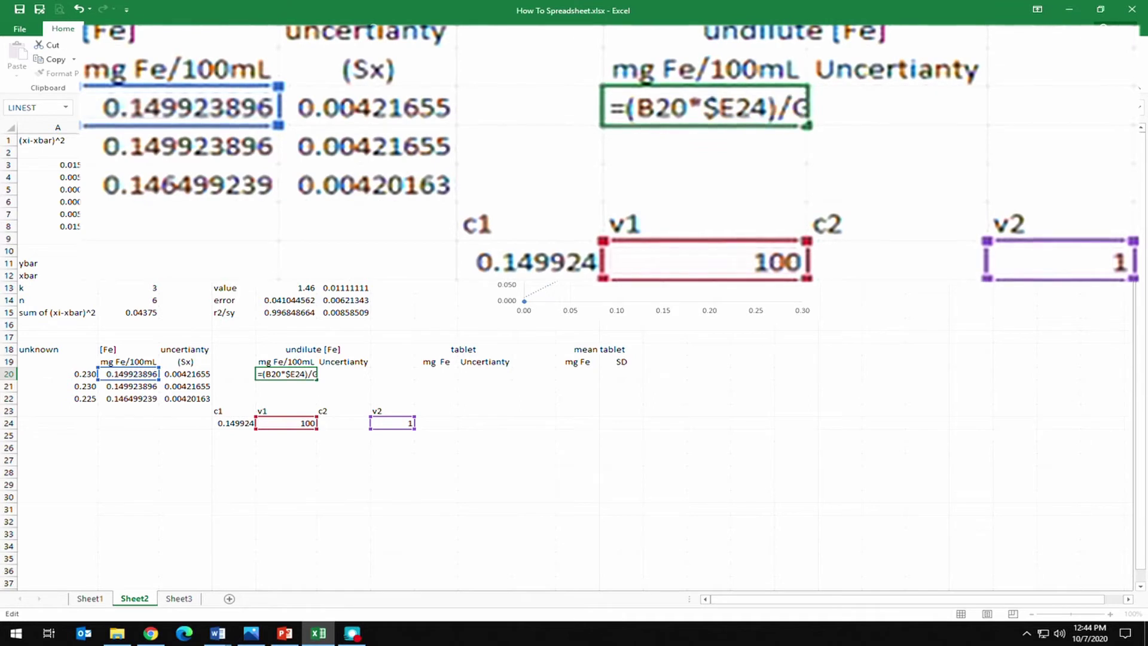
pyautogui.press('Right')
pyautogui.write('$')
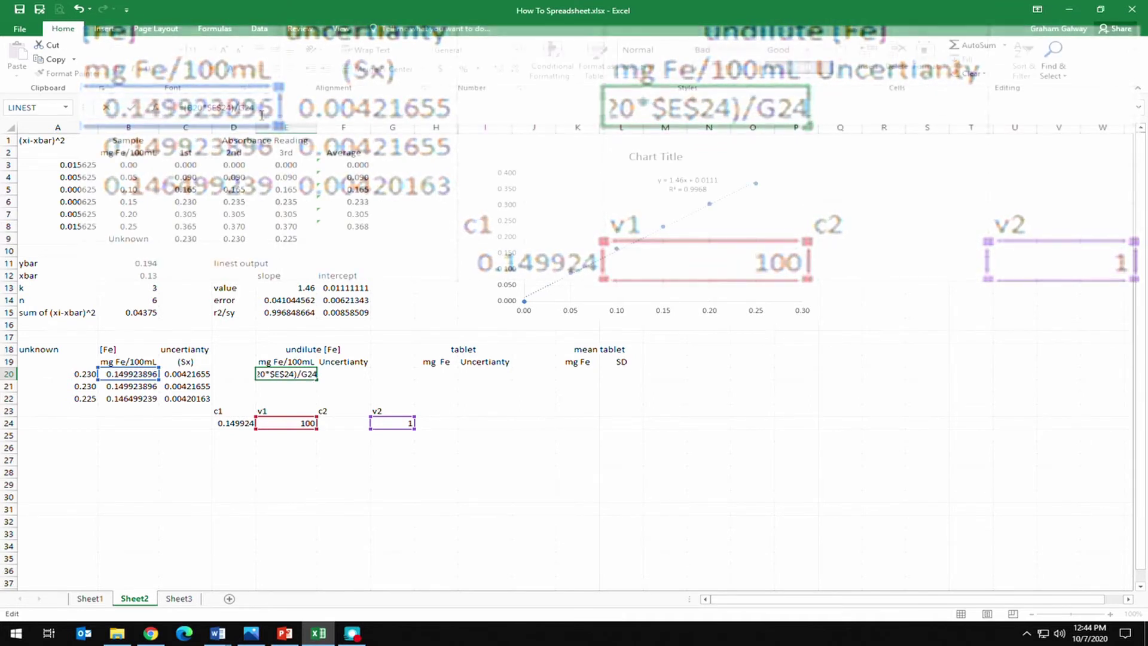
pyautogui.write('$')
pyautogui.write('$G$')
# Copy E20's formula into E21 and E22, giving 14.99238965 and 14.6499239 mg Fe/100mL.
pyautogui.press('Return')
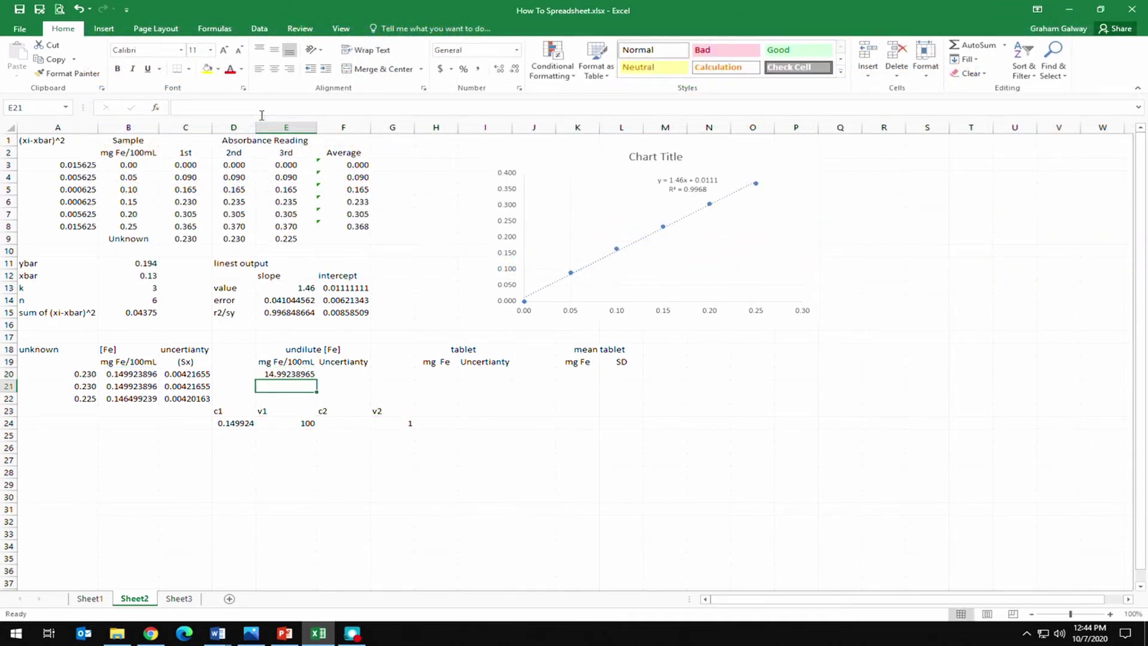
pyautogui.press('Up')
pyautogui.hotkey('ctrl', 'c')
pyautogui.press('Down')
pyautogui.hotkey('ctrl', 'v')
pyautogui.press('Down')
pyautogui.hotkey('ctrl', 'v')
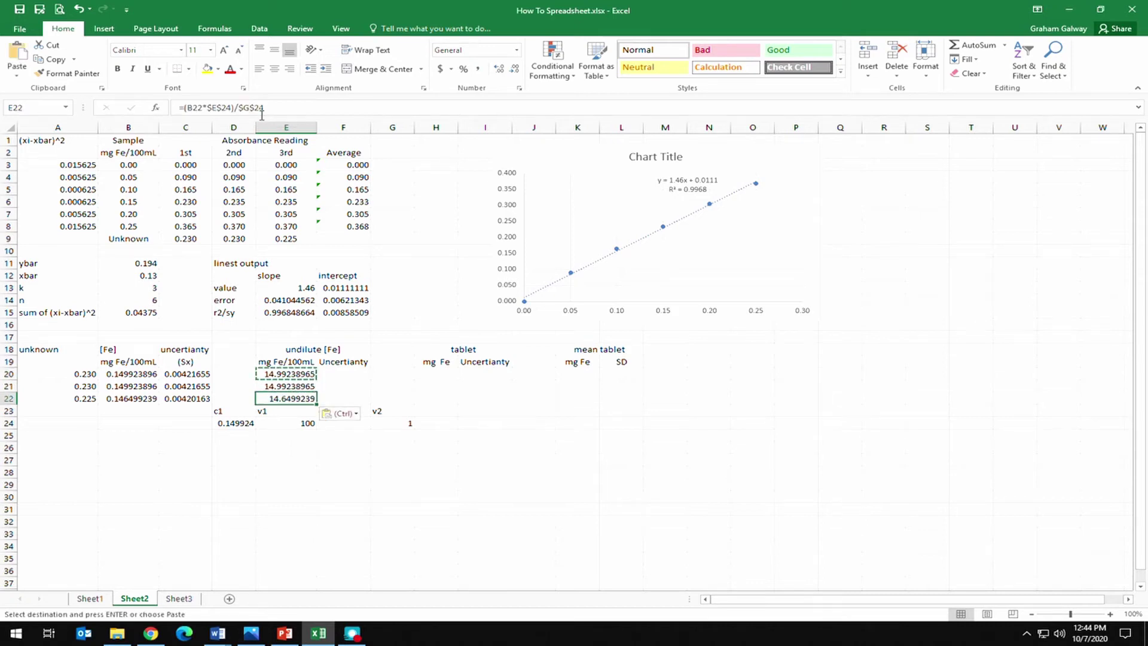
pyautogui.press('Down')
pyautogui.press('Down')
pyautogui.press('Down')
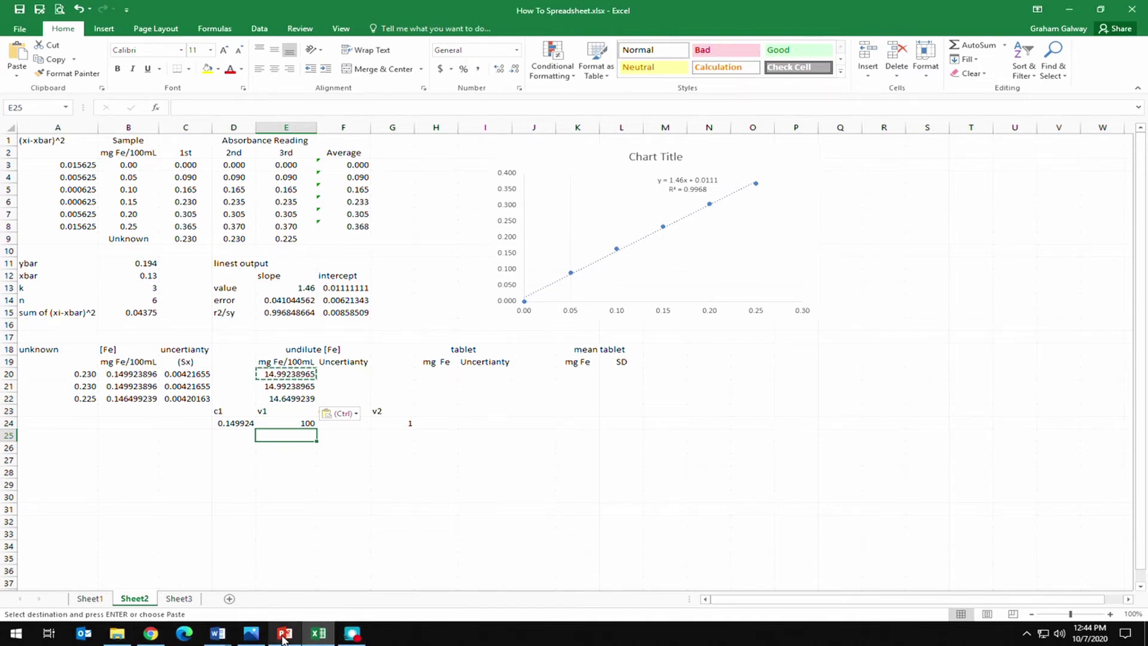
pyautogui.click(345, 375)
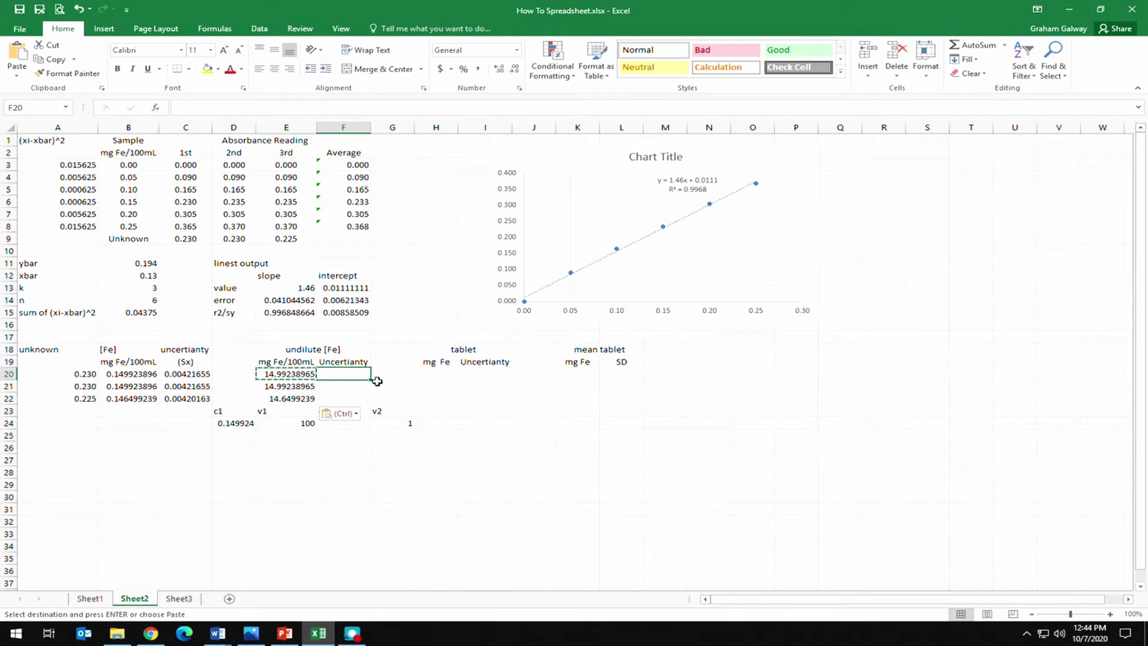
# Check the C1V1=C2V2 uncertainty propagation slide in PowerPoint, then return to Excel.
pyautogui.click(287, 633)
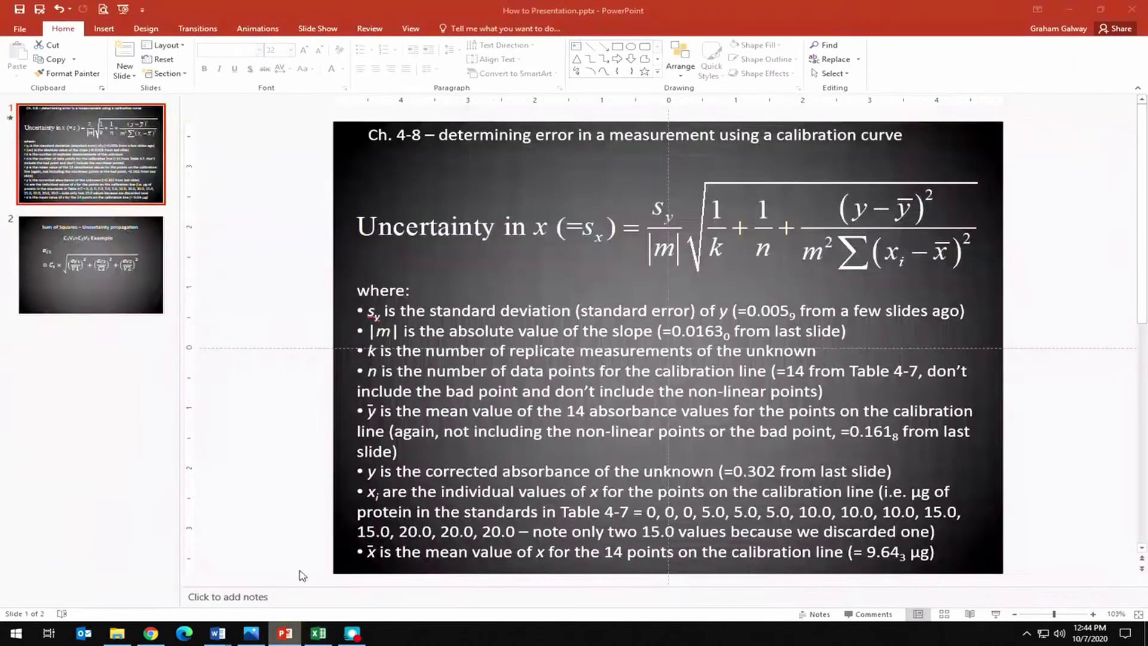
pyautogui.click(107, 270)
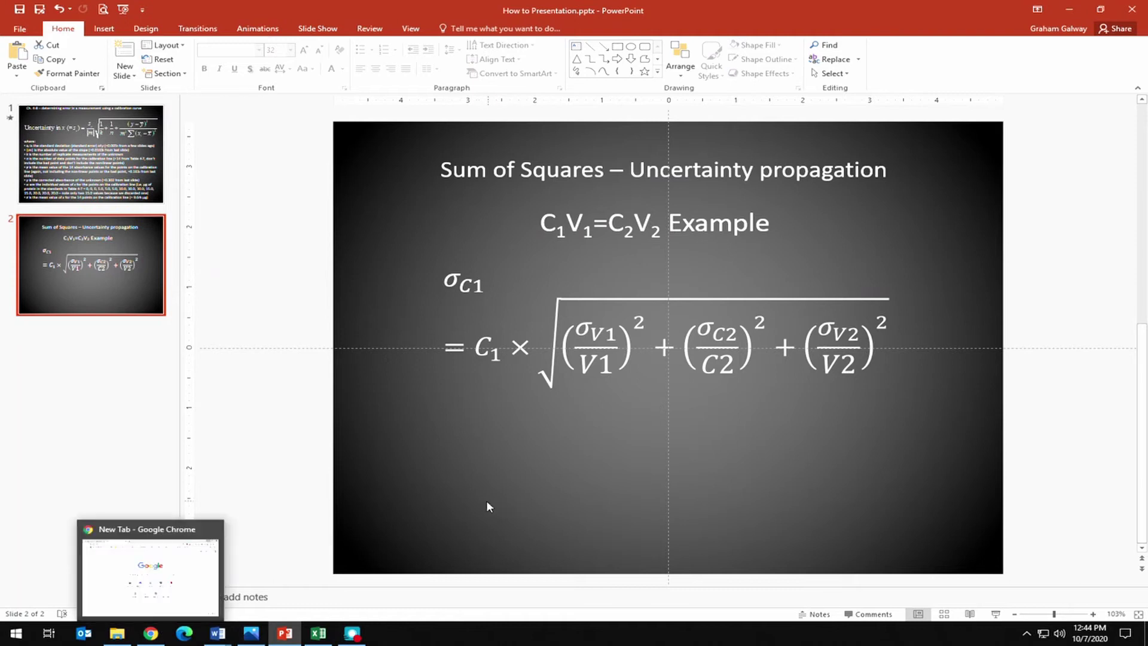
pyautogui.click(318, 634)
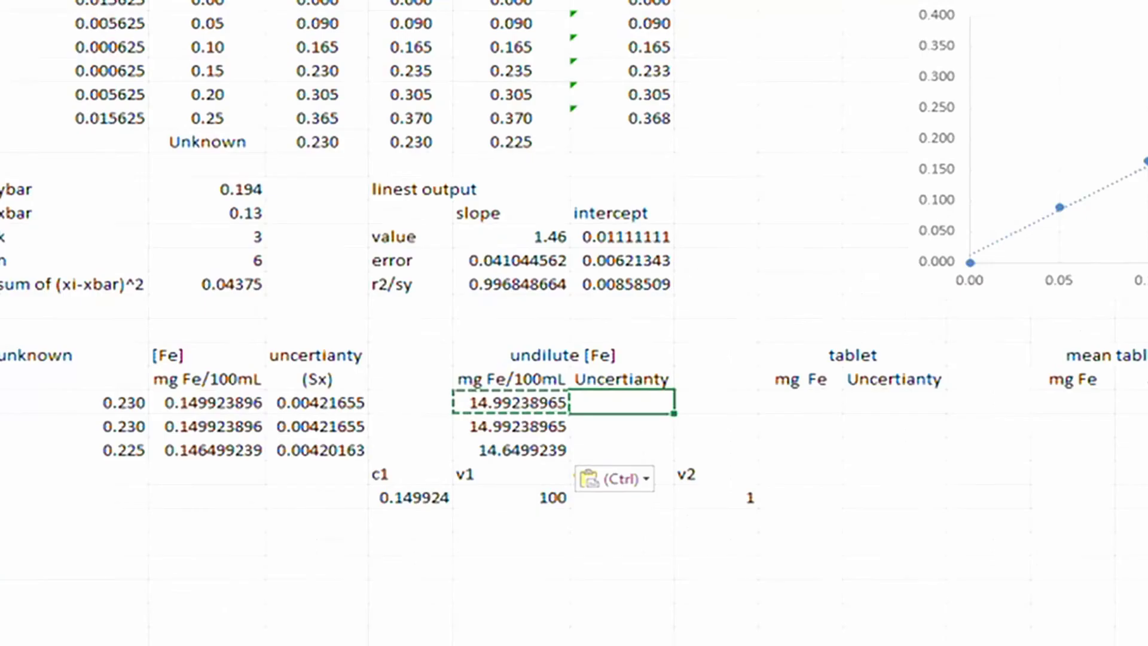
# Begin F20's uncertainty formula as =E20*Sqrt((C20/B20)^2+ ….
pyautogui.click(619, 400)
pyautogui.write('=')
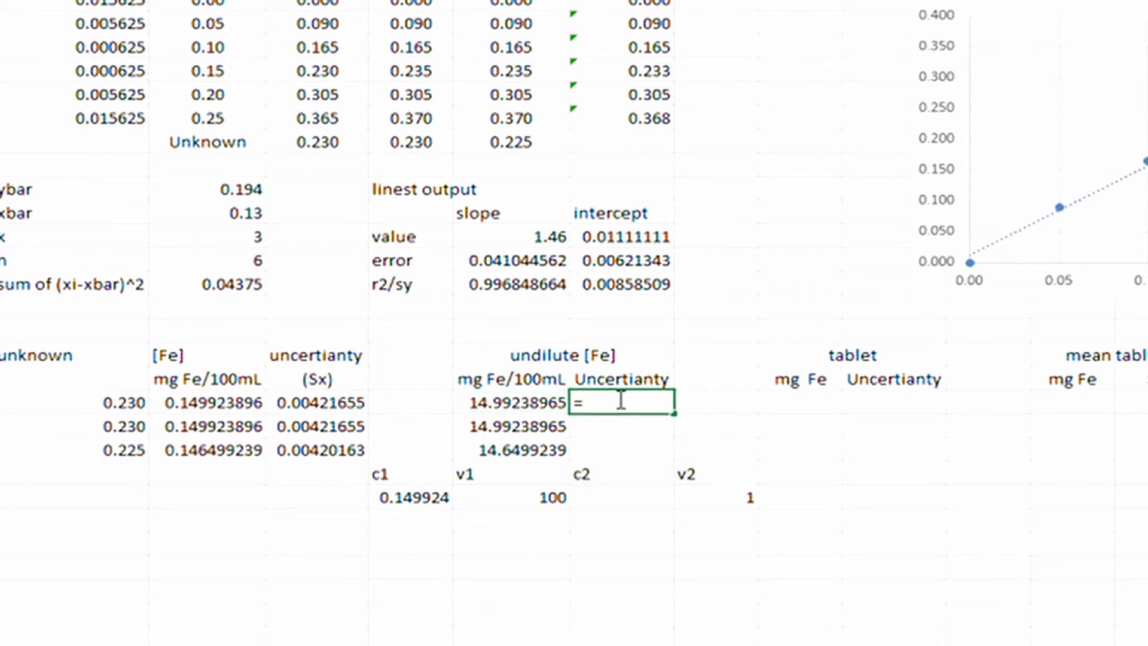
pyautogui.click(489, 402)
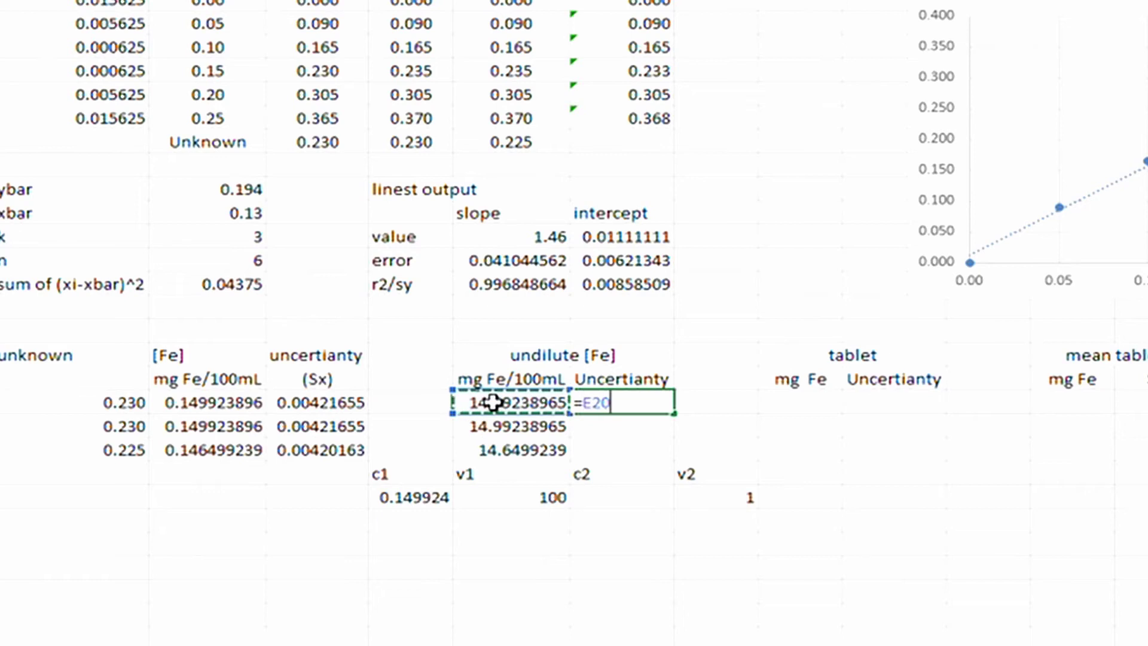
pyautogui.write('*Sqrt')
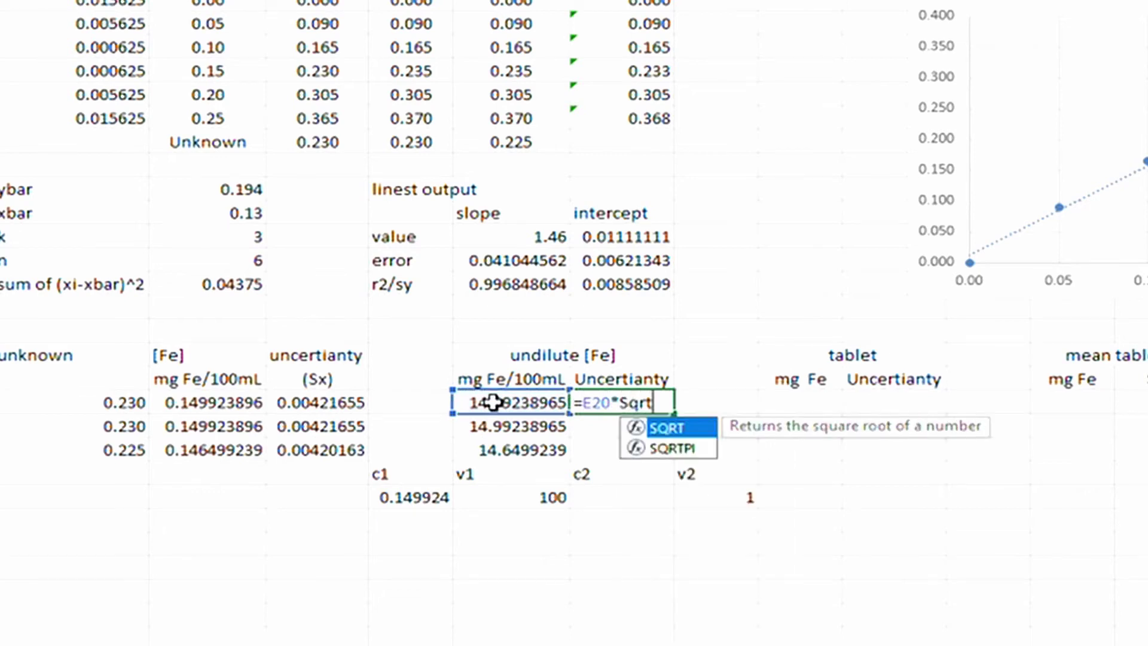
pyautogui.write('((')
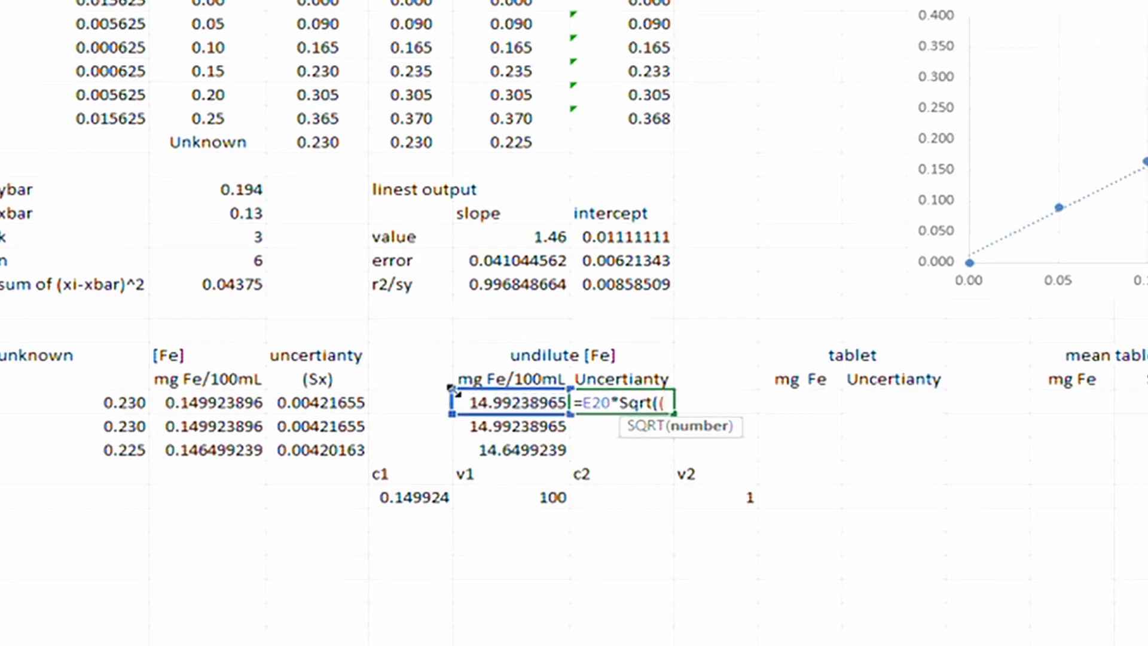
pyautogui.click(314, 404)
pyautogui.write('/')
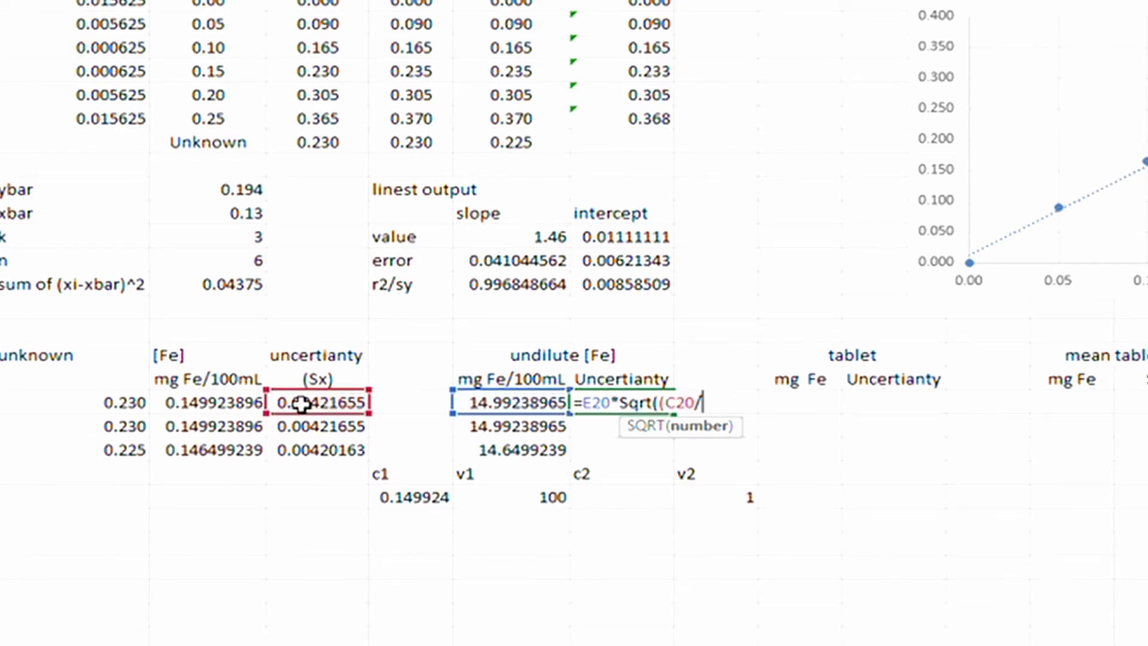
pyautogui.click(196, 403)
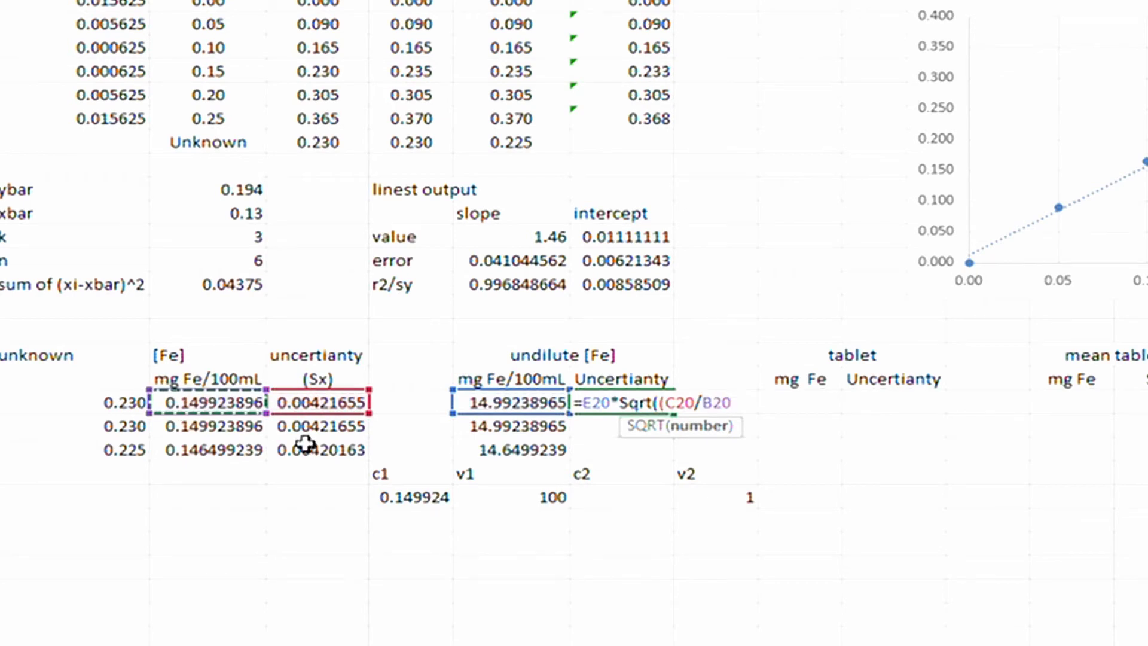
pyautogui.write(')^2')
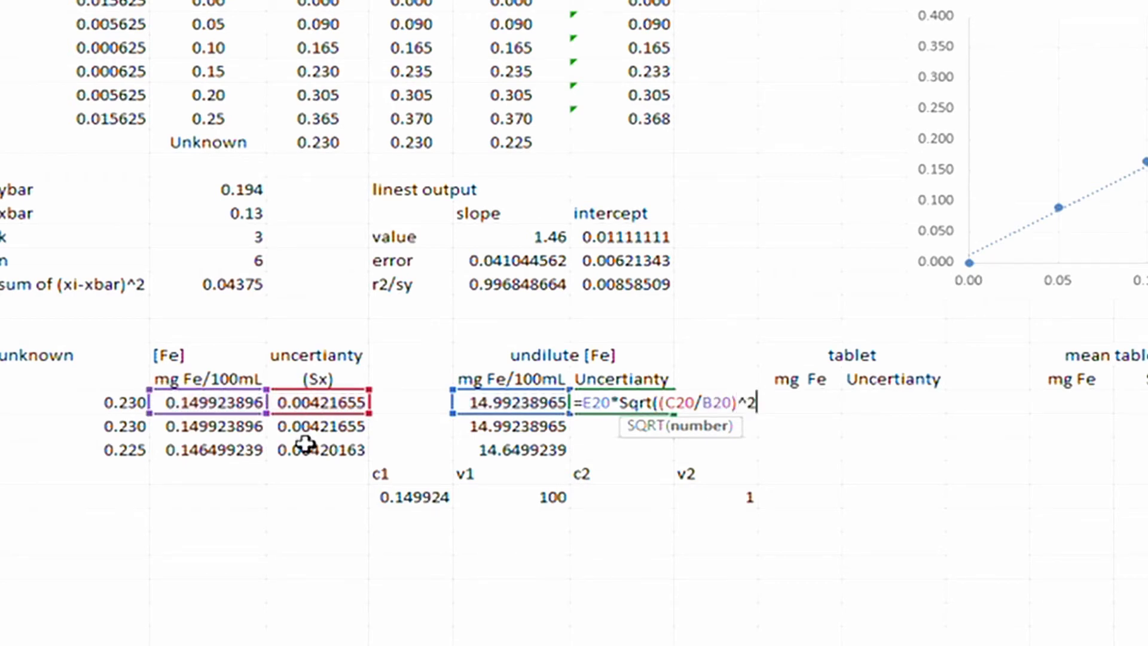
pyautogui.write('+')
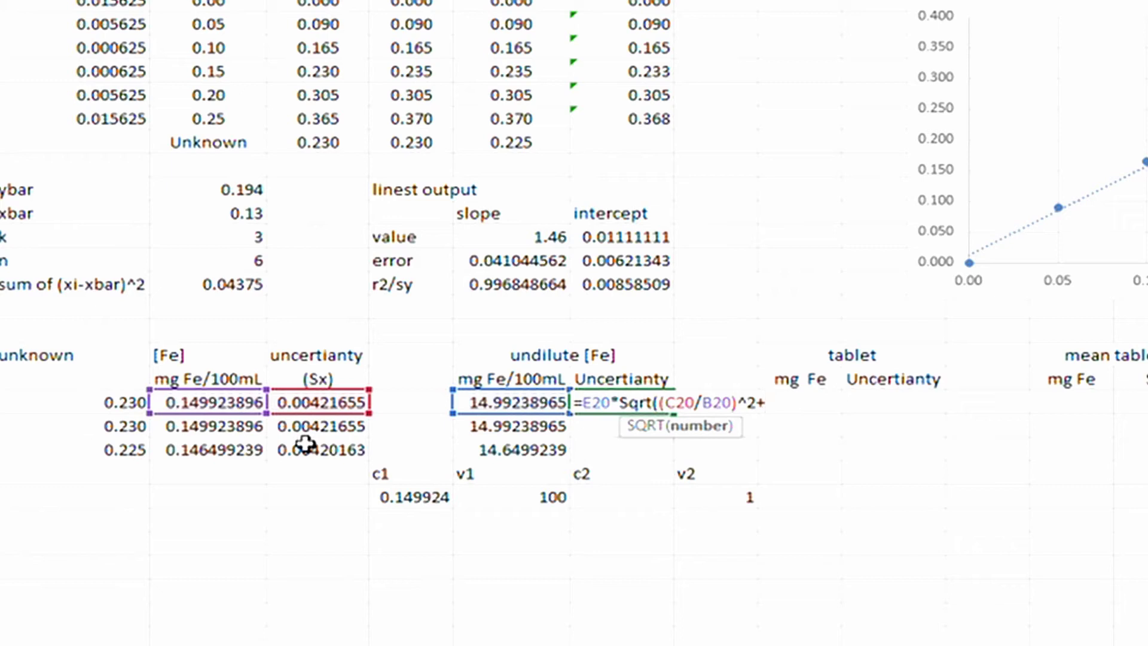
pyautogui.write('(')
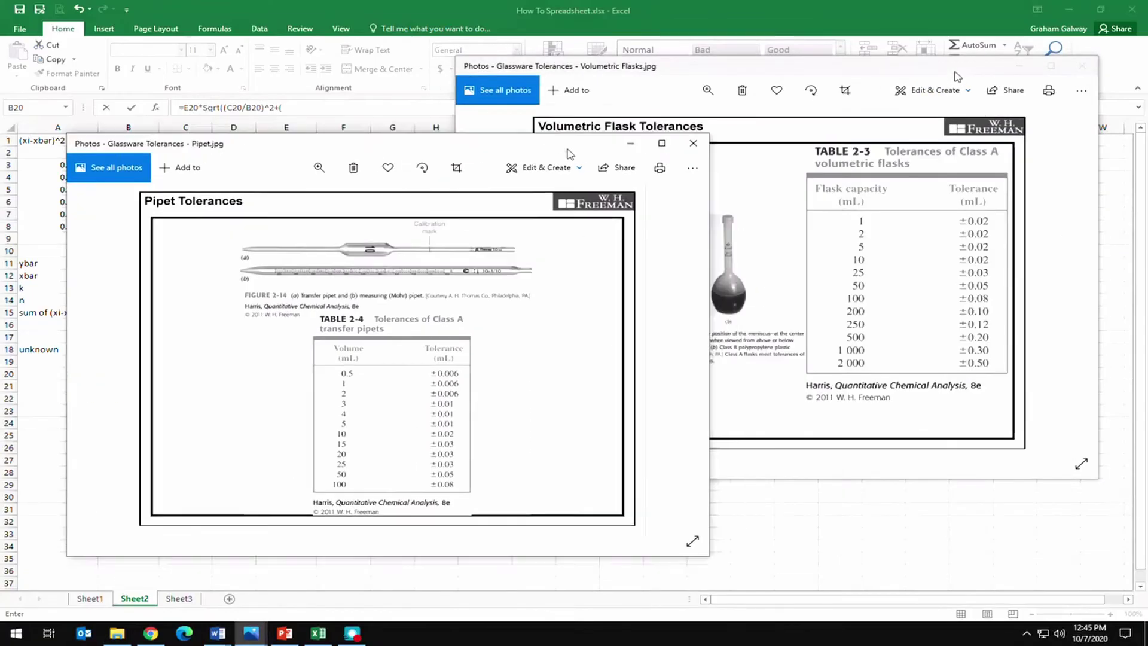
# Add the volume terms (0.08/E24)^2 and (0.0006/G24)^2 to F20's formula.
pyautogui.moveTo(569, 154); pyautogui.dragTo(608, 66)
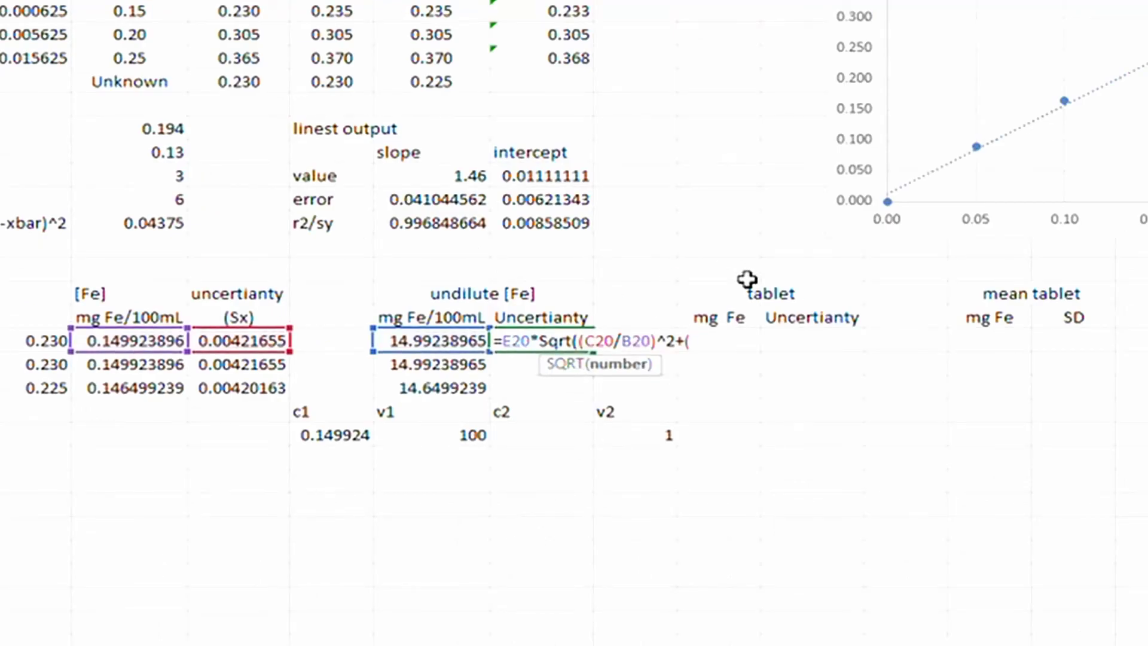
pyautogui.write('0.0')
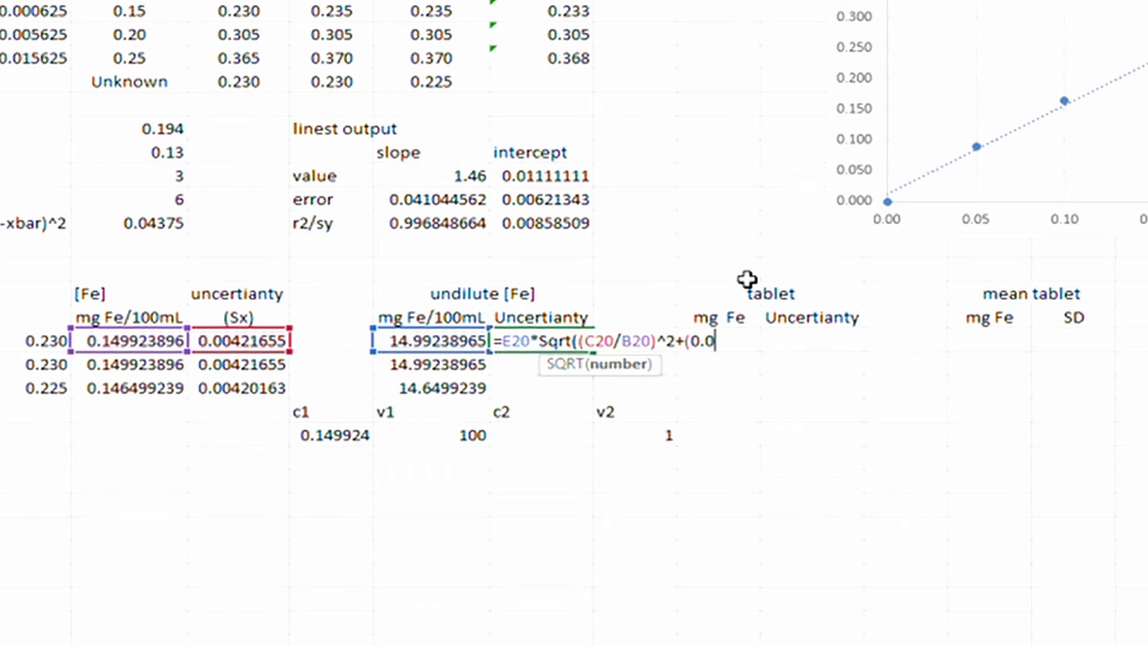
pyautogui.write('8/')
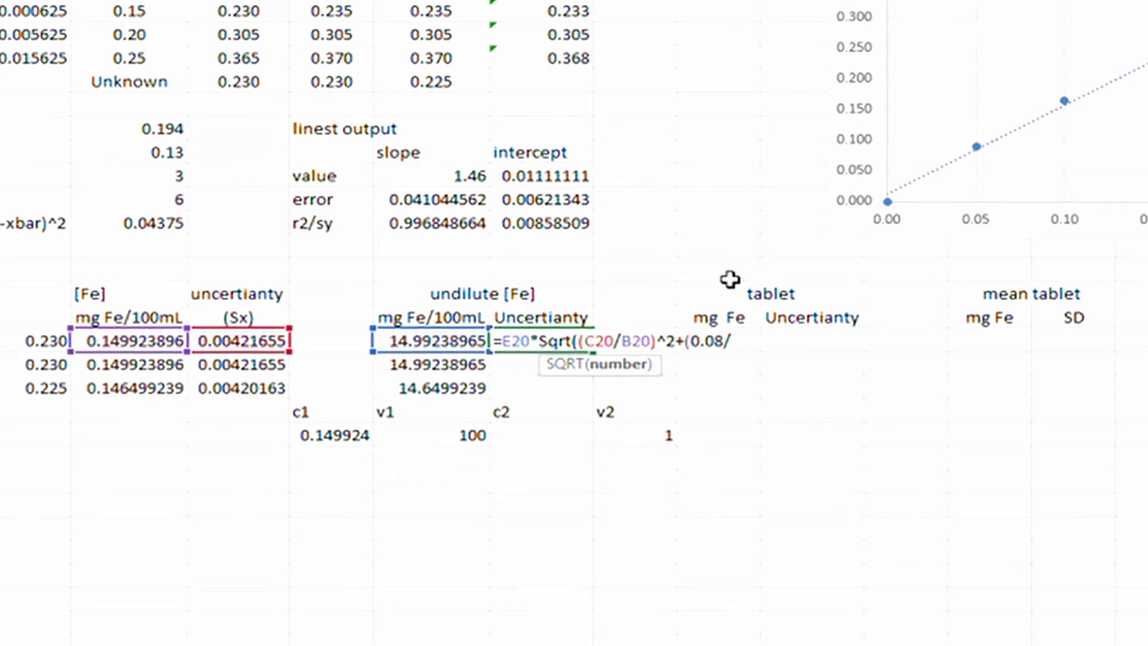
pyautogui.click(473, 434)
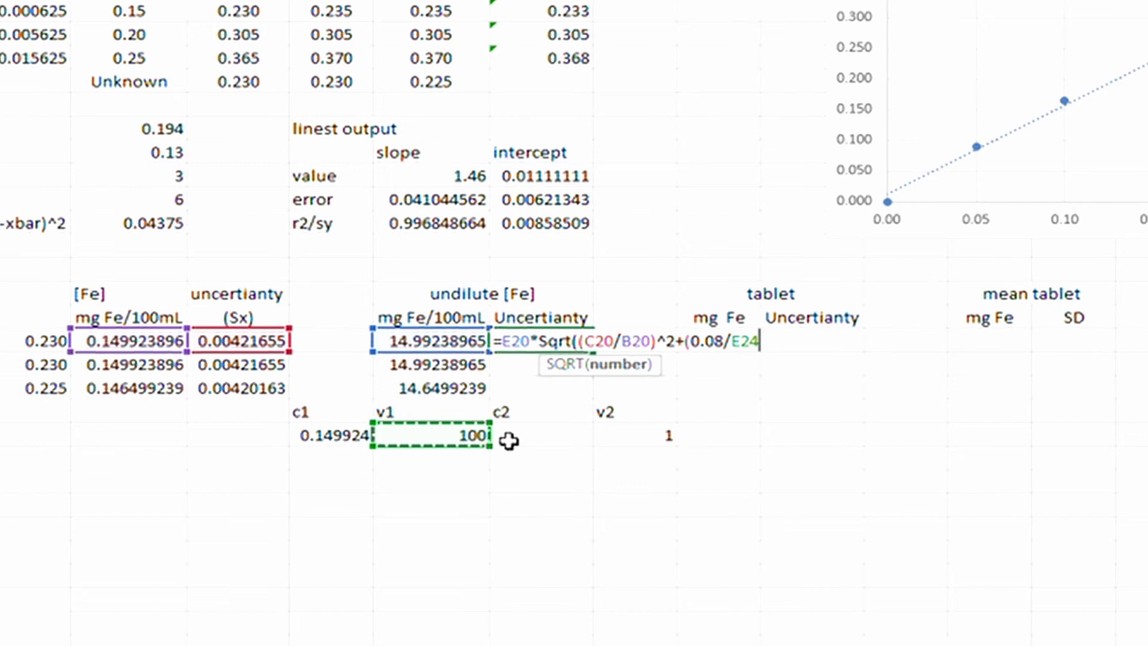
pyautogui.write(')^2')
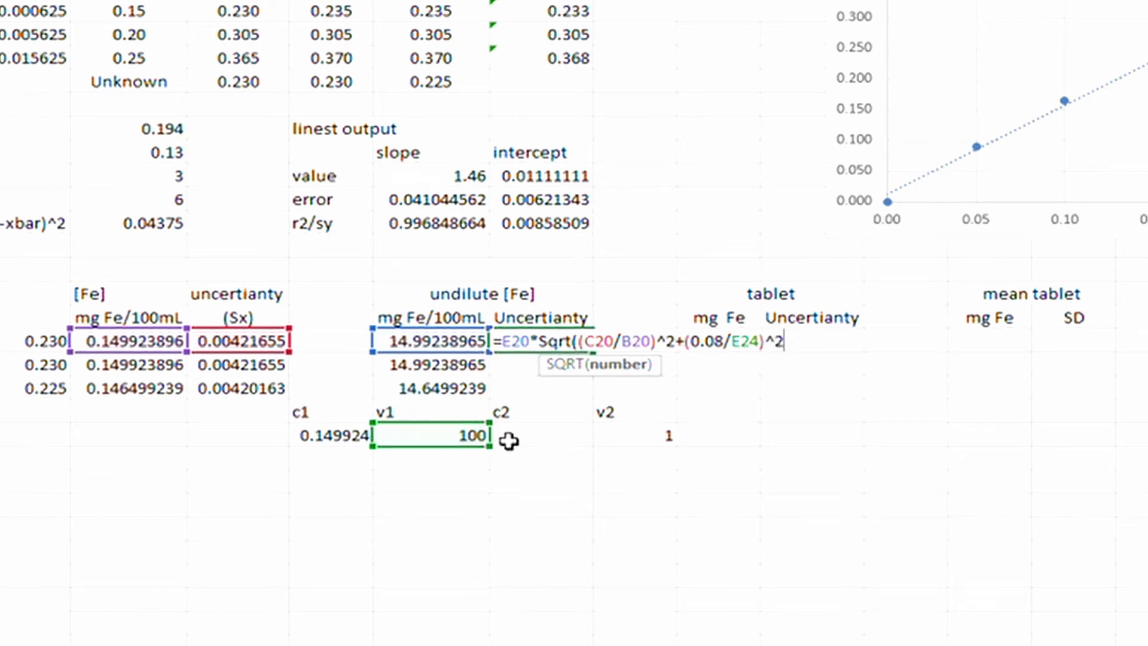
pyautogui.write('+(')
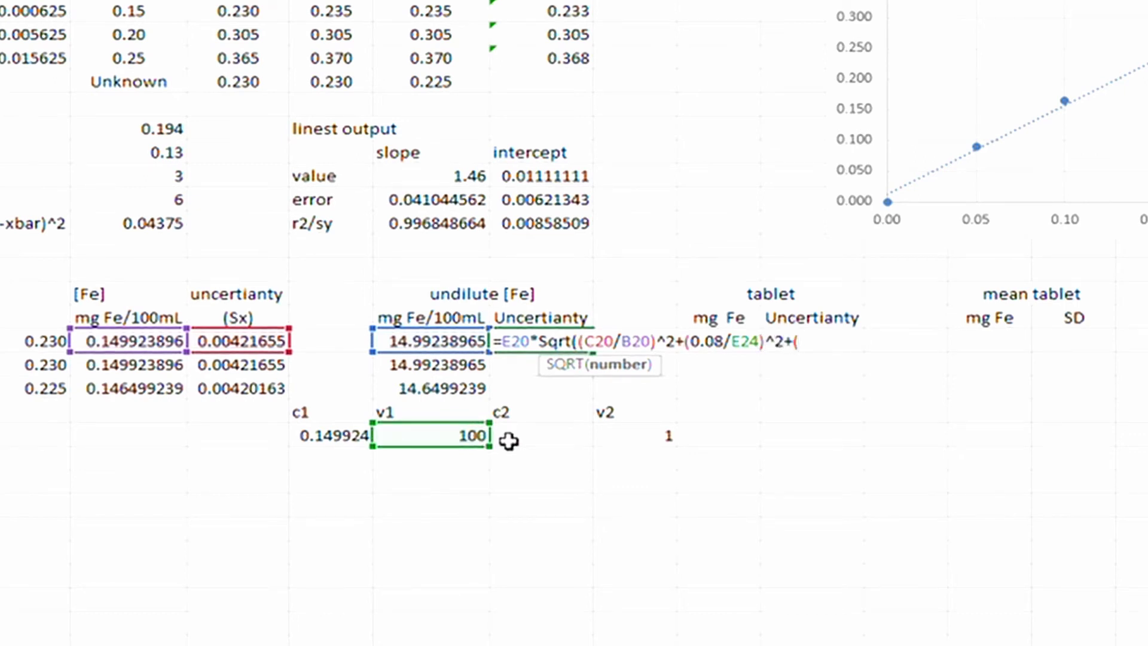
pyautogui.write('0.')
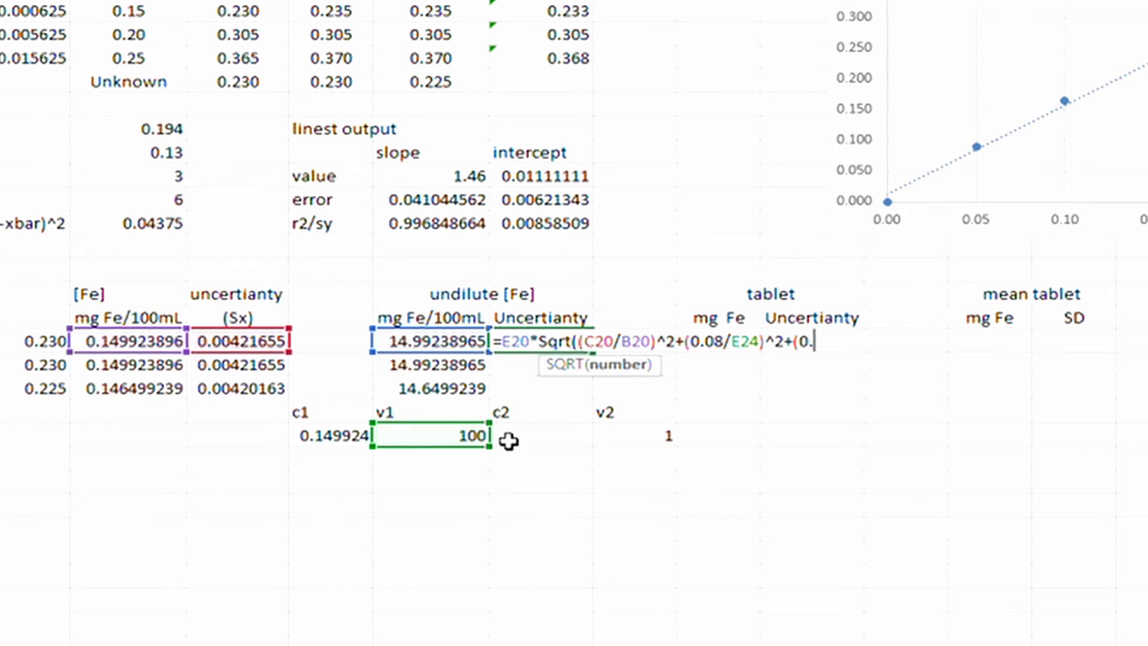
pyautogui.write('000')
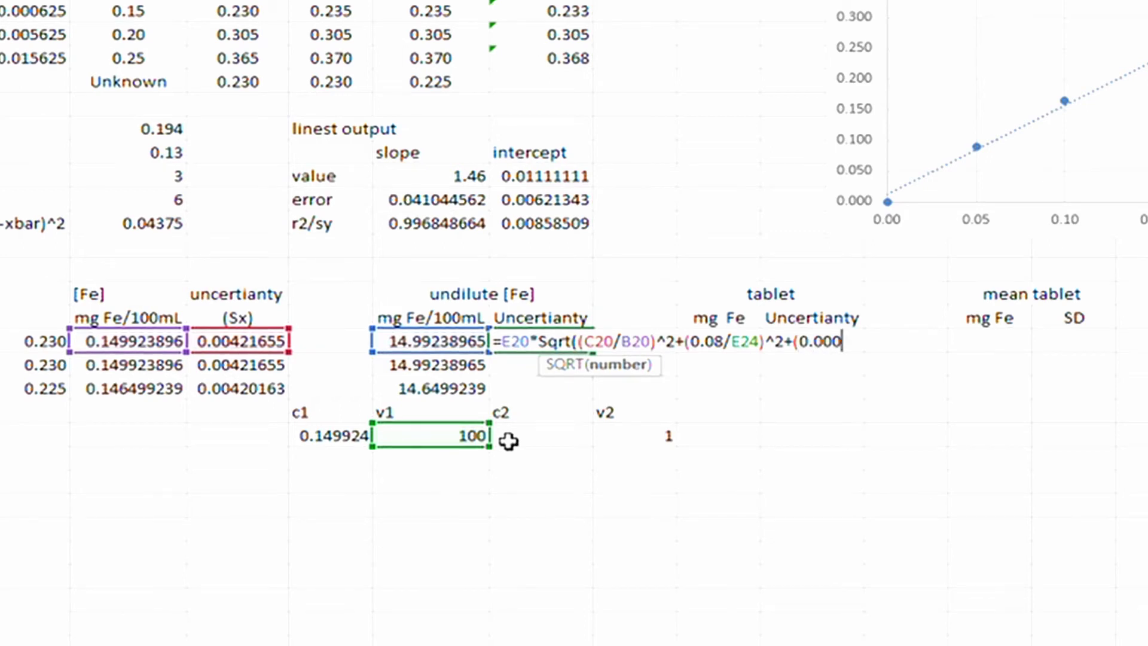
pyautogui.write('6/')
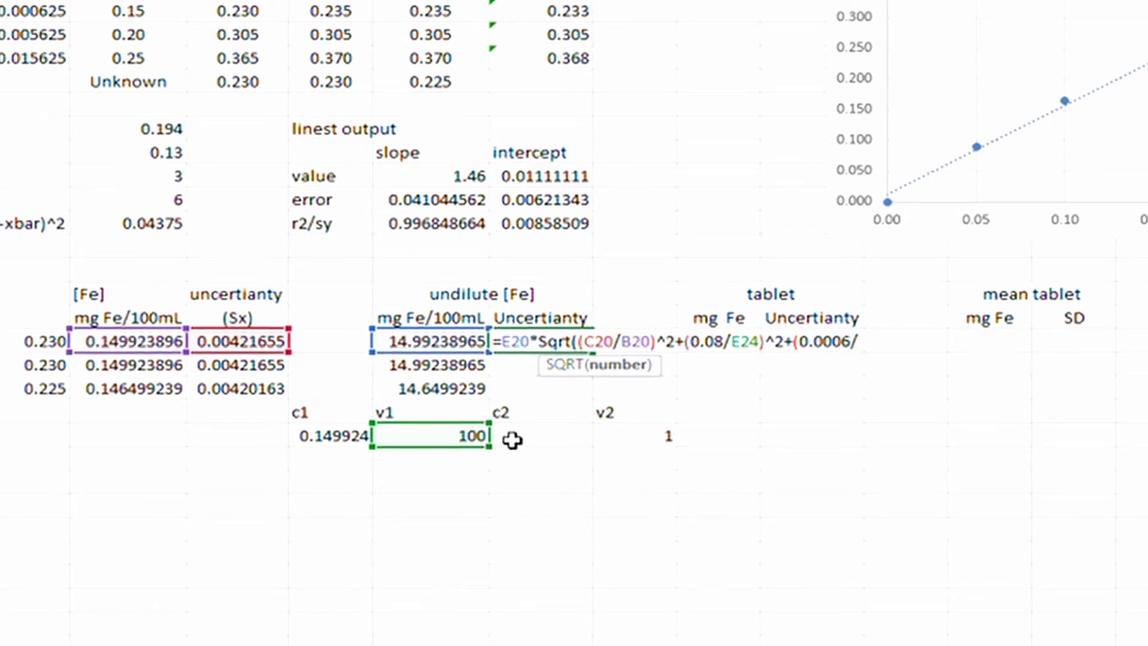
pyautogui.click(641, 434)
pyautogui.write(')^2')
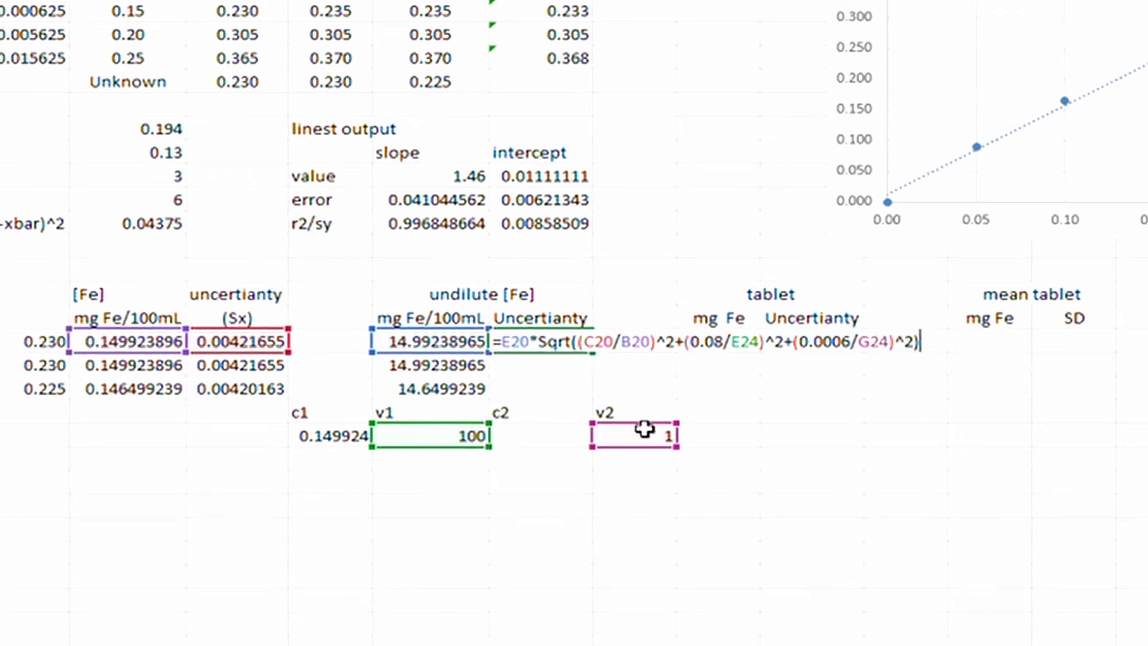
# Enter F20's uncertainty formula, review it in edit mode, and confirm it returns 0.42192155.
pyautogui.press('Return')
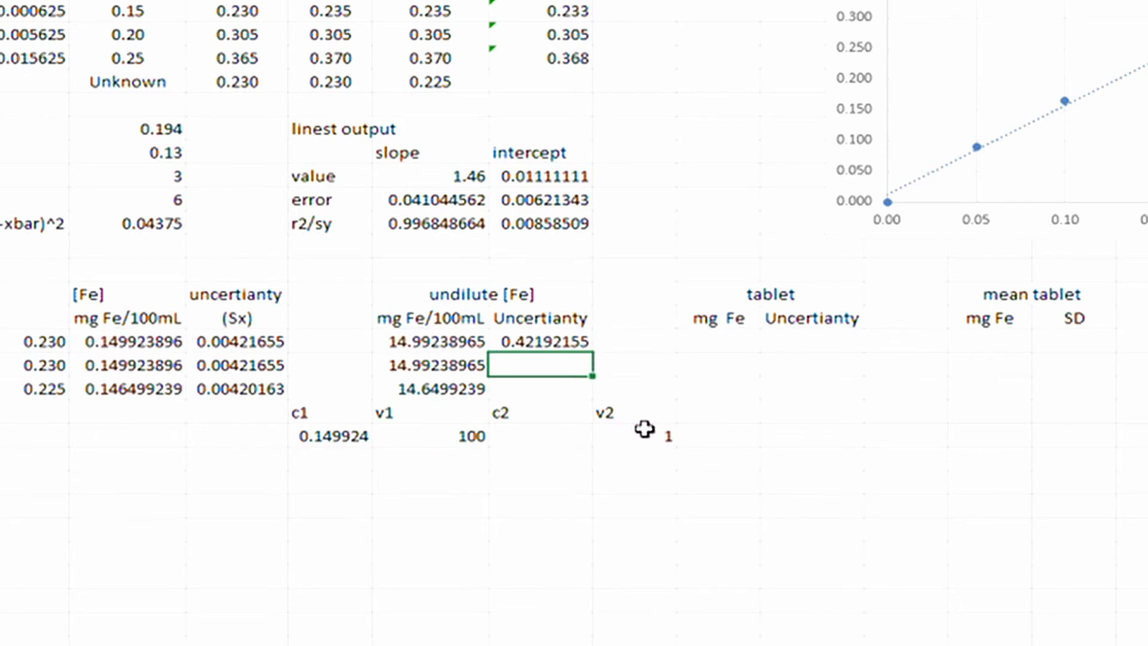
pyautogui.click(551, 345)
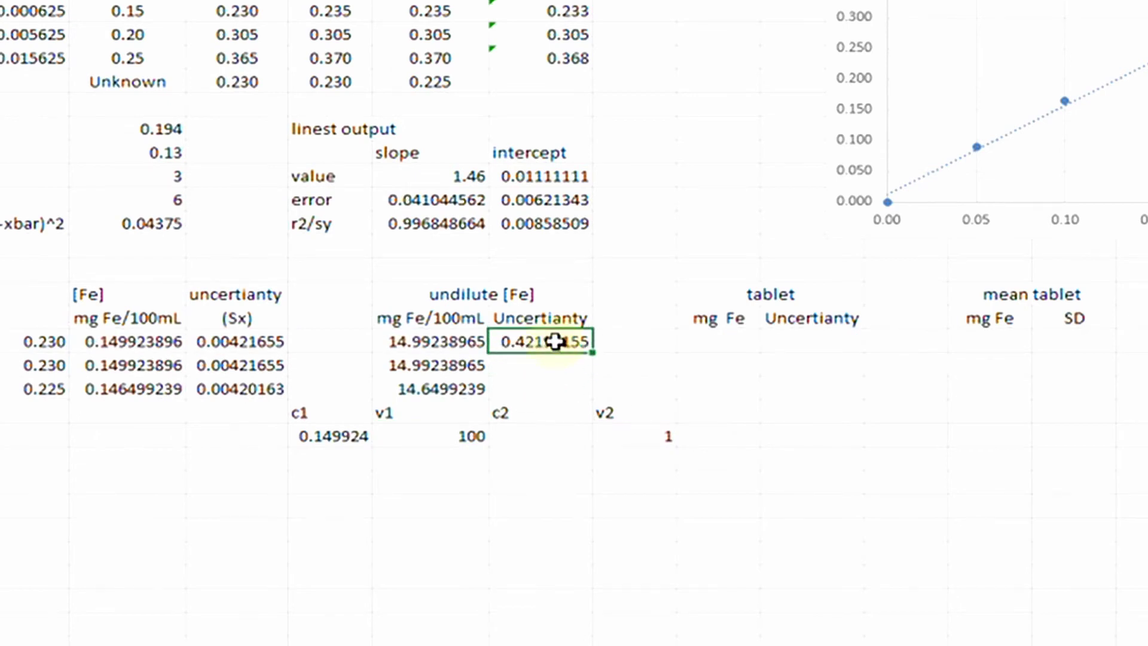
pyautogui.press('F2')
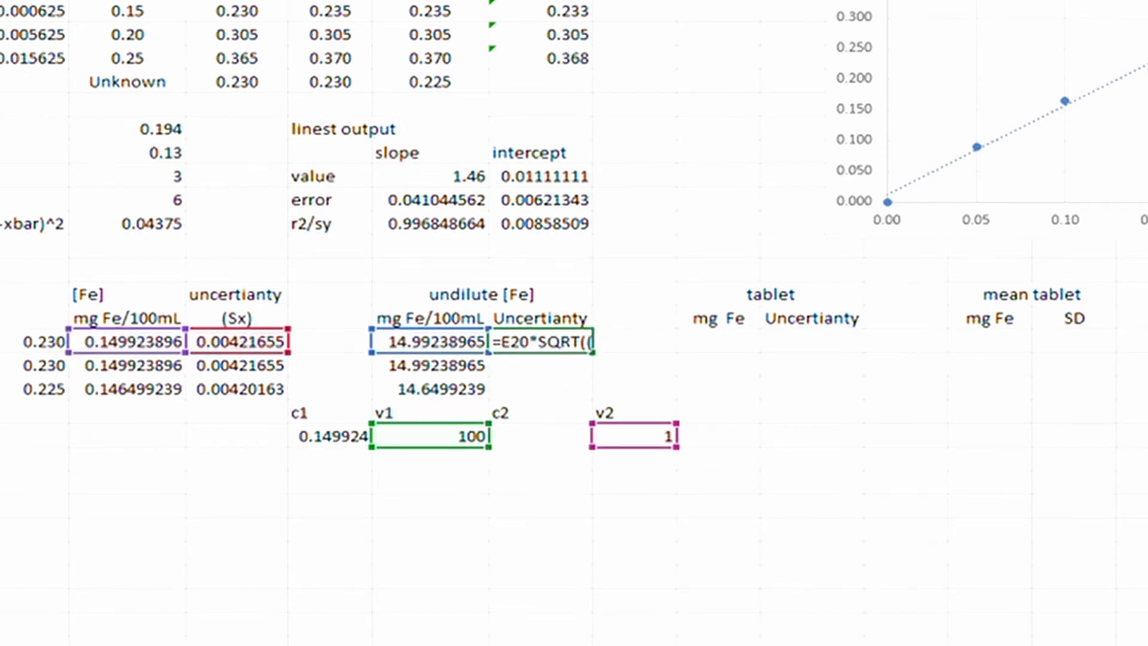
pyautogui.press('Right')
pyautogui.press('Right')
pyautogui.press('Right')
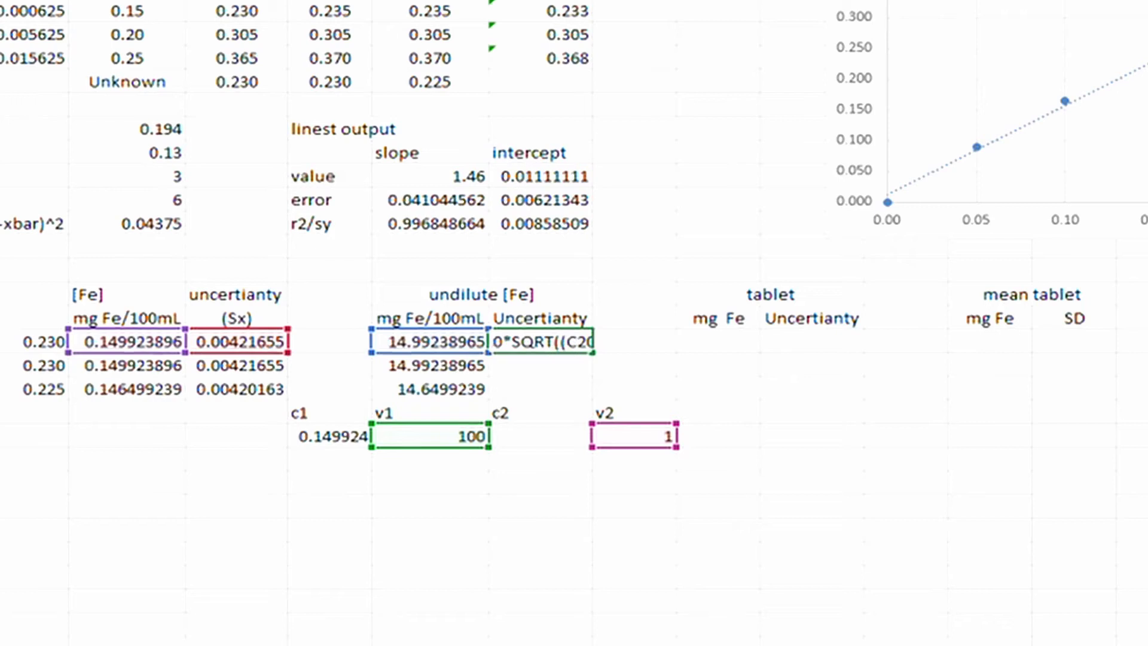
pyautogui.press('Right')
pyautogui.press('Right')
pyautogui.press('Right')
pyautogui.press('Right')
pyautogui.press('Right')
pyautogui.press('Right')
pyautogui.press('Right')
pyautogui.press('Right')
pyautogui.press('Right')
pyautogui.press('Right')
pyautogui.press('Right')
pyautogui.press('Right')
pyautogui.press('Right')
pyautogui.press('Right')
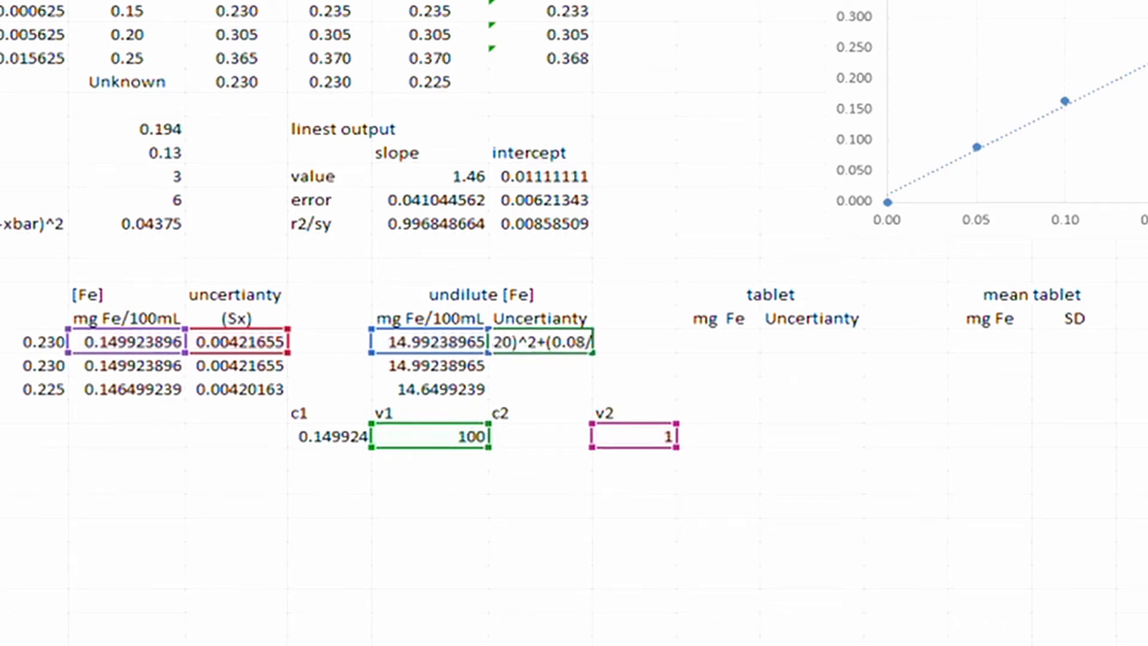
pyautogui.press('Right')
pyautogui.press('Right')
pyautogui.press('Right')
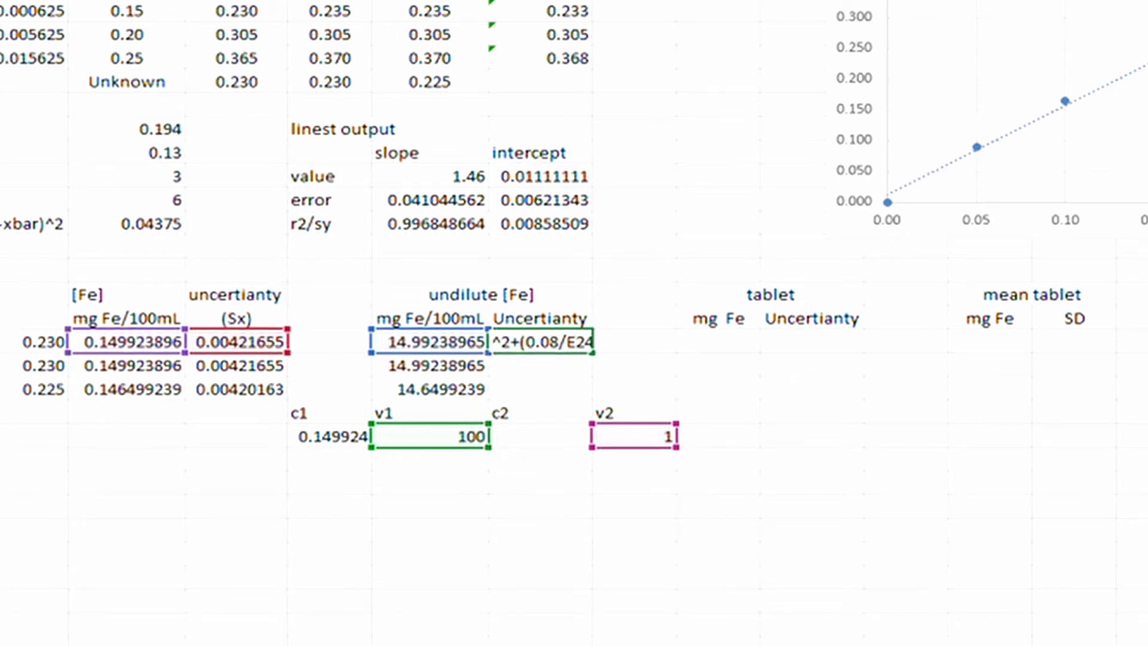
pyautogui.press('Right')
pyautogui.press('Right')
pyautogui.press('Right')
pyautogui.press('Right')
pyautogui.press('Right')
pyautogui.press('Right')
pyautogui.press('Right')
pyautogui.press('Right')
pyautogui.press('Right')
pyautogui.press('Right')
pyautogui.press('Right')
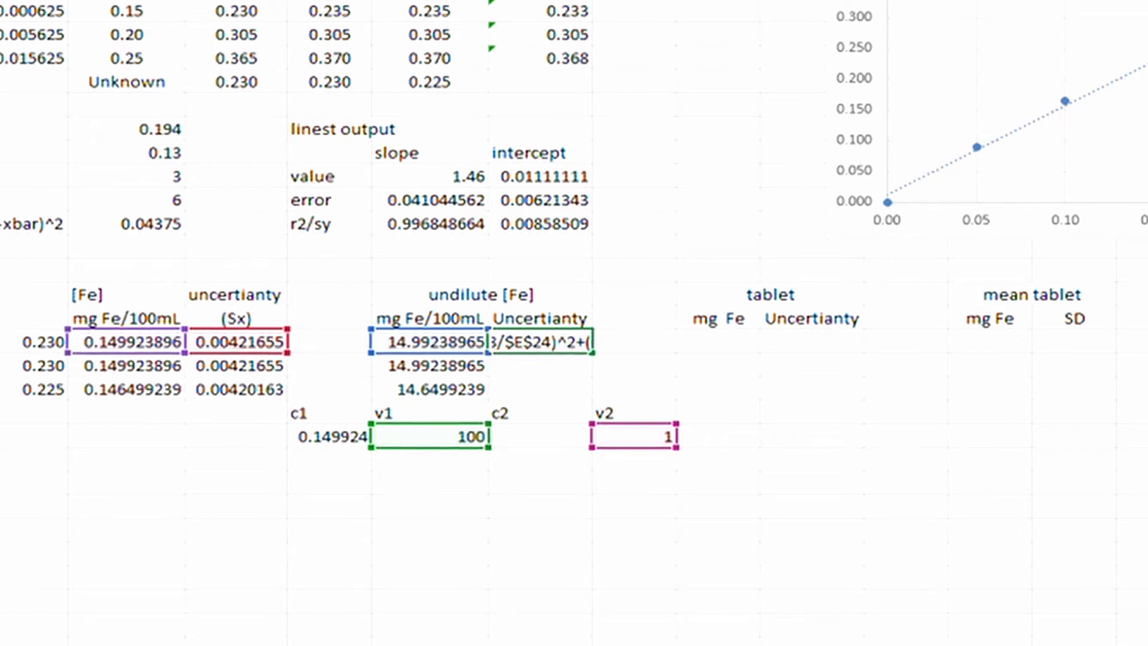
pyautogui.press('Right')
pyautogui.press('Right')
pyautogui.press('Right')
pyautogui.press('Right')
pyautogui.press('Right')
pyautogui.press('Right')
pyautogui.press('Right')
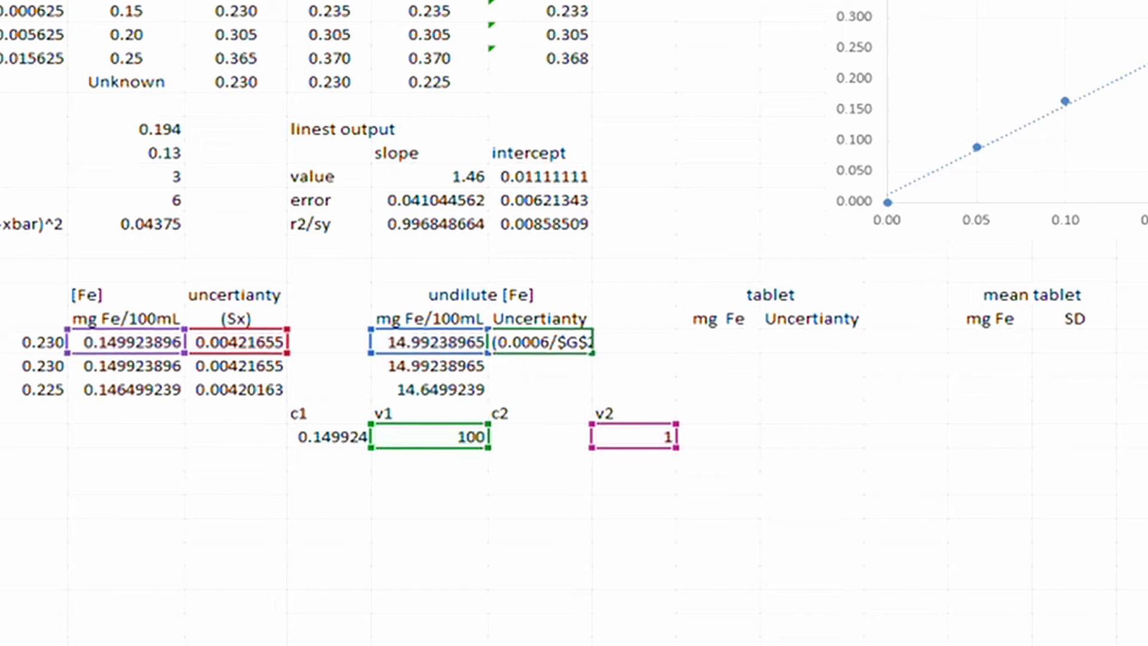
pyautogui.press('Return')
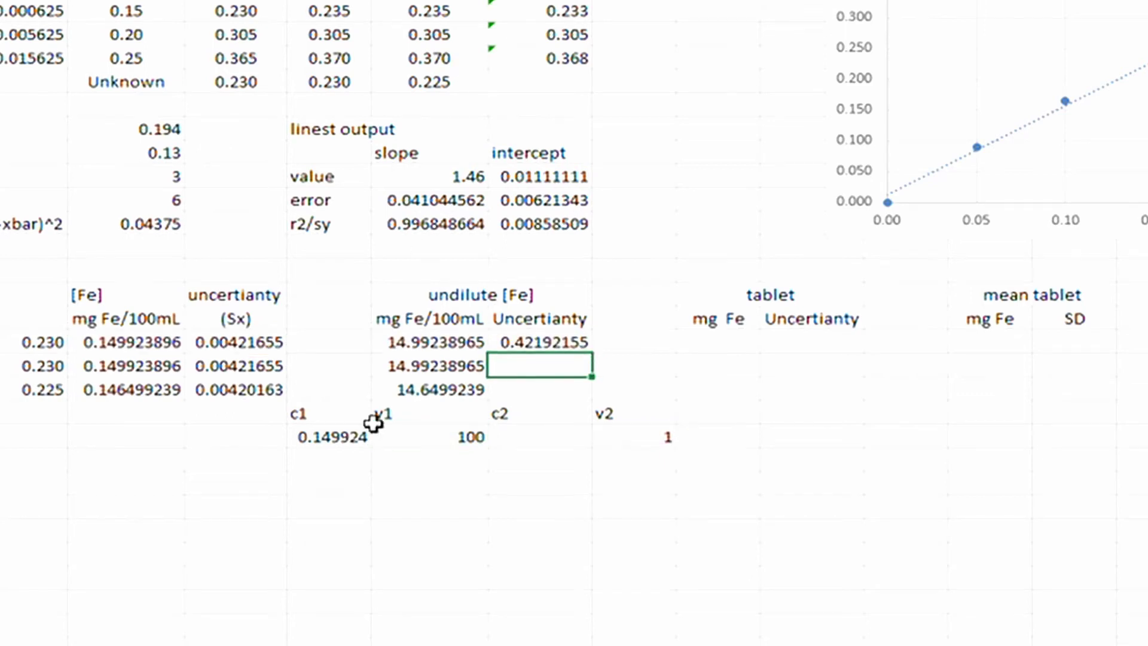
# Enter volume tolerances 0.08 in E25 and 0.0006 in G25.
pyautogui.click(423, 461)
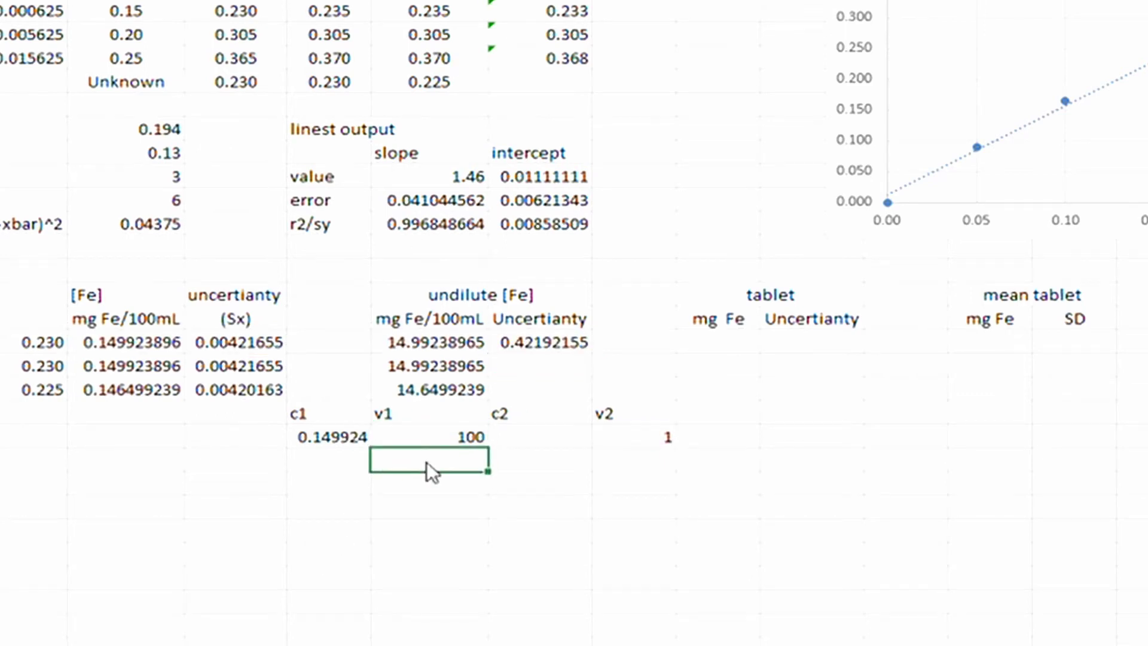
pyautogui.write('0.008')
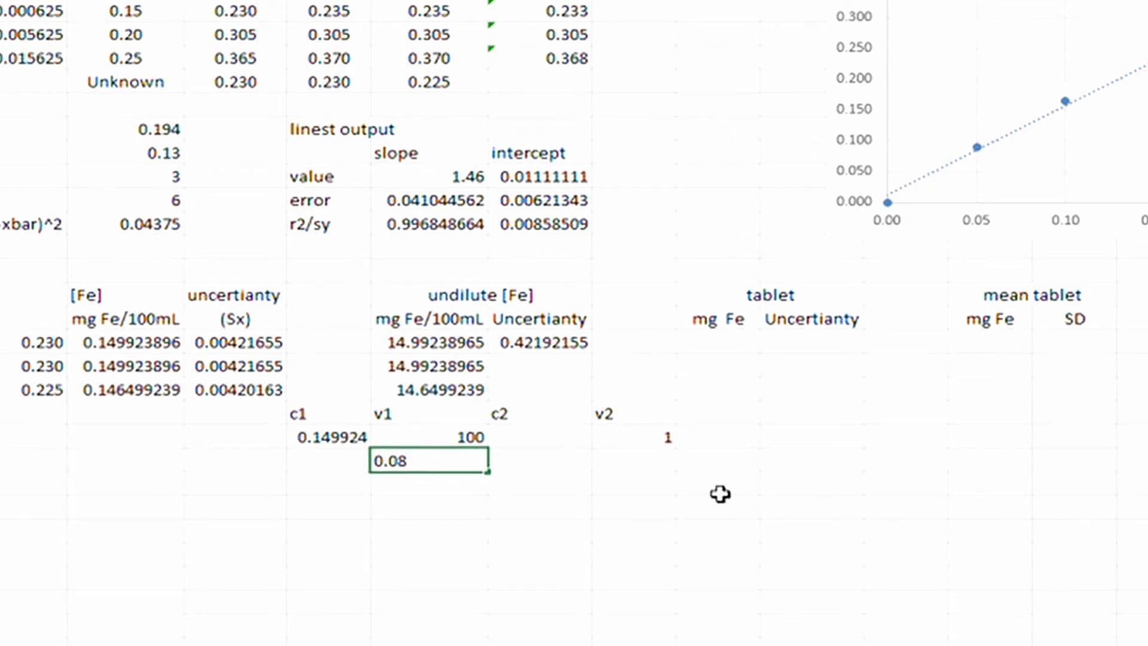
pyautogui.click(653, 458)
pyautogui.write('0.')
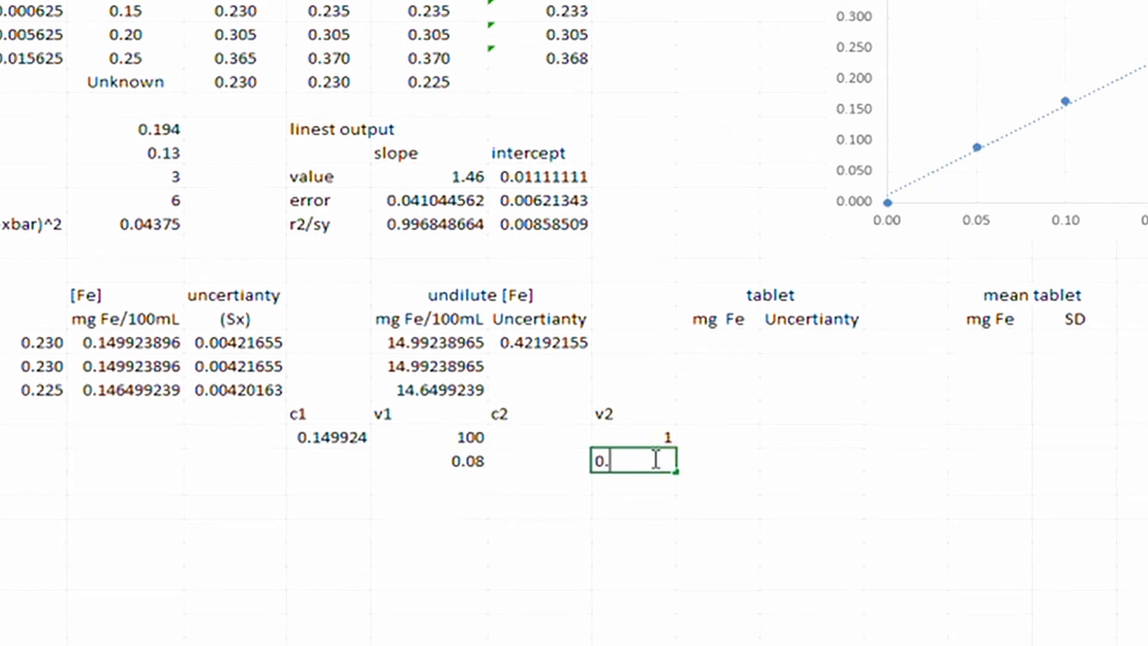
pyautogui.write('0006')
pyautogui.press('Return')
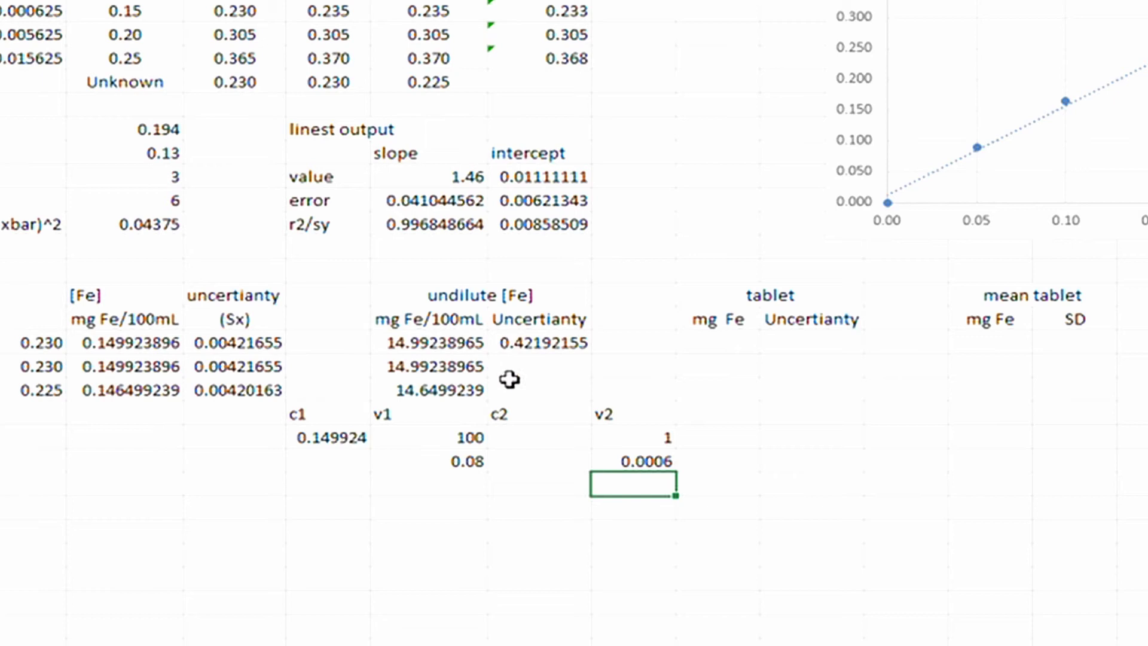
pyautogui.click(511, 342)
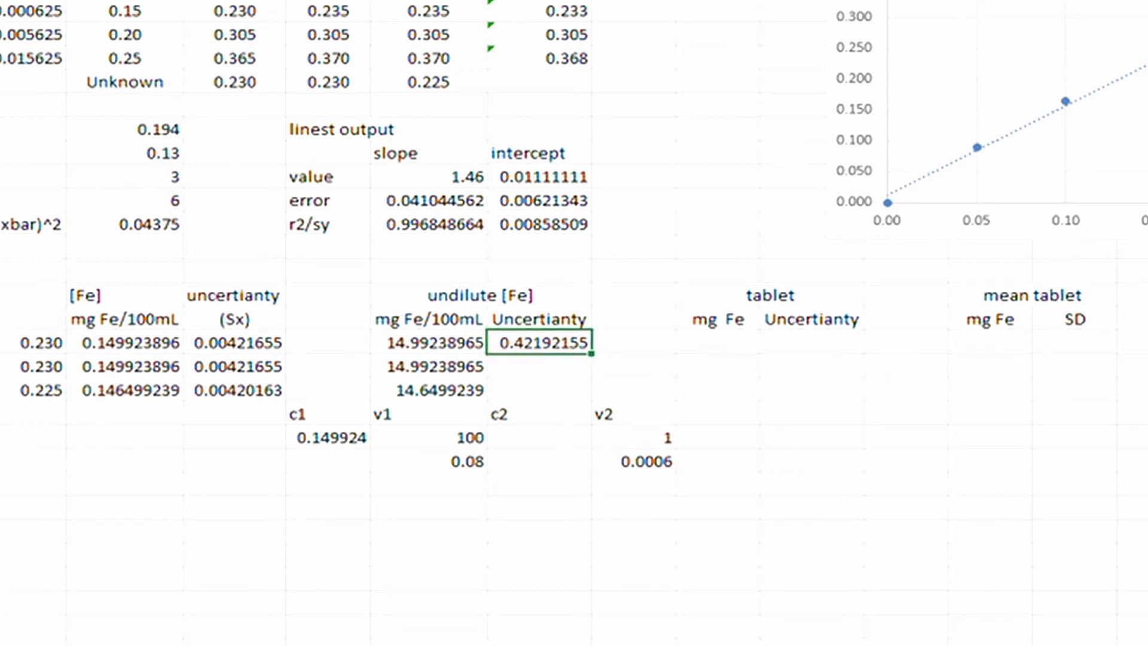
# Rewrite F20's formula to use the E25 and G25 tolerances instead of 0.08 and 0.0006.
pyautogui.press('F2')
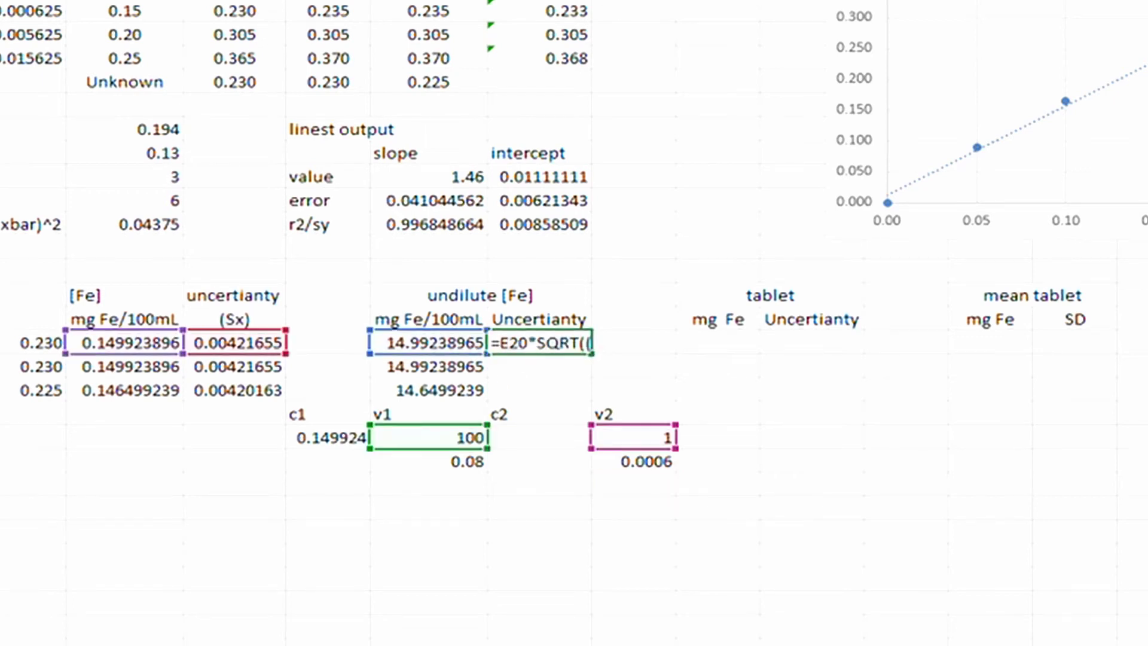
pyautogui.click(443, 462)
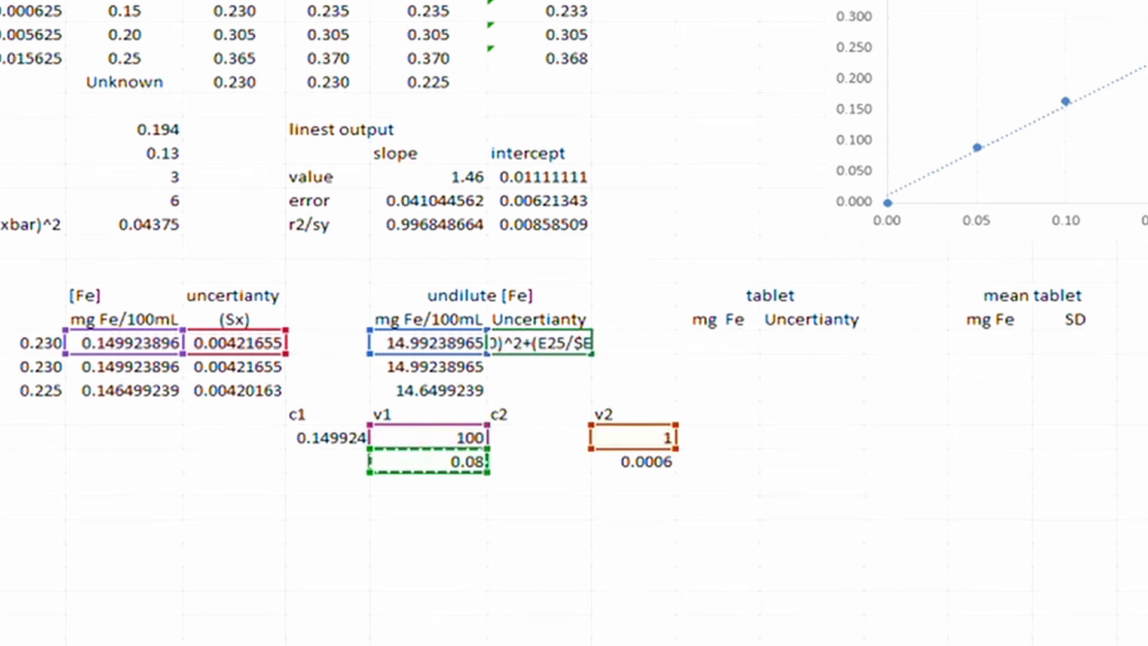
pyautogui.press('Left')
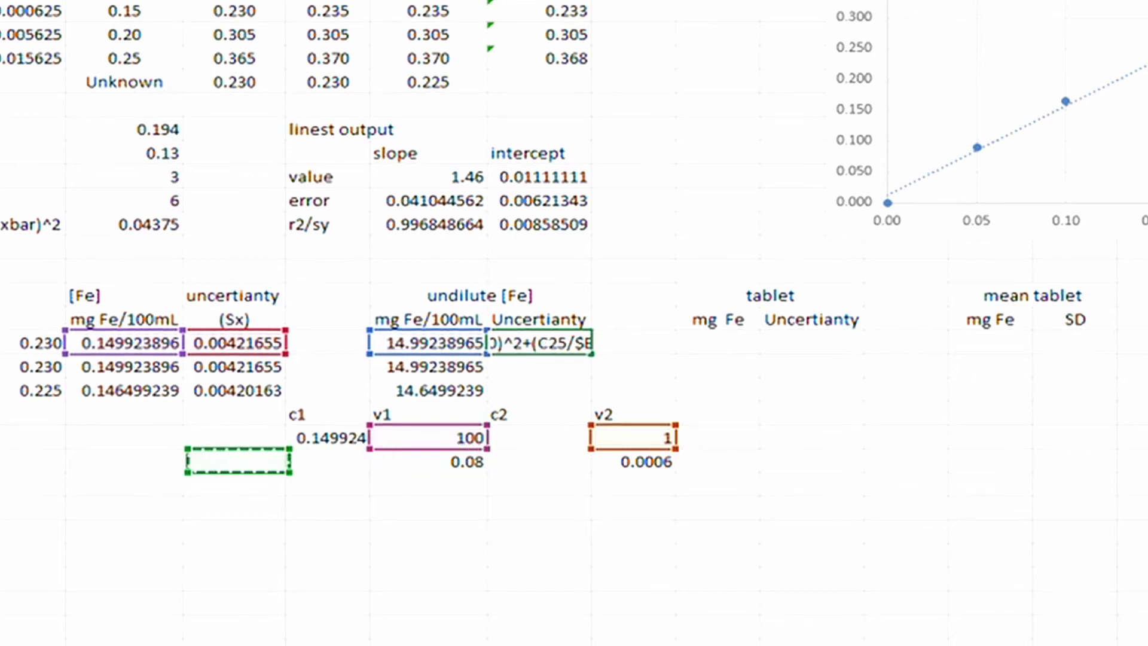
pyautogui.press('Right')
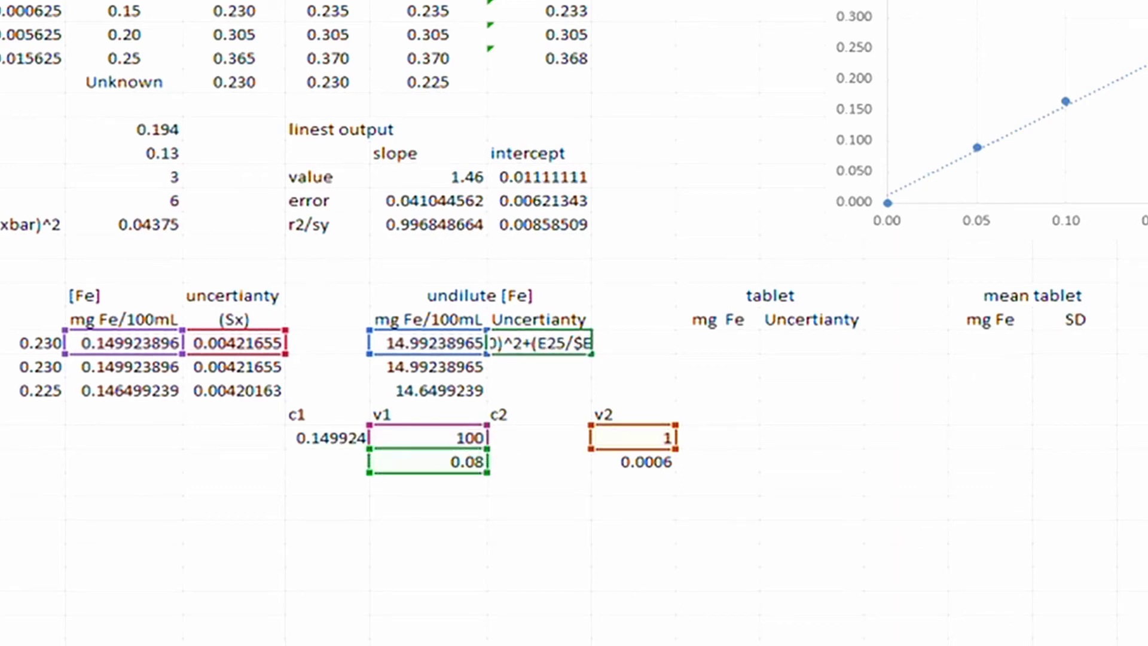
pyautogui.write('$')
pyautogui.press('Left')
pyautogui.press('Left')
pyautogui.write('$')
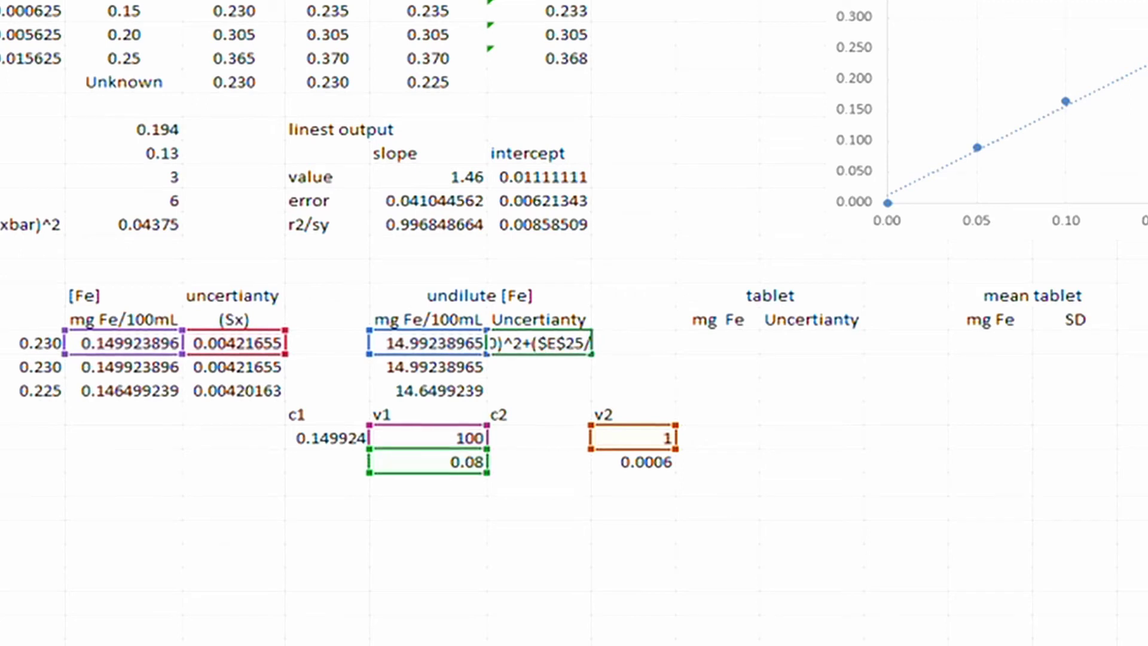
pyautogui.write('$E$24)')
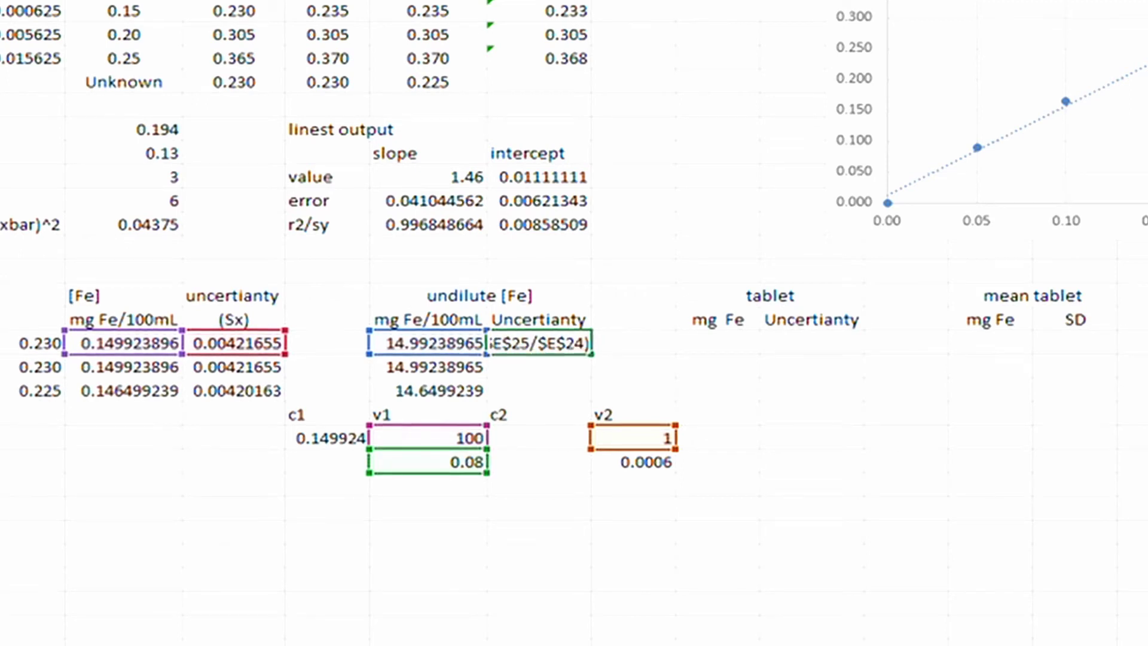
pyautogui.write('^2+(')
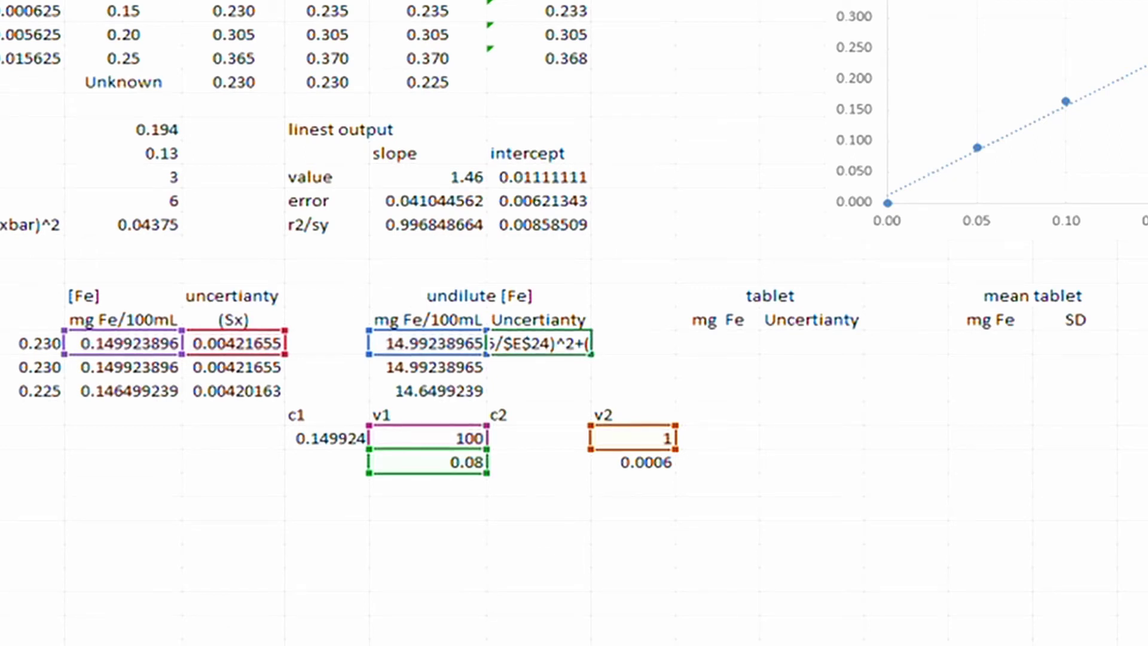
pyautogui.write('/$G$')
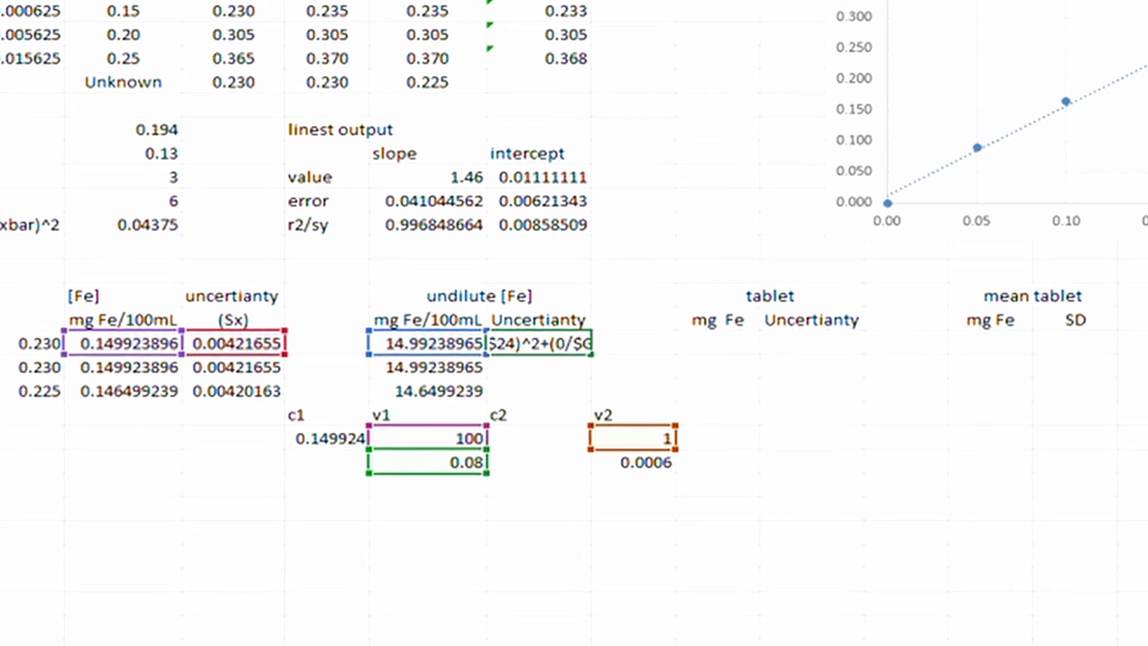
pyautogui.click(632, 462)
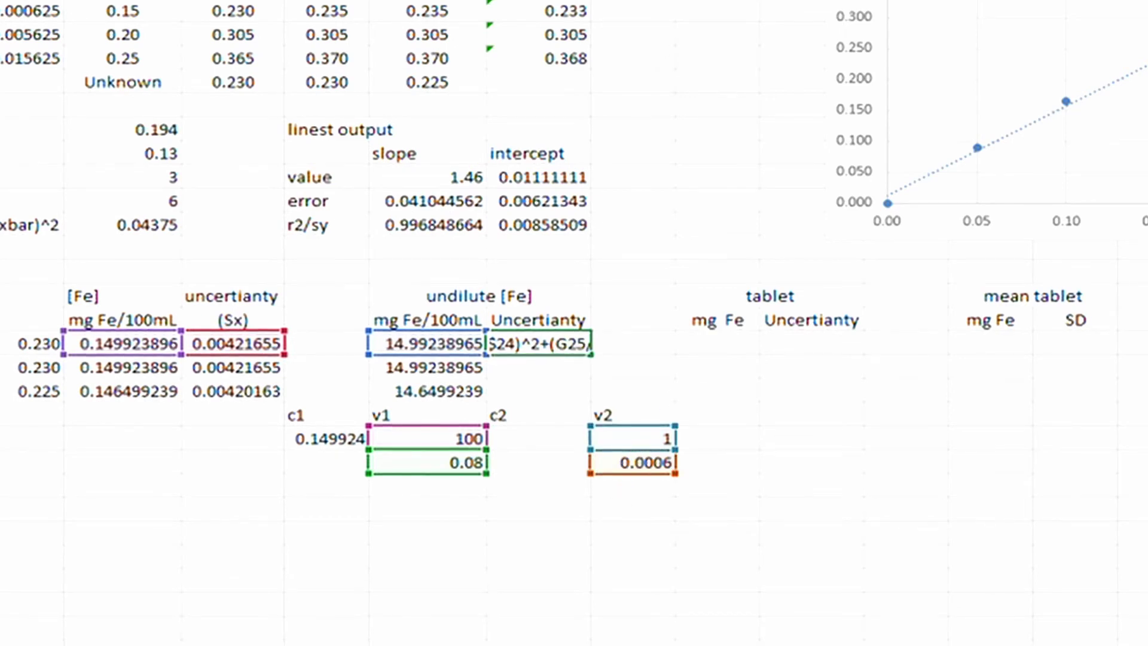
pyautogui.write('$G$')
pyautogui.press('Return')
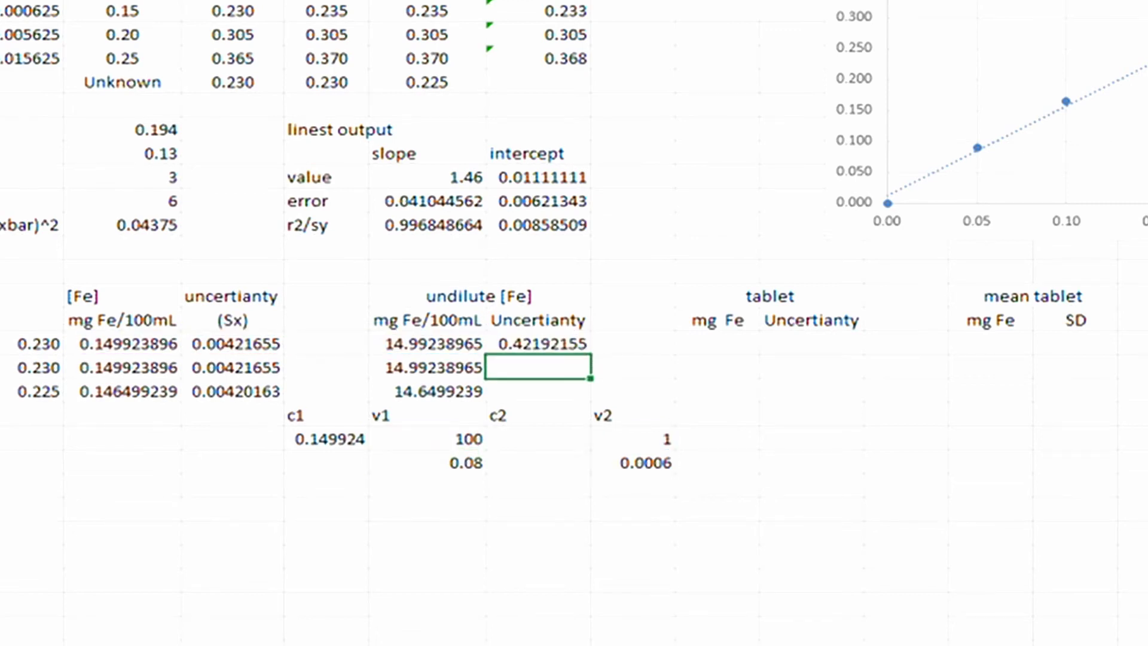
pyautogui.click(251, 633)
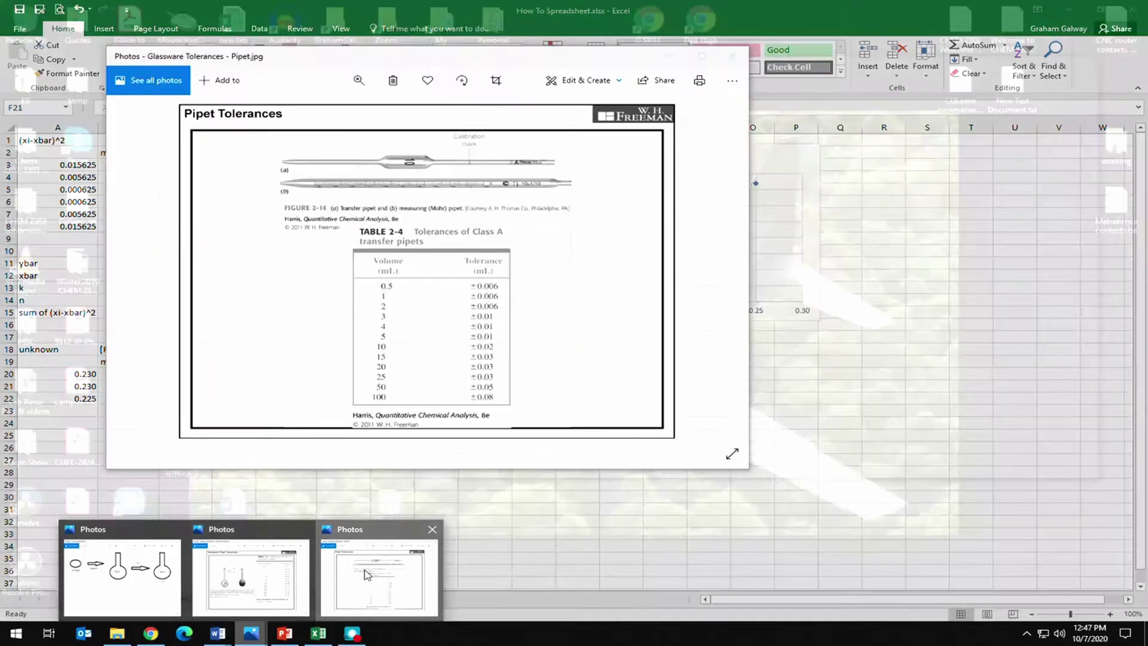
# Check the pipet tolerance table and correct the v2 tolerance in G25 to 0.006.
pyautogui.click(250, 583)
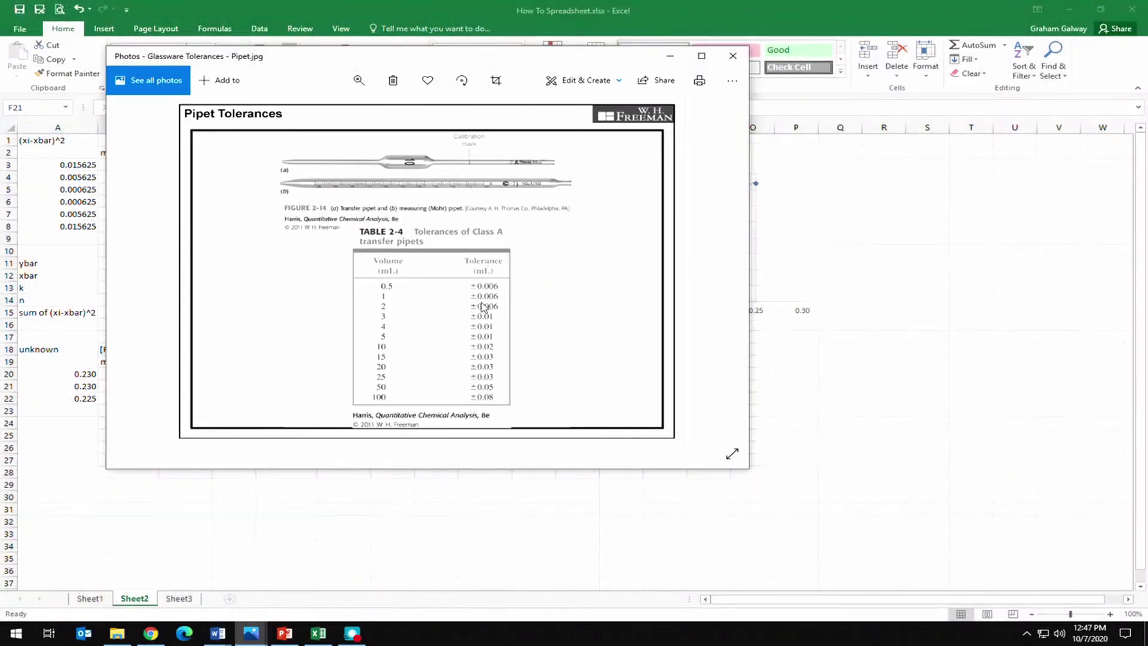
pyautogui.click(460, 484)
pyautogui.click(405, 434)
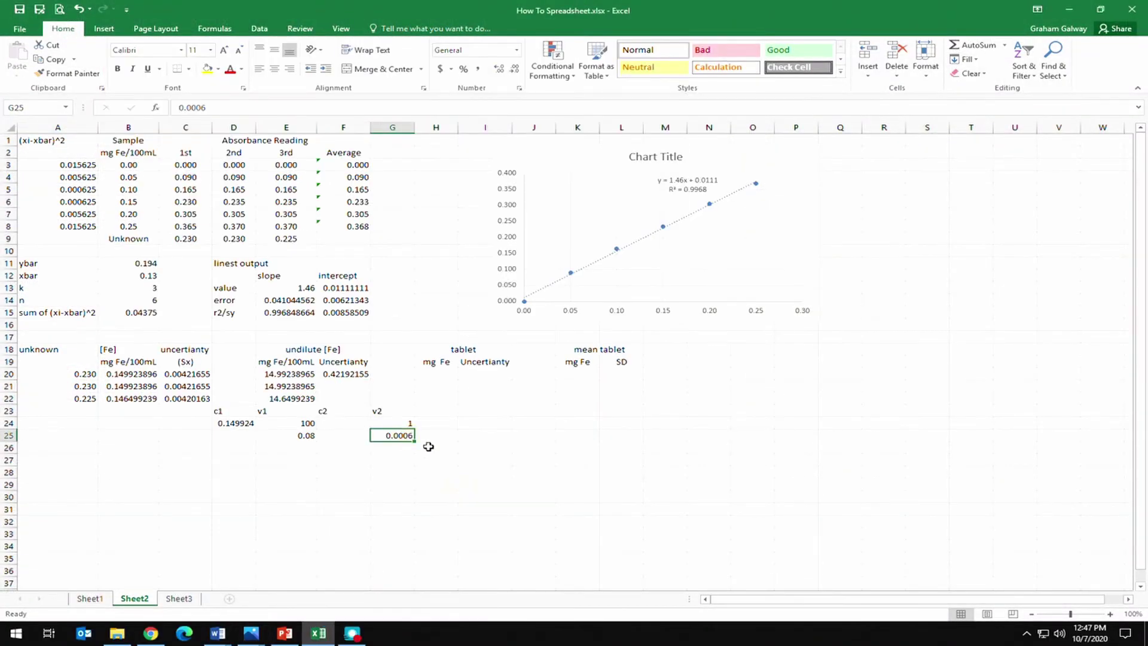
pyautogui.write('0')
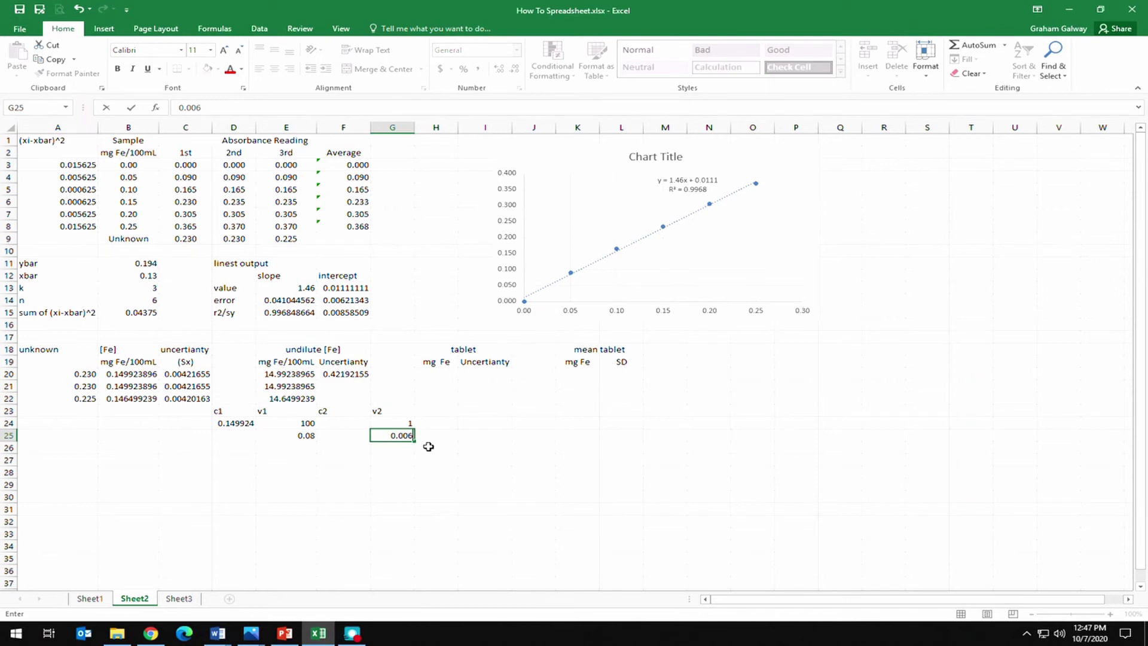
pyautogui.press('Return')
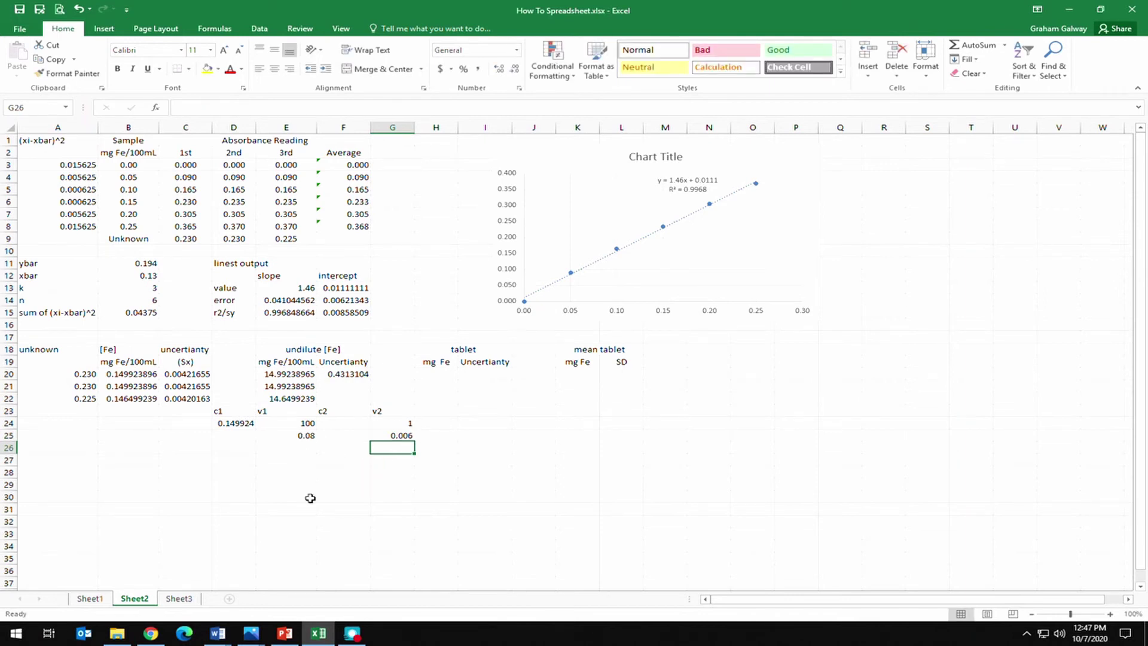
# Copy the F20 uncertainty formula into F21:F22, giving 0.4313104, 0.4313104 and 0.42941848.
pyautogui.moveTo(251, 633)
pyautogui.moveTo(161, 573)
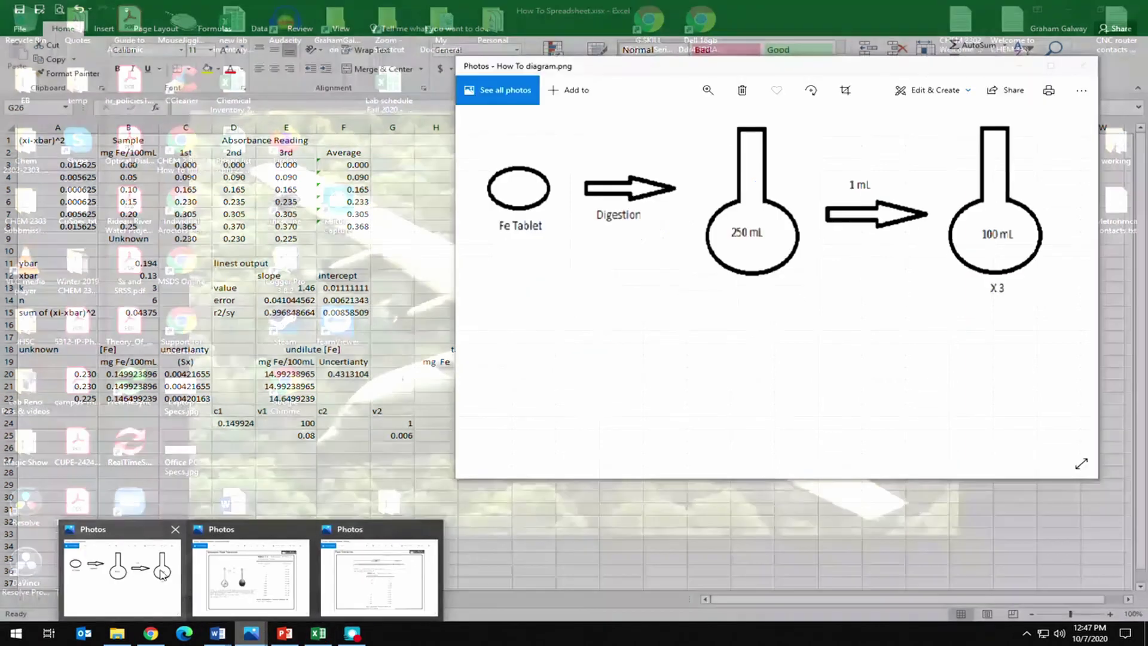
pyautogui.click(251, 574)
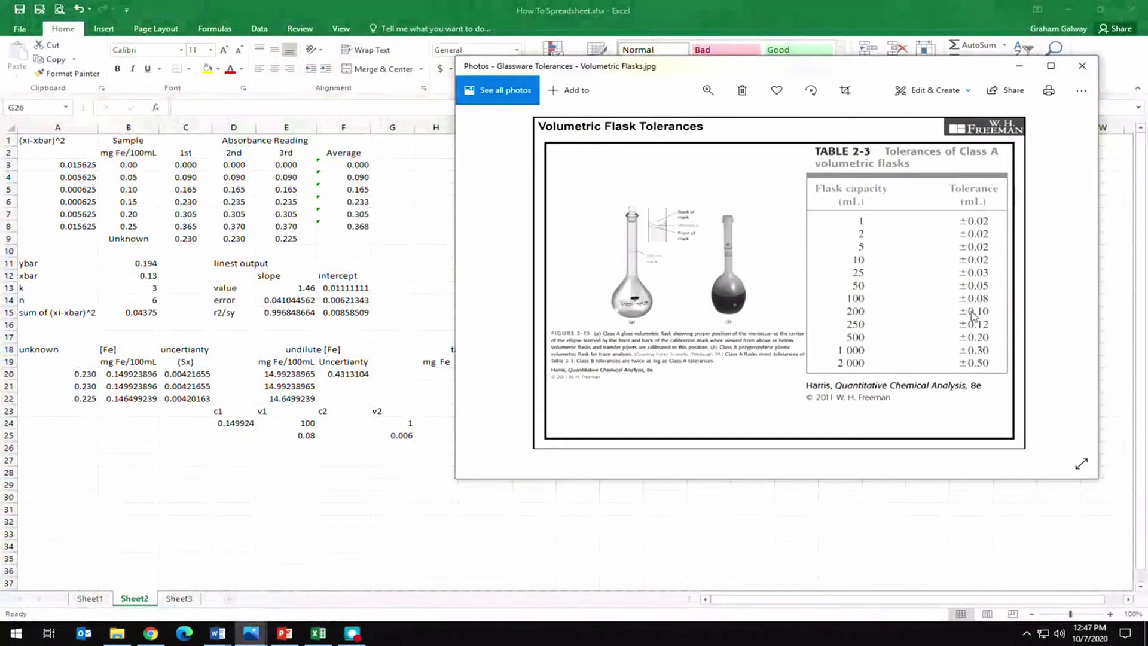
pyautogui.click(413, 469)
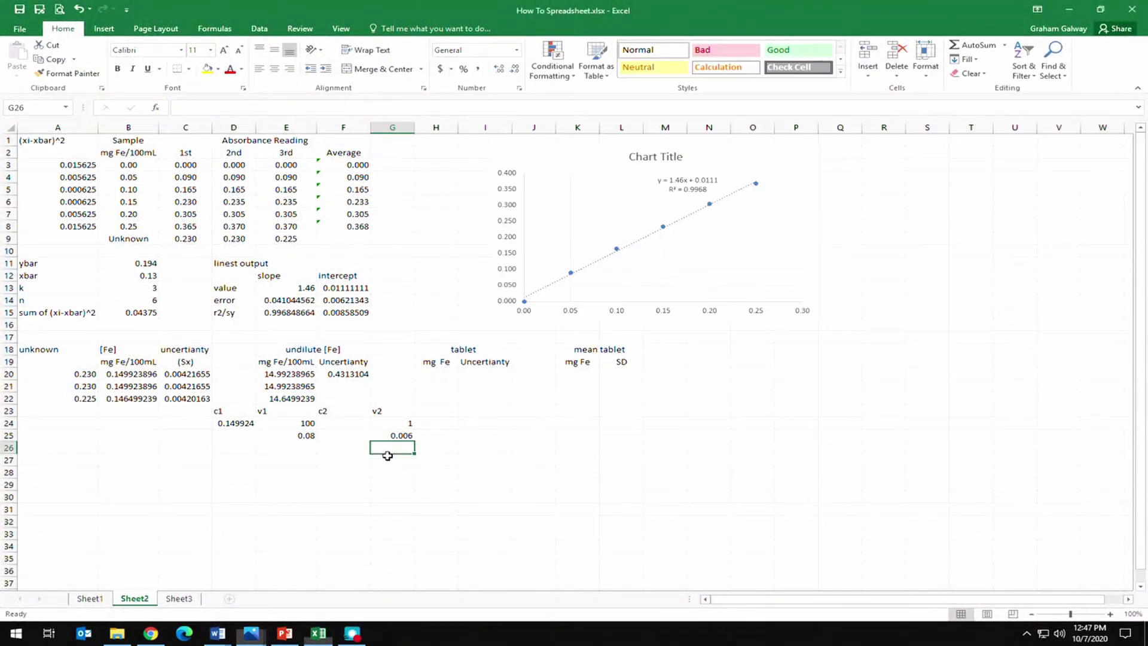
pyautogui.click(346, 374)
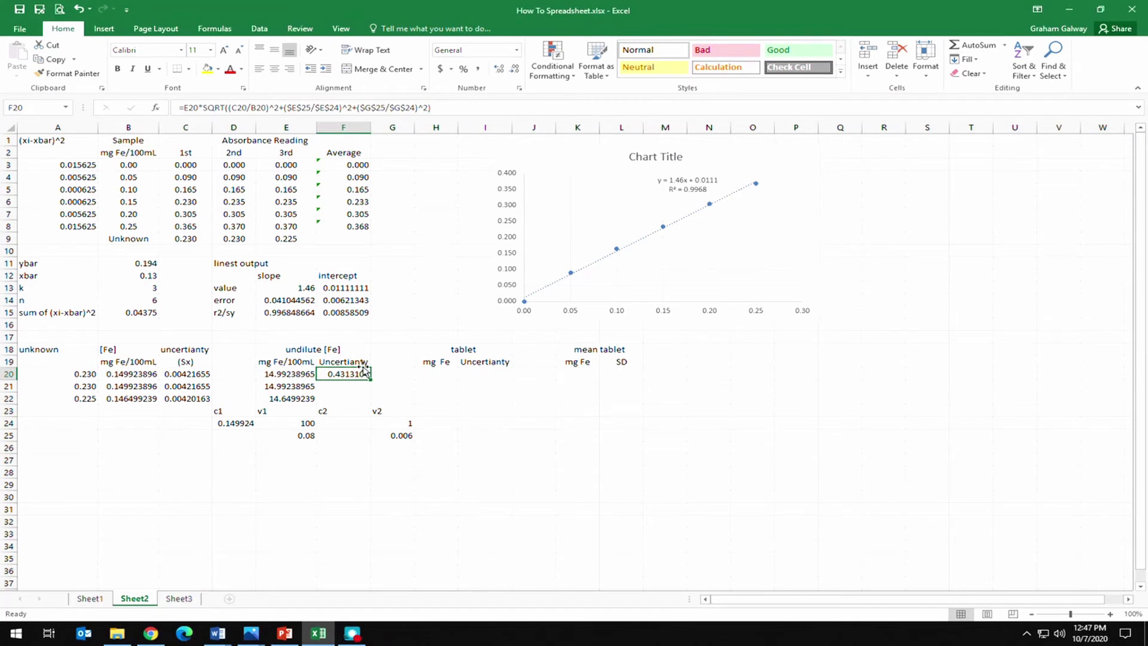
pyautogui.hotkey('ctrl', 'c')
pyautogui.press('Down')
pyautogui.hotkey('ctrl', 'v')
pyautogui.press('Down')
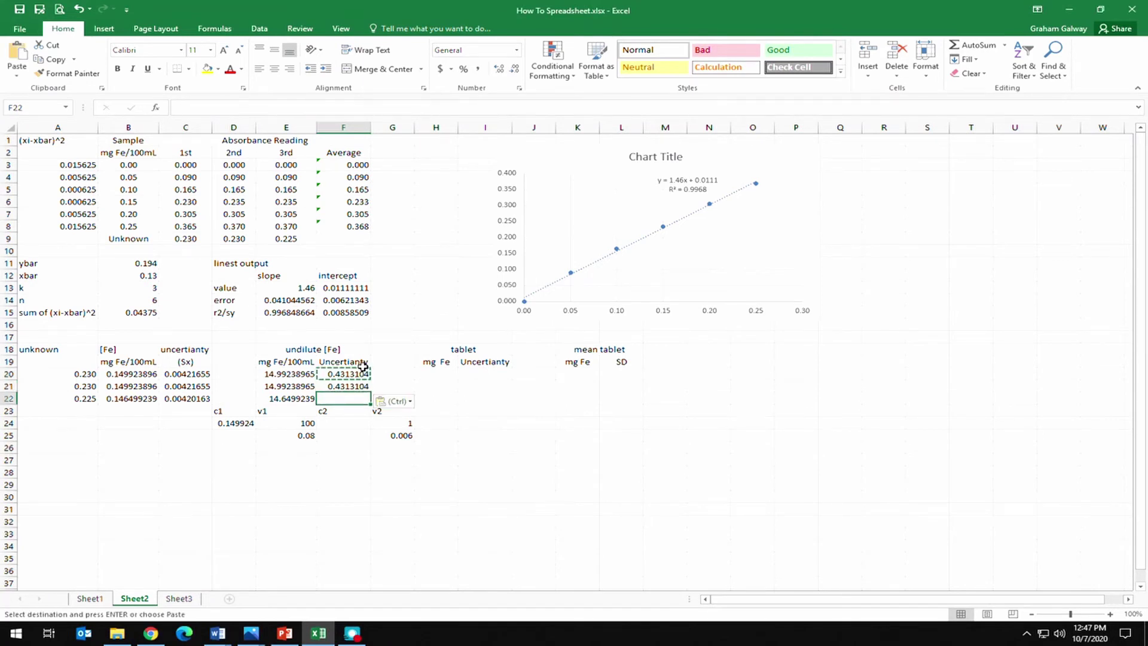
pyautogui.hotkey('ctrl', 'v')
pyautogui.press('Right')
pyautogui.press('Right')
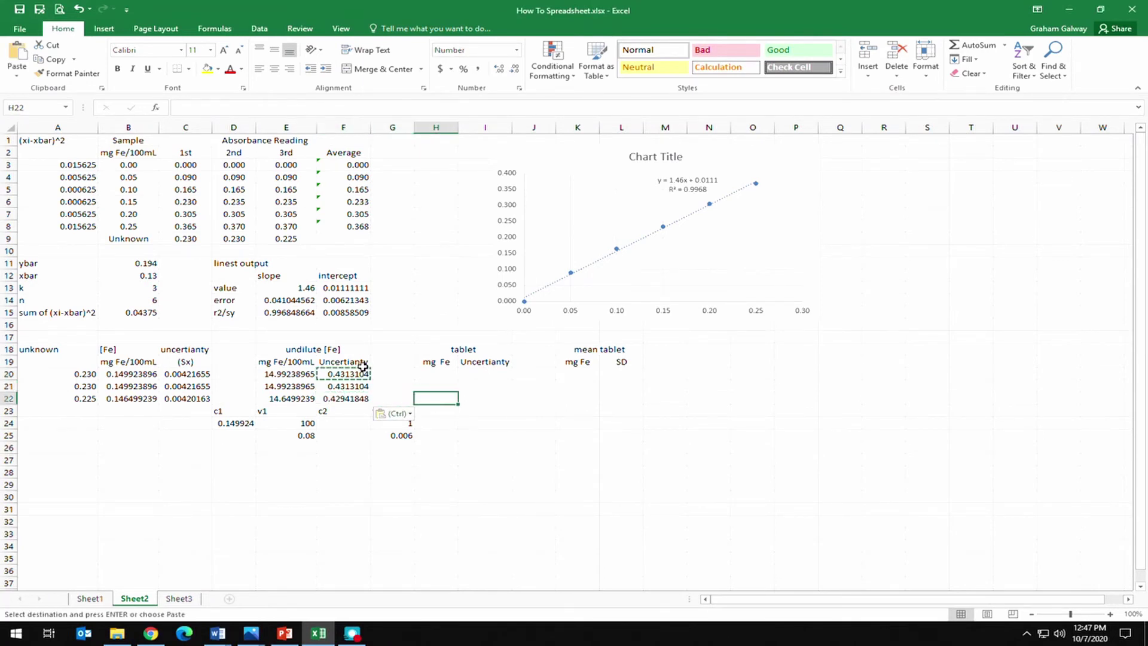
pyautogui.click(252, 634)
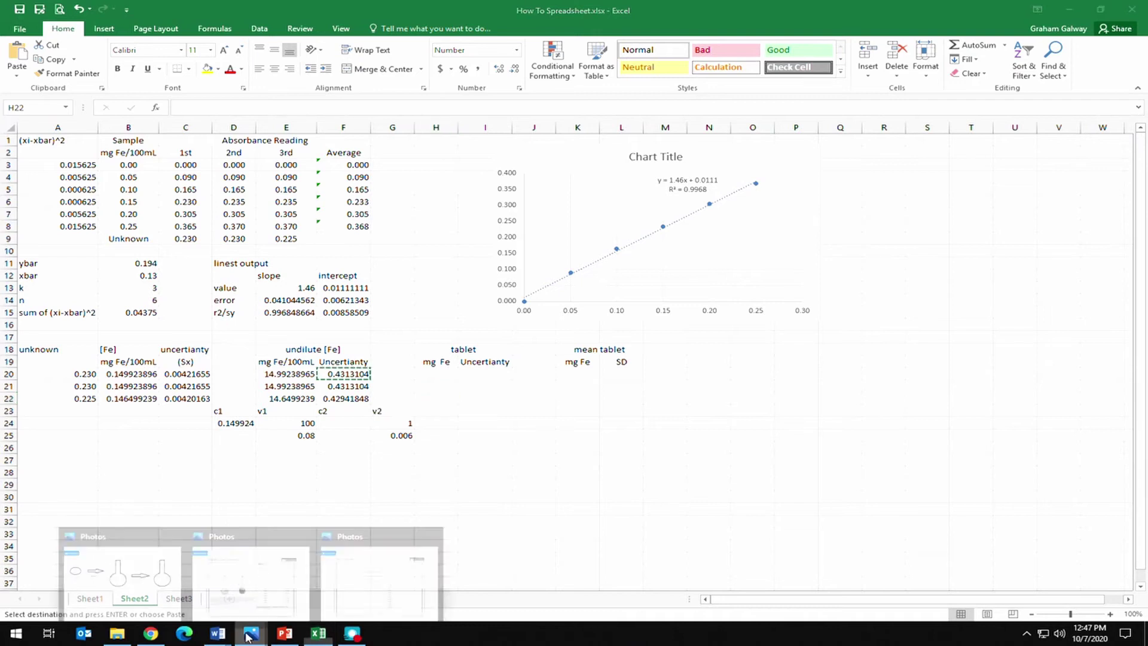
# Consult the tablet dilution and flask diagrams in Photos, with Excel's H20 tablet mg Fe cell selected.
pyautogui.click(147, 574)
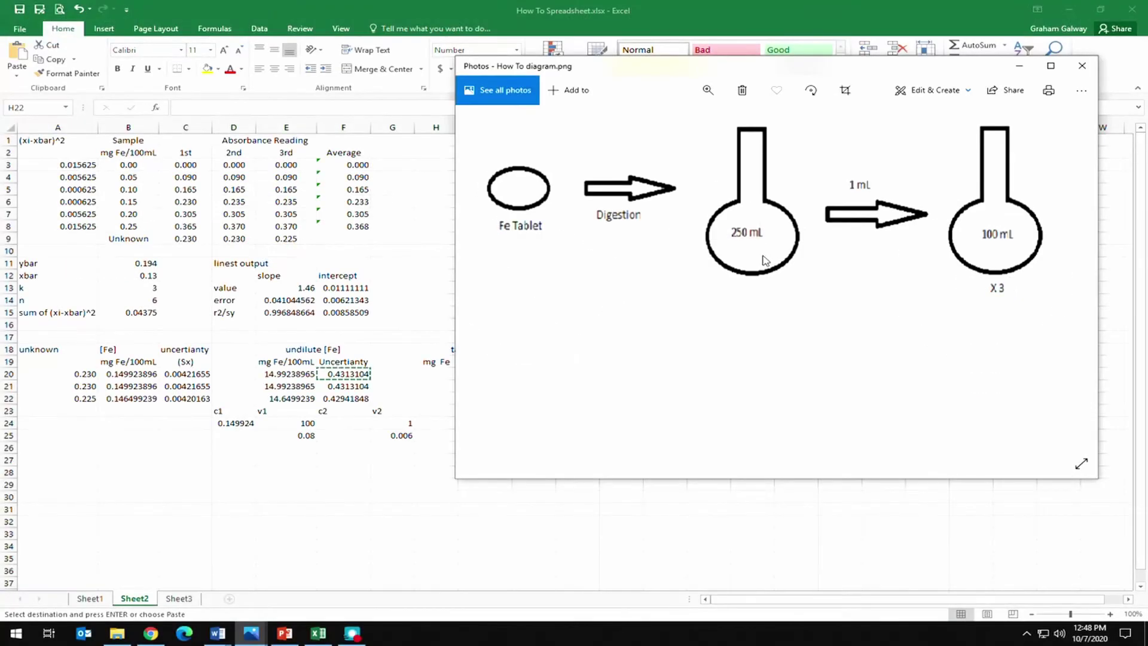
pyautogui.click(423, 390)
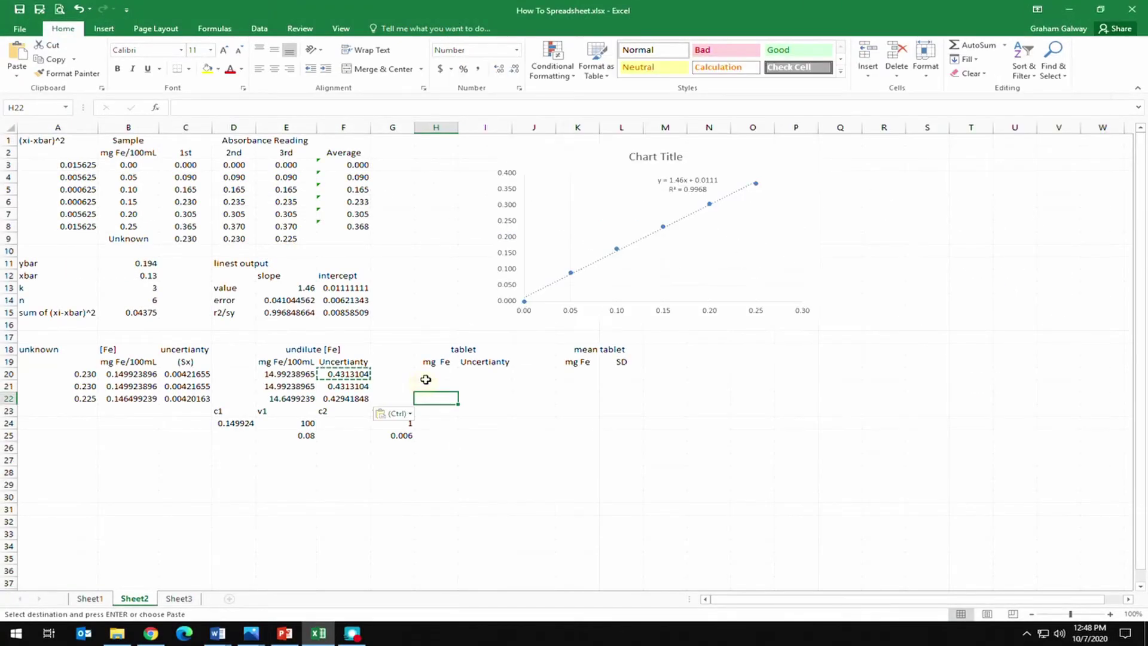
pyautogui.click(438, 375)
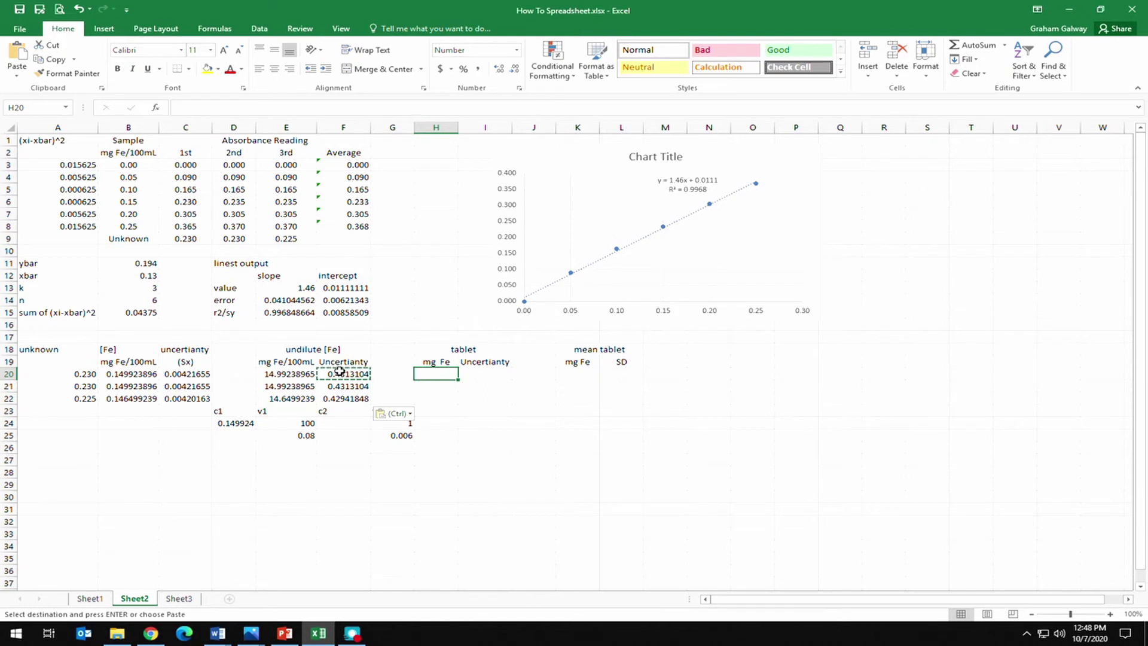
pyautogui.click(245, 631)
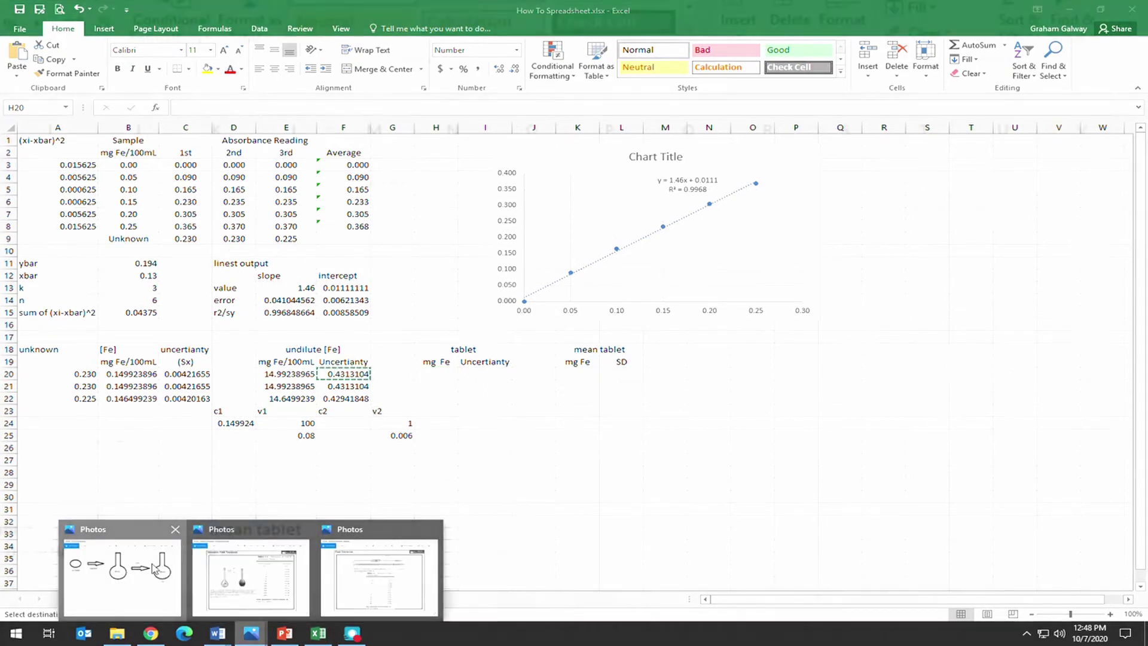
pyautogui.click(122, 576)
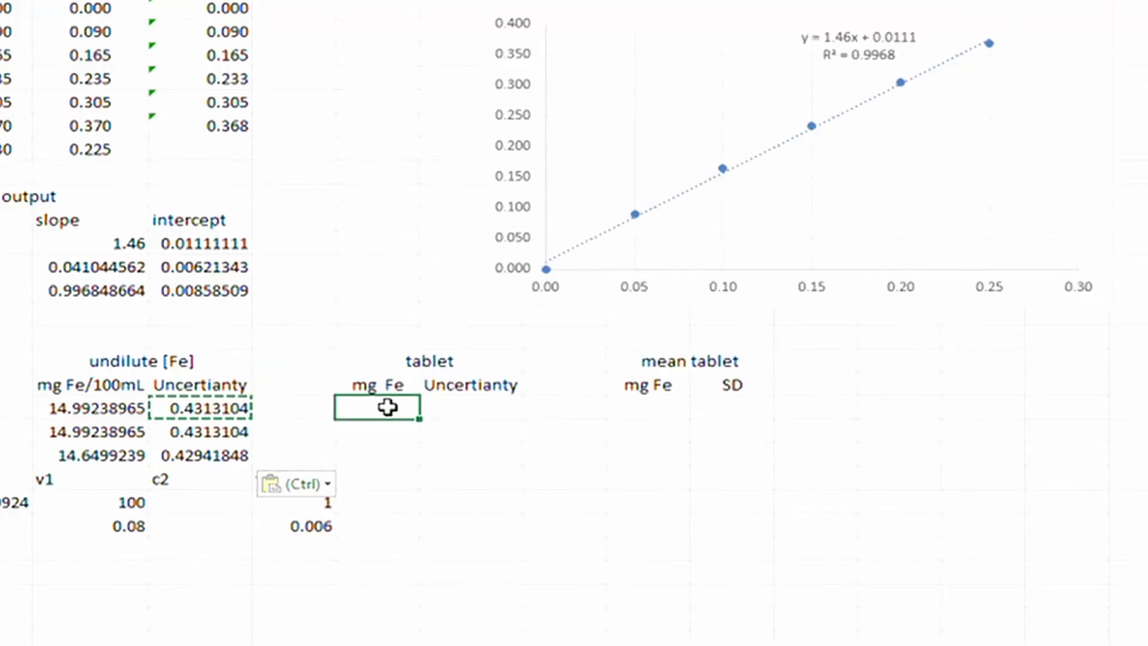
# Enter =E20*250/100 in H20 and fill it to H21:H22, giving 37.48, 37.48 and 36.62.
pyautogui.press('Escape')
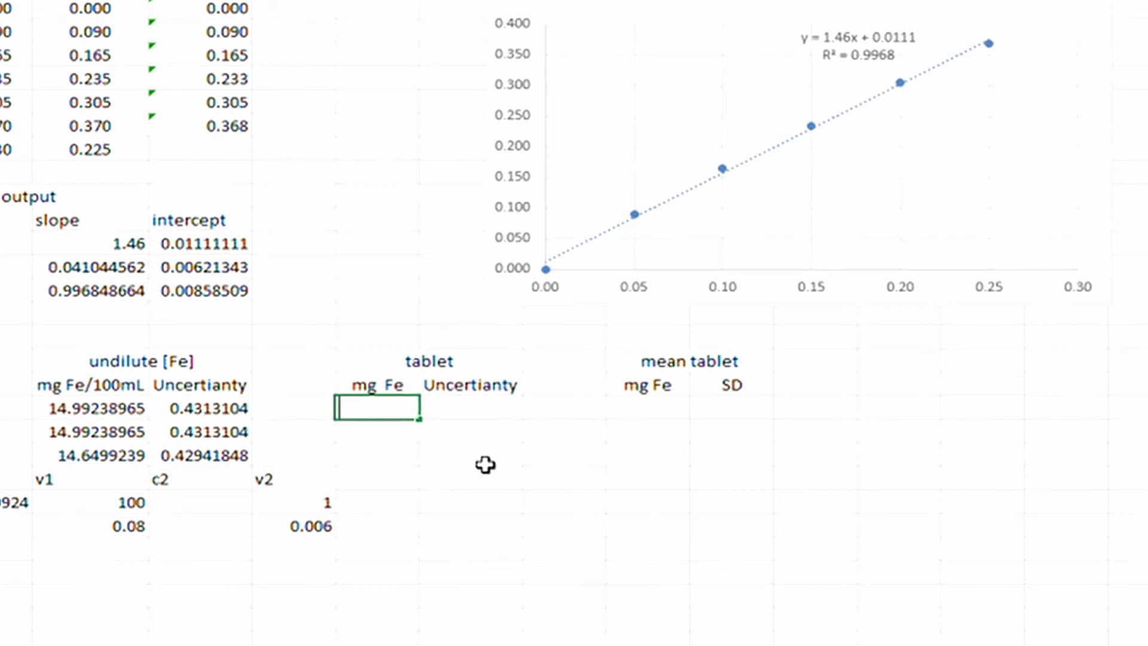
pyautogui.write('=')
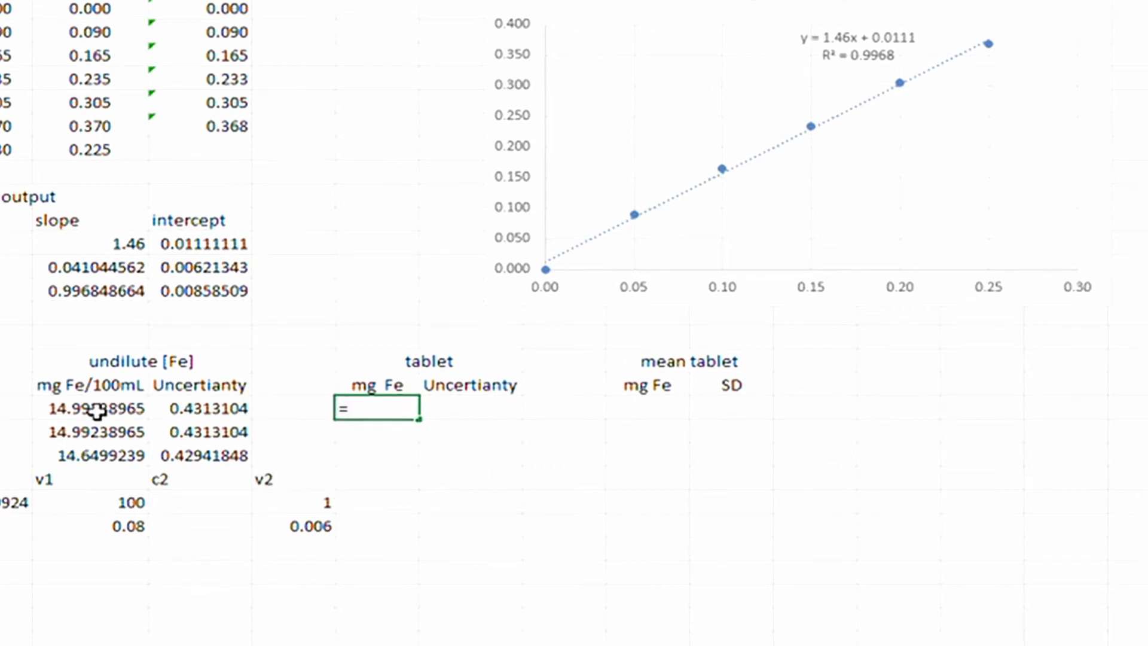
pyautogui.click(94, 408)
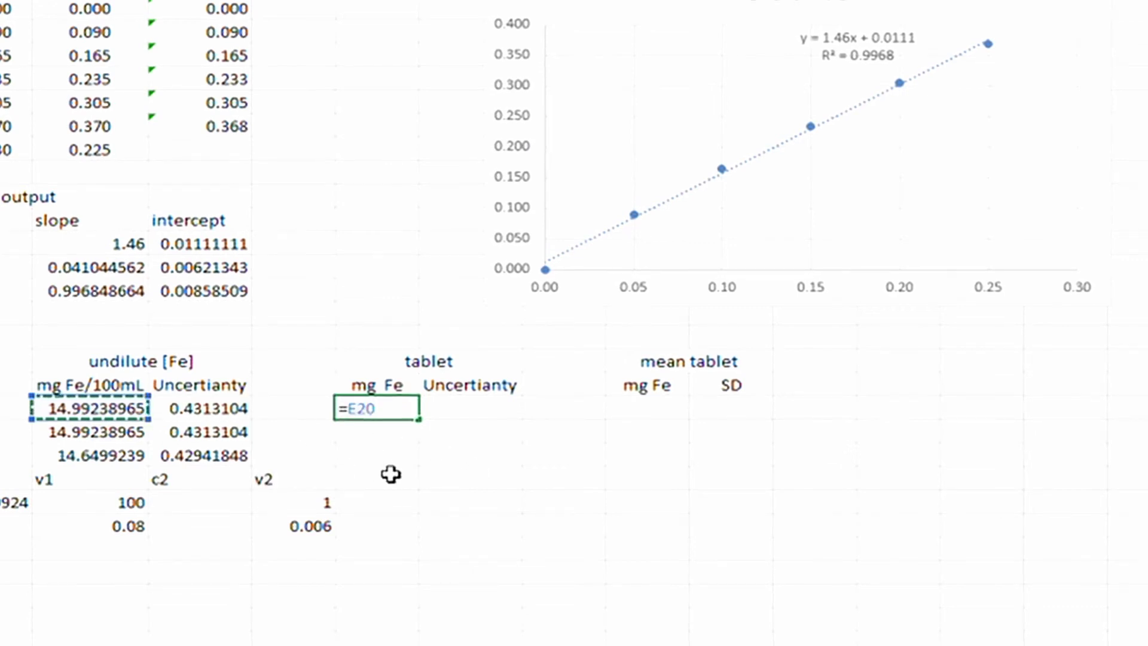
pyautogui.write('8')
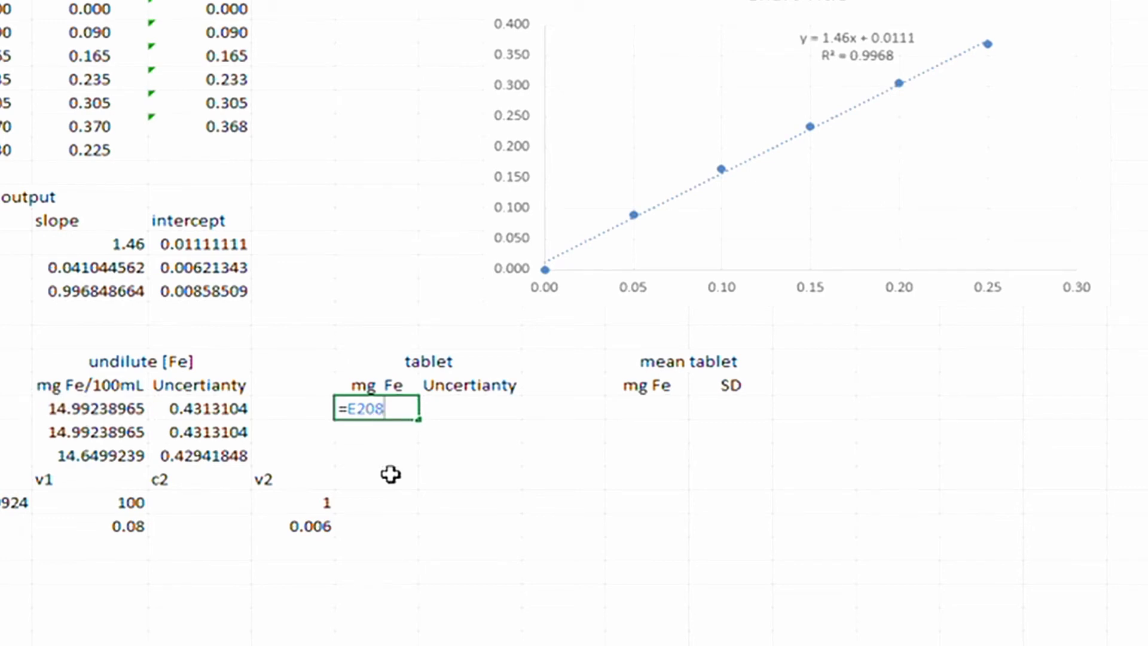
pyautogui.press('BackSpace')
pyautogui.write('*2')
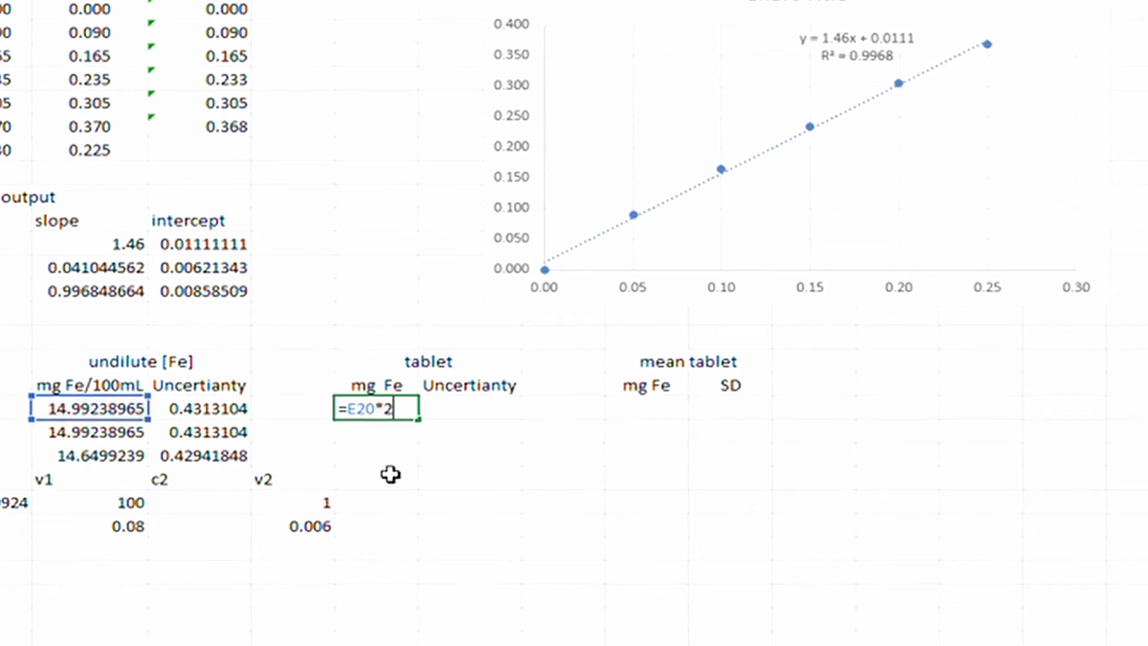
pyautogui.write('50')
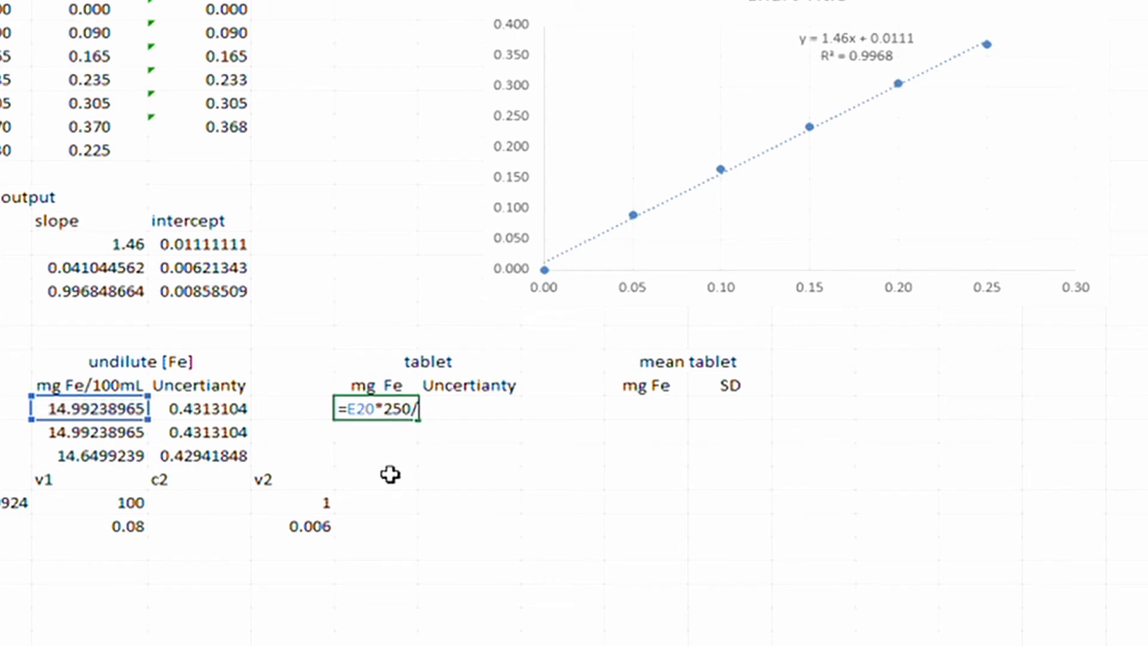
pyautogui.write('/100')
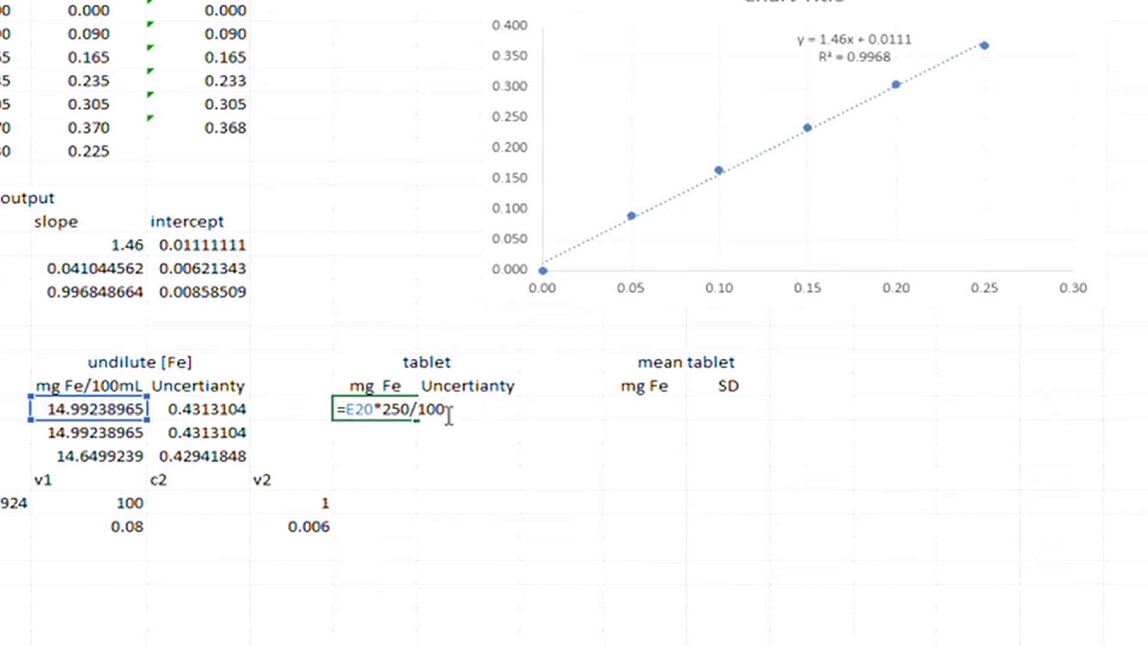
pyautogui.press('Return')
pyautogui.write('.48')
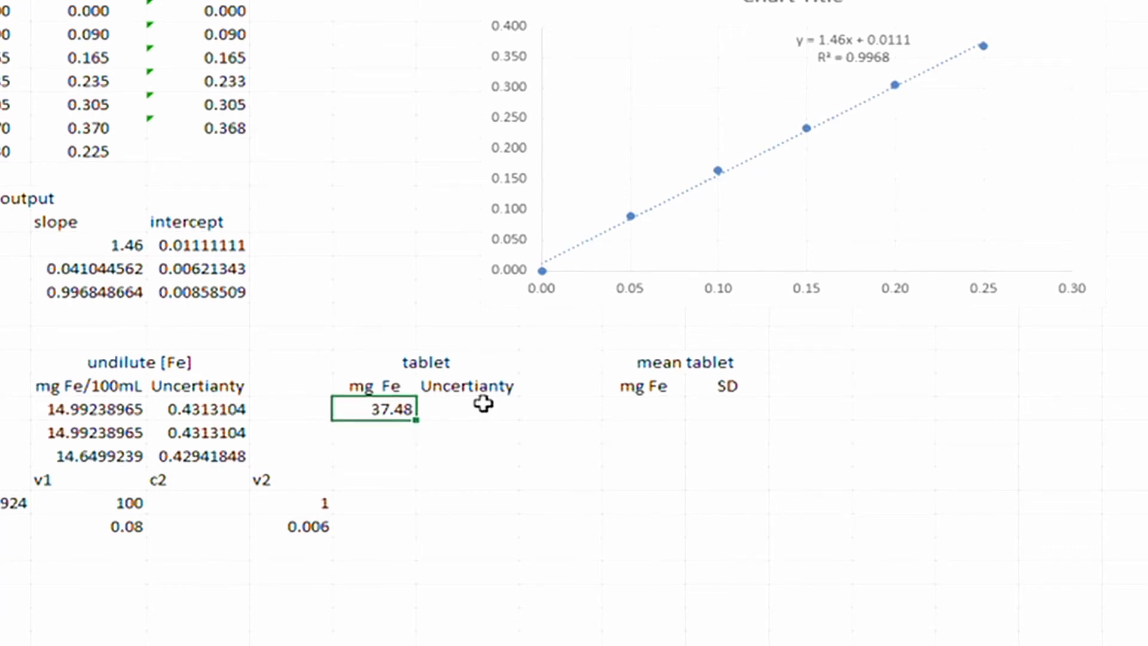
pyautogui.write('37.48')
pyautogui.press('Down')
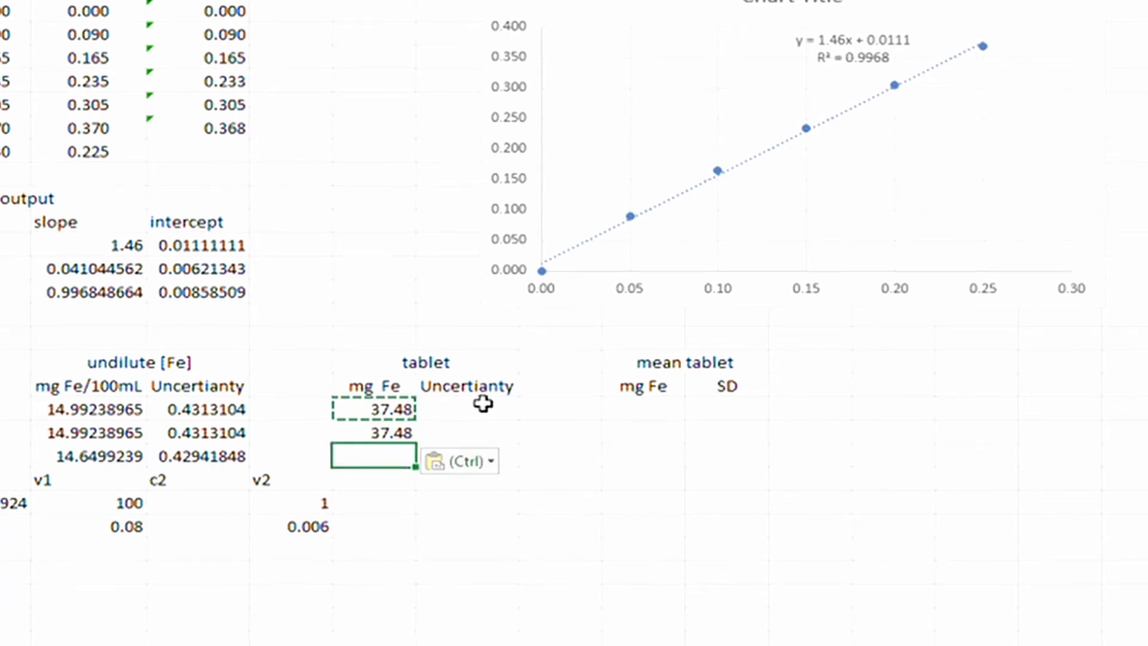
pyautogui.write('36.62')
pyautogui.press('Right')
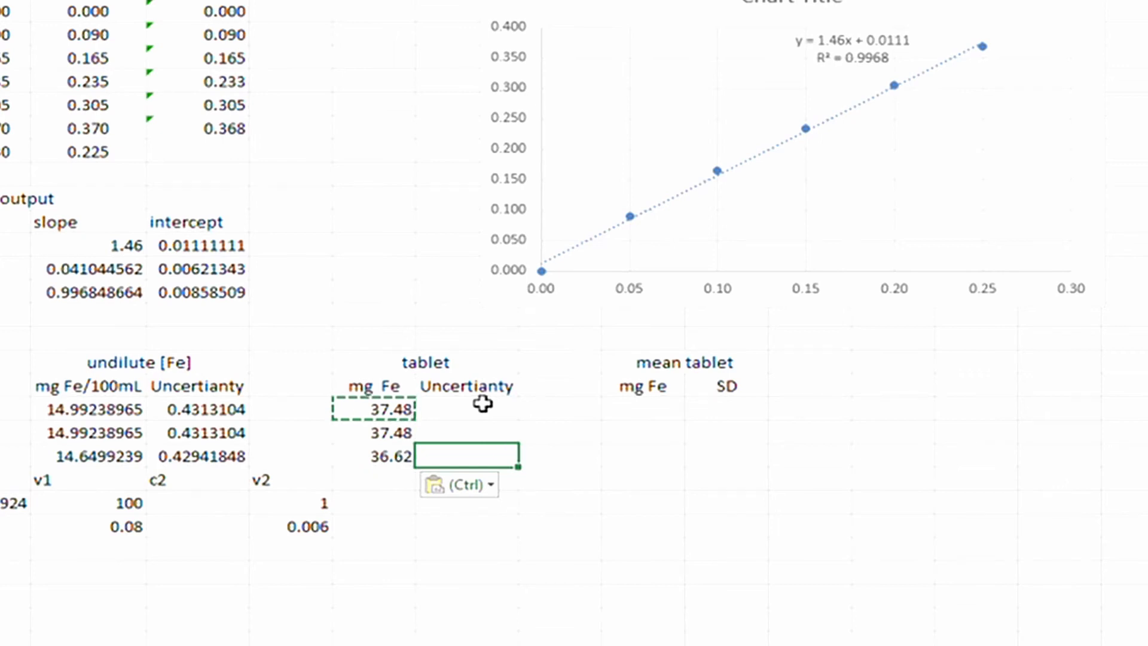
# Enter the I20 tablet uncertainty as H20*sqrt((F20/E20)^2+(0.12/250)^2+(0.08/100)^2).
pyautogui.press('Up')
pyautogui.press('Up')
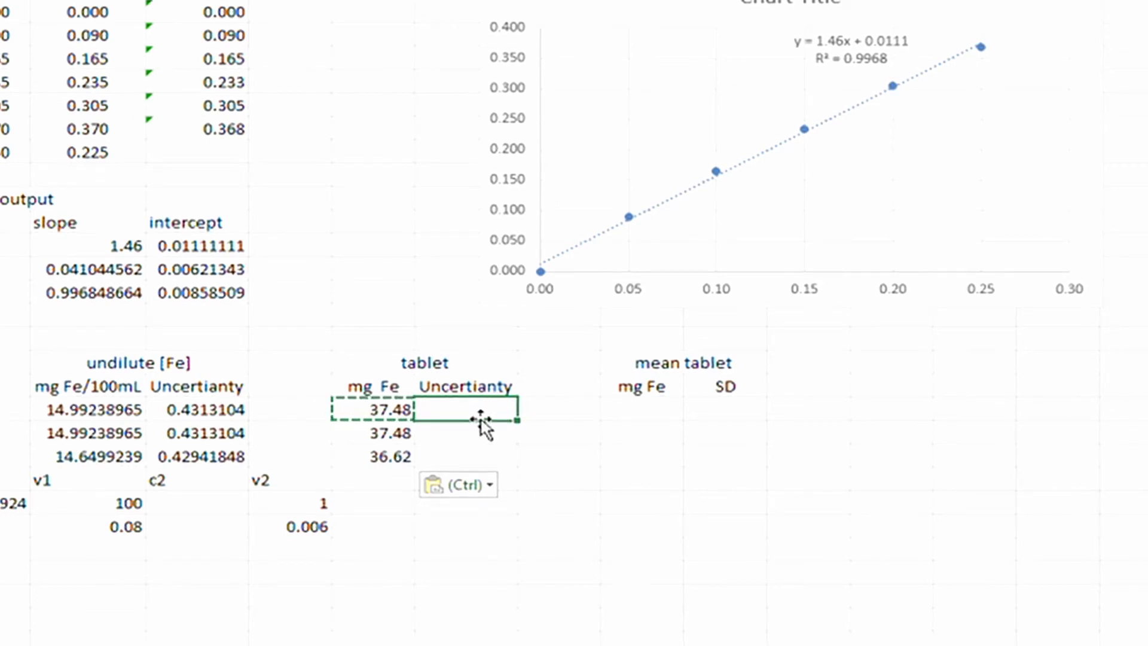
pyautogui.write('=')
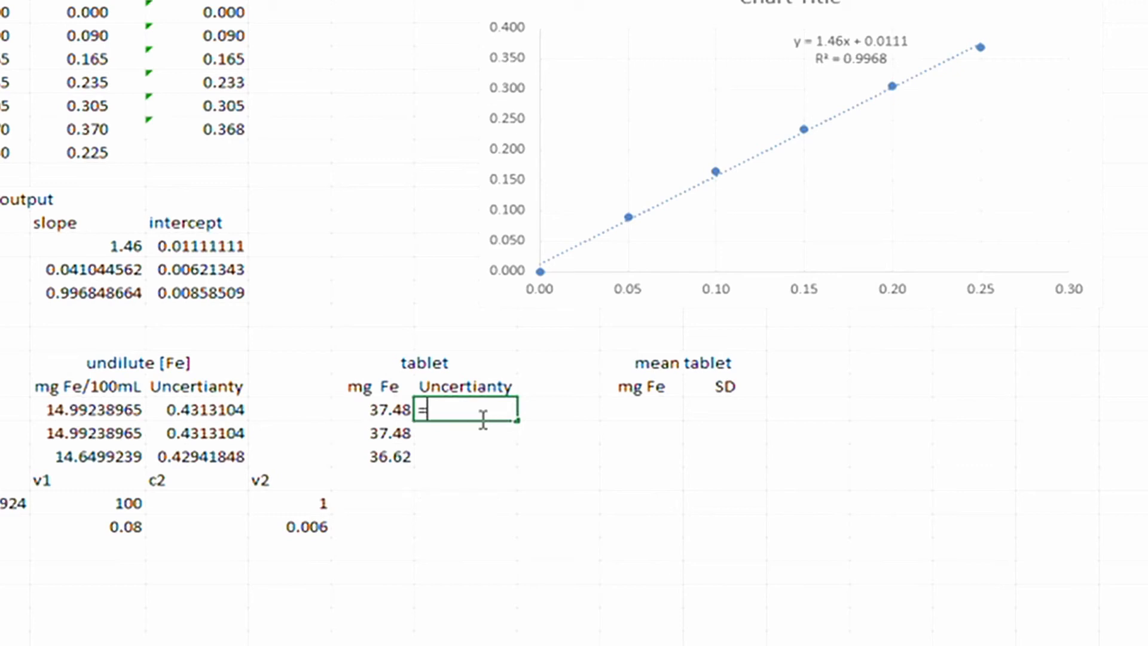
pyautogui.press('Left')
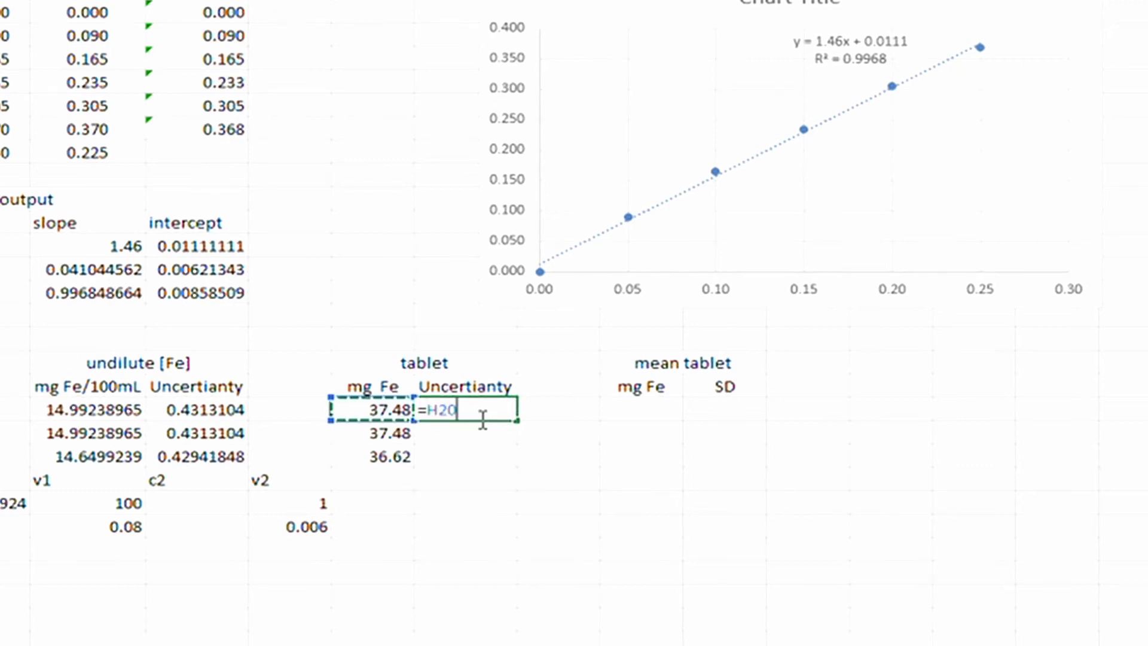
pyautogui.write('*')
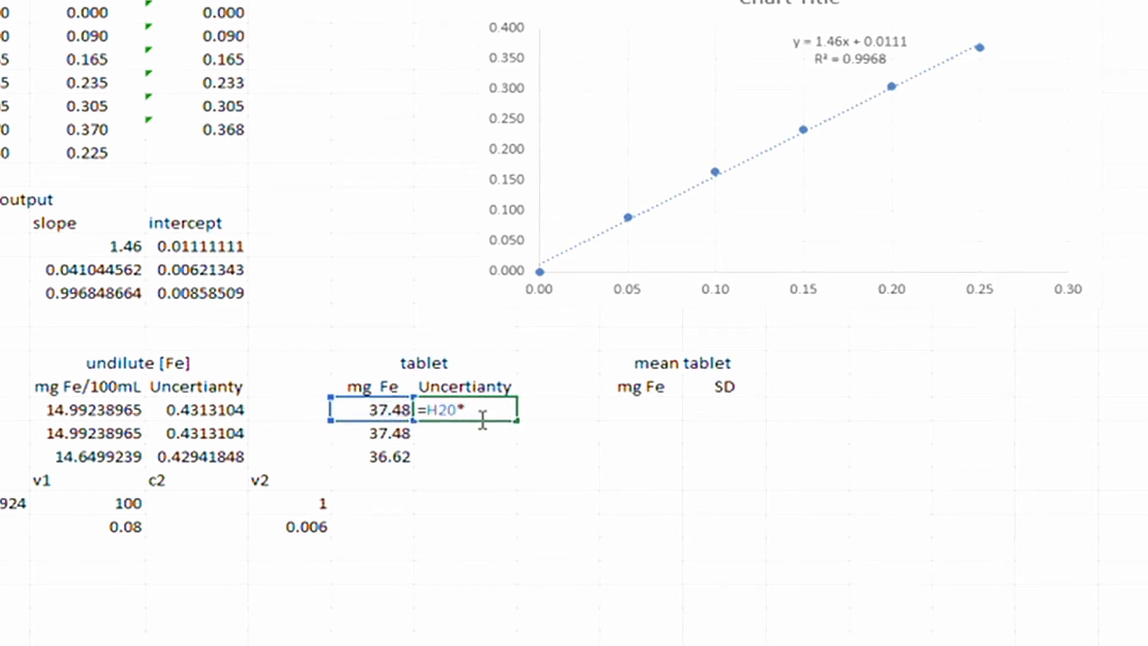
pyautogui.write('sqrt(')
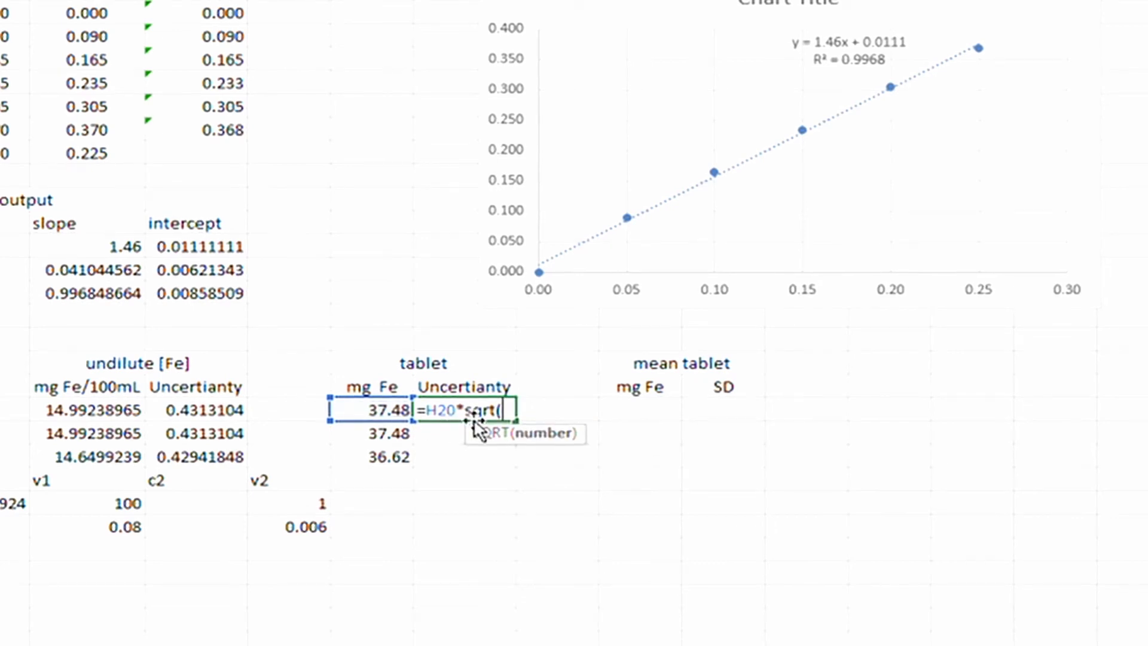
pyautogui.write('(')
pyautogui.click(193, 410)
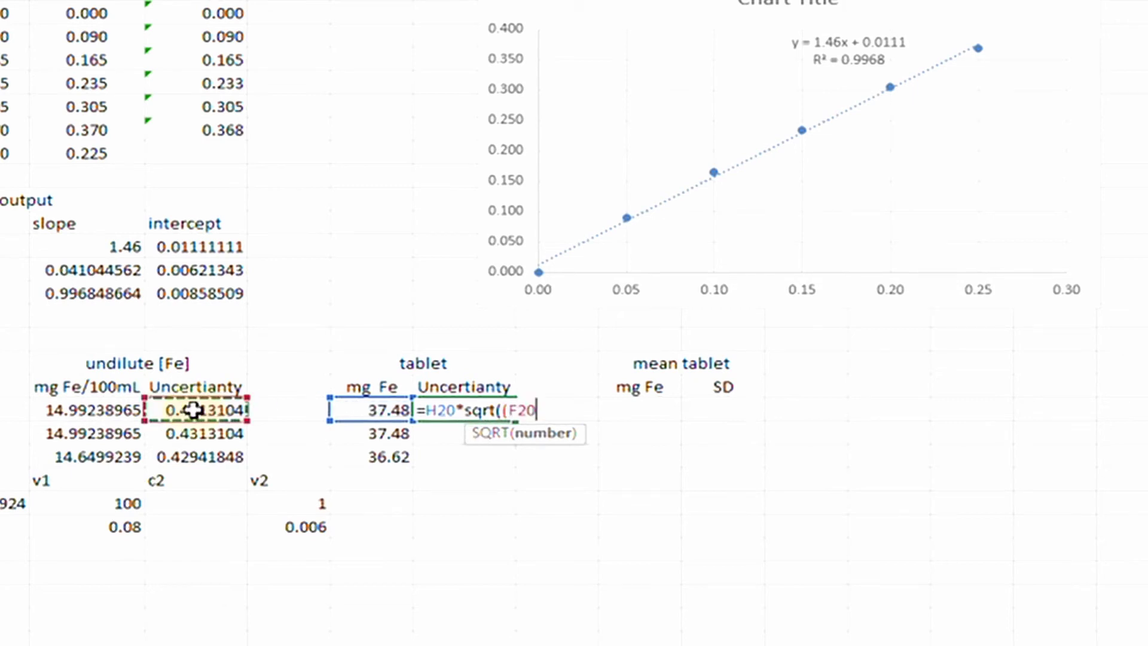
pyautogui.write('/')
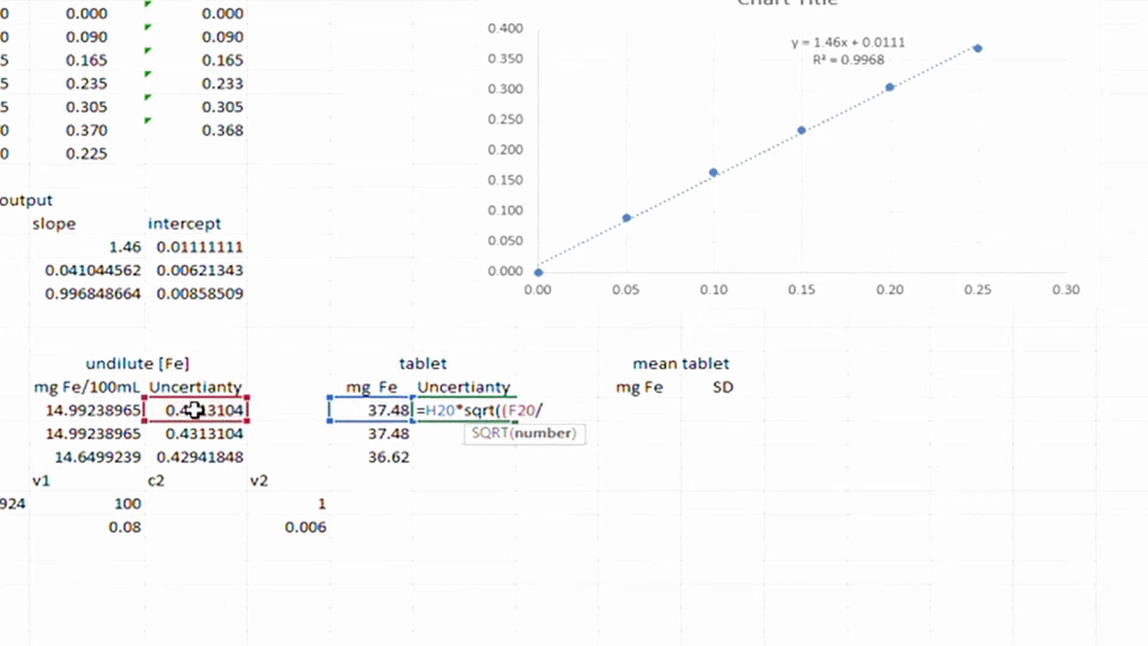
pyautogui.click(73, 409)
pyautogui.write(')')
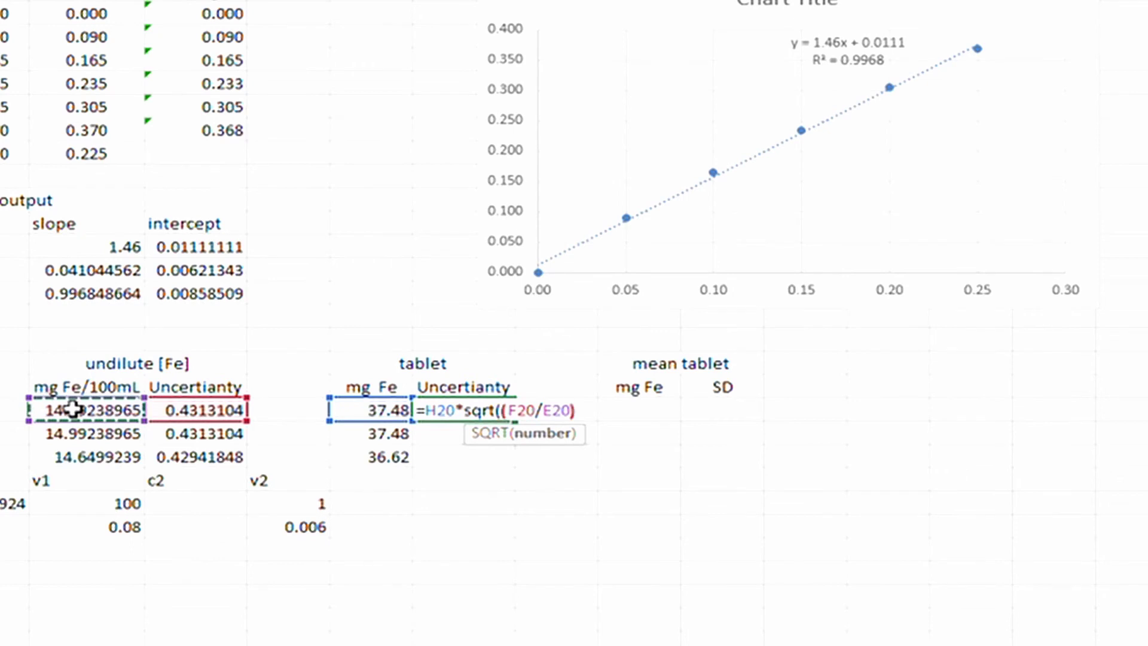
pyautogui.write('^2+(')
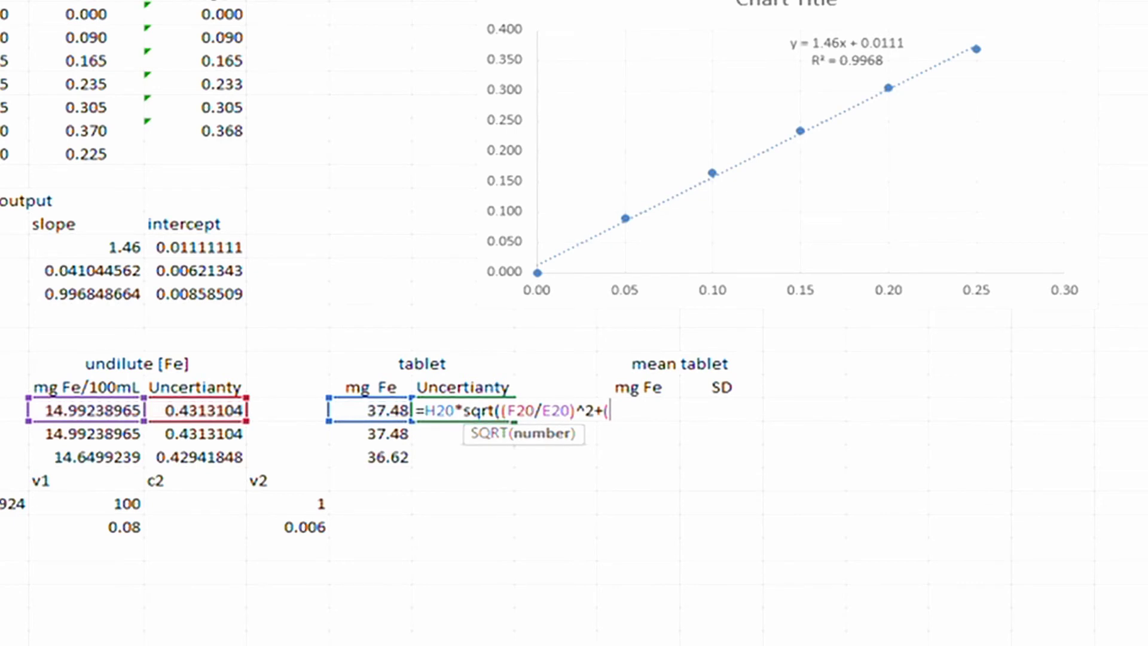
pyautogui.hotkey('alt', 'Tab')
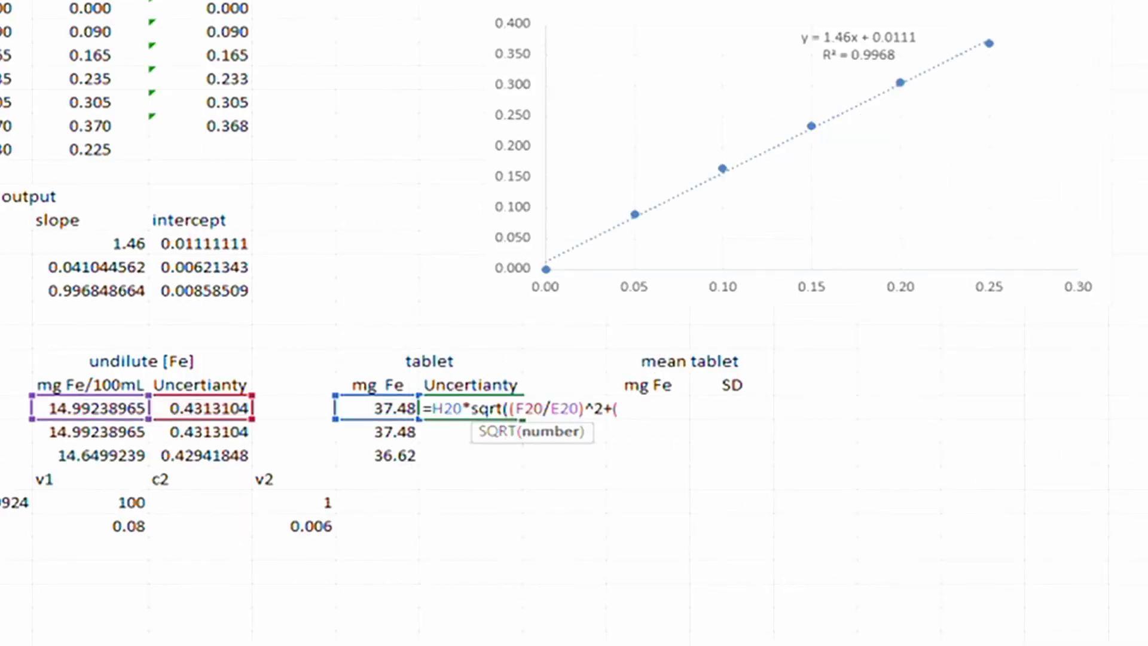
pyautogui.write('0.12')
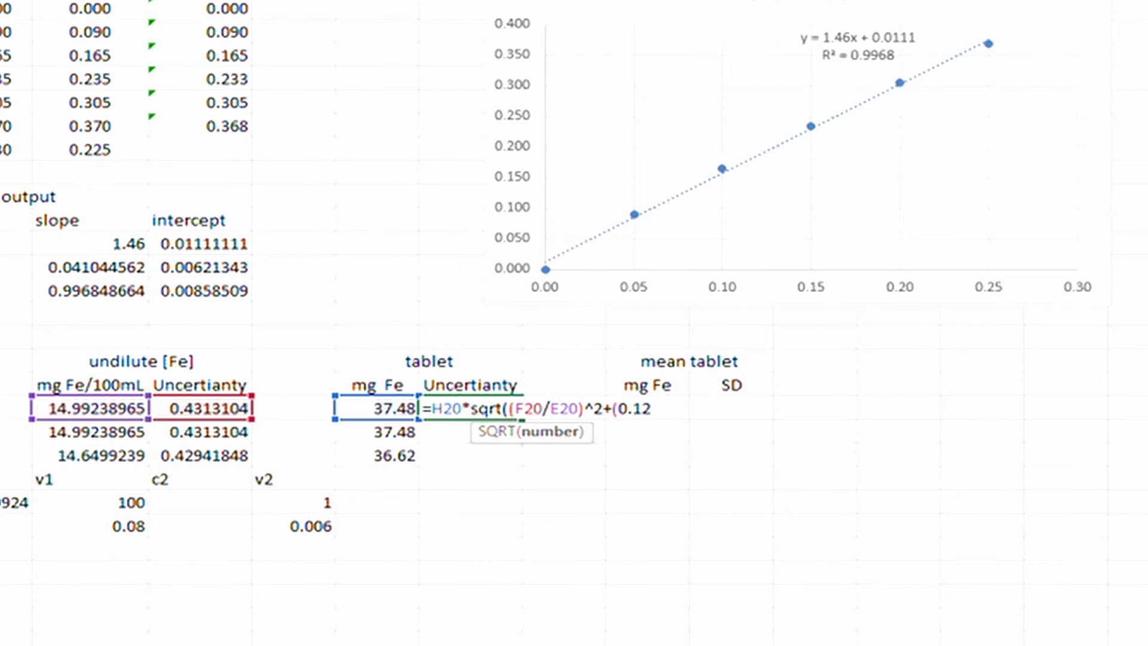
pyautogui.write('/250')
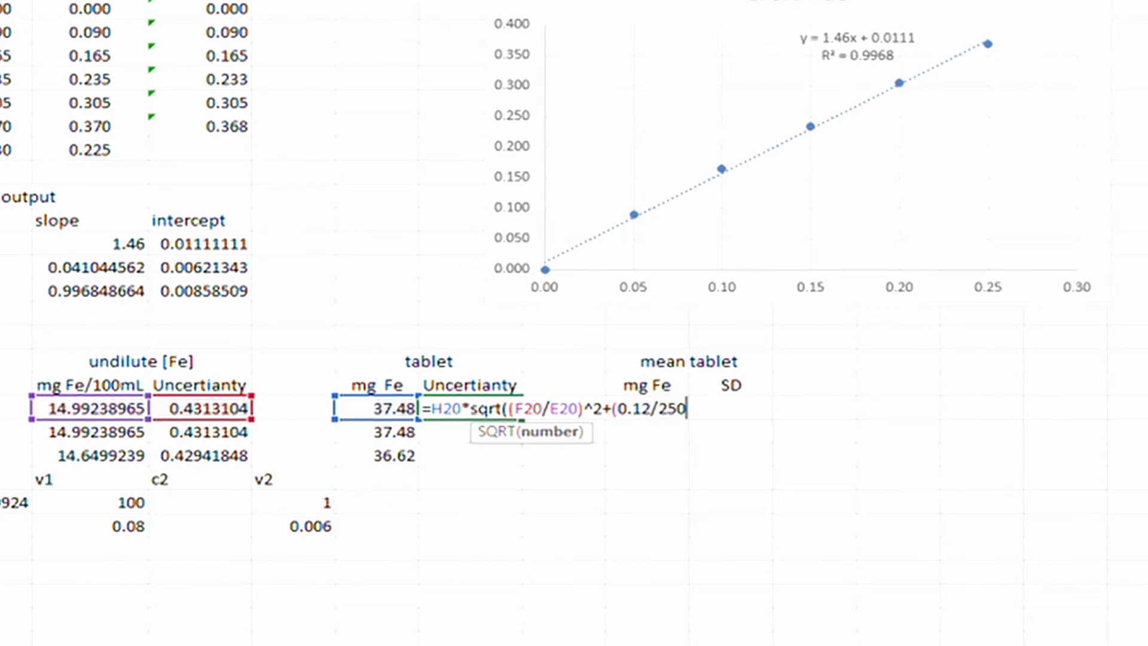
pyautogui.write(')^2+(')
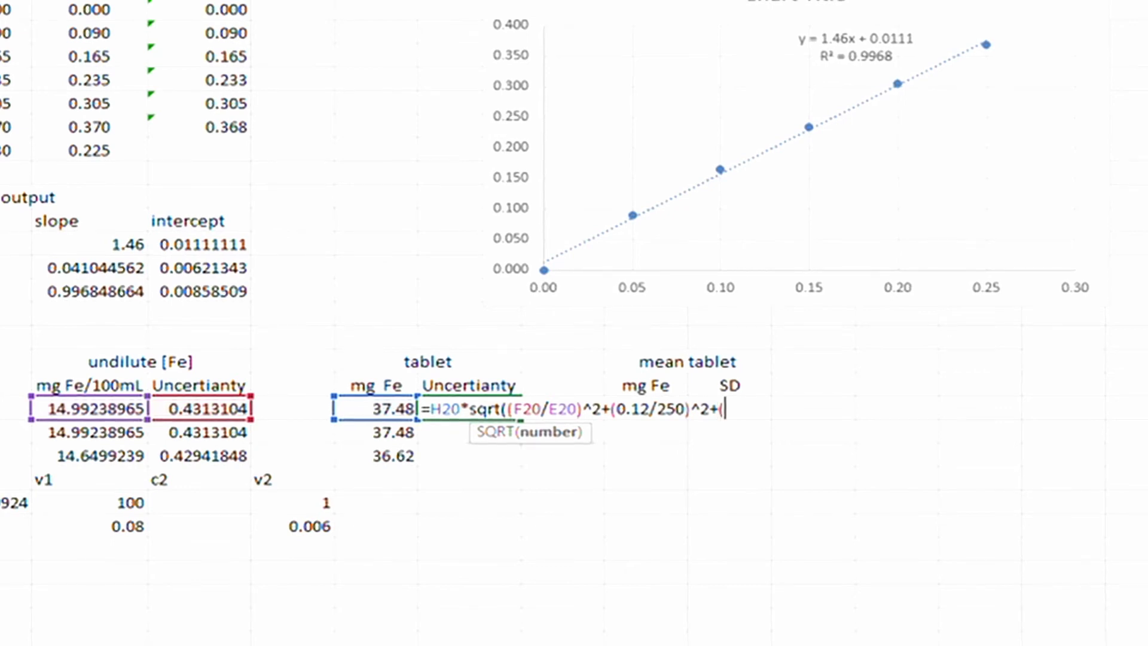
pyautogui.write('0.')
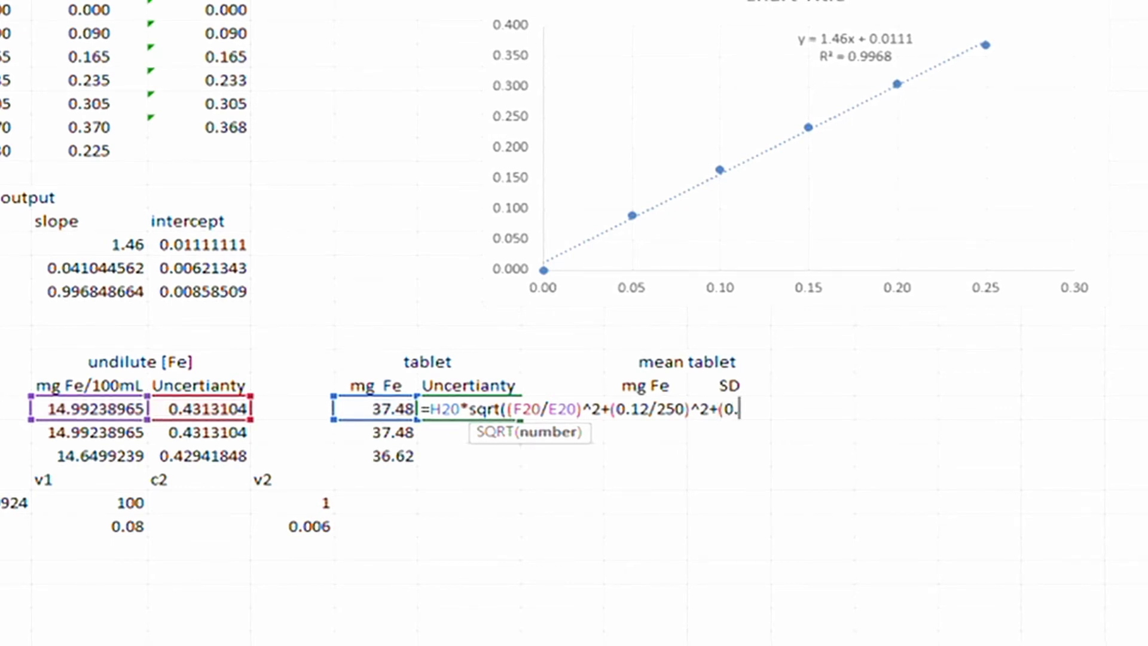
pyautogui.write('08/100')
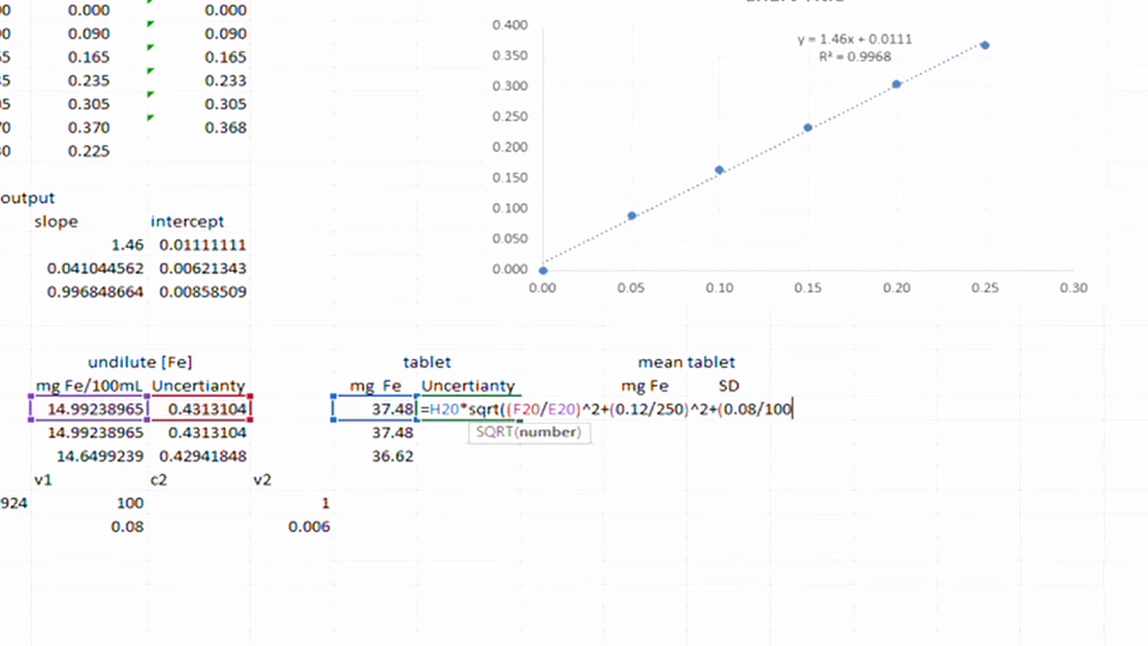
pyautogui.write(')^2')
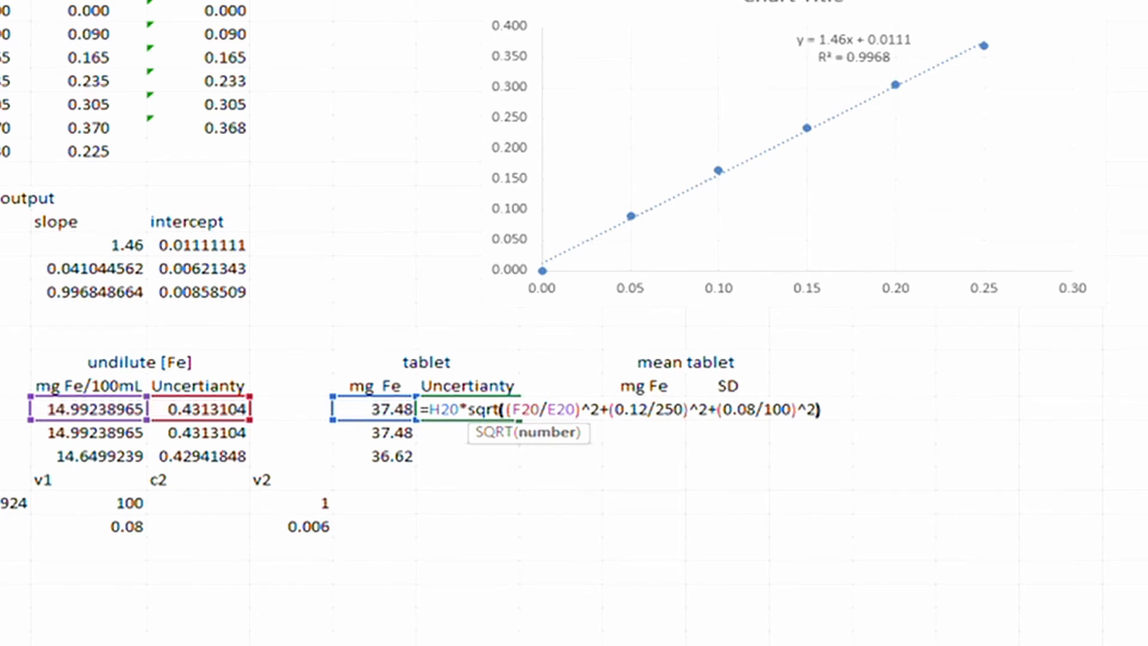
pyautogui.write(')')
pyautogui.press('Return')
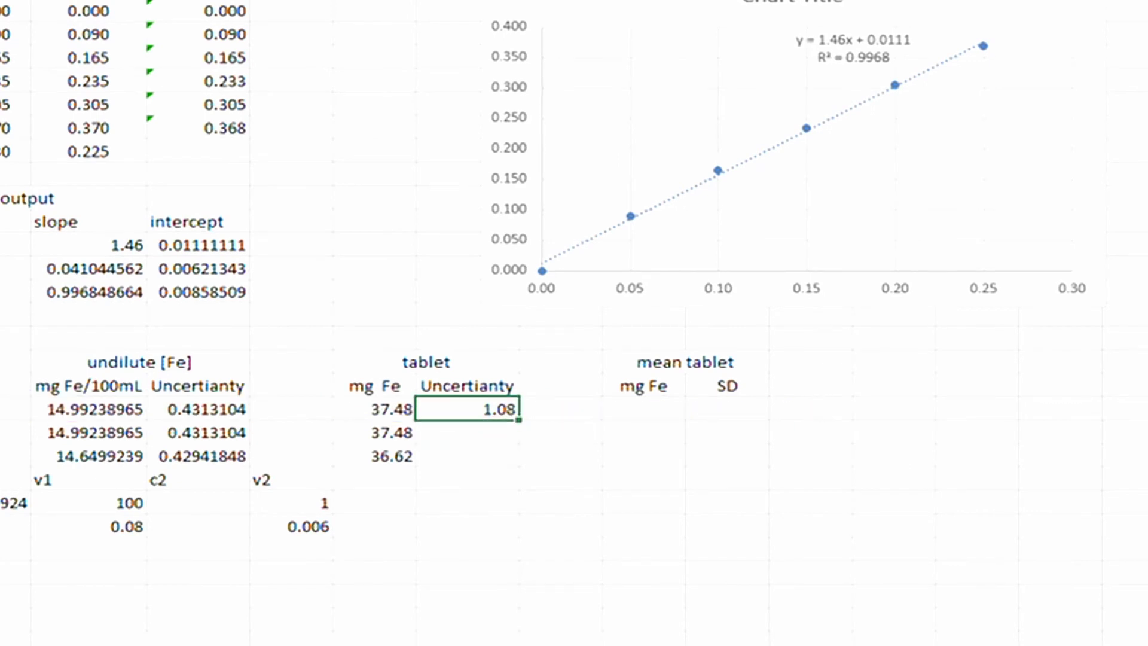
# Fill the uncertainty into I21:I22 (1.08, 1.08, 1.07) and begin an AVERAGE in the mean mg Fe cell.
pyautogui.write('1.08')
pyautogui.press('Down')
pyautogui.write('1.07')
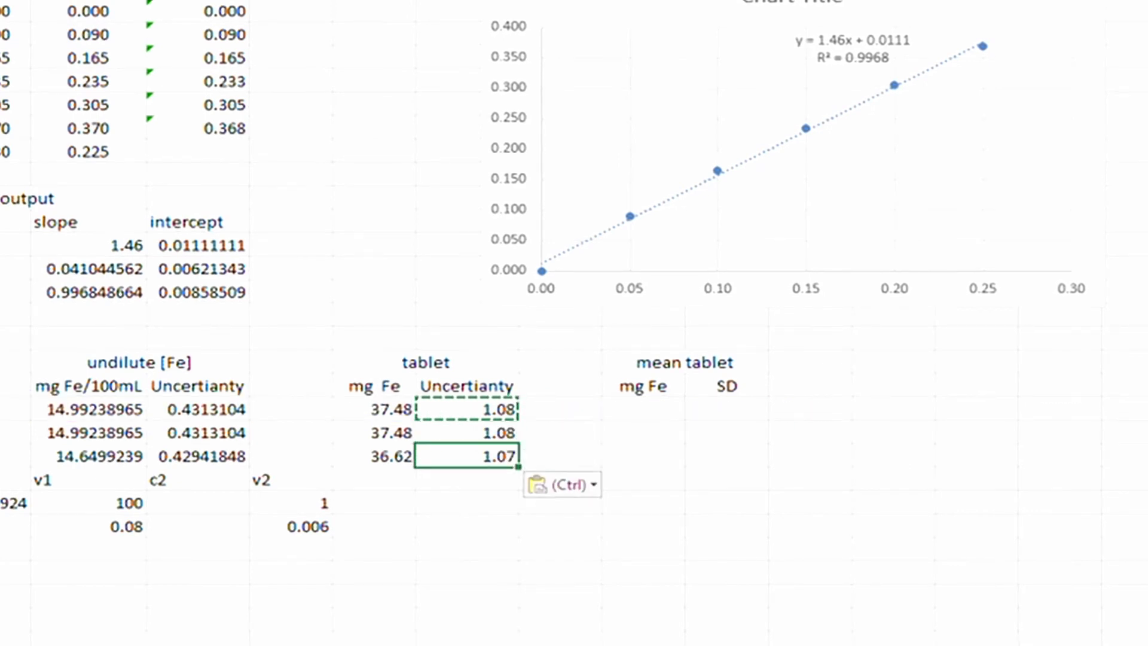
pyautogui.press('Down')
pyautogui.press('Up')
pyautogui.press('Down')
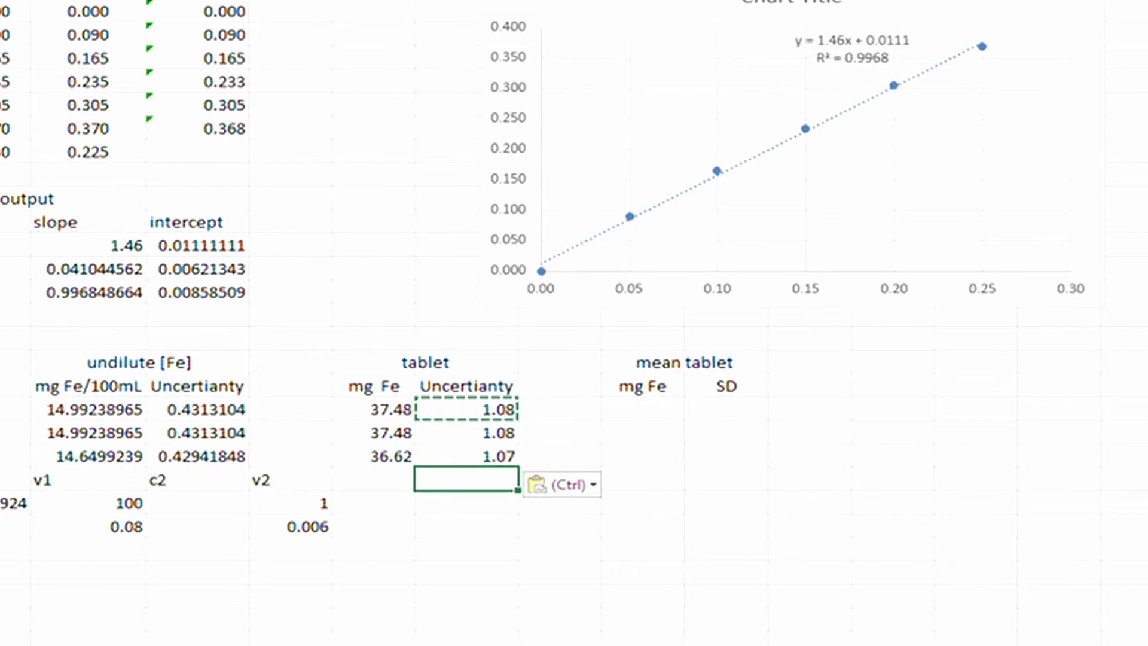
pyautogui.click(626, 409)
pyautogui.write('=')
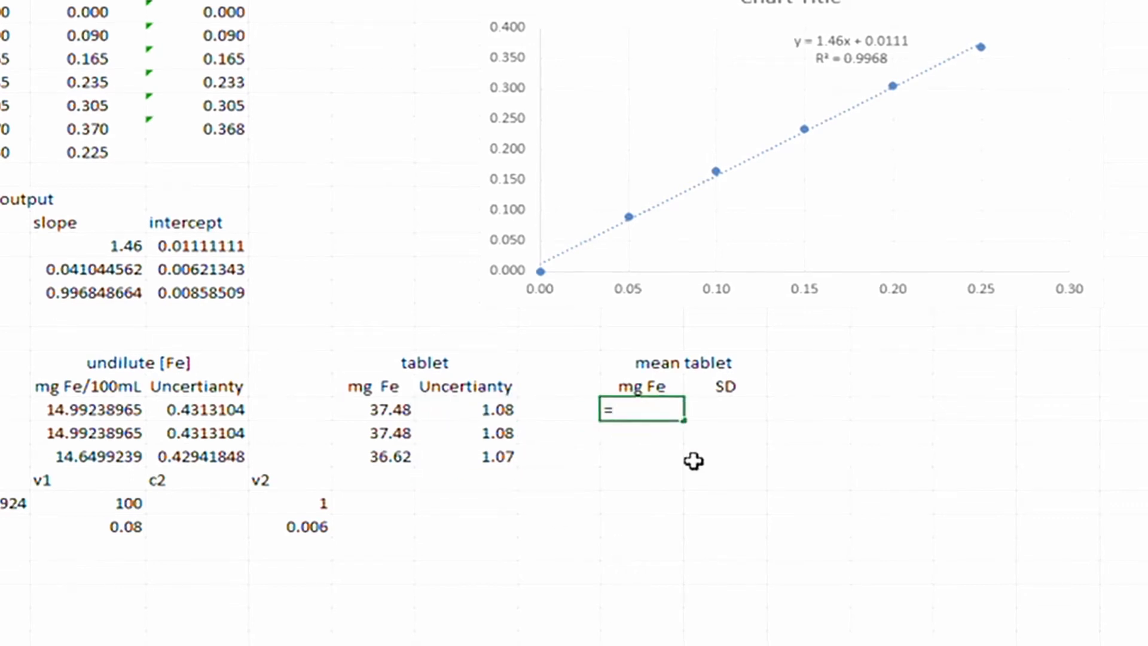
pyautogui.write('average')
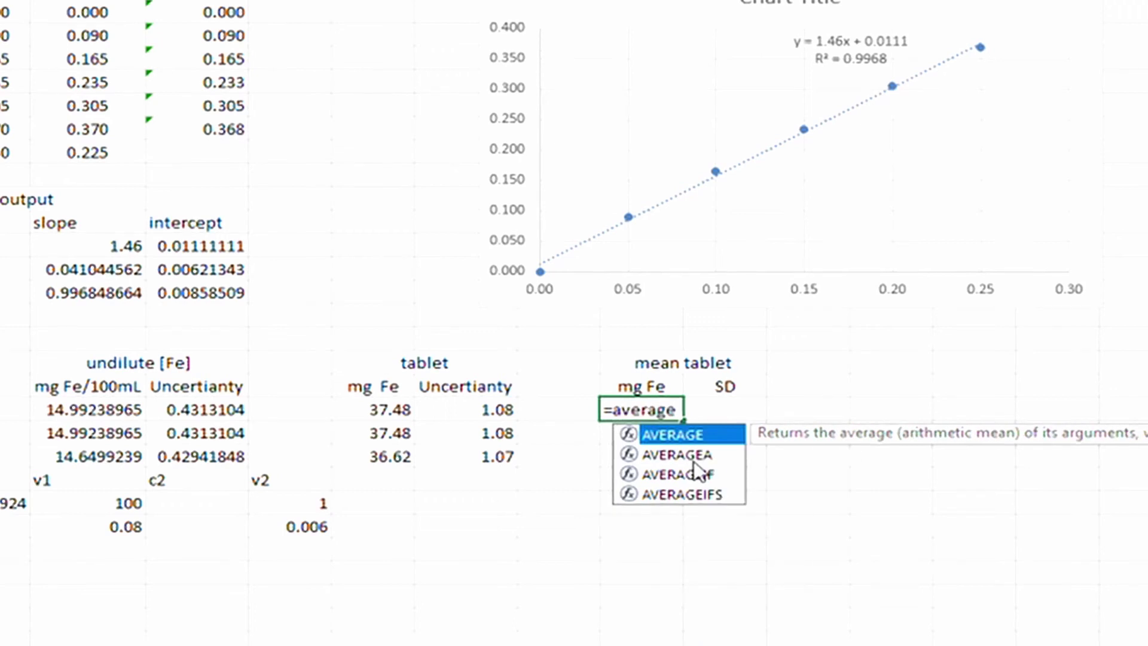
pyautogui.write('(')
# Compute mean tablet iron with AVERAGE(H20:H22) as 37.20 and its STDEV as 0.49.
pyautogui.moveTo(407, 410); pyautogui.dragTo(394, 457)
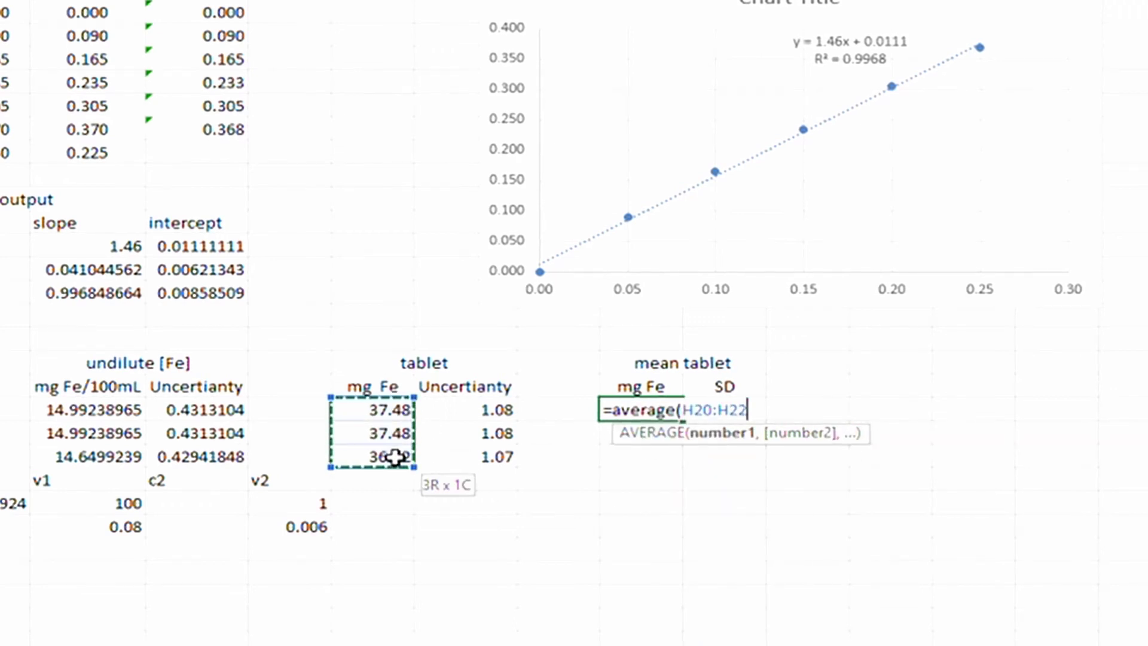
pyautogui.press('Return')
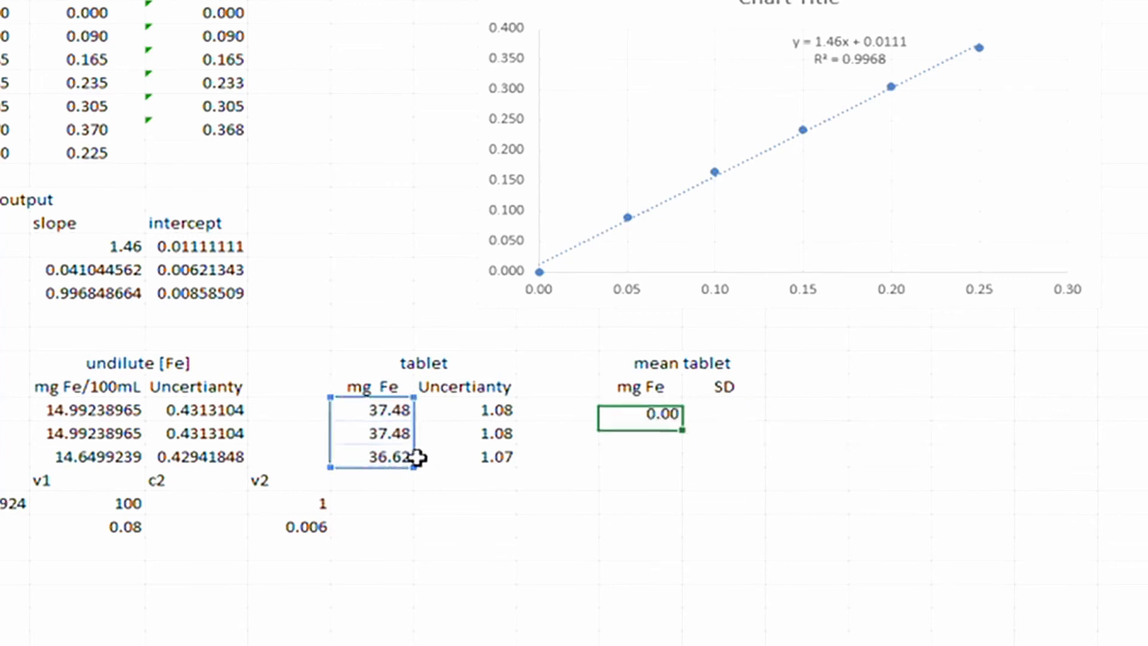
pyautogui.click(723, 408)
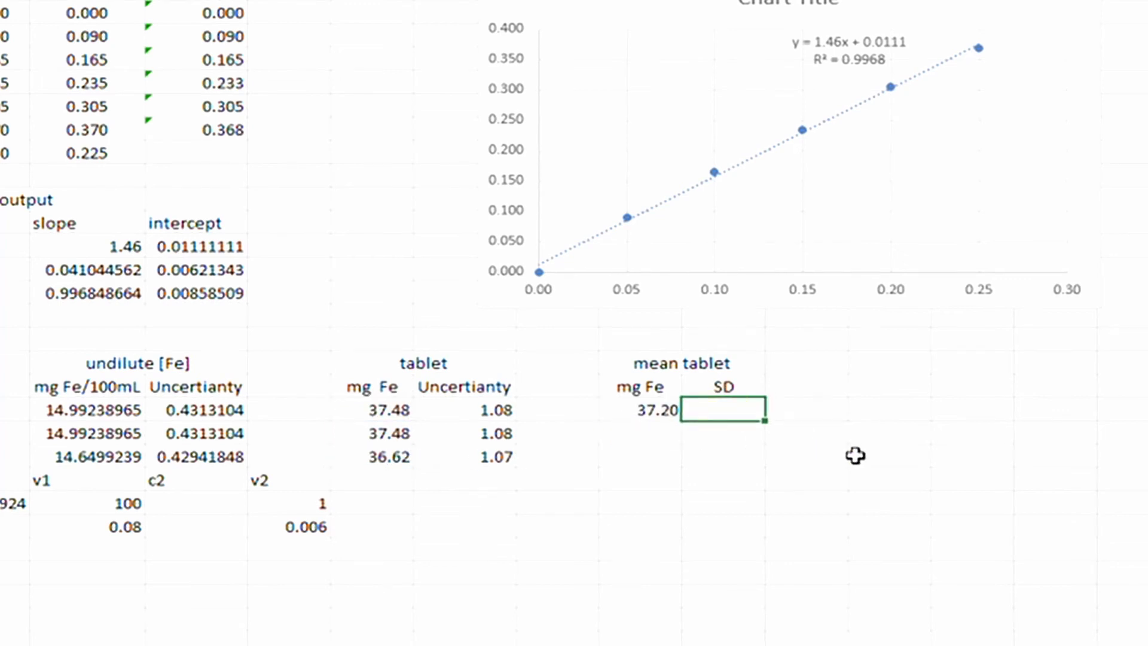
pyautogui.write('=stdev(')
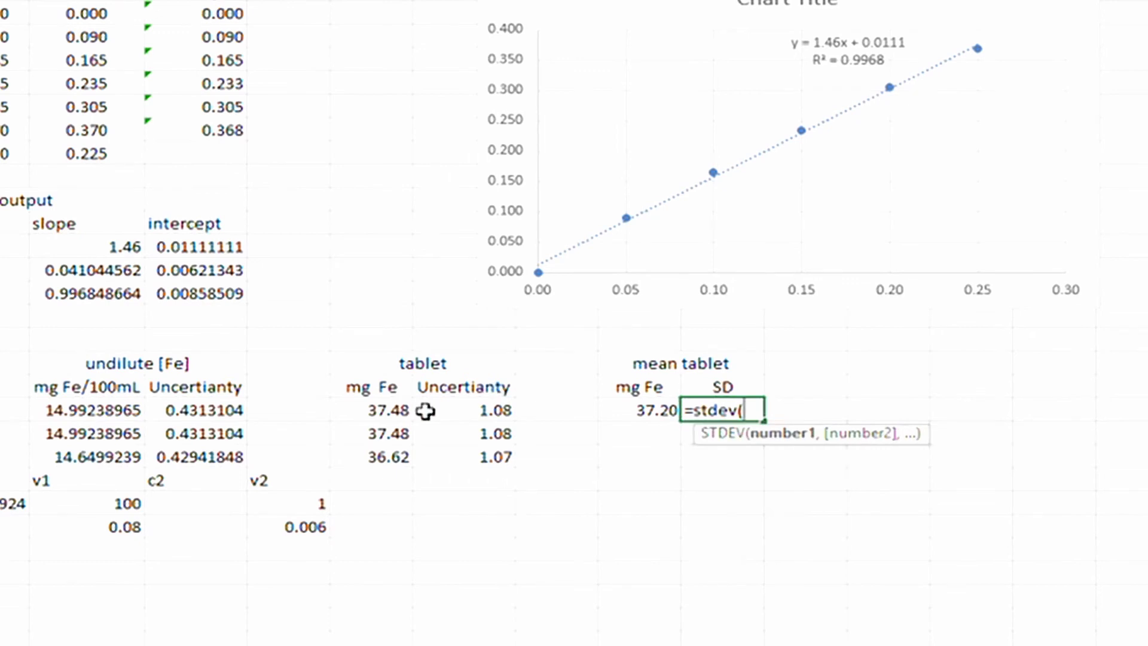
pyautogui.moveTo(386, 410); pyautogui.dragTo(389, 456)
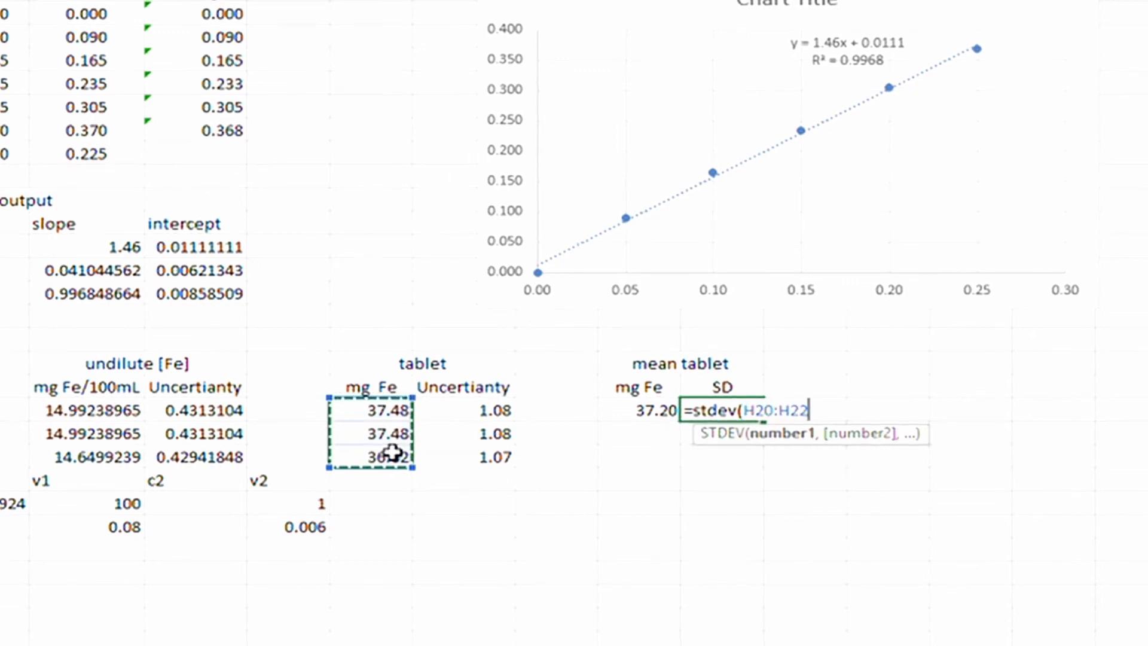
pyautogui.press('Return')
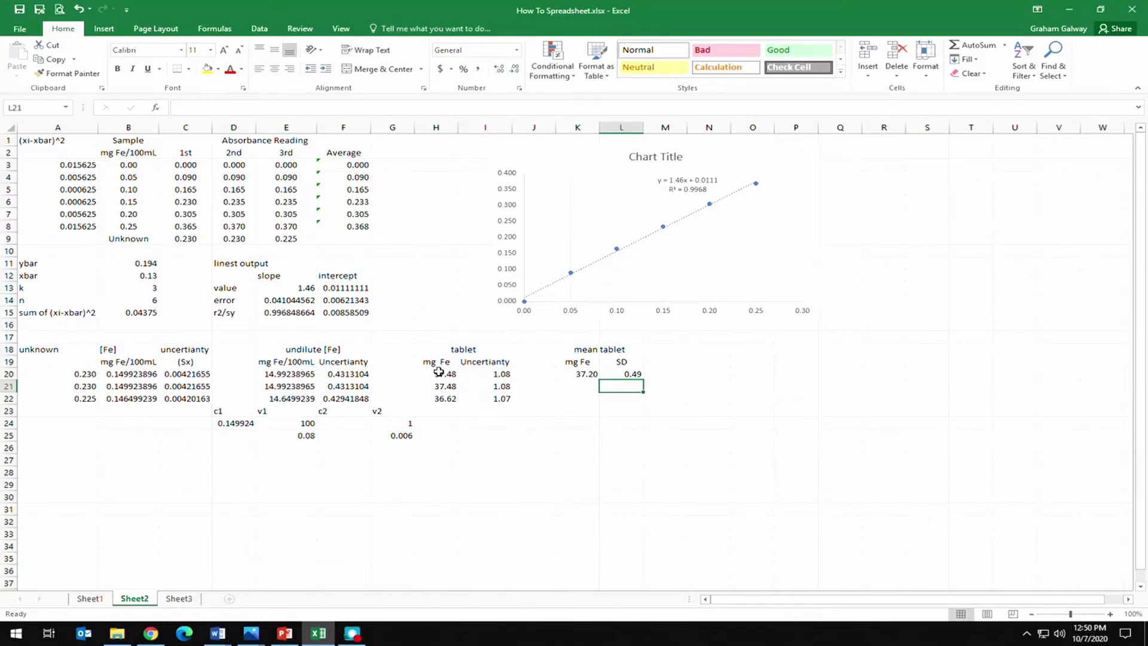
pyautogui.moveTo(439, 372); pyautogui.dragTo(618, 396)
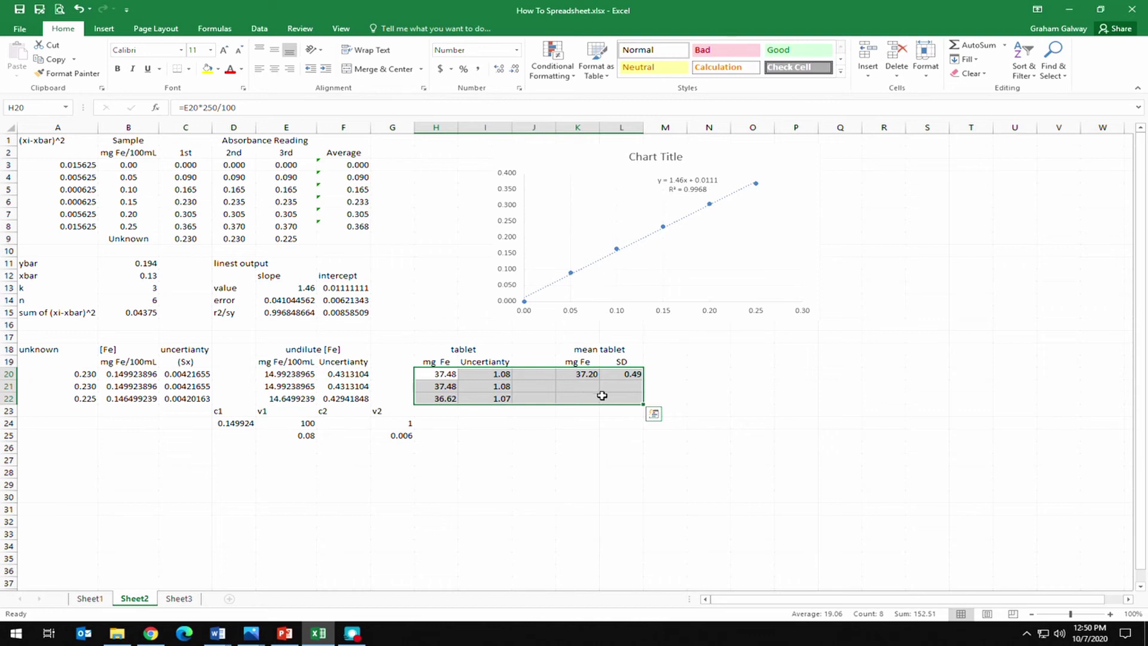
# Enter the student's name, Lab Section A1 and Sample No. 112 in the Word report header.
pyautogui.moveTo(219, 632)
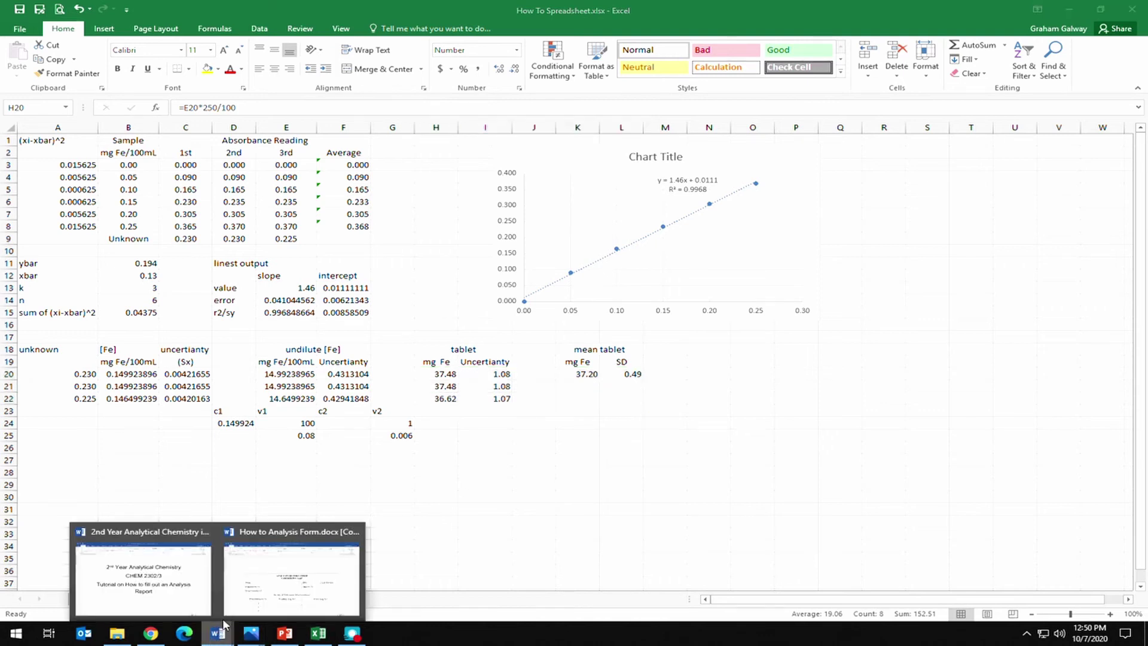
pyautogui.click(269, 589)
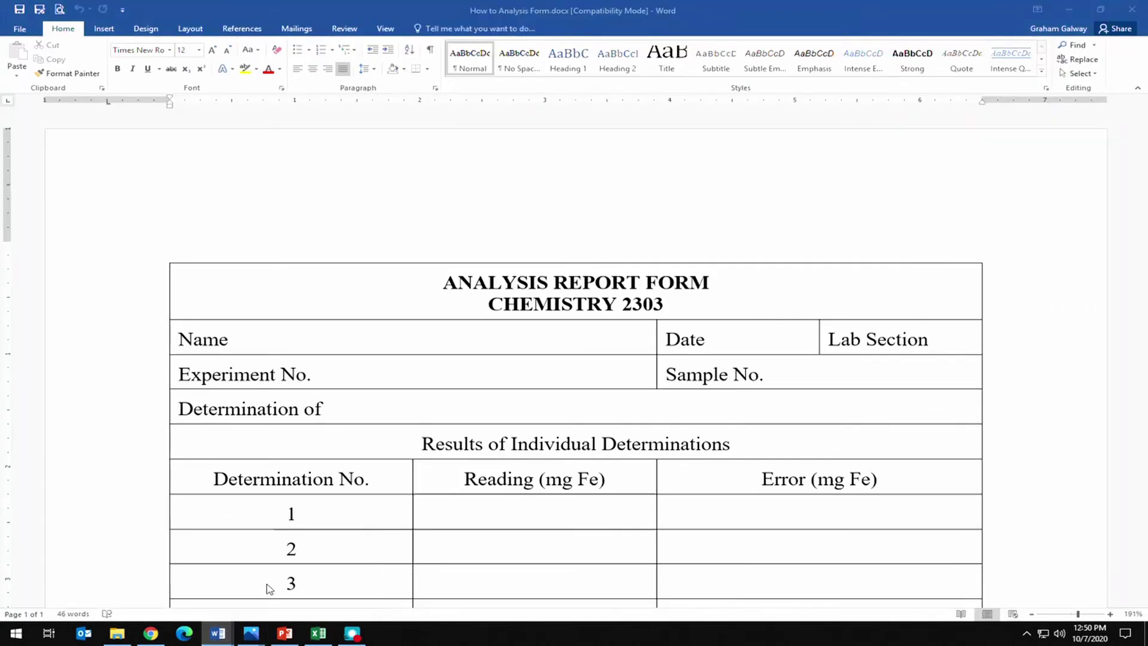
pyautogui.click(326, 333)
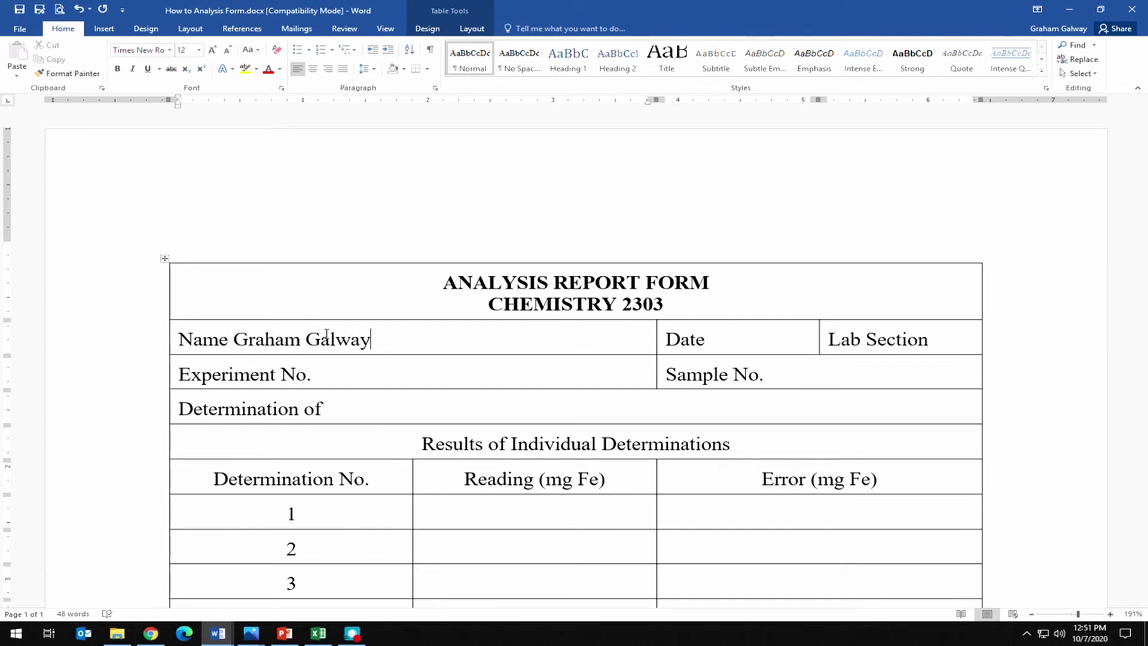
pyautogui.click(359, 380)
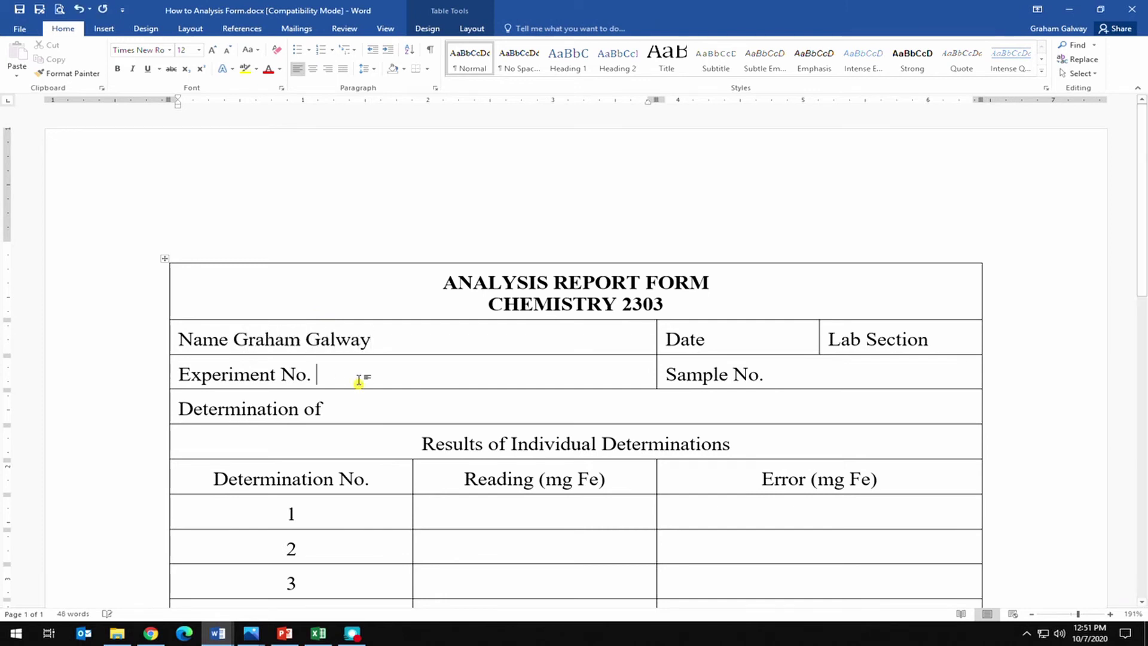
pyautogui.click(394, 336)
pyautogui.write('Student#')
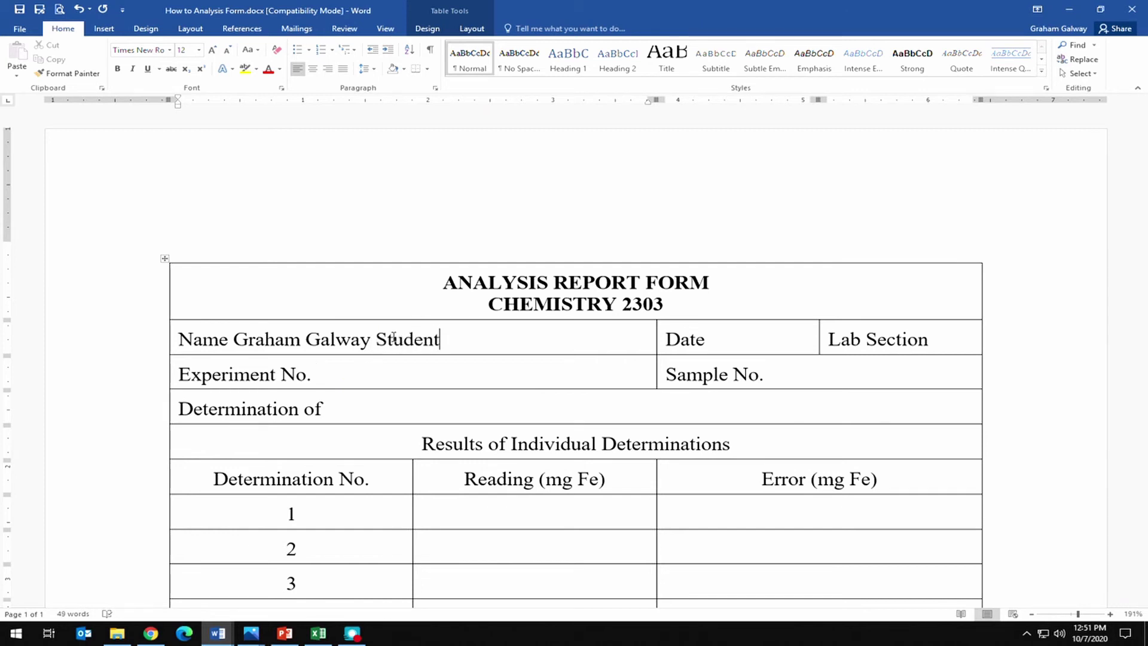
pyautogui.click(755, 342)
pyautogui.click(961, 345)
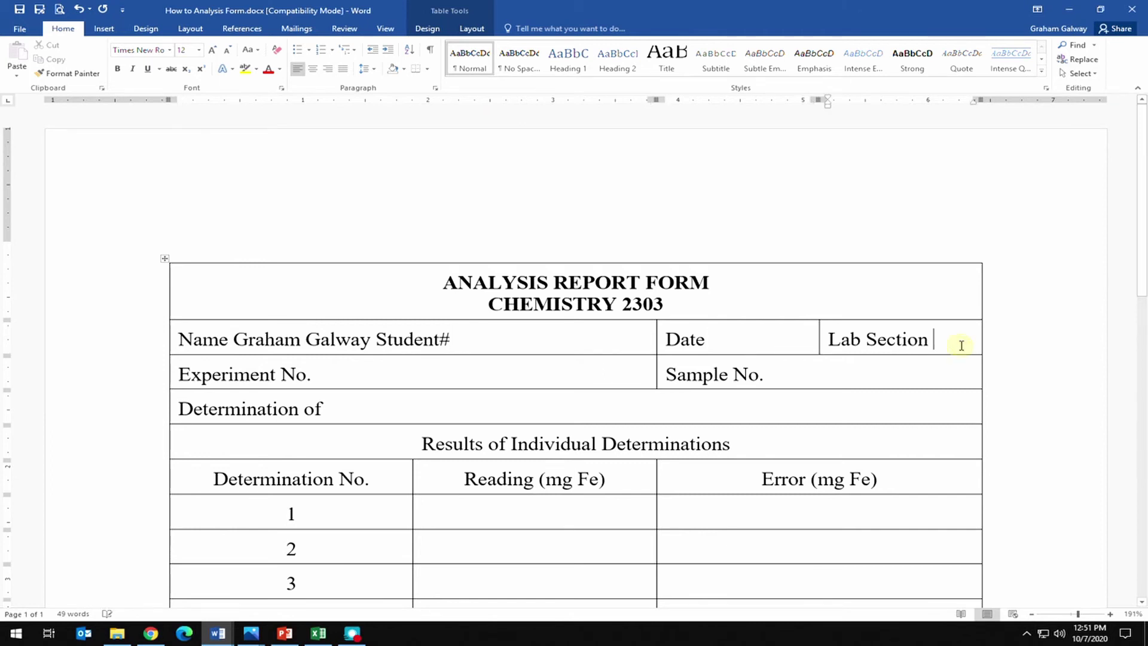
pyautogui.write('A1')
pyautogui.click(825, 373)
pyautogui.write('112')
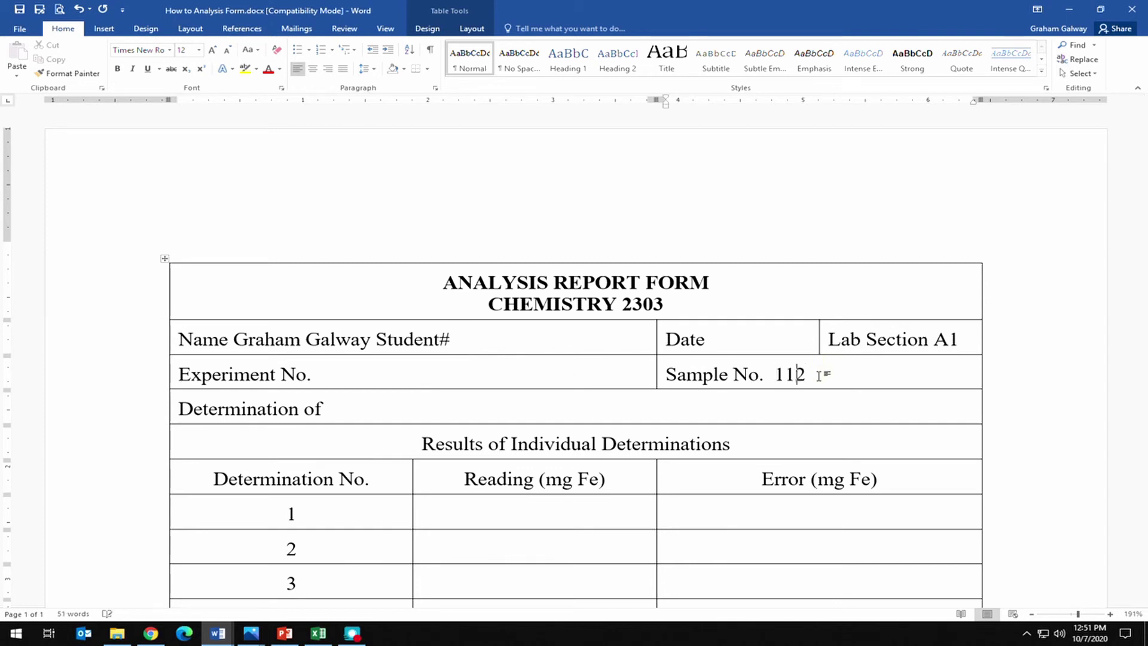
# Fill Experiment No. 1 with 'Determination of Iron in Vitamin' on the row below.
pyautogui.click(351, 371)
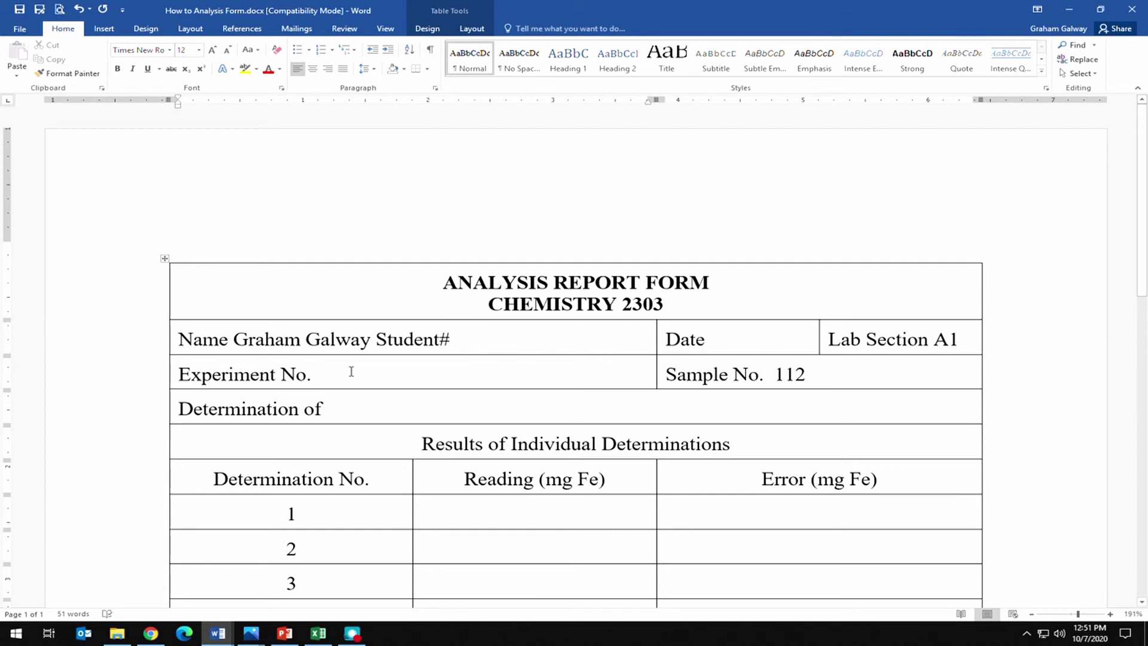
pyautogui.write('1 - ')
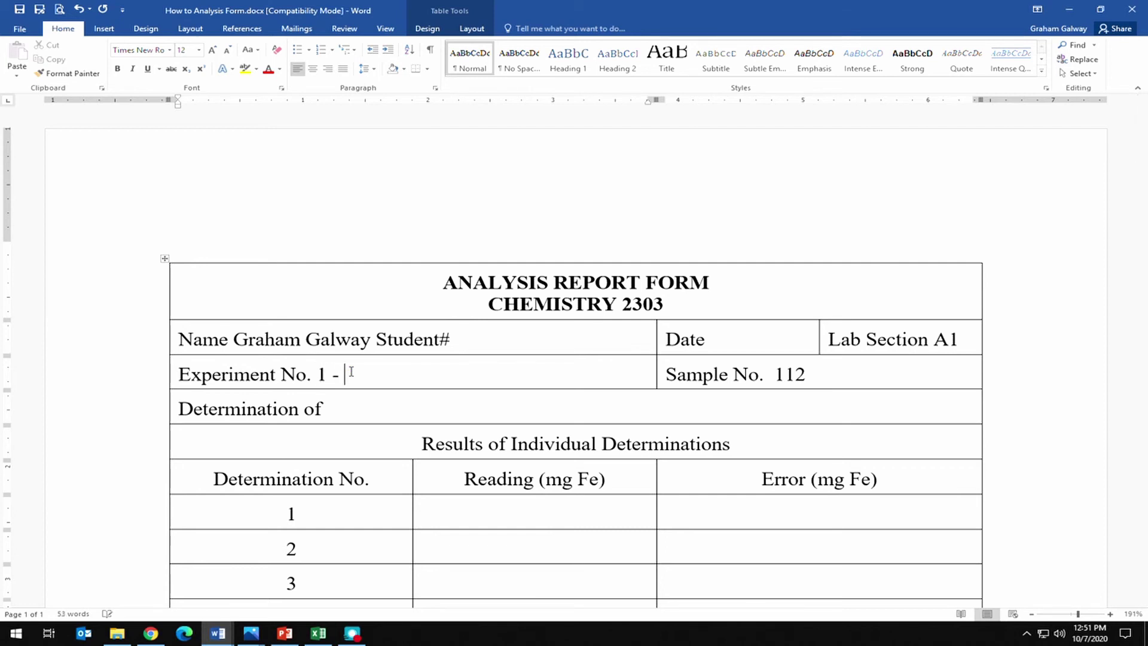
pyautogui.write('Determinat')
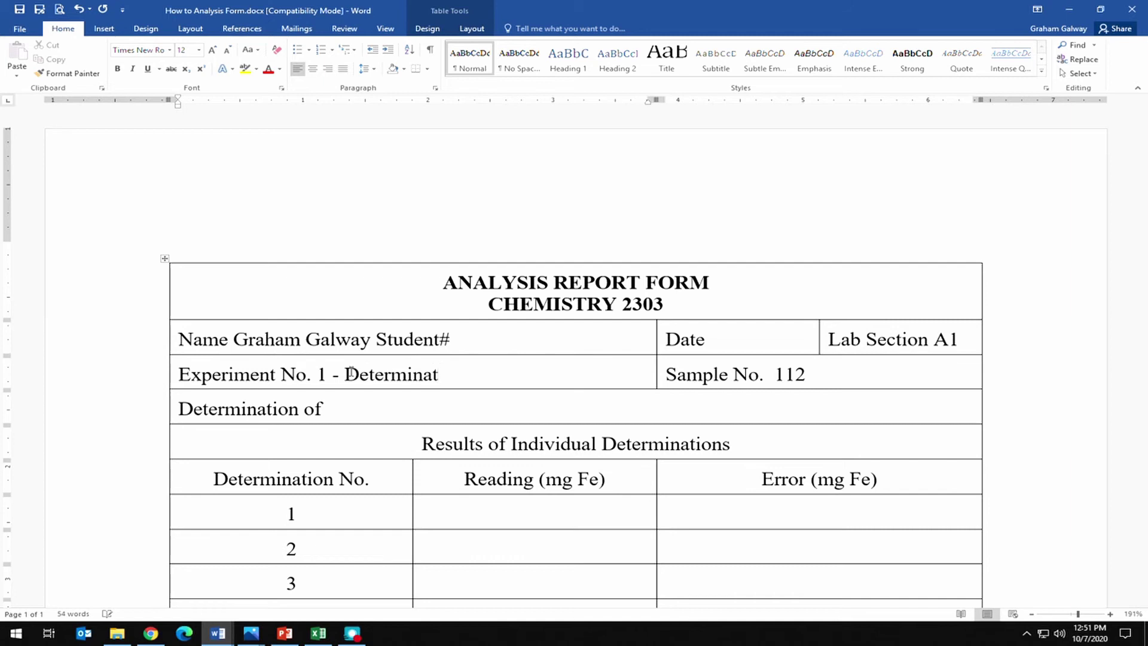
pyautogui.write('ion of ')
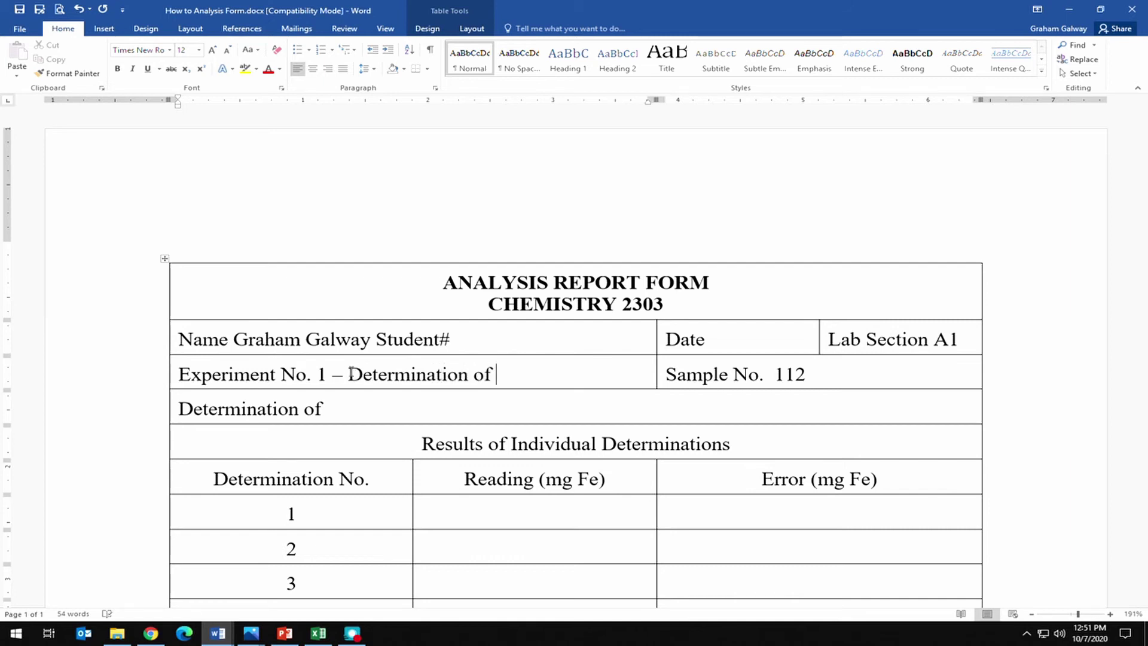
pyautogui.write('Iron in ')
pyautogui.write('Vitam')
pyautogui.write('ion')
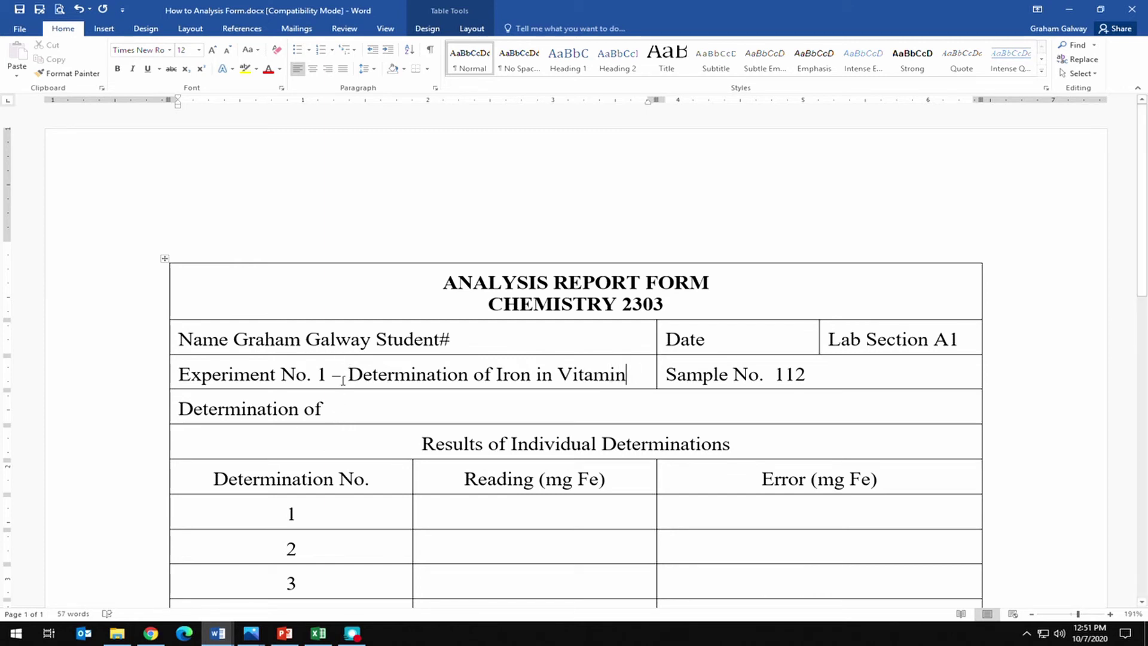
pyautogui.moveTo(349, 374); pyautogui.dragTo(359, 412)
pyautogui.click(469, 407)
pyautogui.press('Delete')
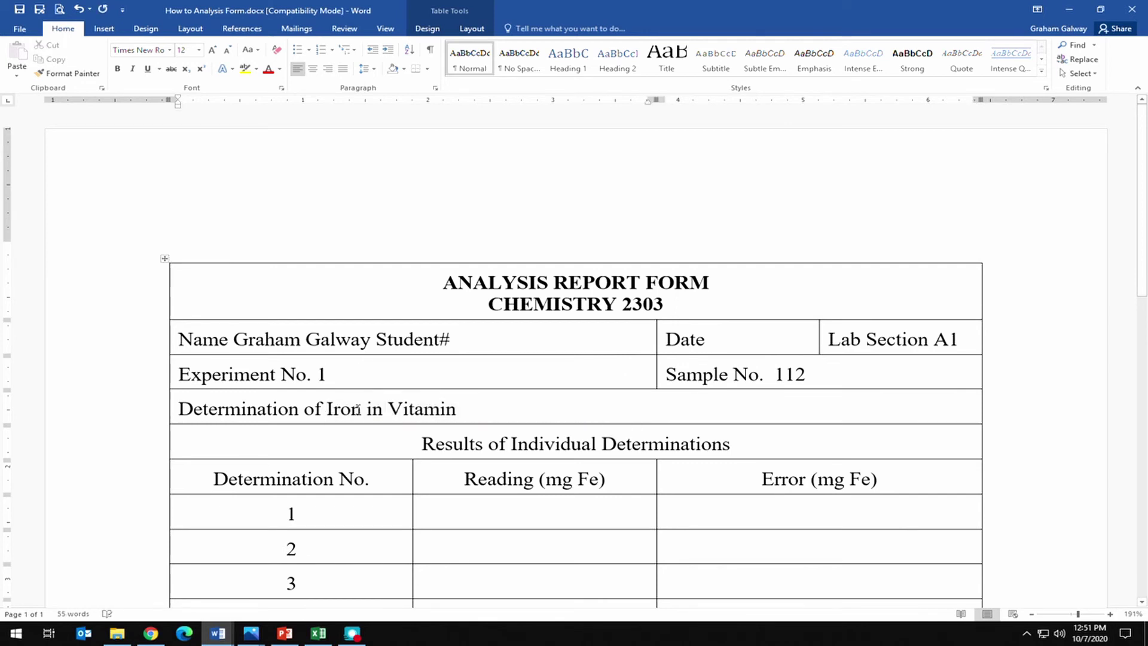
pyautogui.scroll(-3, 397, 454)
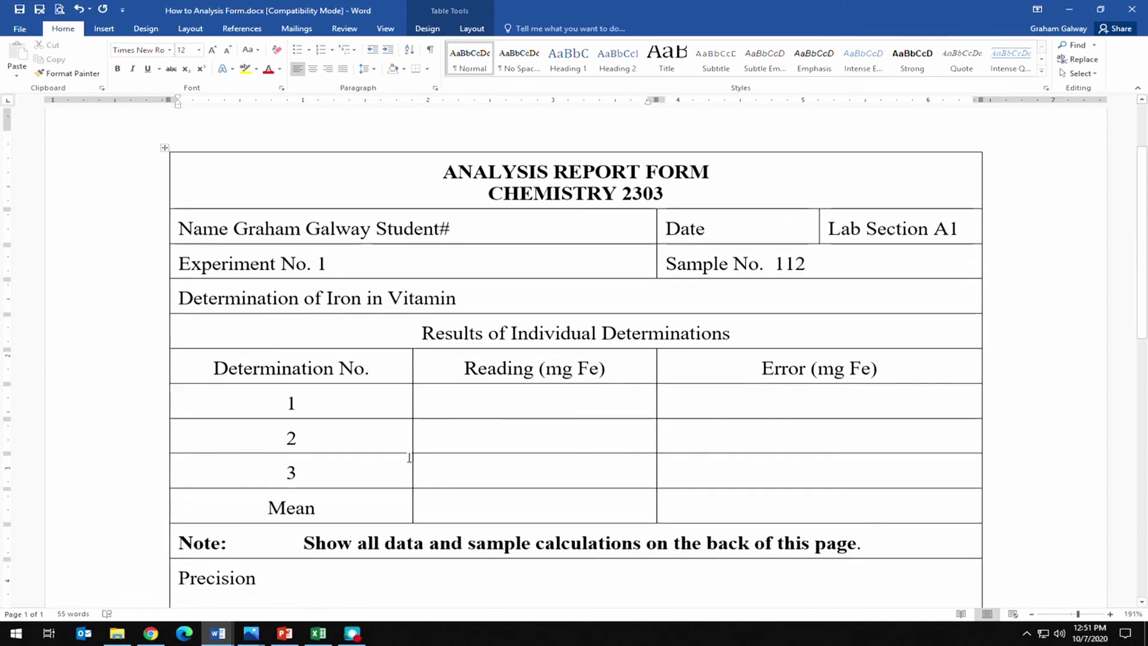
pyautogui.click(1100, 9)
# Arrange the Word and Excel windows side by side on screen.
pyautogui.moveTo(555, 68); pyautogui.dragTo(930, 61)
pyautogui.click(1100, 9)
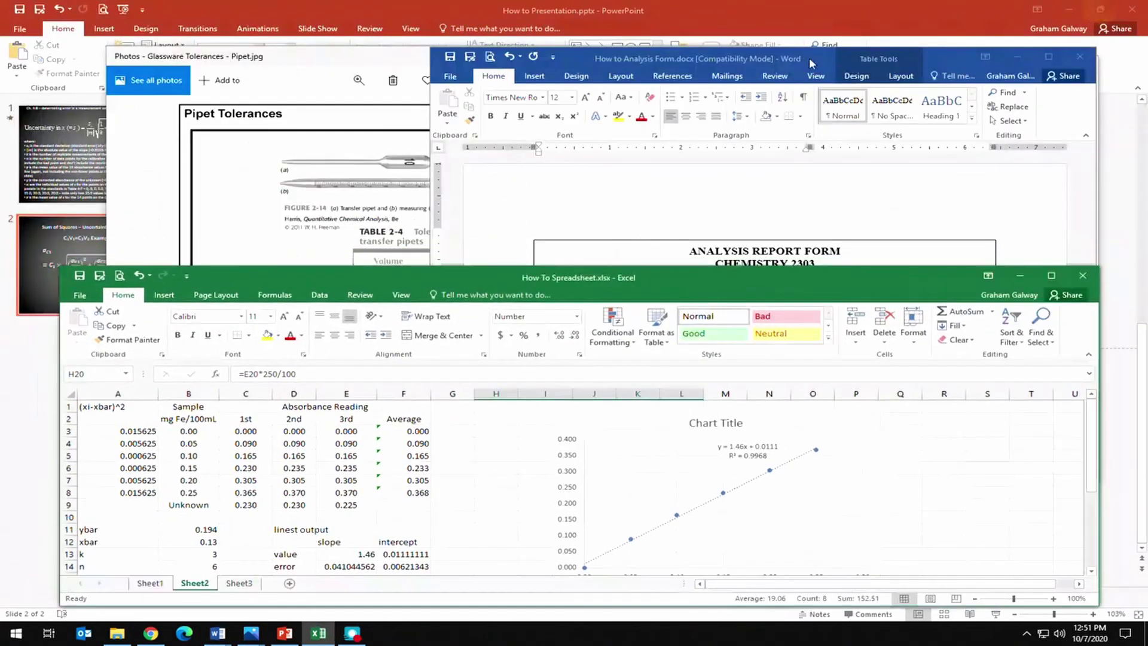
pyautogui.moveTo(719, 278); pyautogui.dragTo(654, 264)
pyautogui.scroll(-2, 363, 459)
pyautogui.scroll(-1, 363, 460)
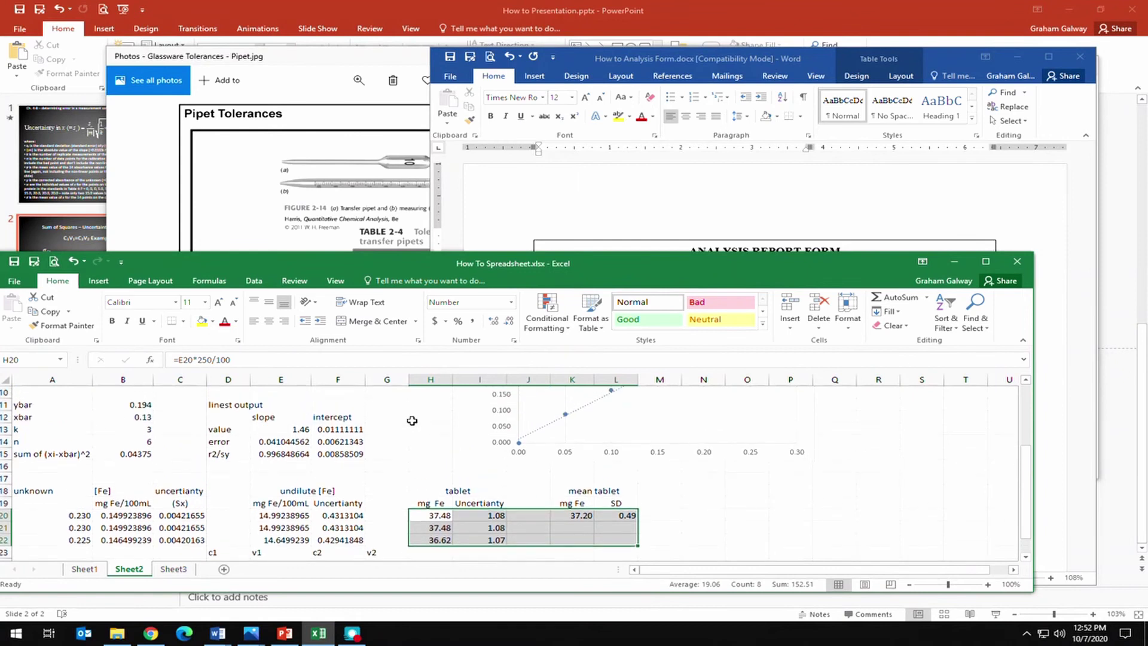
pyautogui.moveTo(756, 258); pyautogui.dragTo(689, 283)
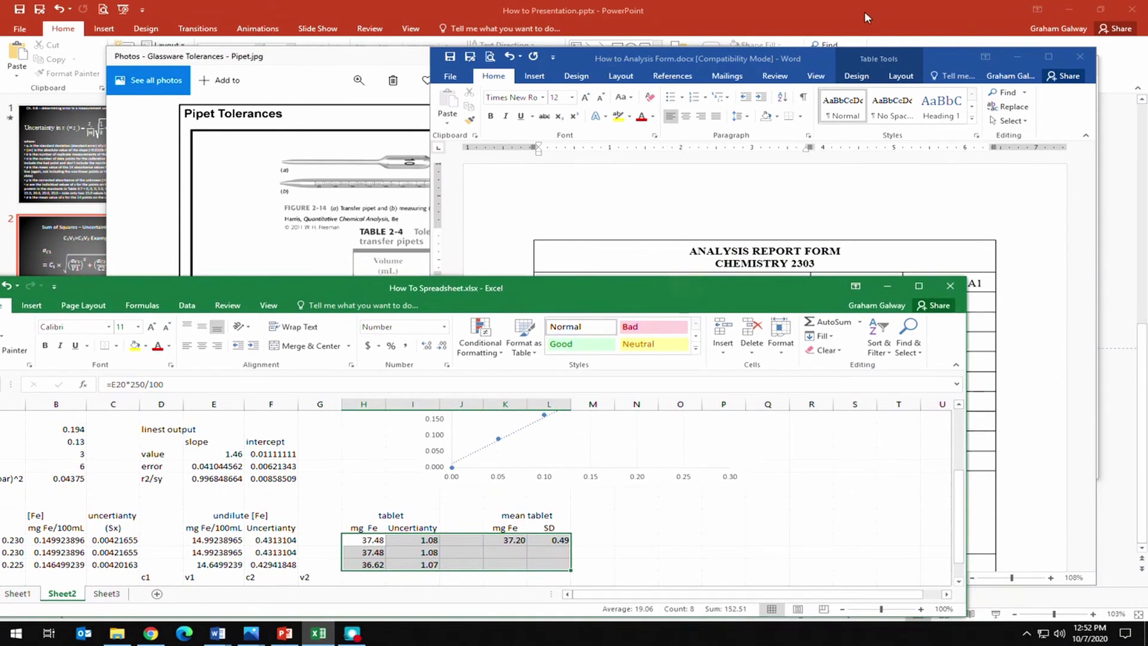
pyautogui.moveTo(818, 55); pyautogui.dragTo(943, 27)
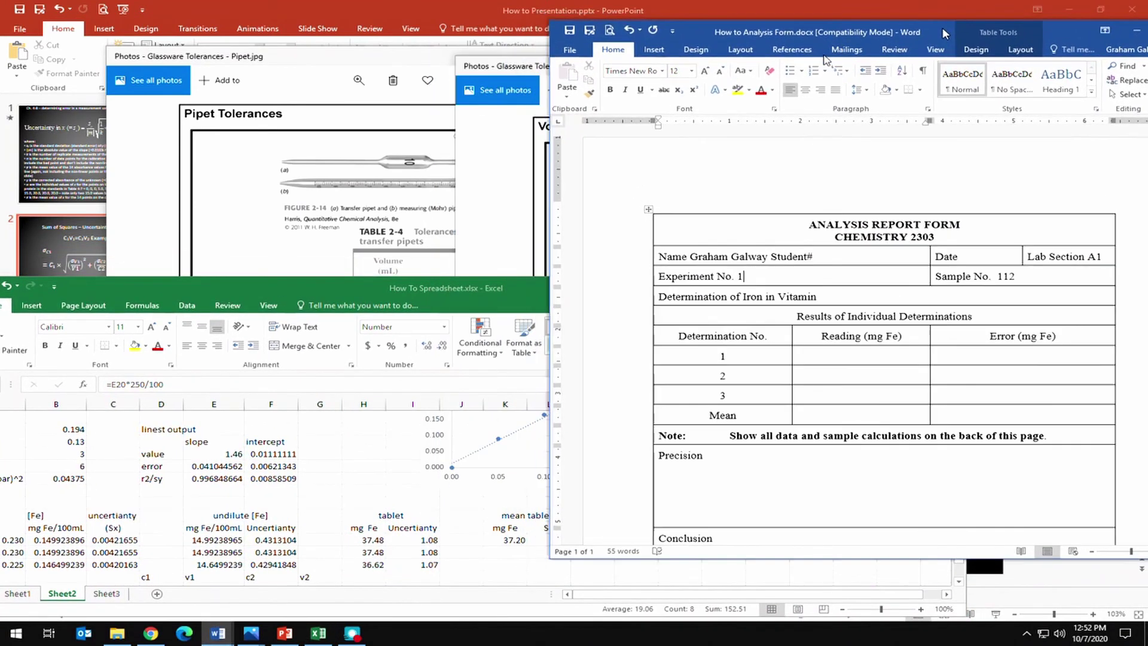
# Enter readings 37.48, 37.48 and 36.62 and the mean 37.20 in the Reading column.
pyautogui.click(846, 357)
pyautogui.write('3')
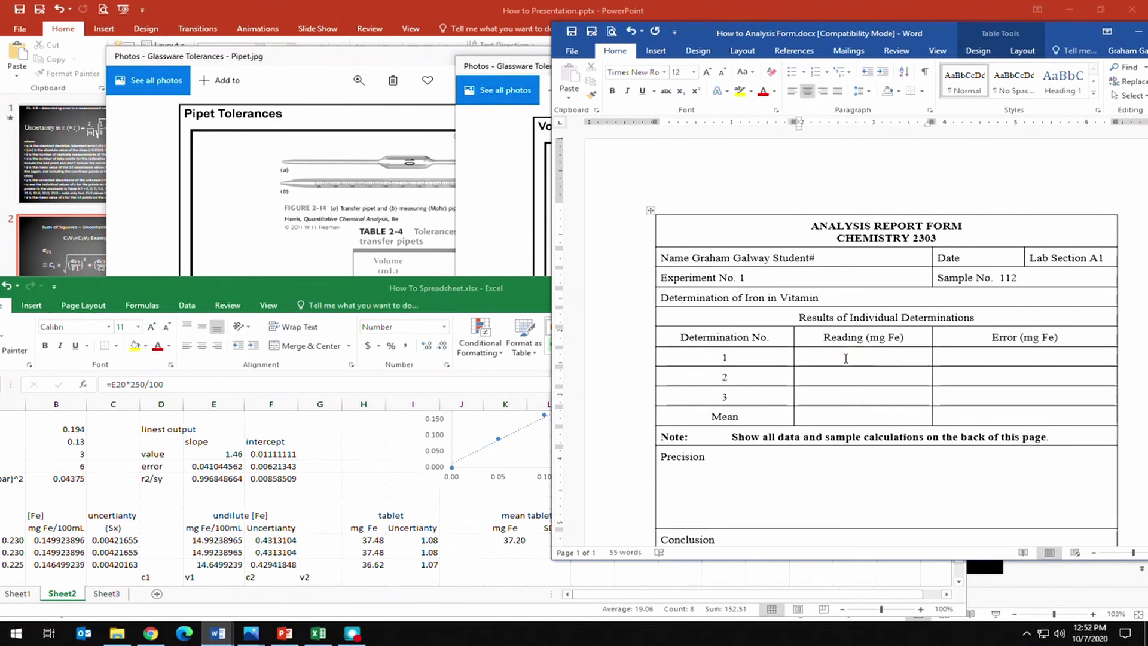
pyautogui.write('7.48')
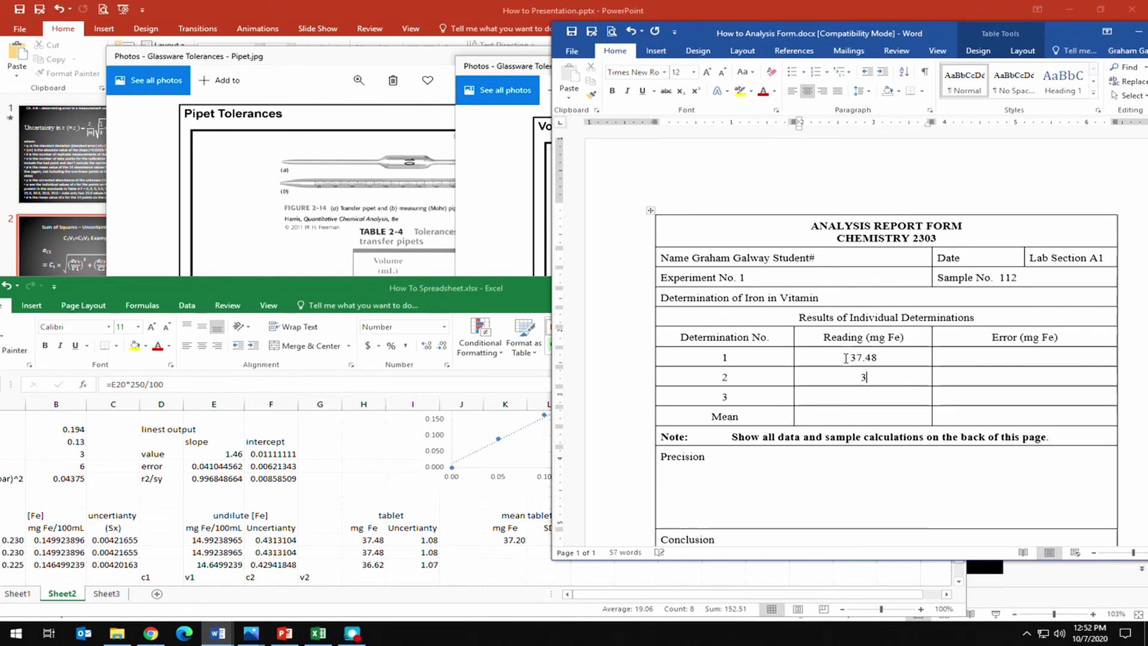
pyautogui.write('37.48')
pyautogui.press('Return')
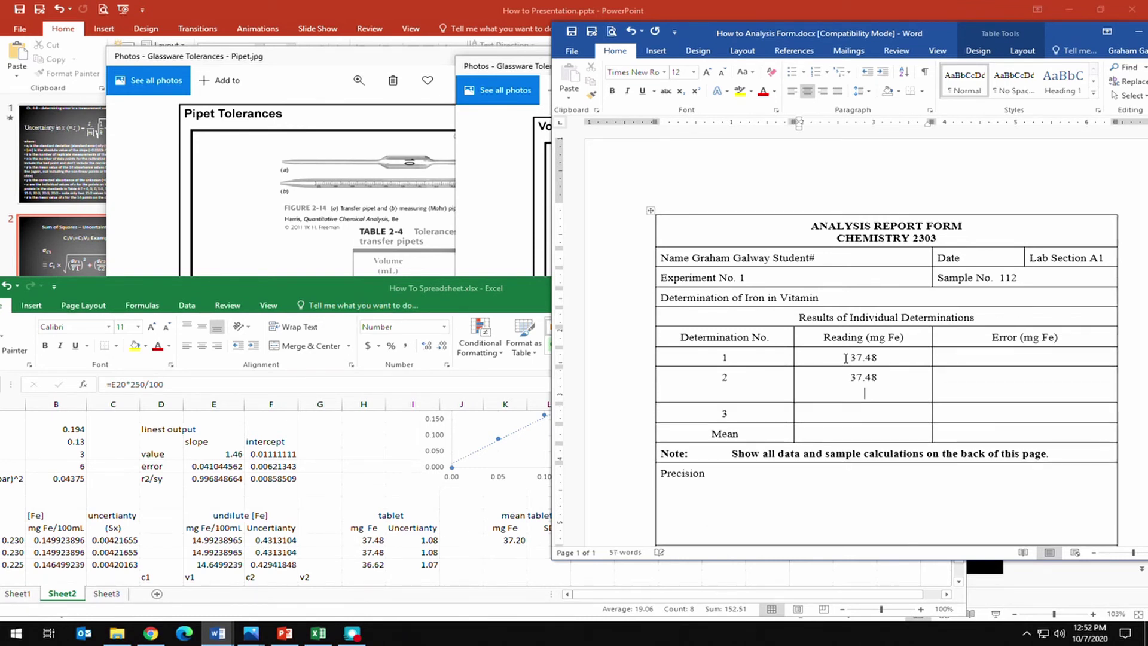
pyautogui.hotkey('ctrl', 'l')
pyautogui.press('BackSpace')
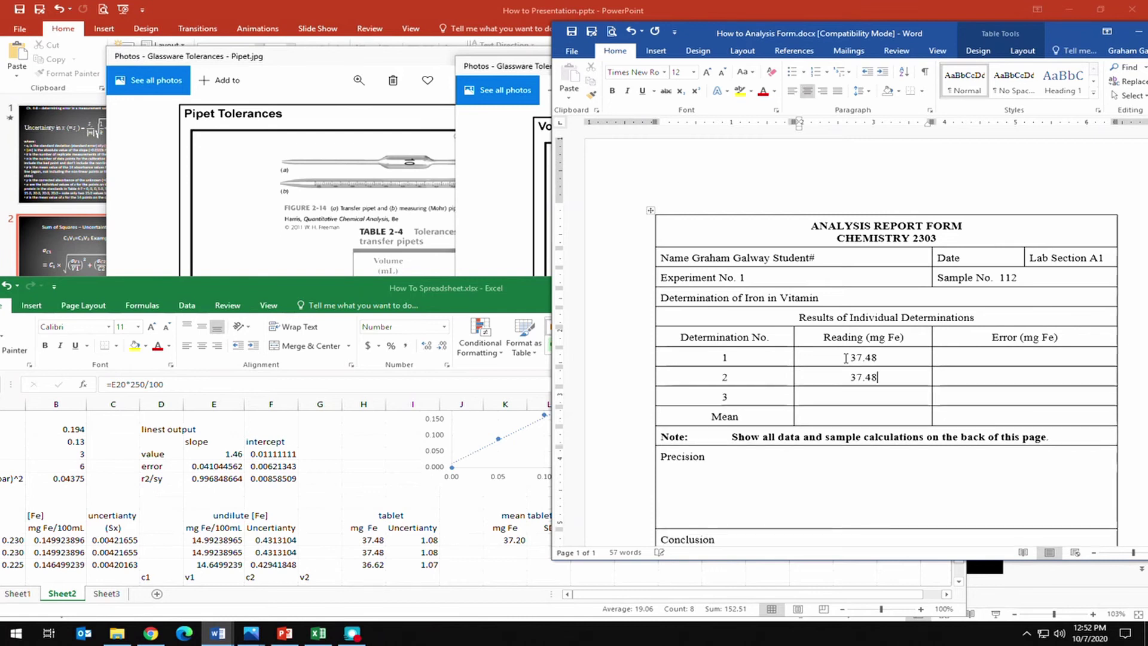
pyautogui.press('Down')
pyautogui.write('36.62')
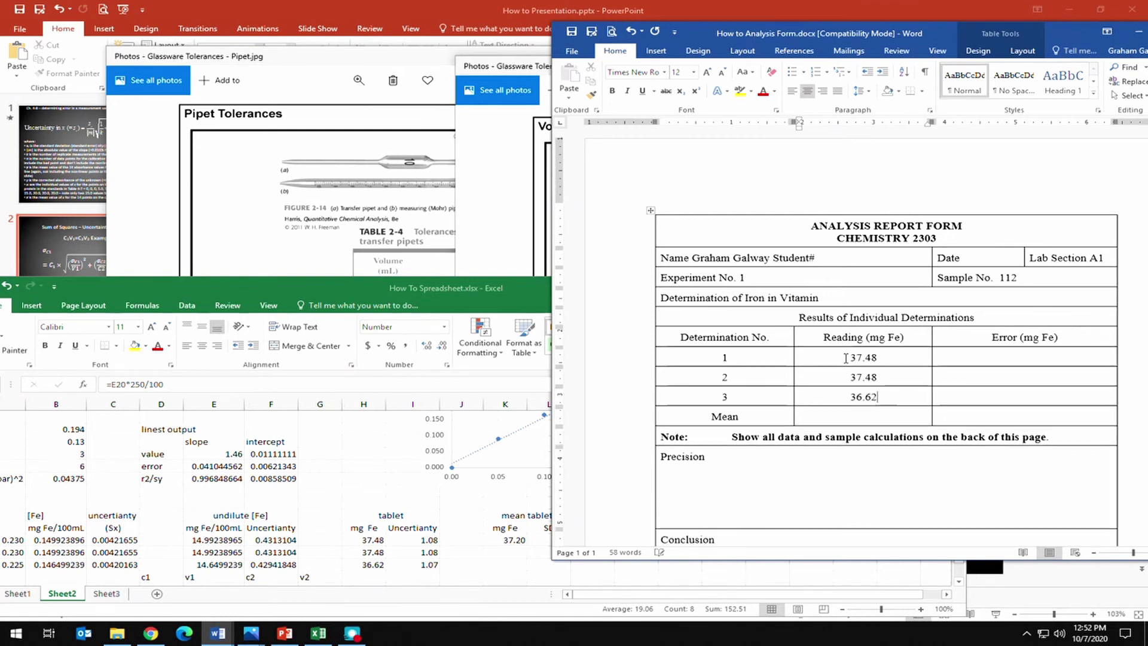
pyautogui.press('Down')
pyautogui.write('37.20')
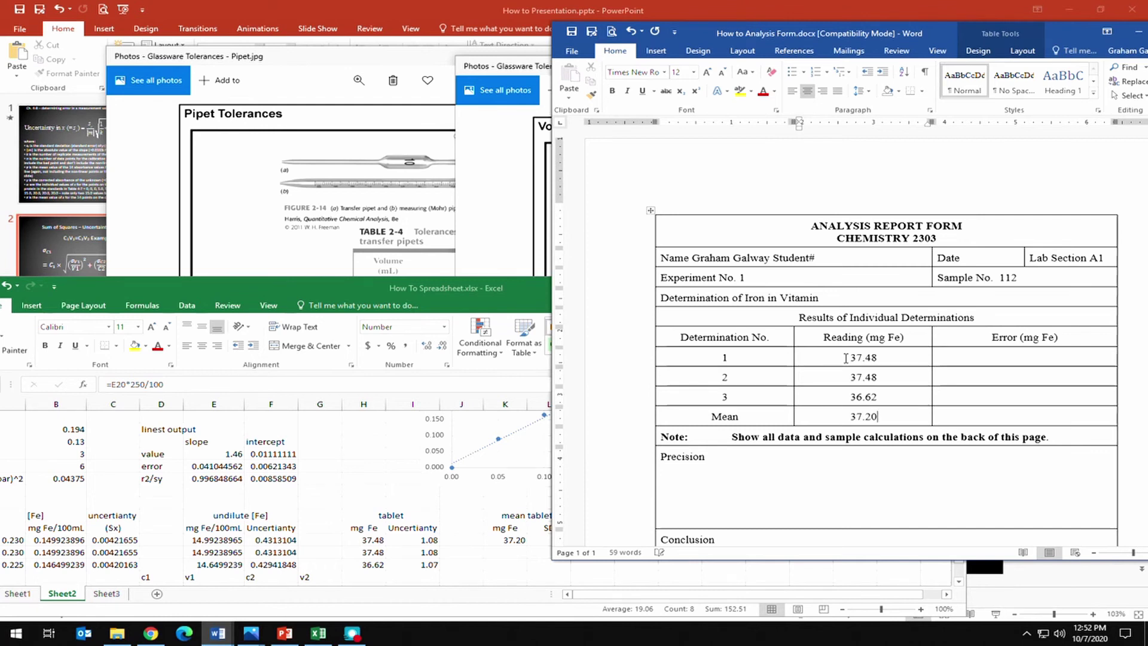
pyautogui.press('Tab')
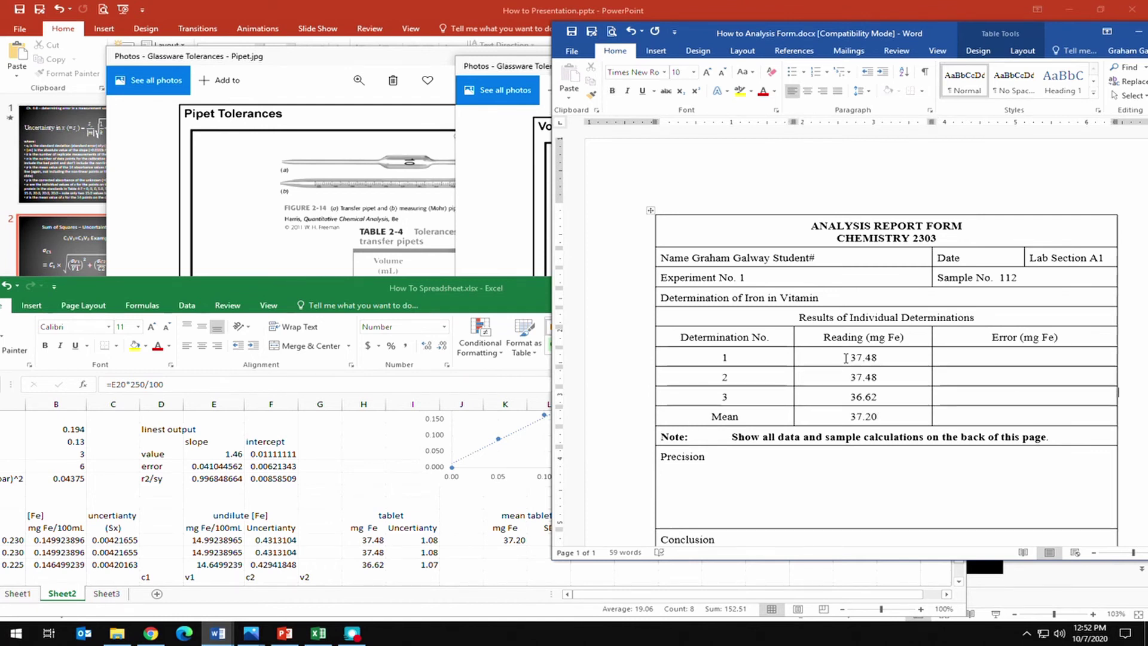
# Enter errors 1.08, 1.08 and 1.07 in the Error column.
pyautogui.click(1023, 357)
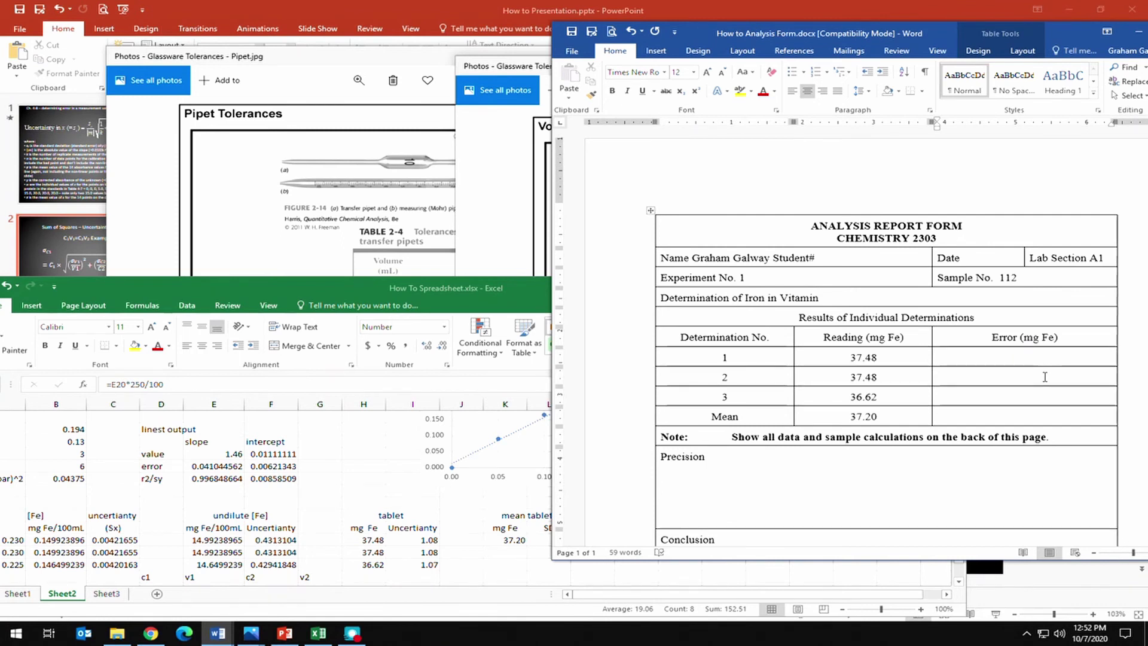
pyautogui.write('1.08')
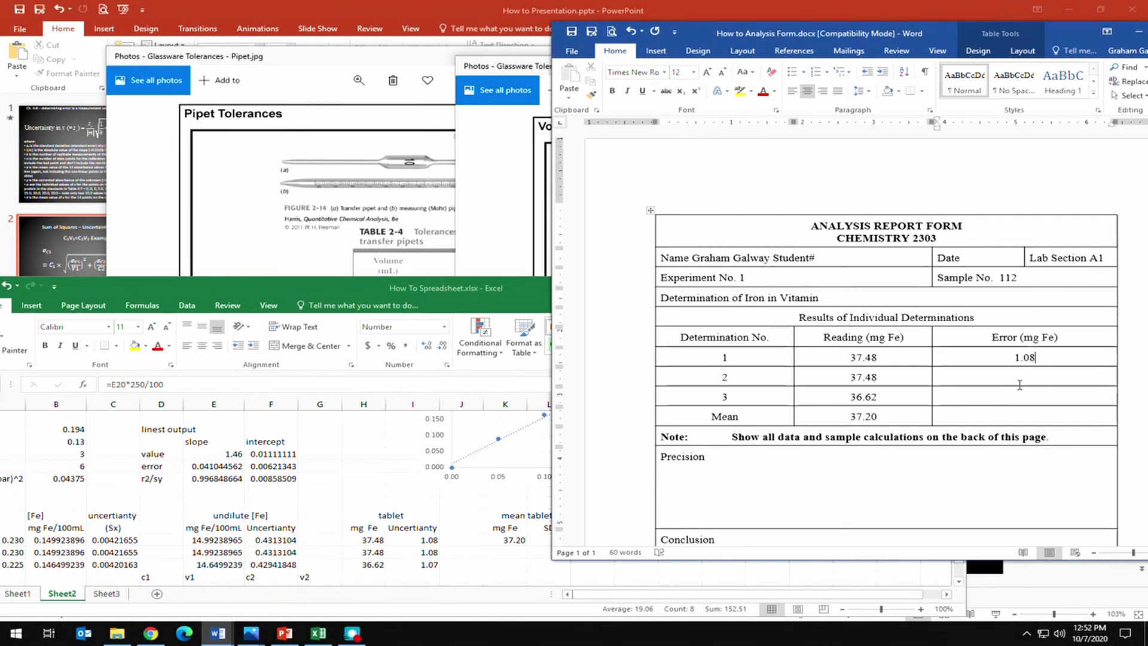
pyautogui.click(1023, 376)
pyautogui.write('1.08')
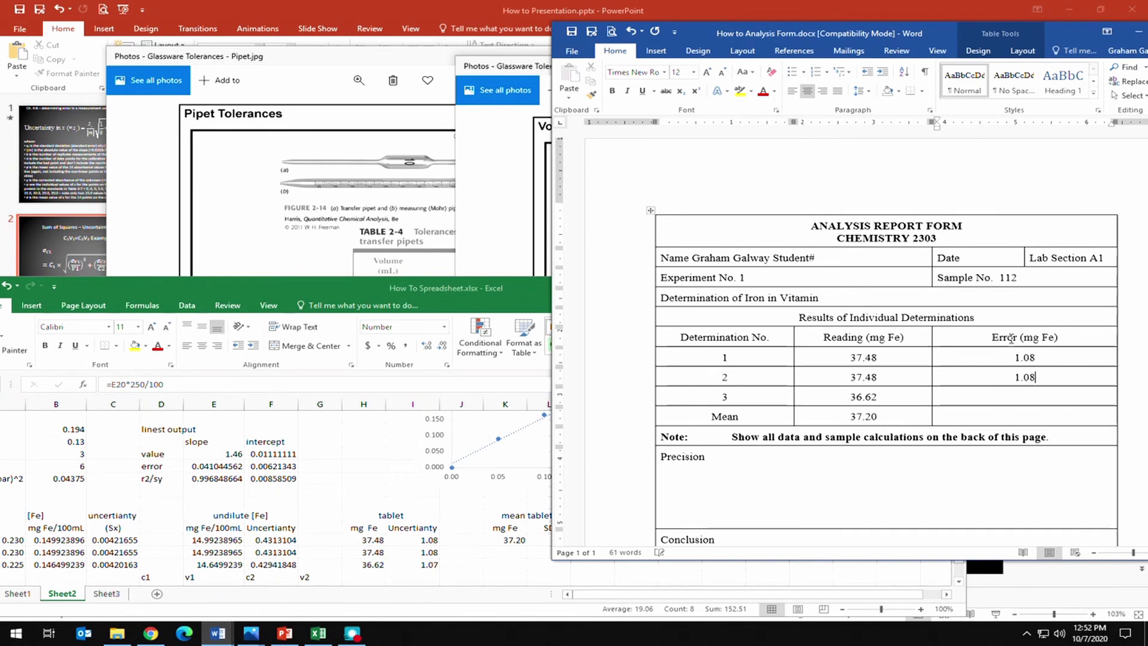
pyautogui.click(1029, 397)
pyautogui.write('1.07')
pyautogui.click(528, 289)
pyautogui.click(1014, 421)
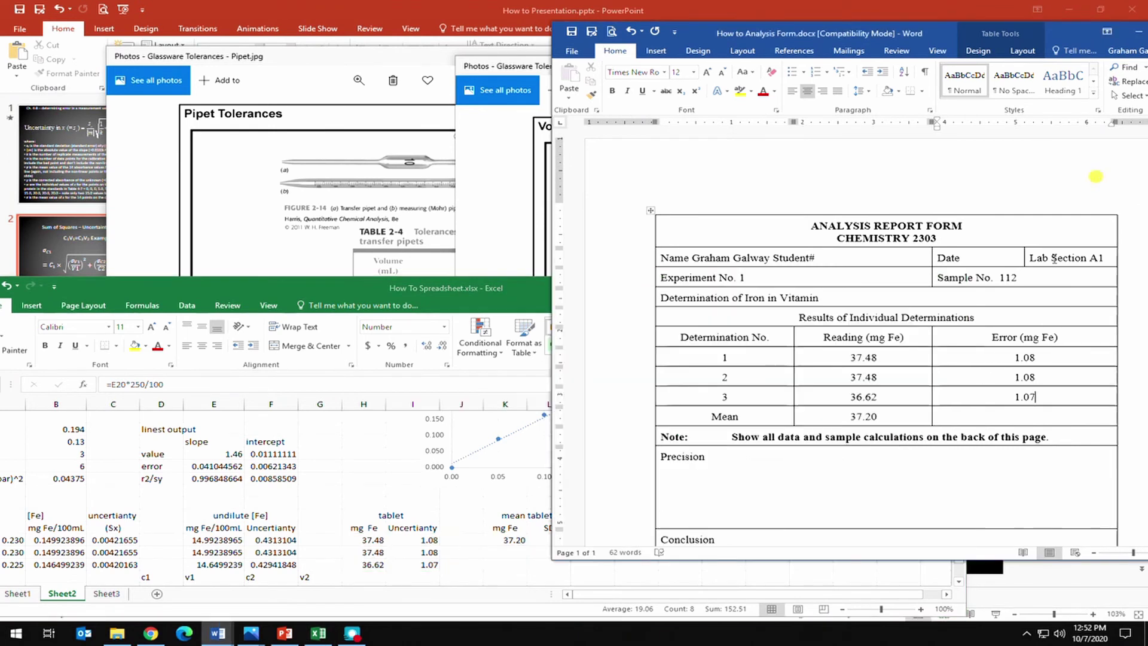
# Enter 0.49 as the mean's error, checking the tablet SD in Excel.
pyautogui.write('0.49')
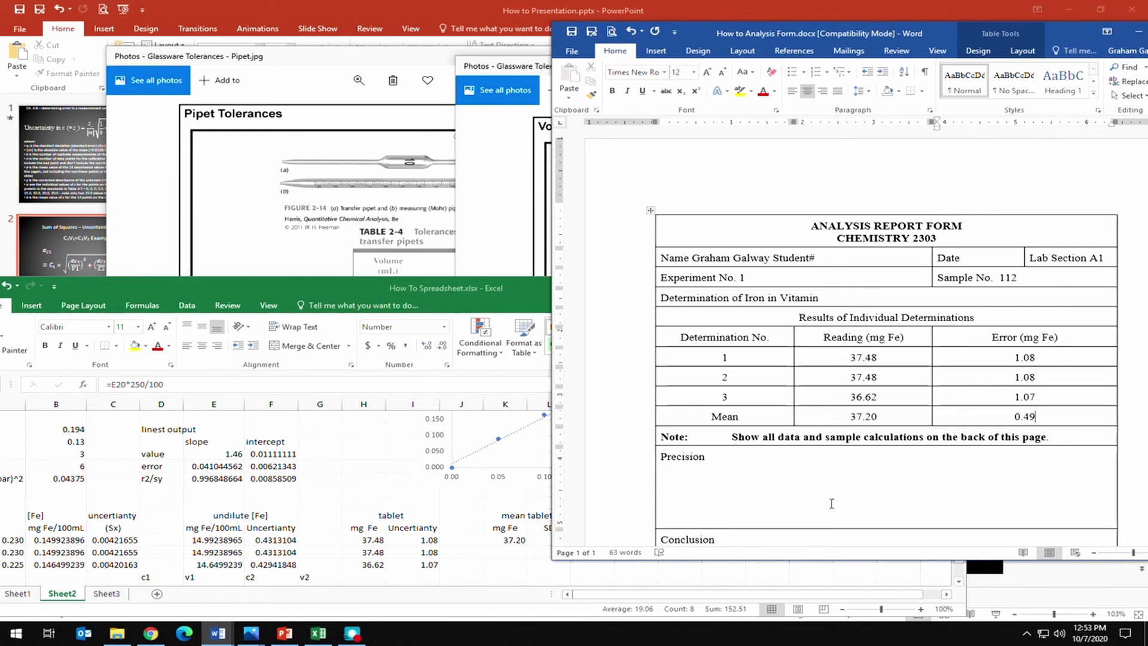
pyautogui.click(694, 471)
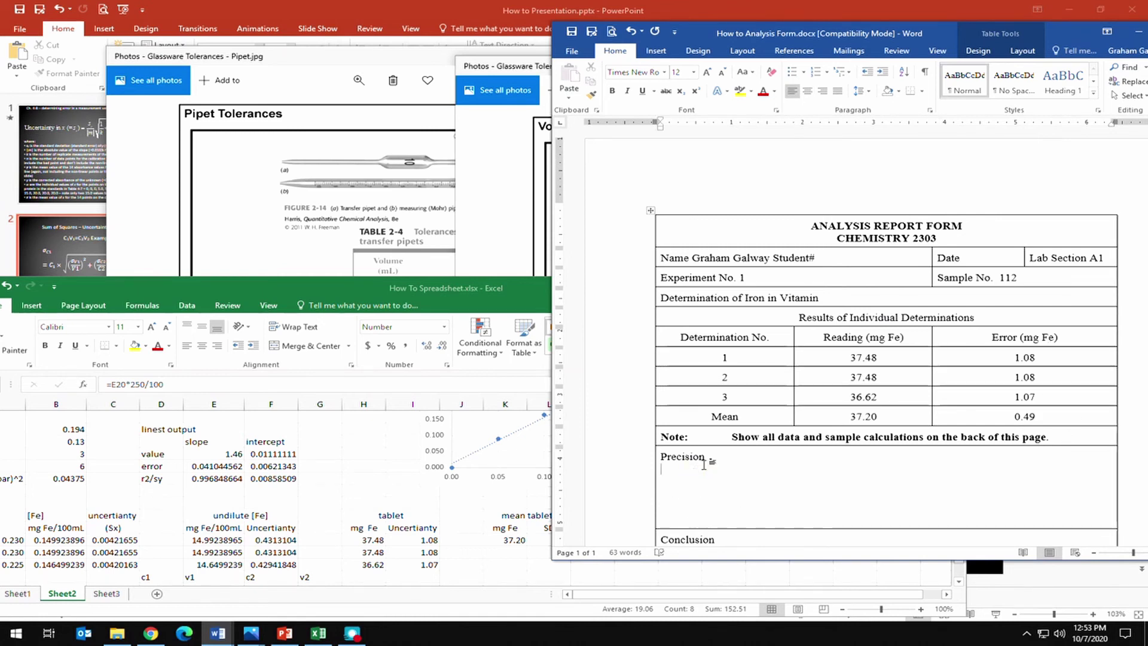
pyautogui.scroll(-3, 694, 467)
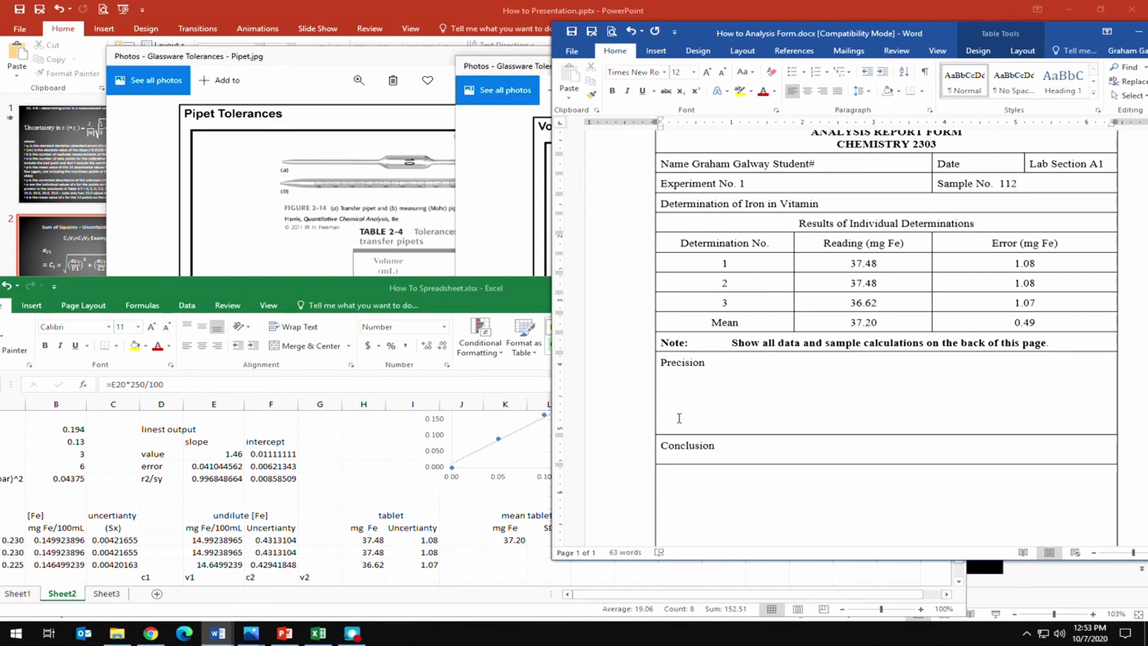
pyautogui.click(548, 534)
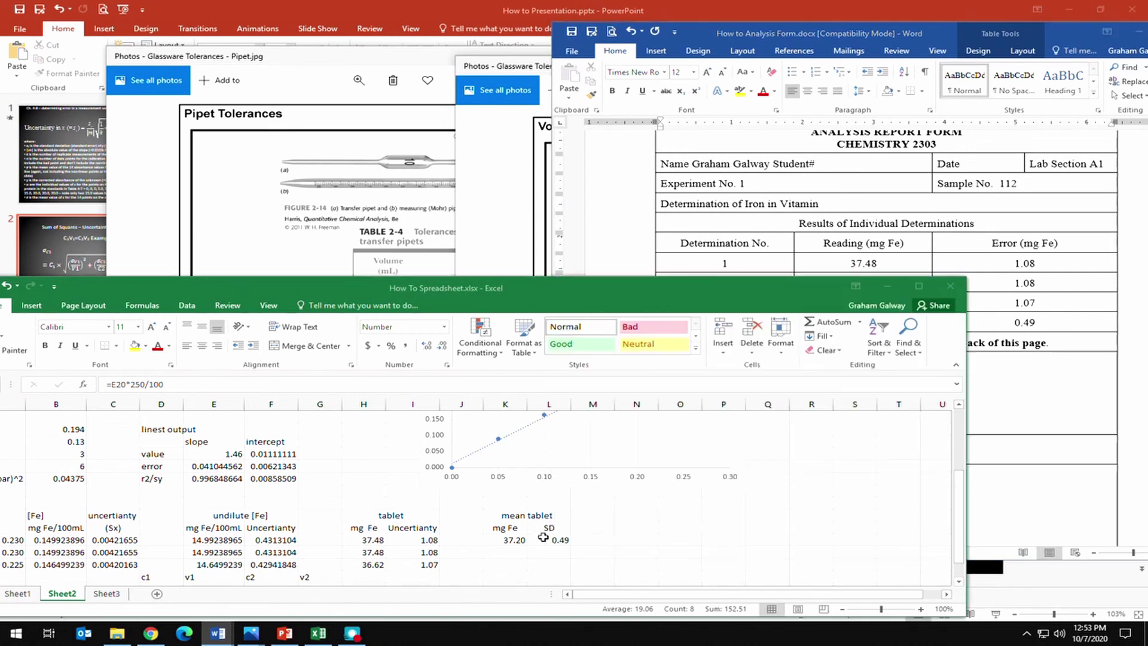
pyautogui.moveTo(547, 534); pyautogui.dragTo(562, 526)
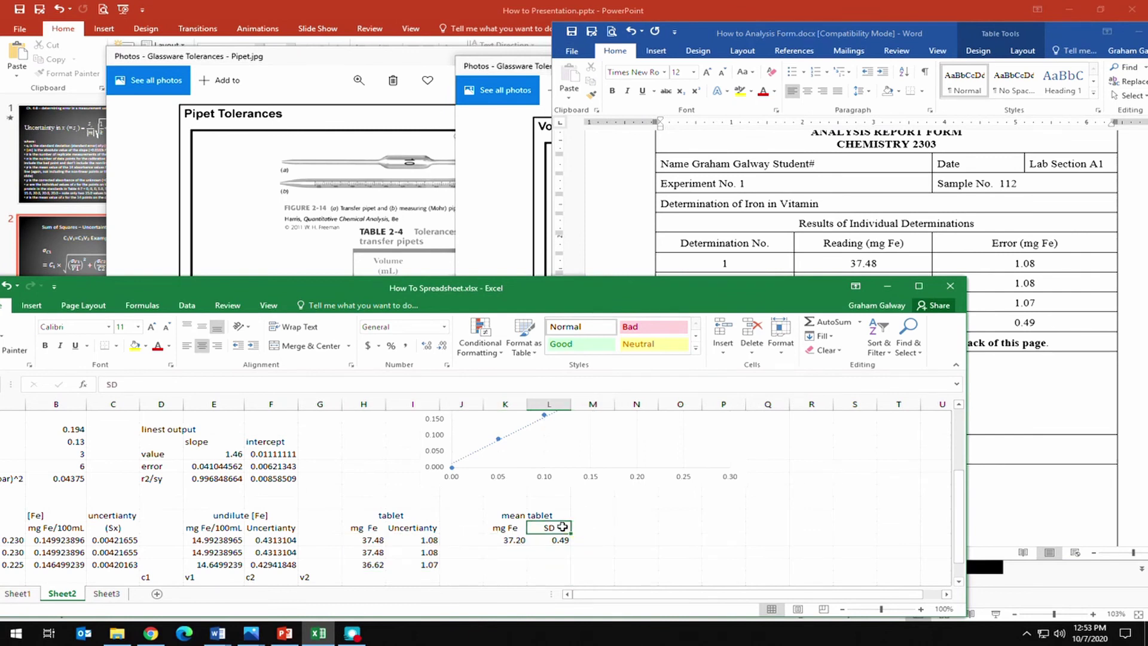
pyautogui.click(987, 371)
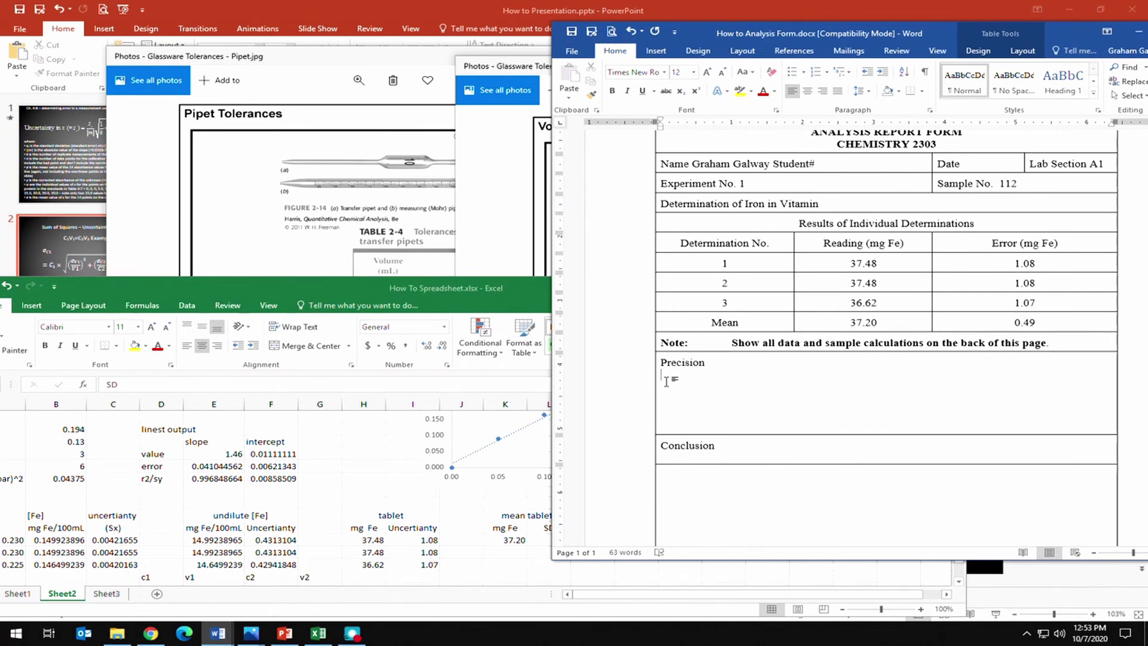
# Write 'SD formula = 0.49' under Precision and begin the conclusion sentence stating 37.20.
pyautogui.press('BackSpace')
pyautogui.press('BackSpace')
pyautogui.write('SD')
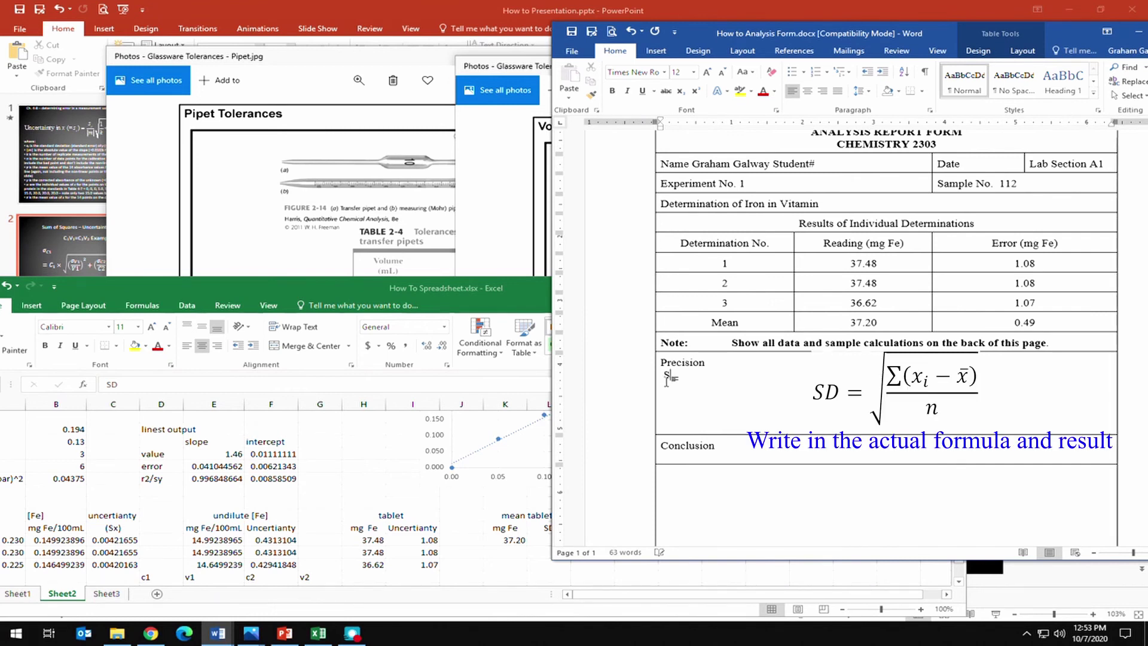
pyautogui.write(' fourma')
pyautogui.press('BackSpace')
pyautogui.press('BackSpace')
pyautogui.press('BackSpace')
pyautogui.press('BackSpace')
pyautogui.write('m')
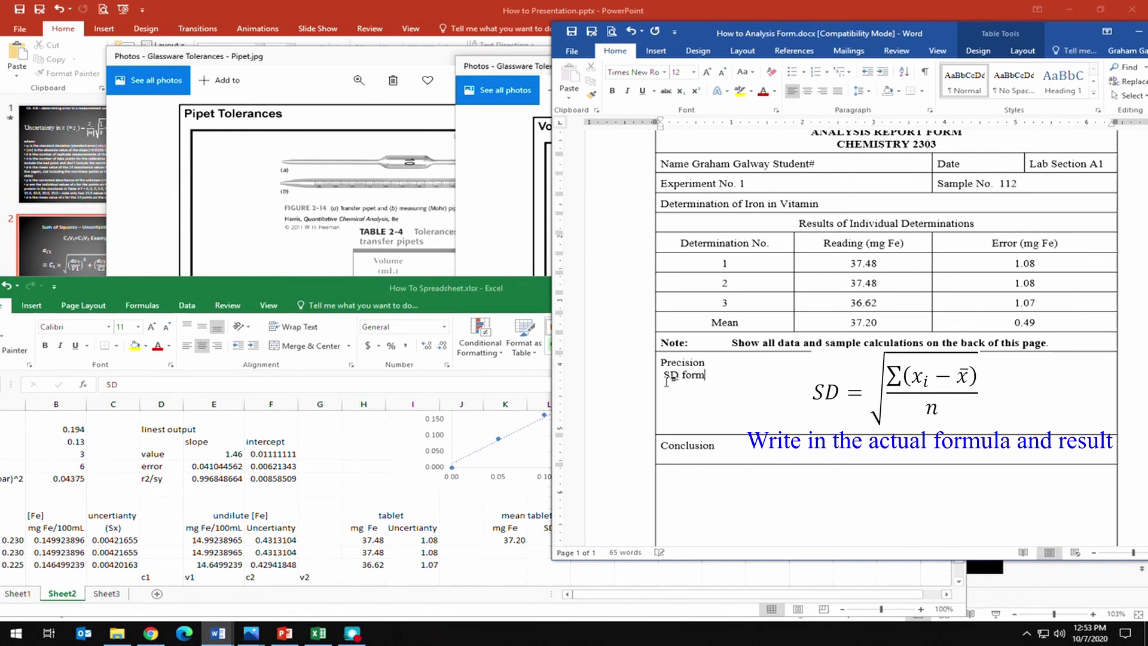
pyautogui.write('mula ')
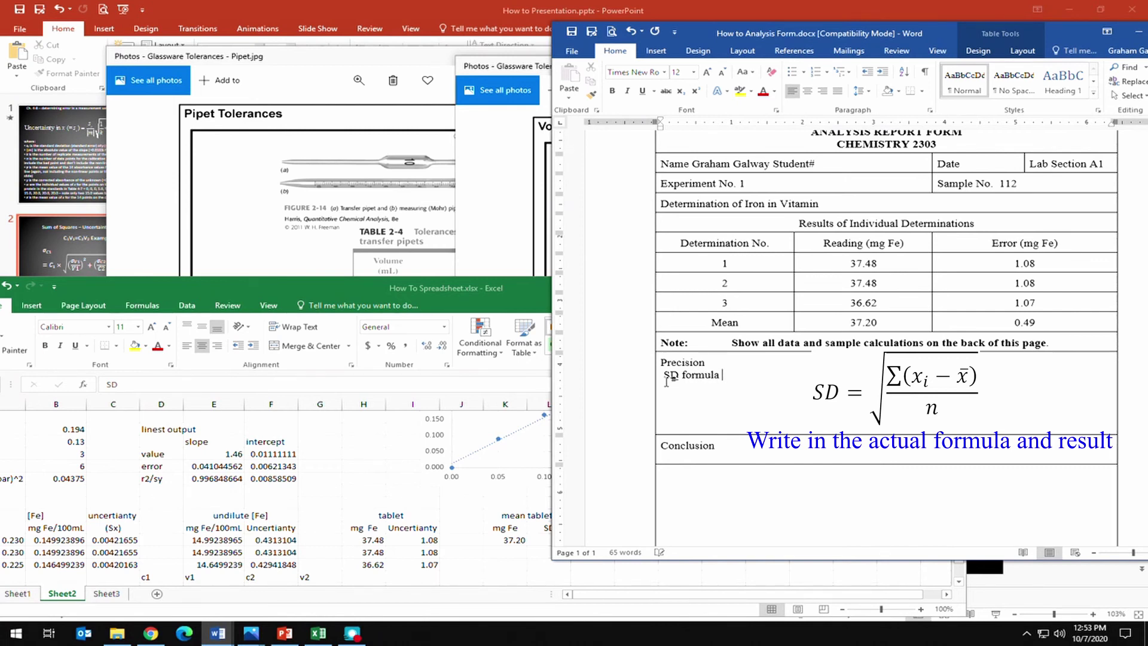
pyautogui.write('= 0.49')
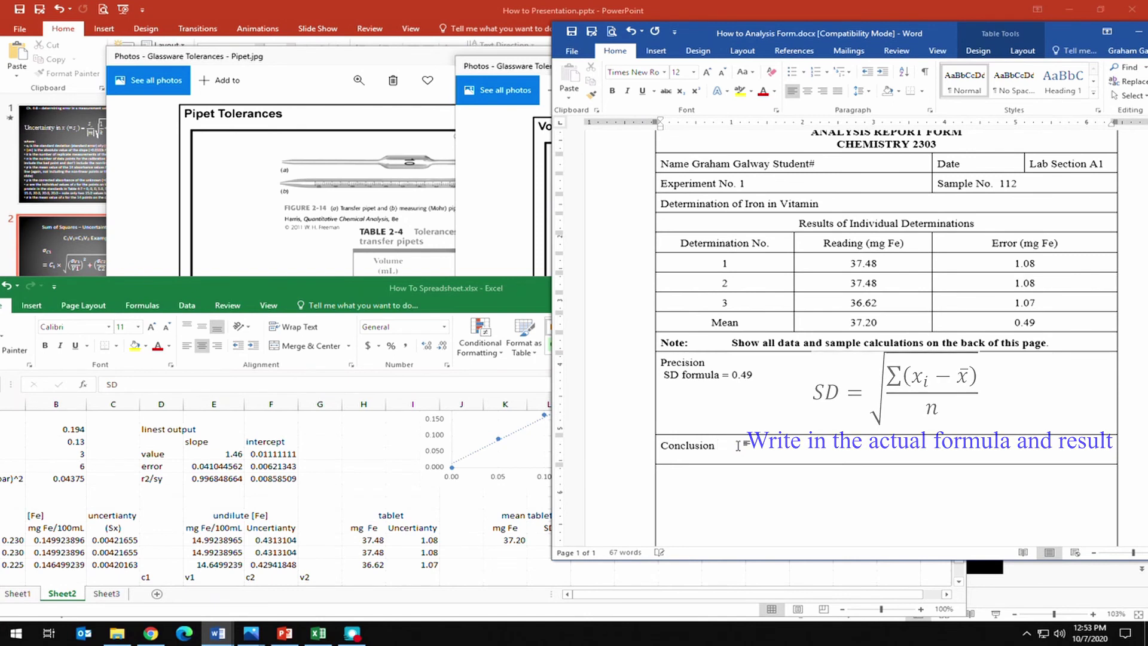
pyautogui.write(' The vitam')
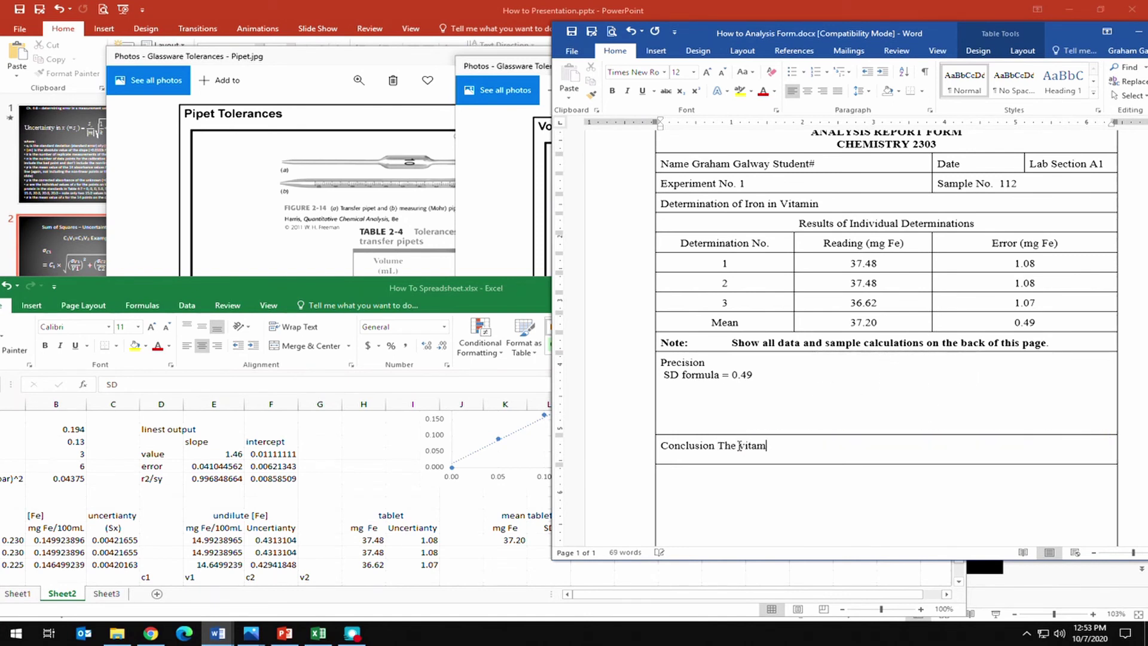
pyautogui.write('in table')
pyautogui.write(' A')
pyautogui.write('112')
pyautogui.write(' was found to have ')
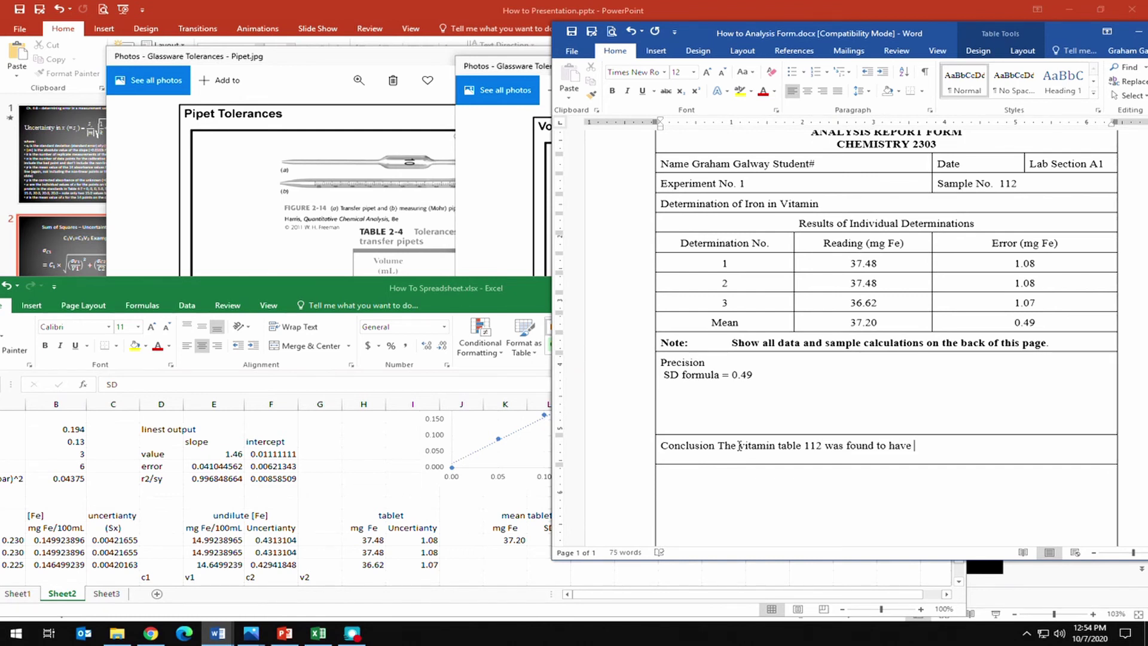
pyautogui.write('37.20')
# Insert a ± symbol via Insert > Symbol and add 0.49 mg Fe after 37.20.
pyautogui.doubleClick(1085, 33)
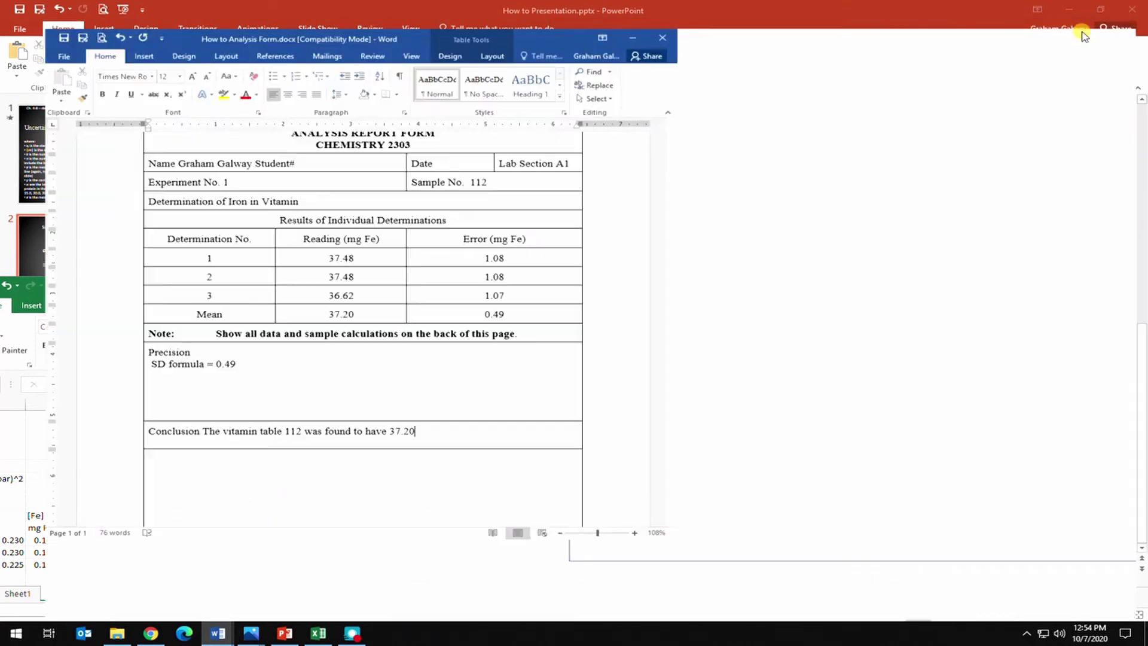
pyautogui.keyDown('ctrl'); pyautogui.scroll(9, 751, 147); pyautogui.keyUp('ctrl')
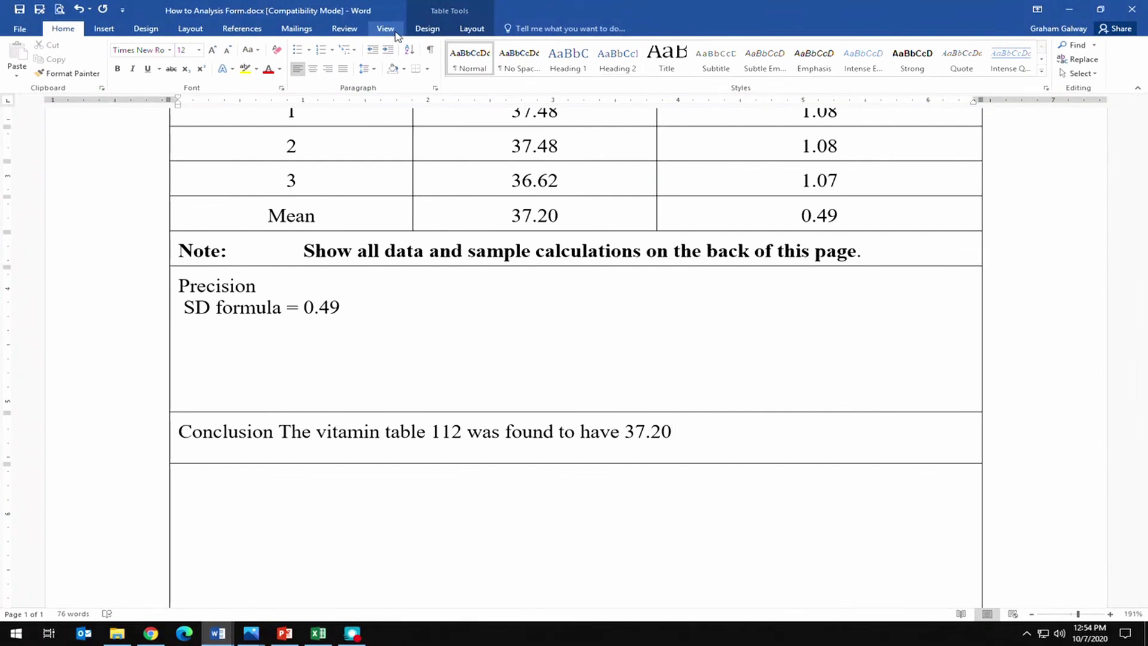
pyautogui.click(104, 28)
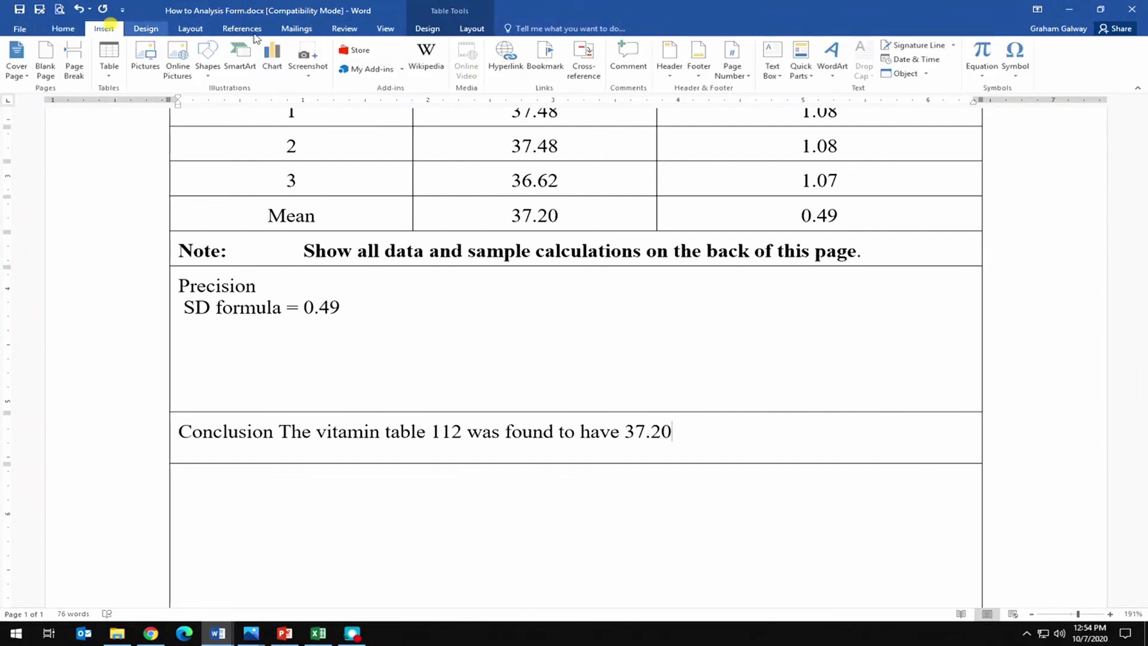
pyautogui.click(1023, 74)
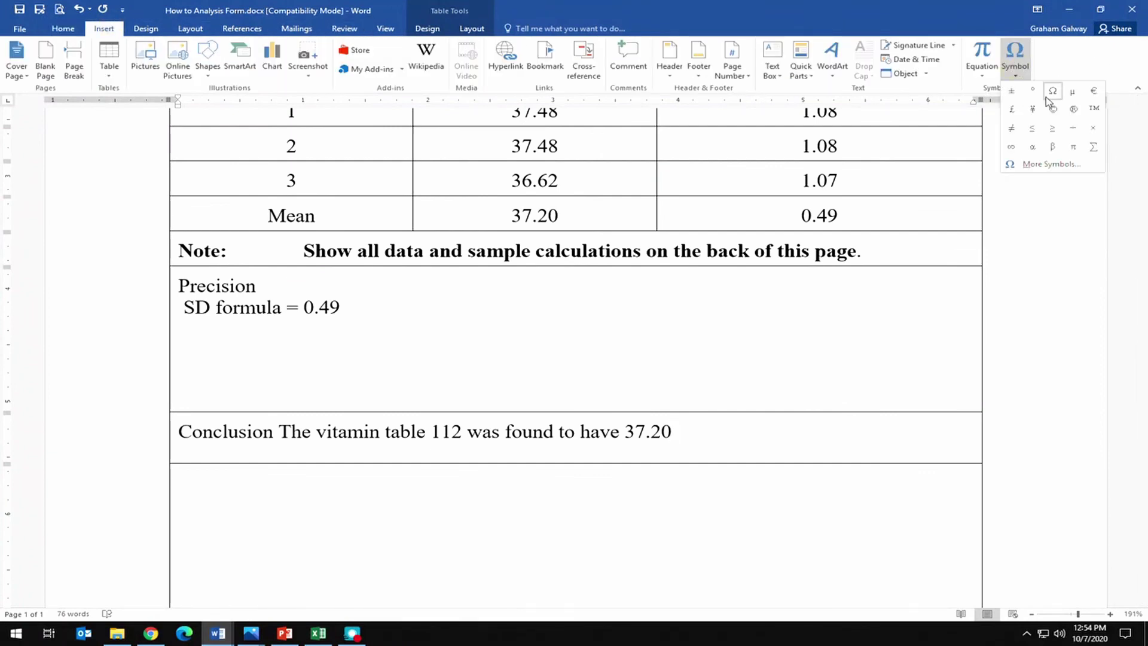
pyautogui.click(1018, 97)
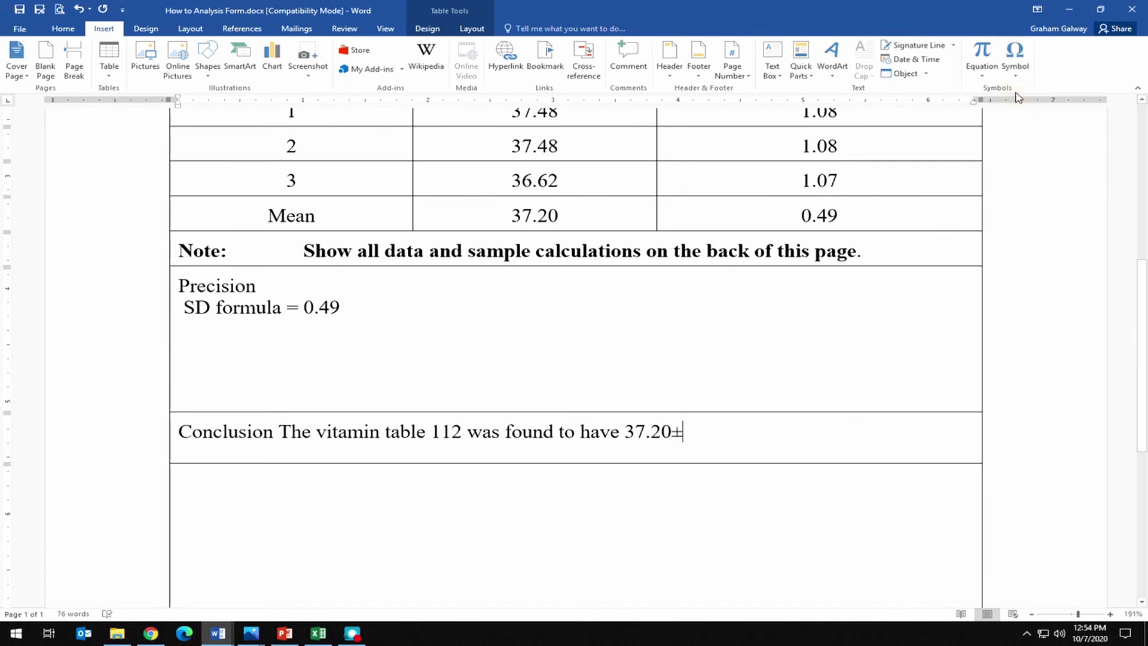
pyautogui.write('±')
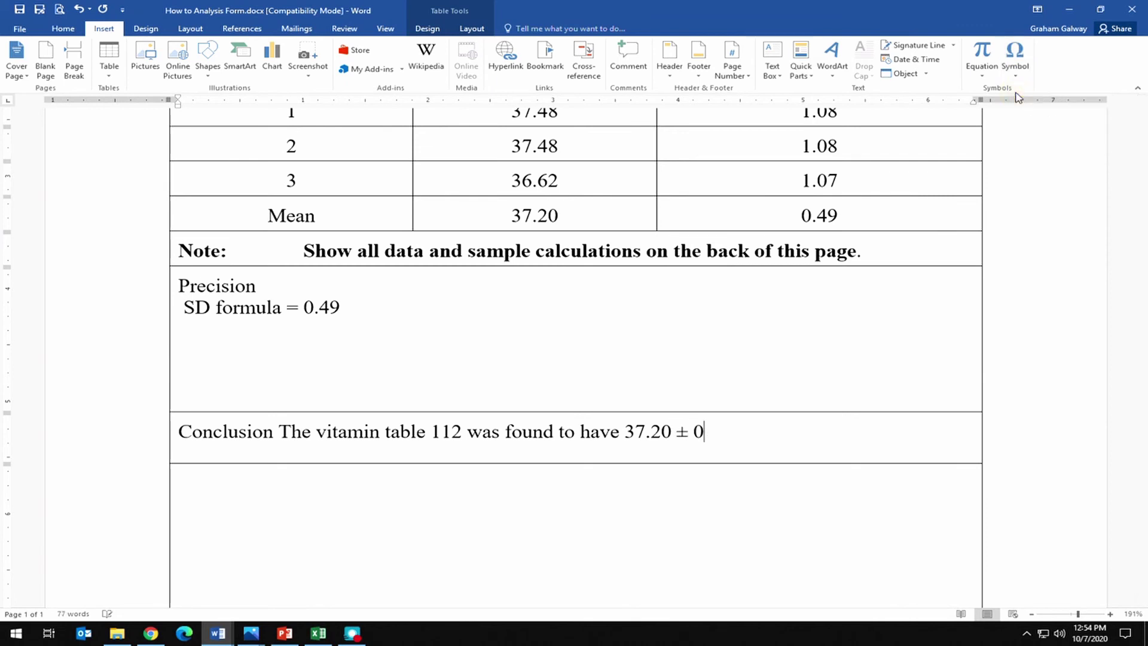
pyautogui.write(' 0.49 mg Fe')
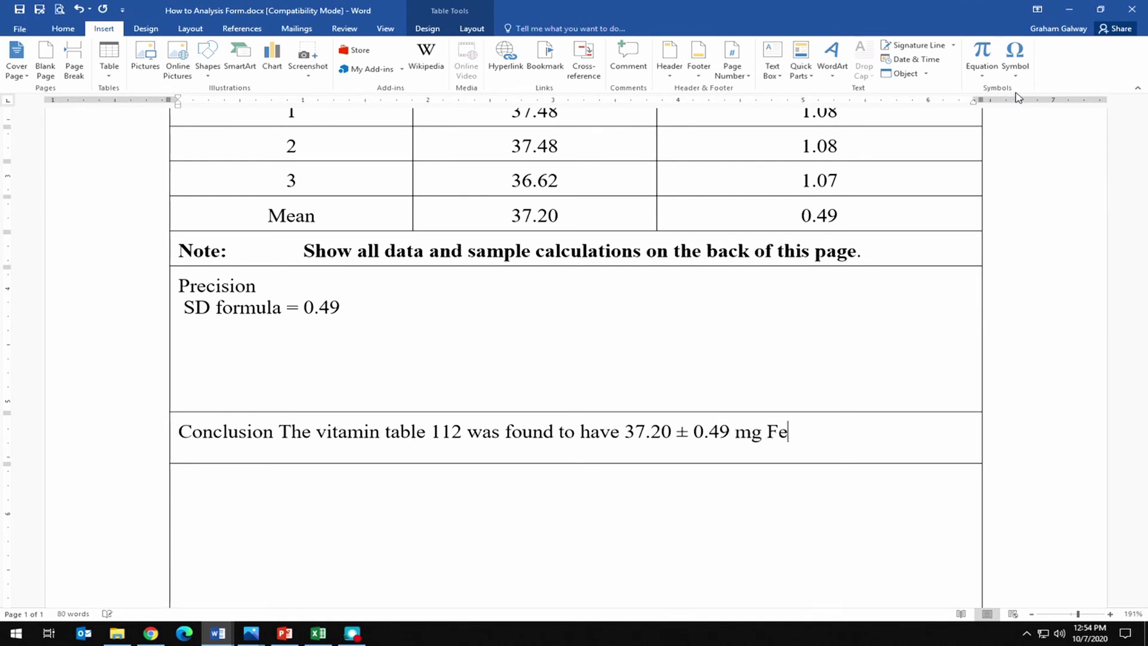
# Add the 'Comparison to Regulatory Values:' heading below Conclusion with a new line beneath it.
pyautogui.scroll(-4, 687, 407)
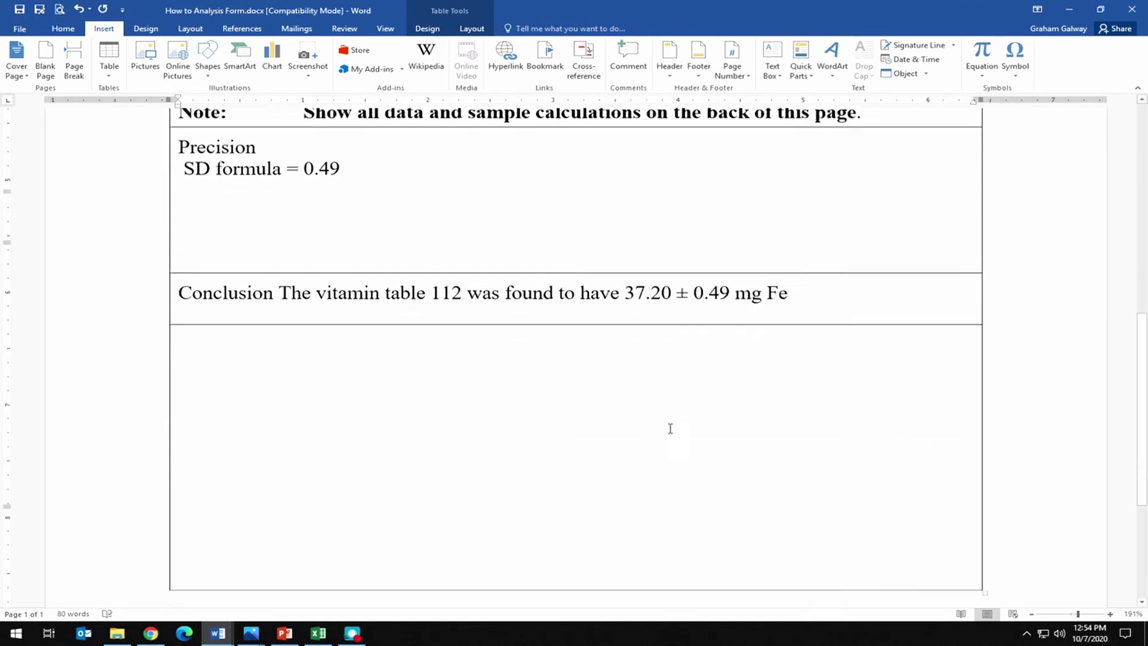
pyautogui.click(371, 261)
pyautogui.scroll(2, 328, 246)
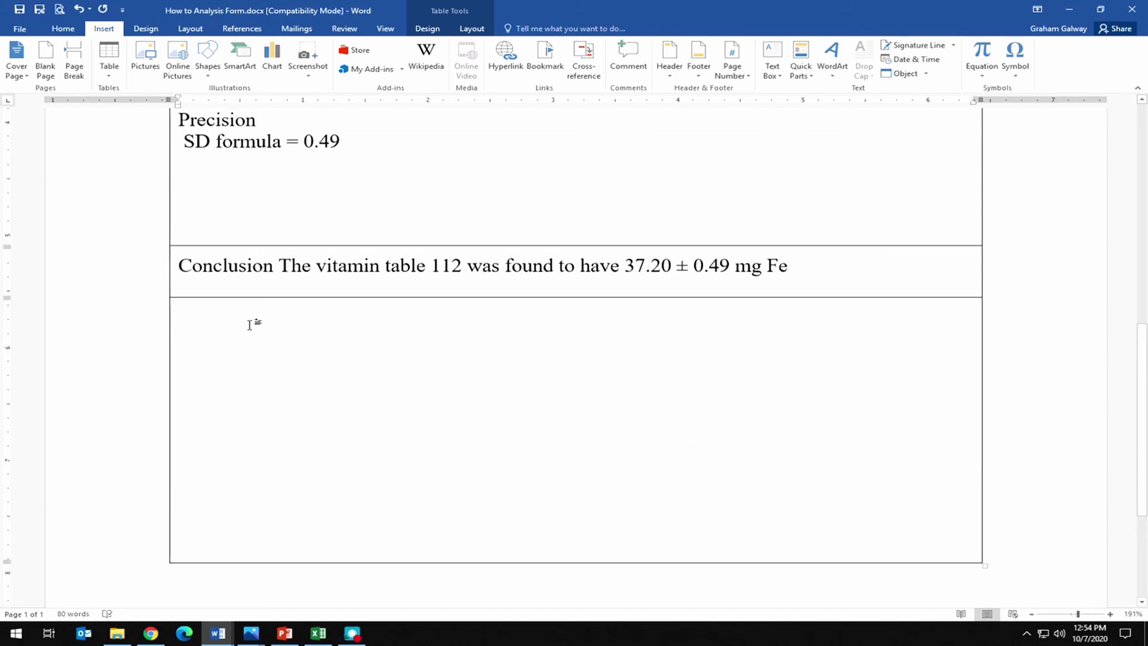
pyautogui.write('Com,parios')
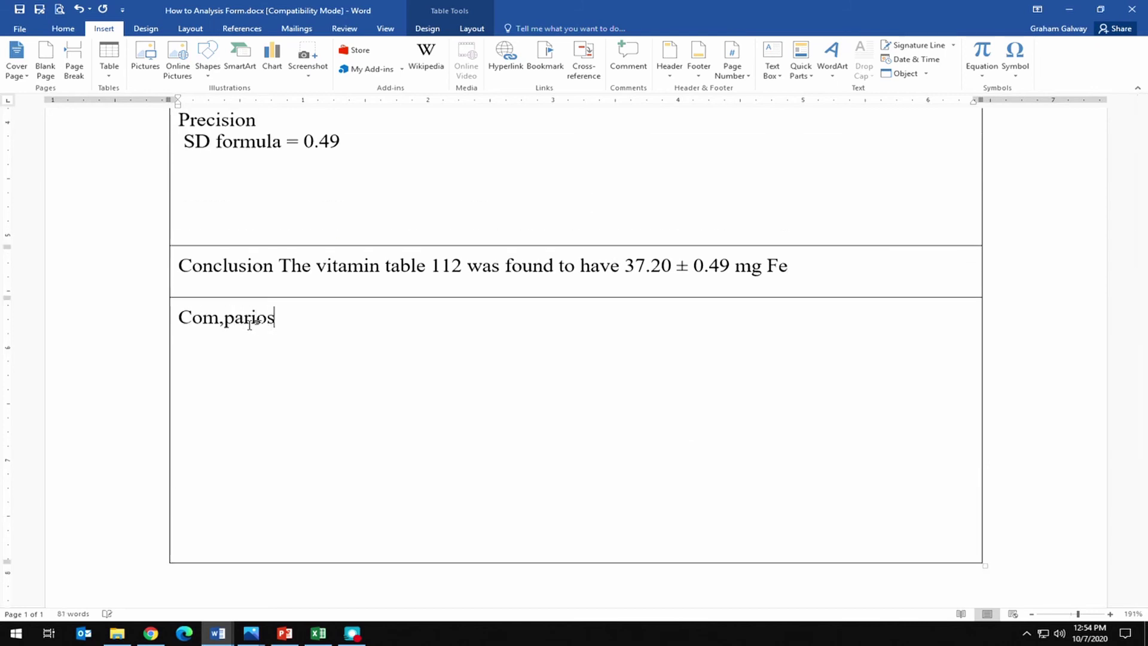
pyautogui.press('BackSpace')
pyautogui.press('BackSpace')
pyautogui.press('BackSpace')
pyautogui.press('BackSpace')
pyautogui.press('BackSpace')
pyautogui.press('BackSpace')
pyautogui.press('BackSpace')
pyautogui.write('parison to Regulat')
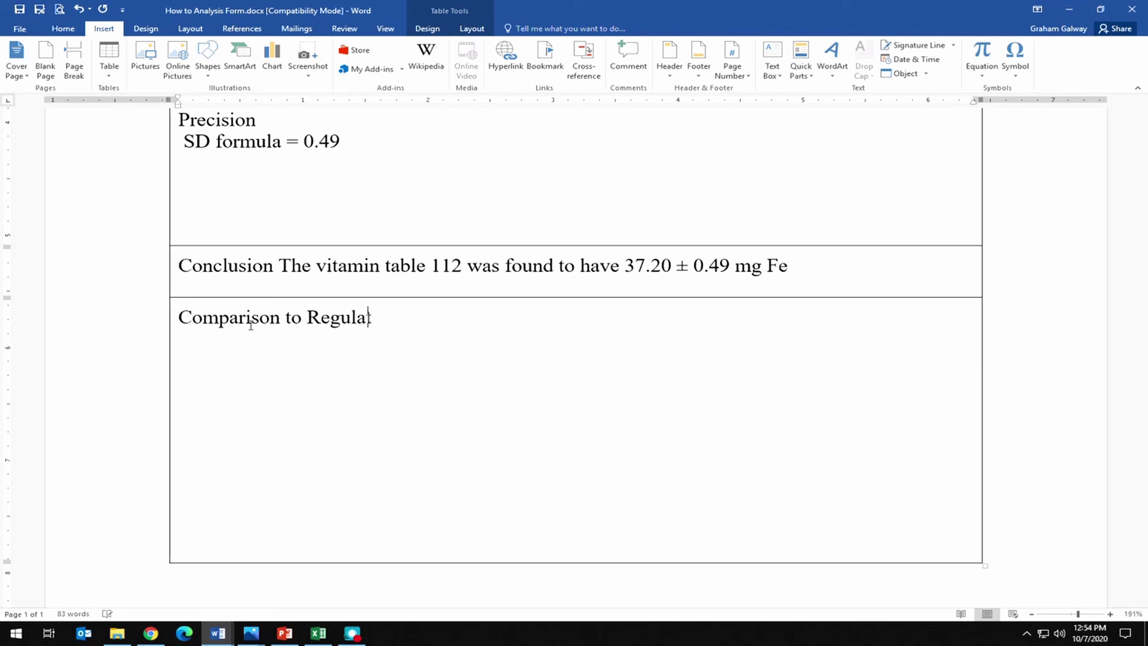
pyautogui.write('ory Values')
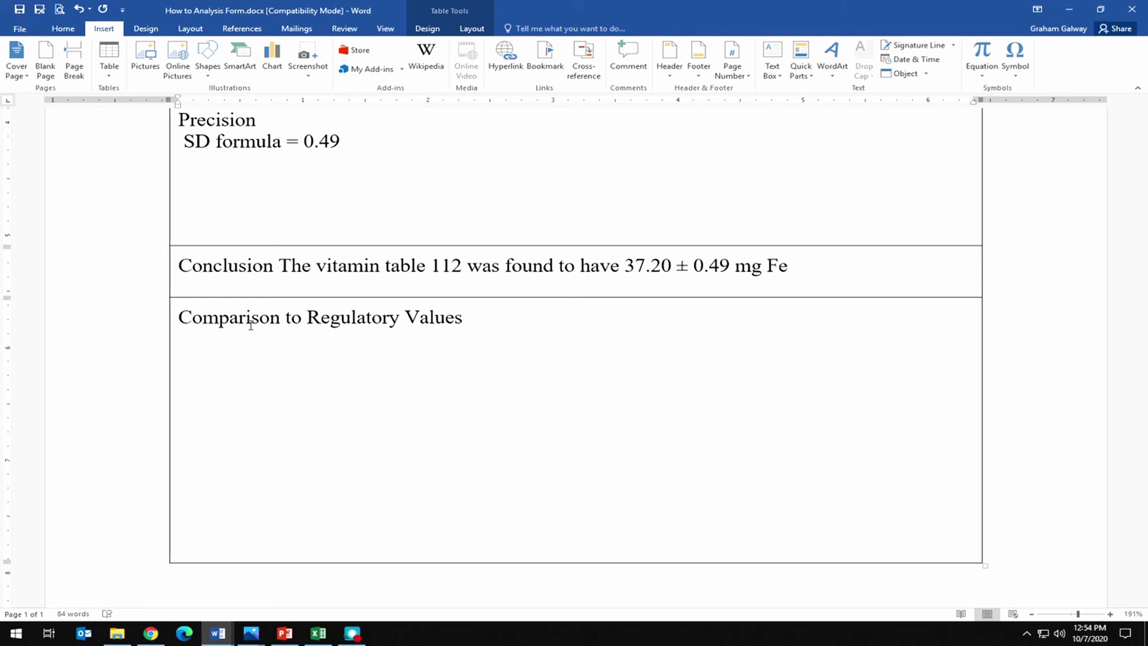
pyautogui.write(':')
pyautogui.press('Return')
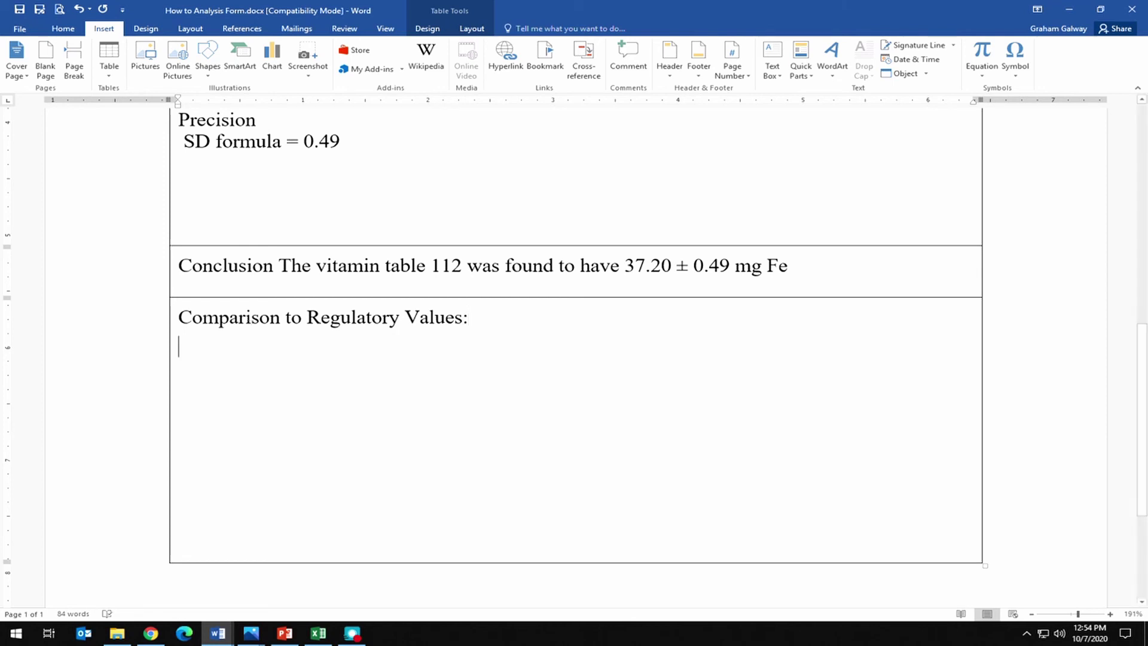
pyautogui.click(151, 633)
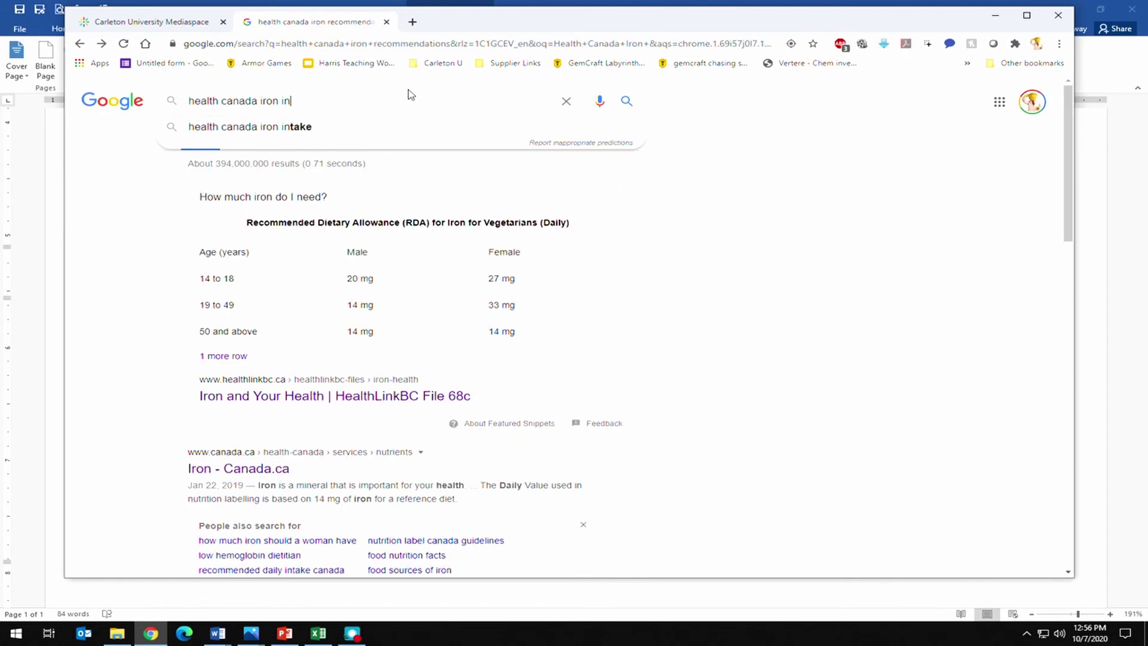
# Search Google for 'health canada iron intake limit', preview the Canada.ca iron PDF, and return to the results.
pyautogui.write('take limit')
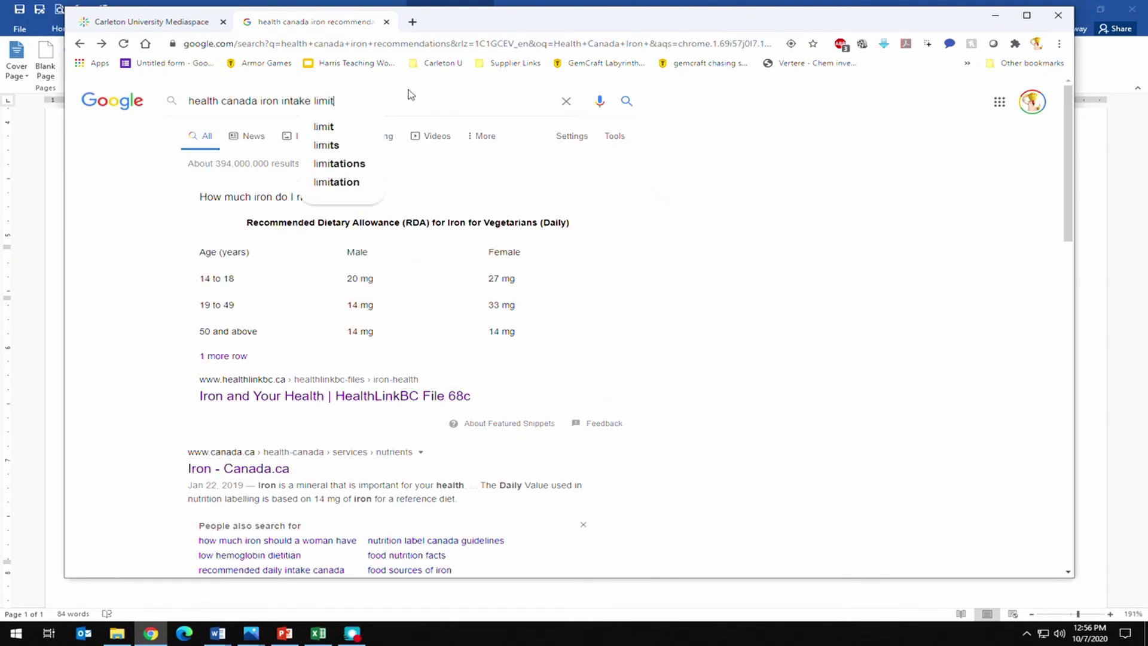
pyautogui.press('Return')
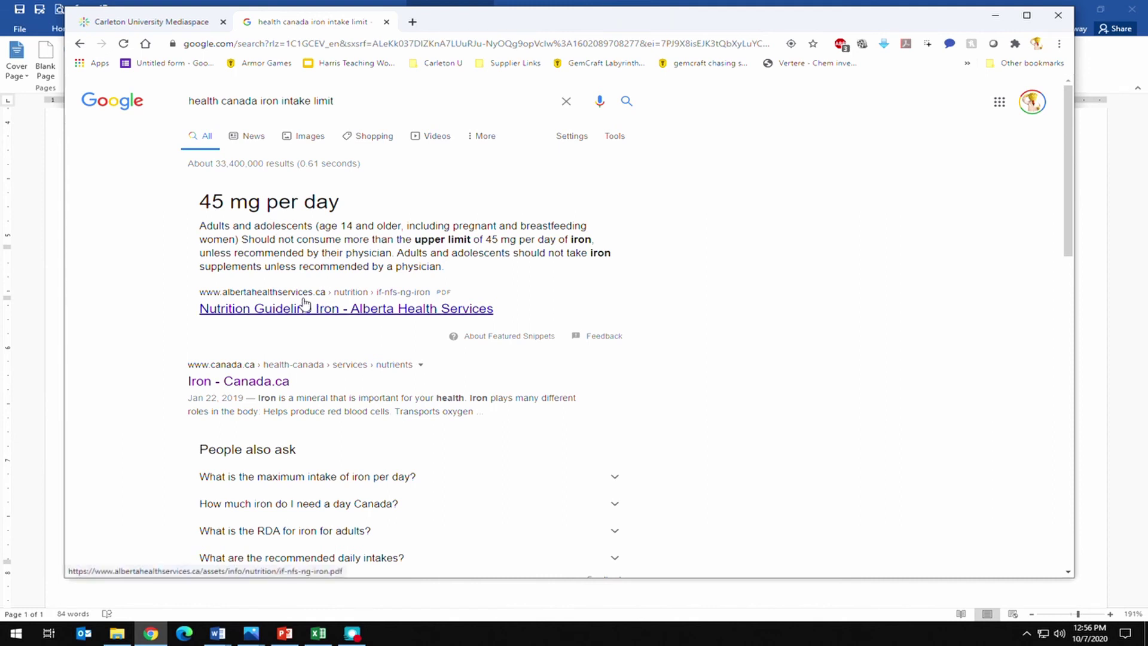
pyautogui.scroll(-4, 304, 302)
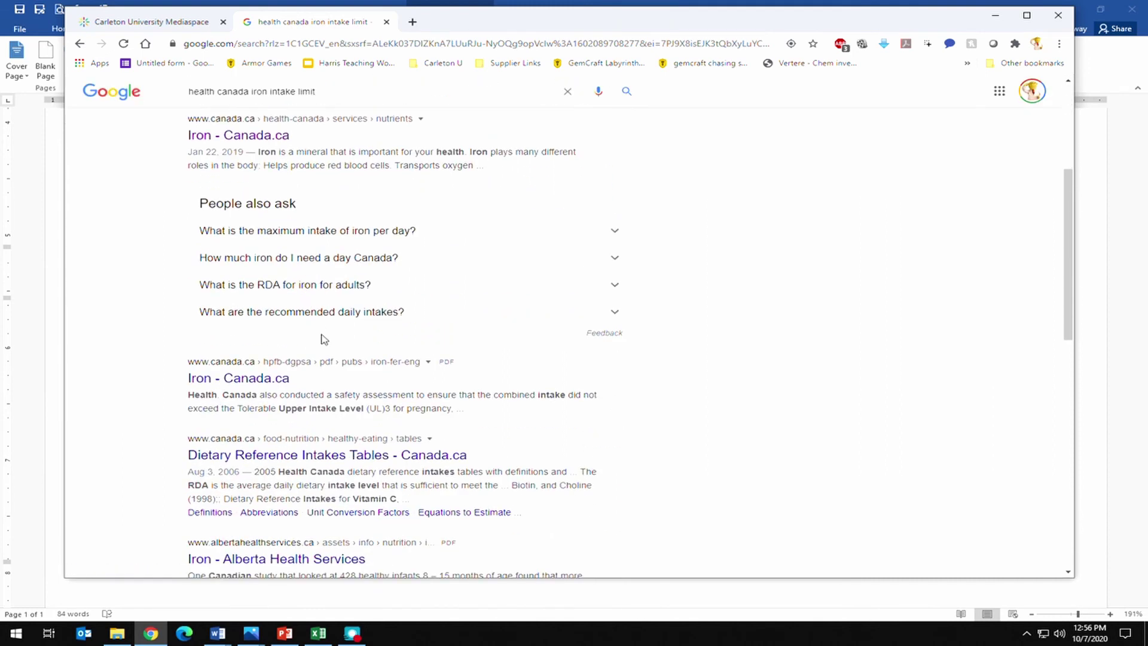
pyautogui.click(259, 380)
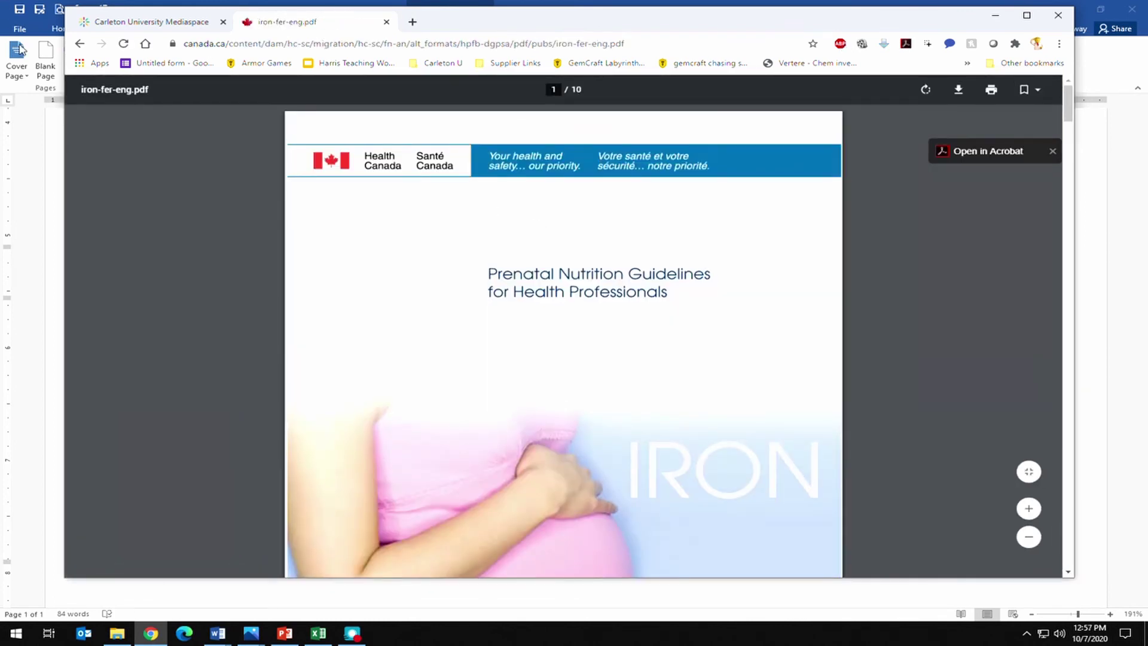
pyautogui.click(81, 45)
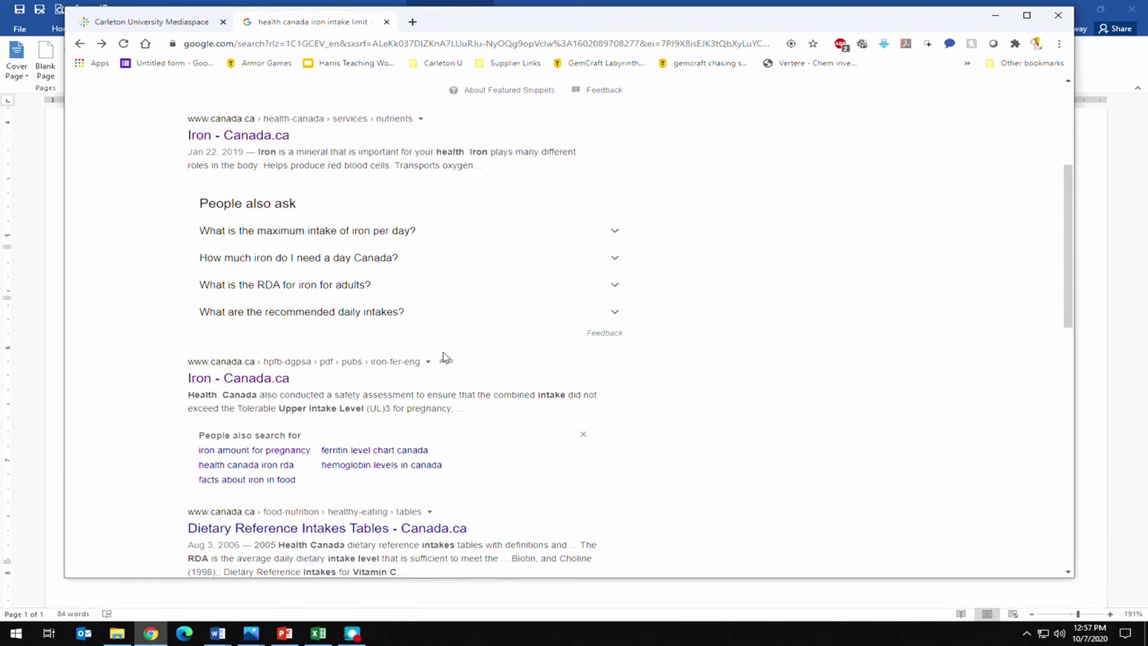
pyautogui.scroll(-3, 430, 368)
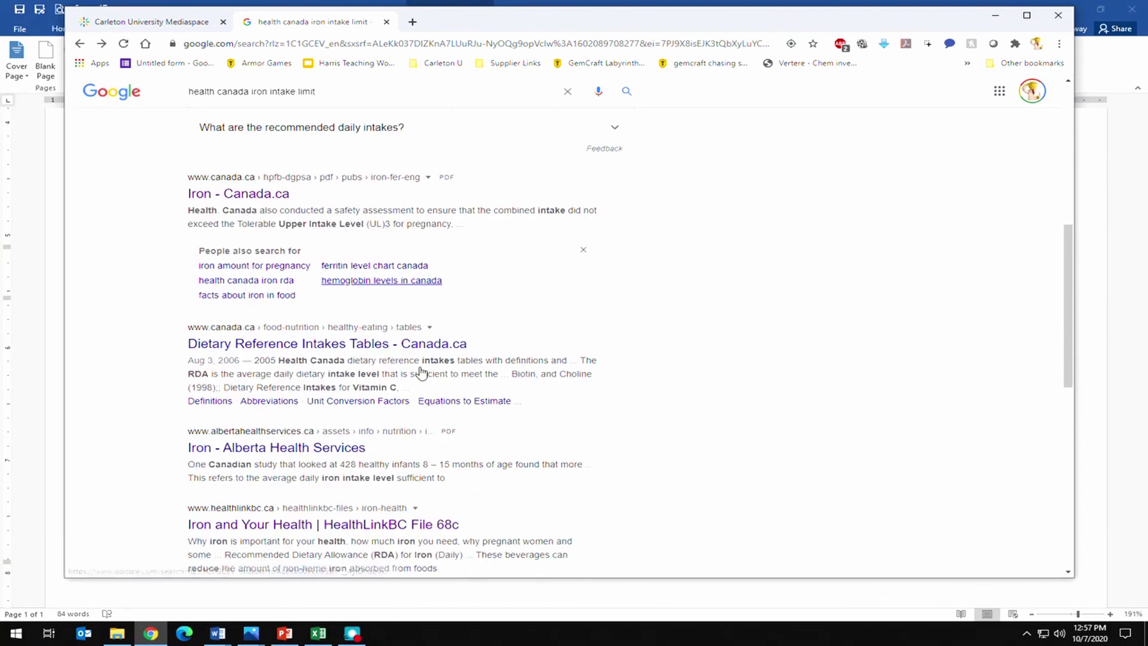
# Open the Dietary Reference Intakes Tables result, then its 'Reference Values for Elements' table page.
pyautogui.click(311, 349)
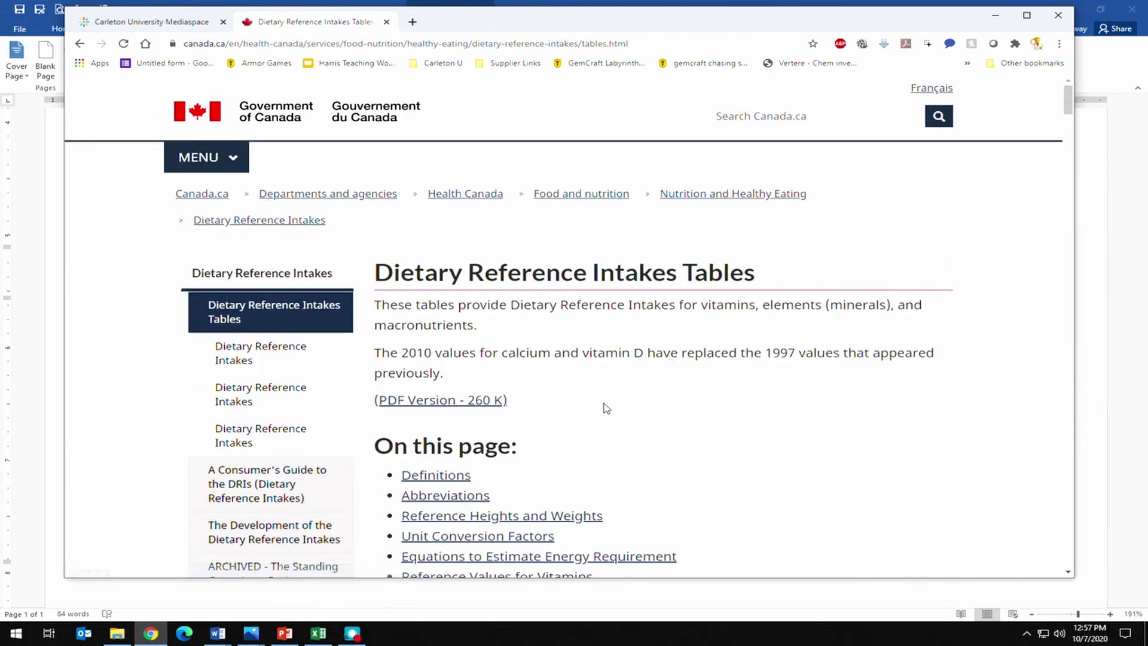
pyautogui.scroll(-6, 553, 395)
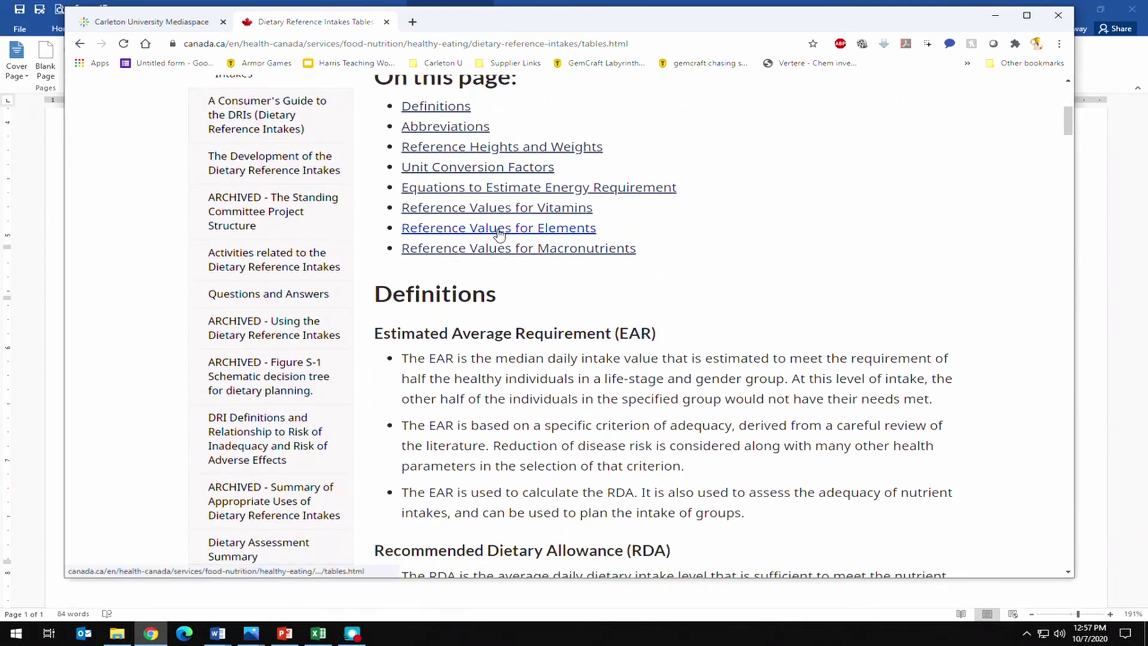
pyautogui.click(500, 233)
pyautogui.scroll(-5, 544, 278)
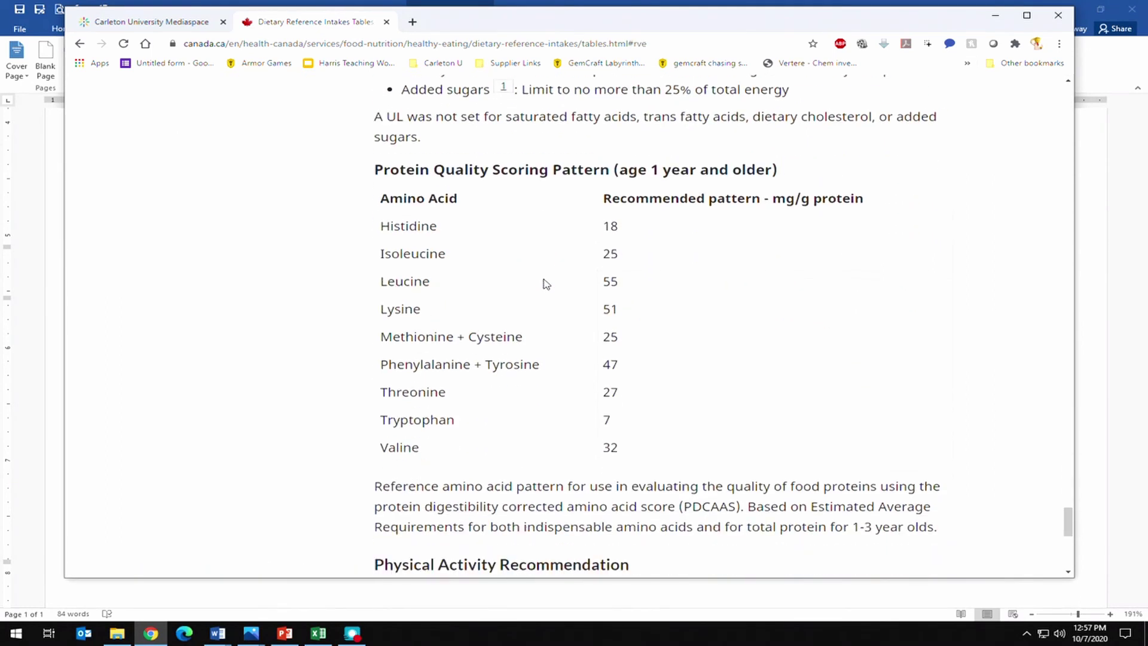
pyautogui.scroll(-5, 544, 275)
pyautogui.scroll(8, 543, 257)
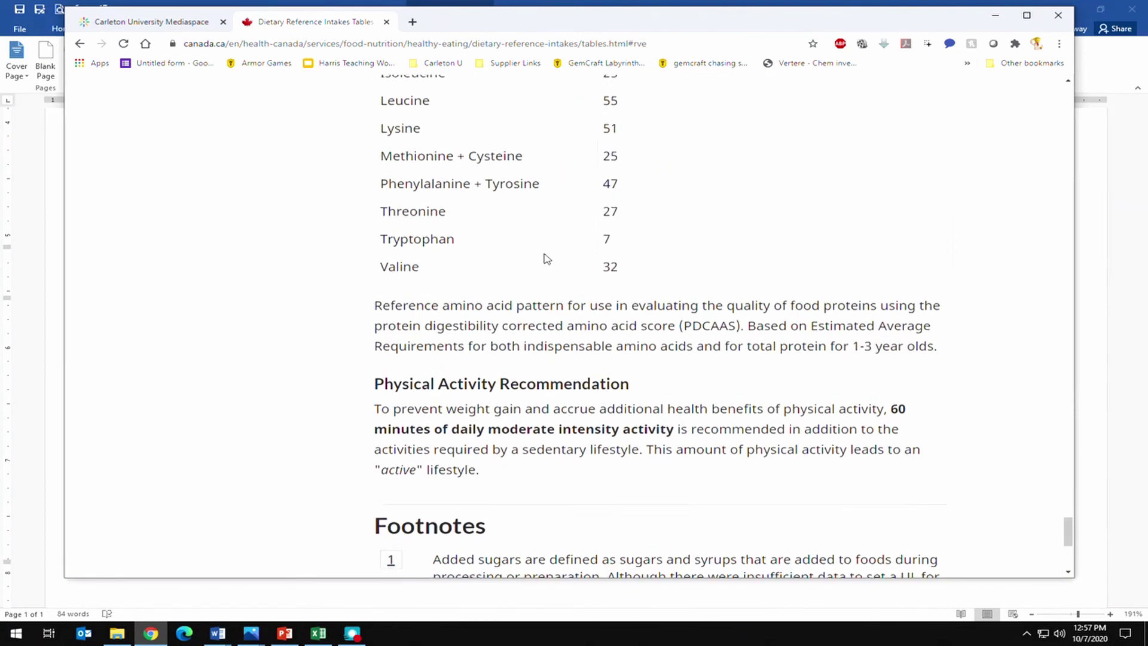
pyautogui.scroll(6, 541, 266)
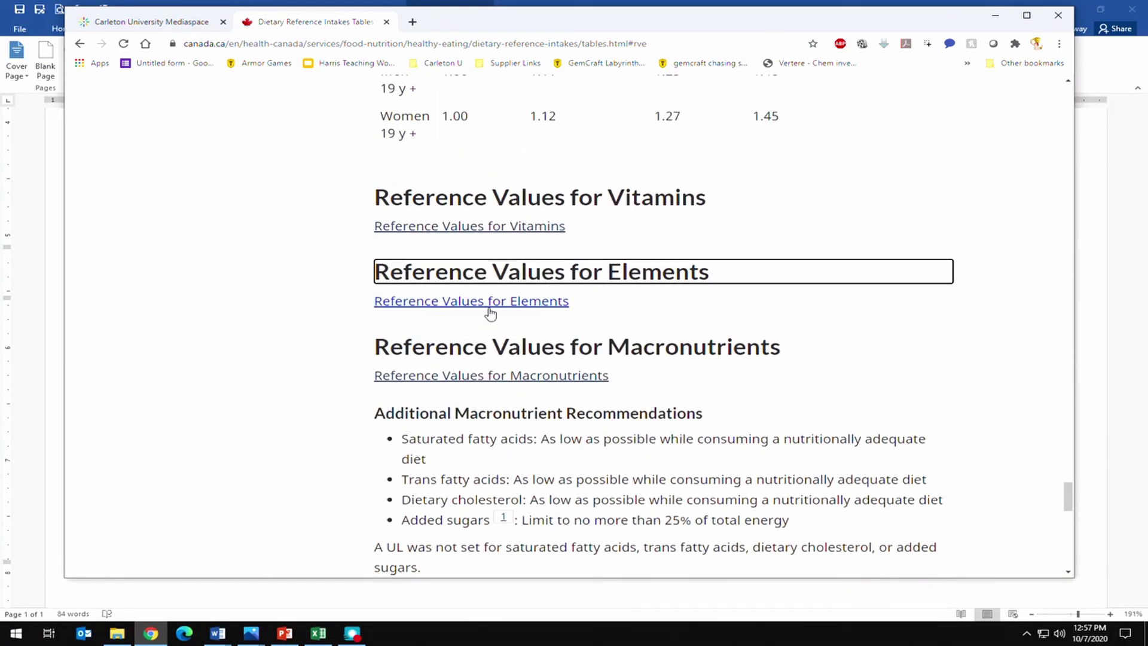
pyautogui.click(488, 305)
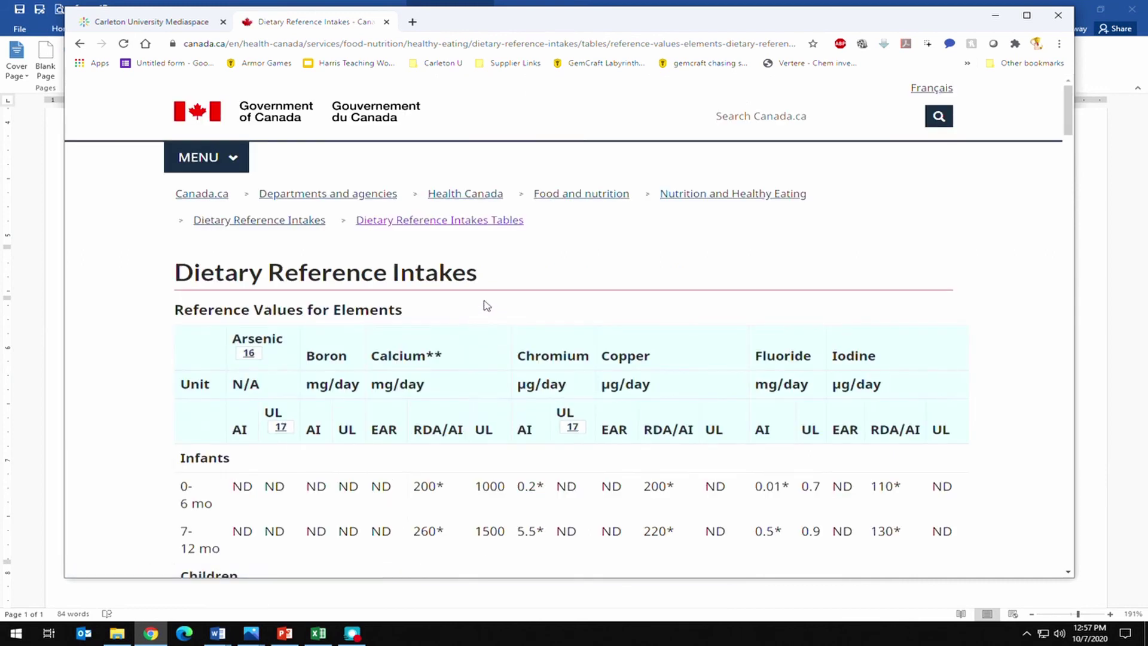
# Scroll through the elements table to check the Table 2 iron upper limit (UL) values.
pyautogui.scroll(-3, 487, 305)
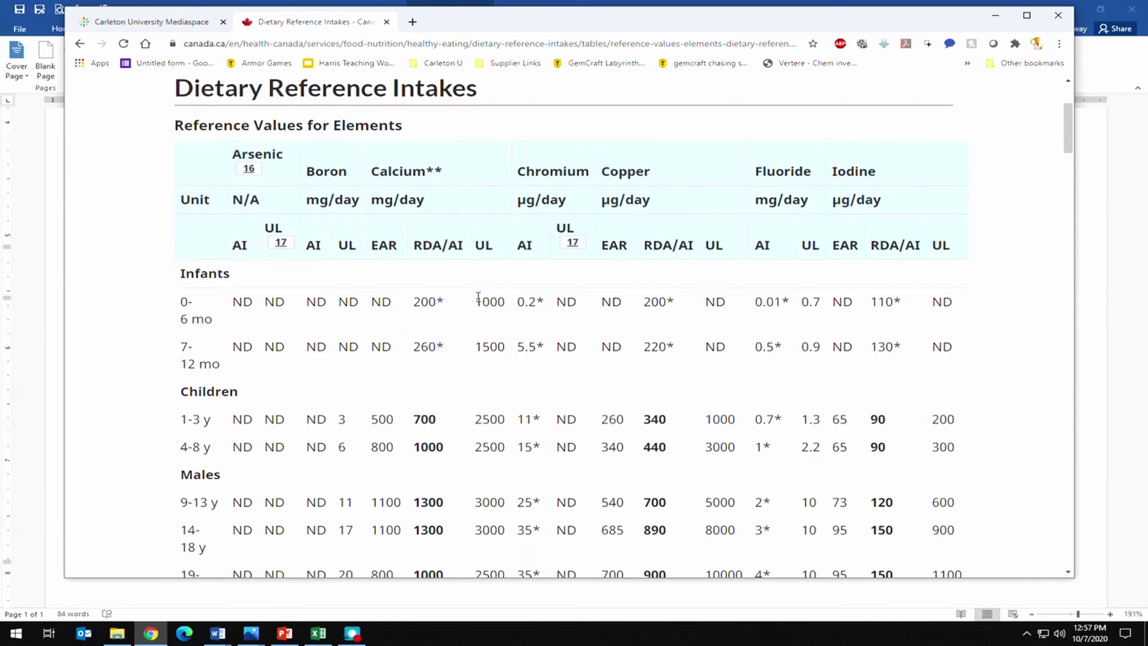
pyautogui.scroll(-12, 476, 297)
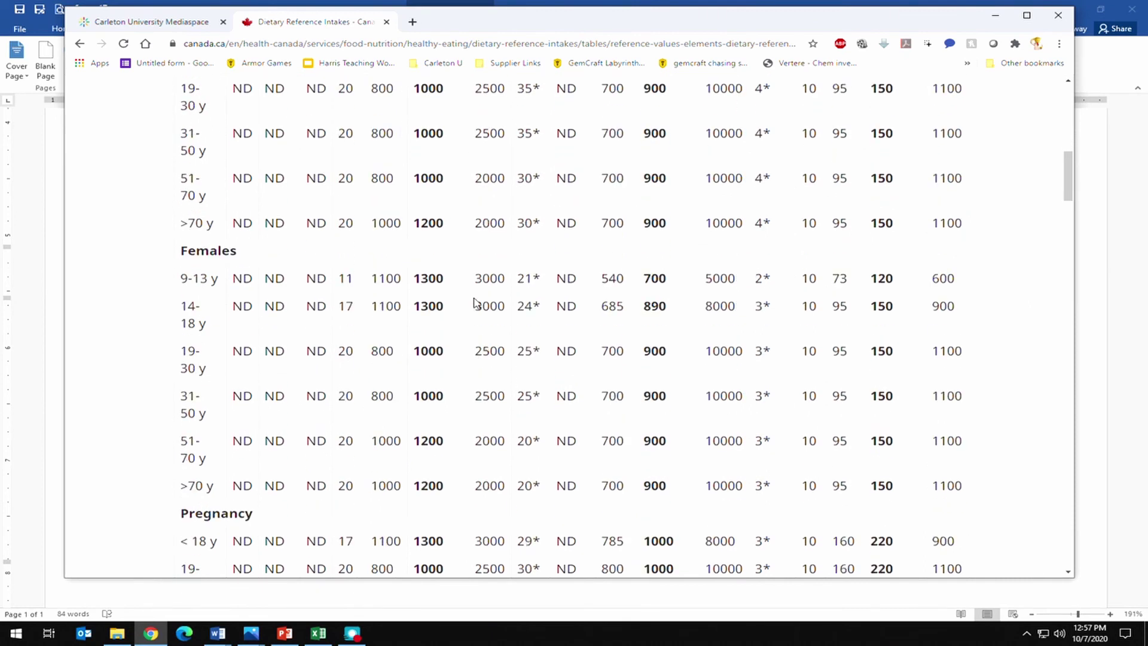
pyautogui.scroll(-10, 477, 302)
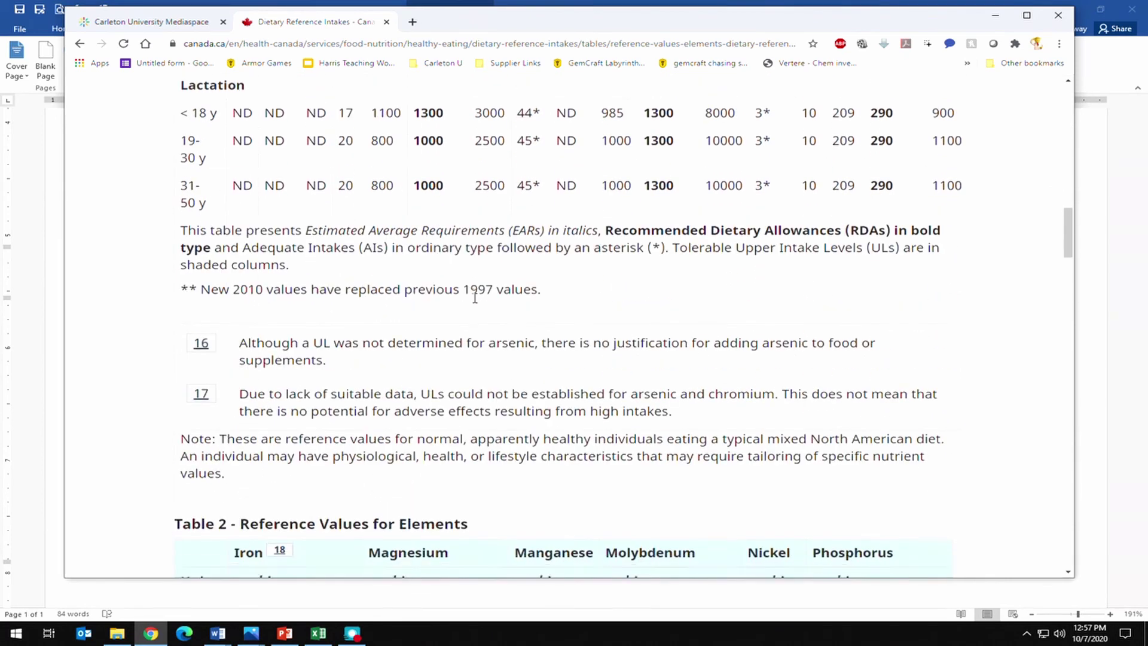
pyautogui.scroll(-4, 477, 302)
pyautogui.scroll(2, 475, 302)
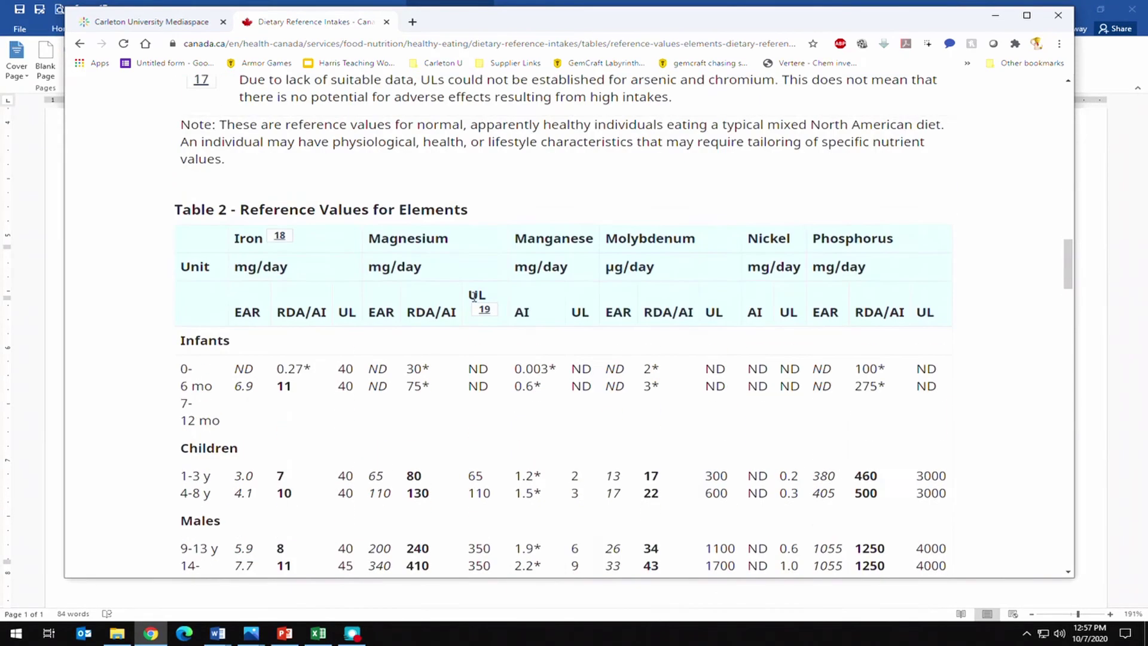
pyautogui.scroll(-1, 418, 299)
pyautogui.scroll(-1, 272, 297)
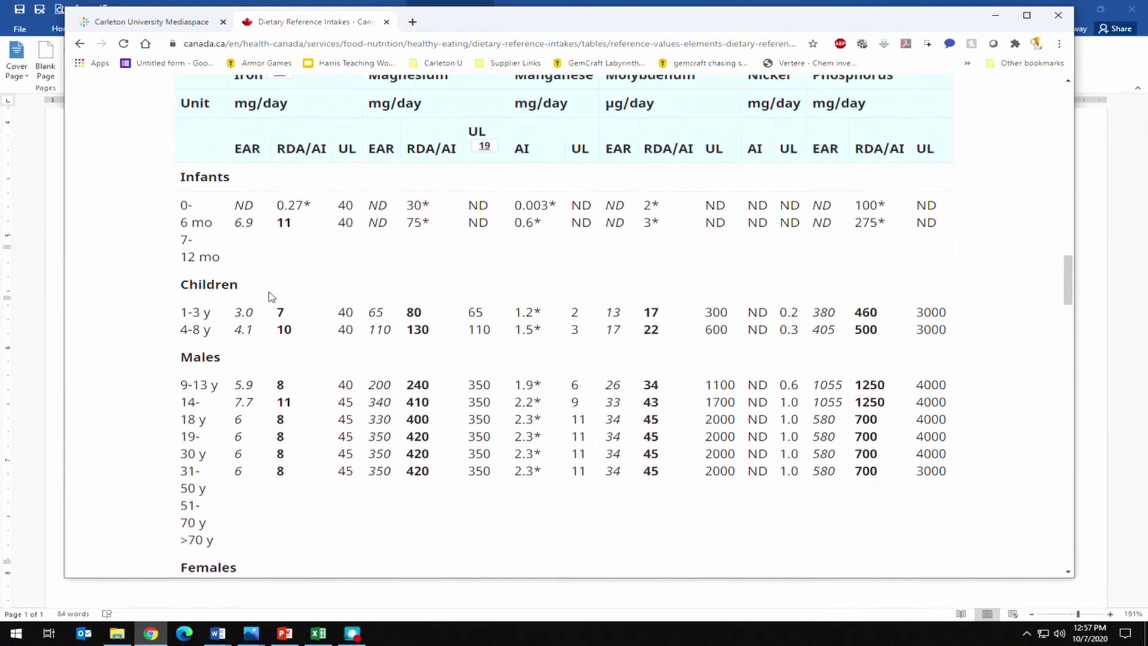
pyautogui.scroll(-4, 267, 297)
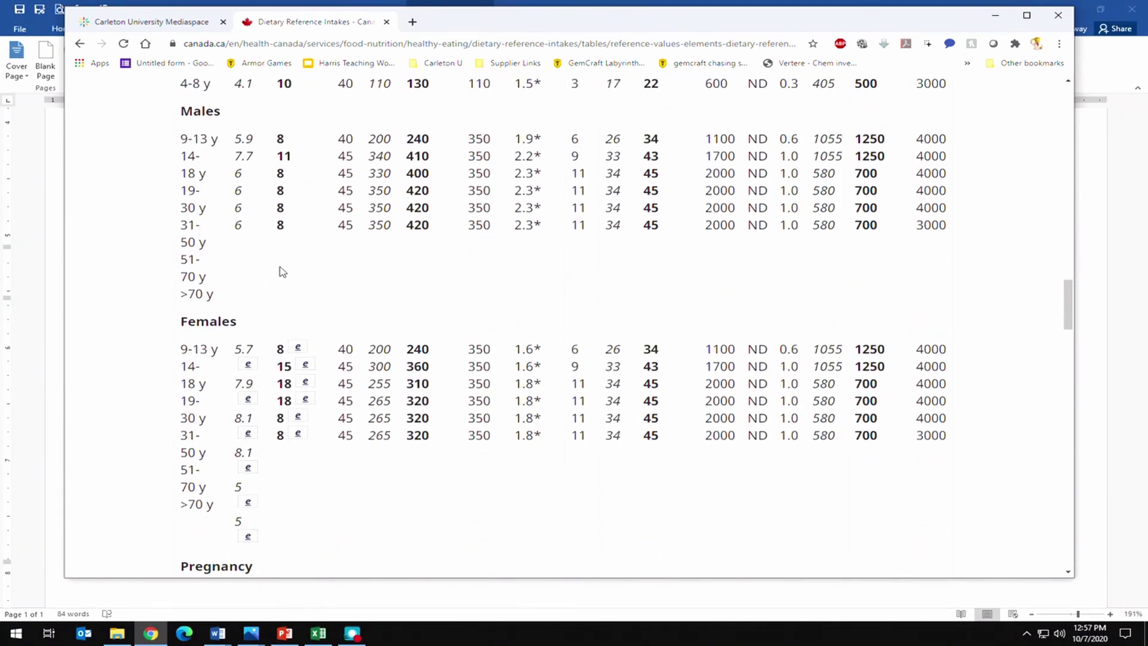
pyautogui.scroll(4, 281, 271)
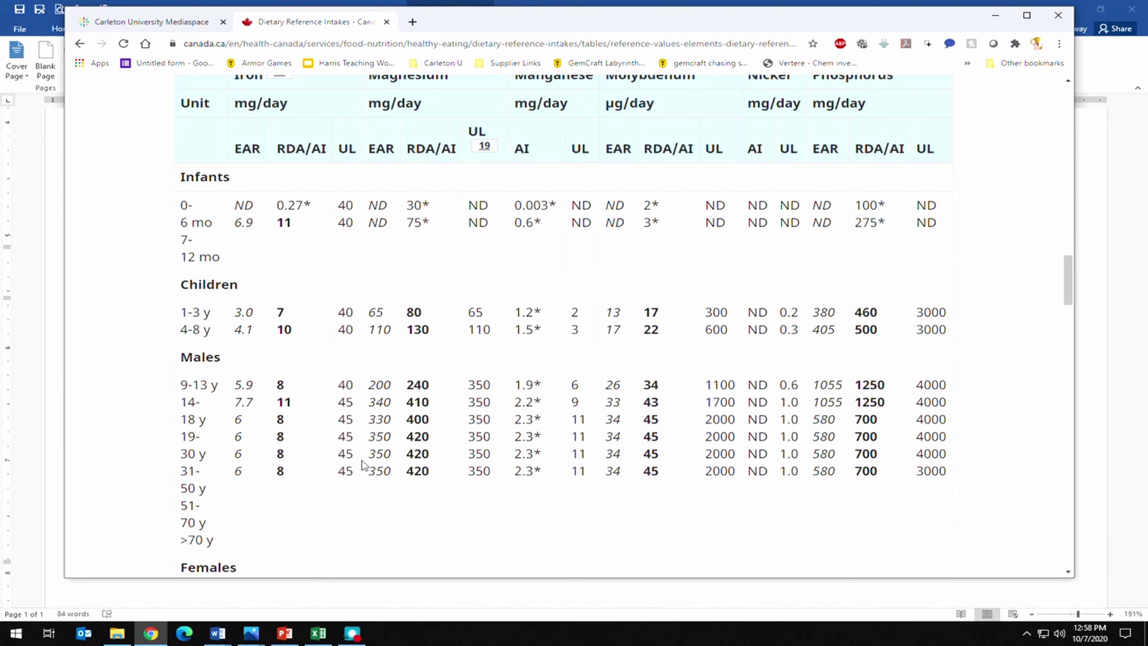
pyautogui.scroll(1, 357, 463)
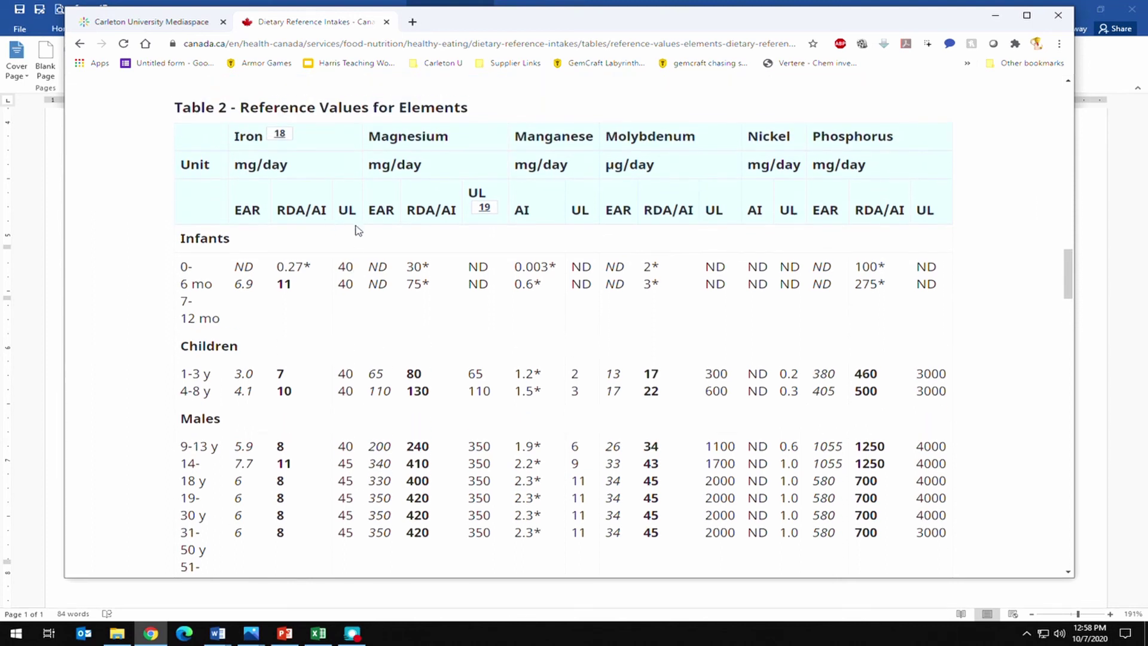
pyautogui.scroll(-1, 350, 471)
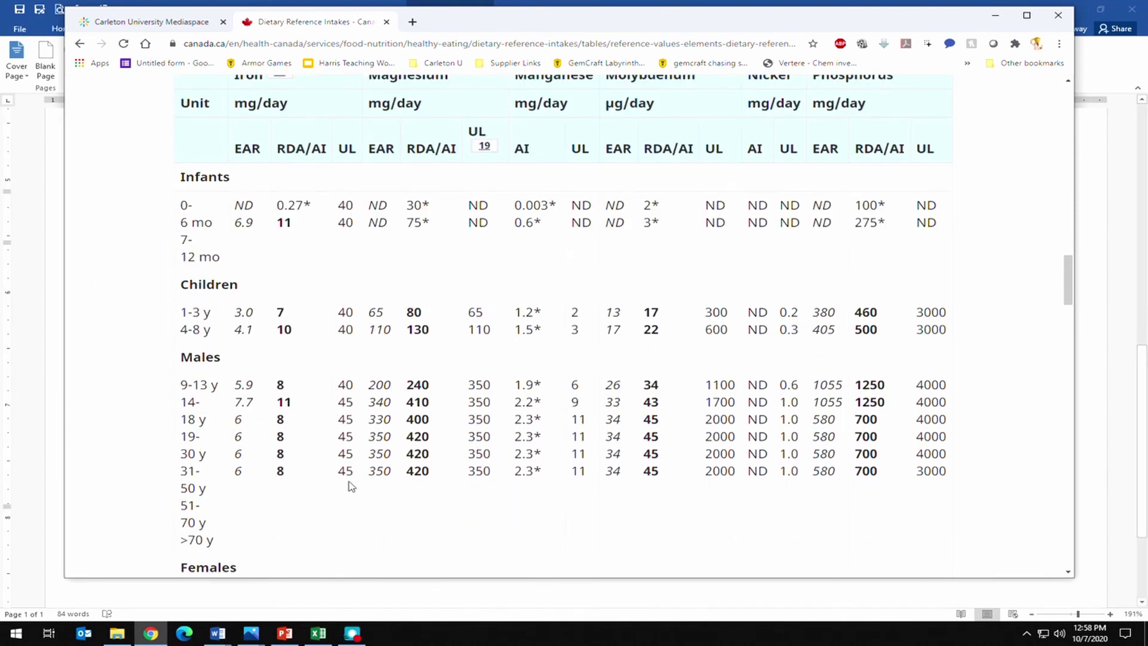
pyautogui.scroll(-3, 350, 484)
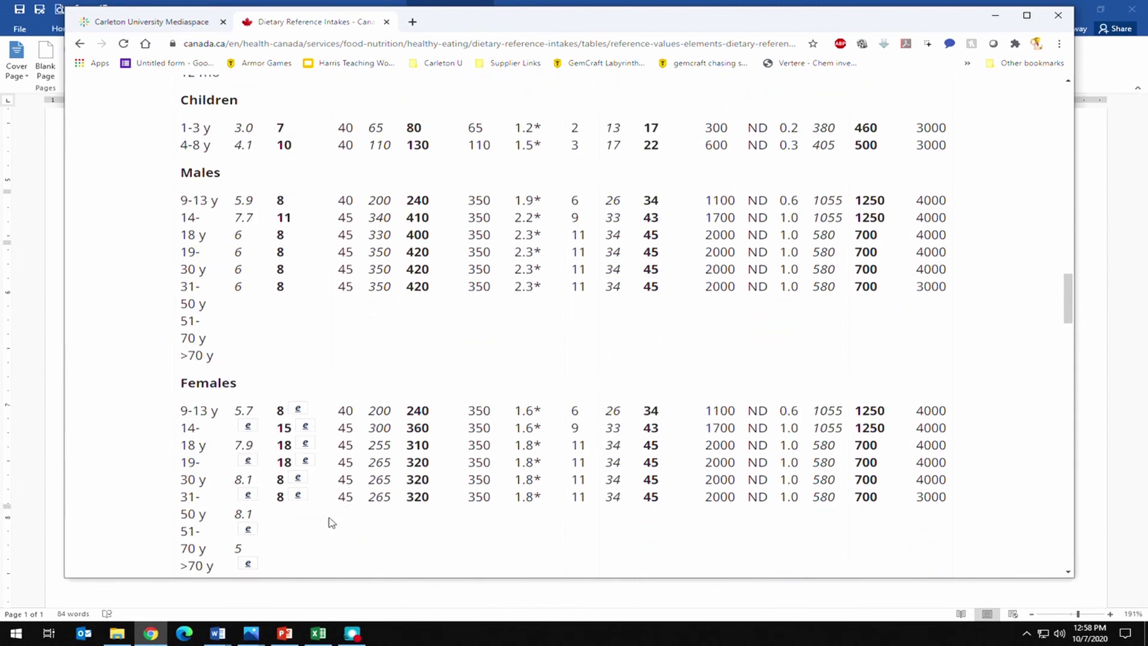
pyautogui.scroll(13, 341, 503)
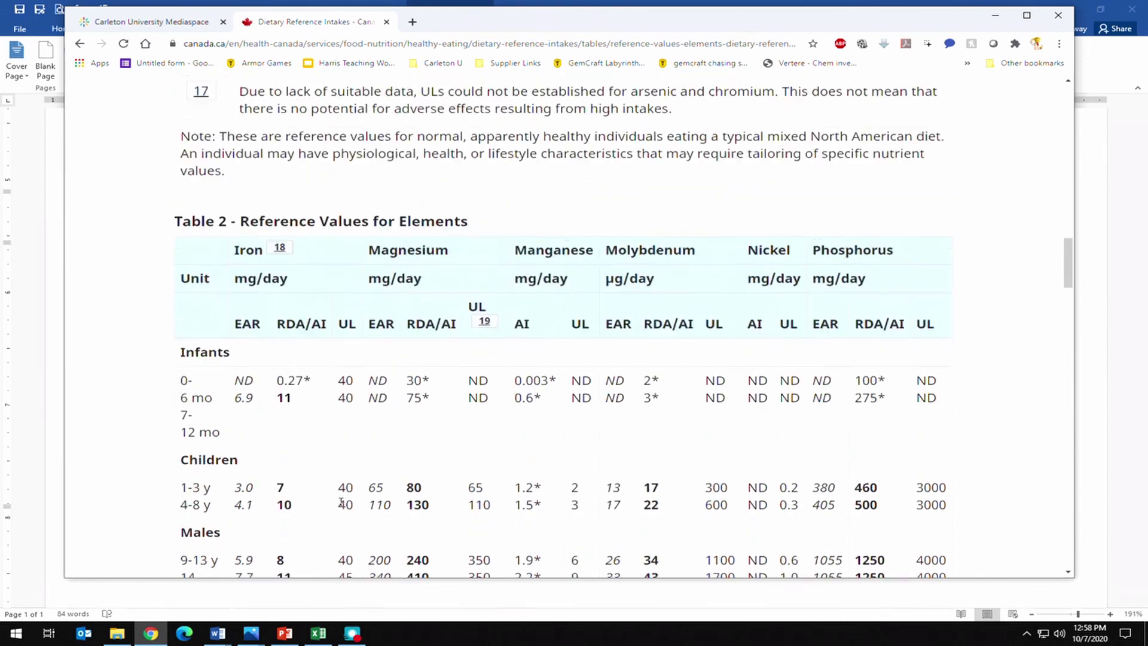
pyautogui.scroll(20, 340, 502)
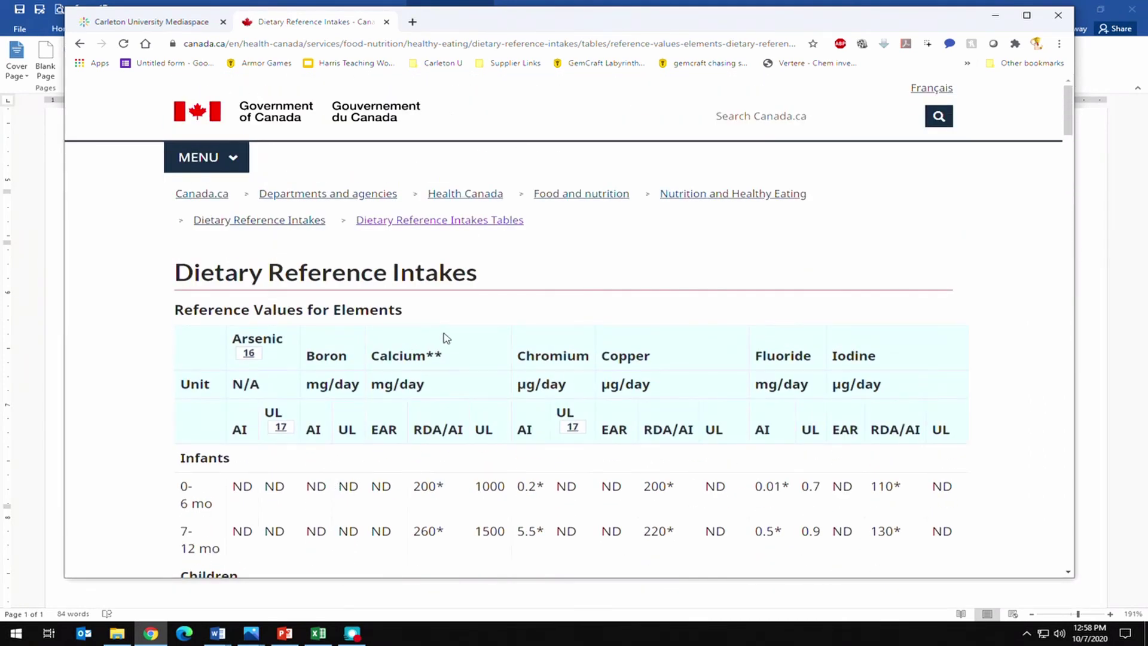
# Copy the Dietary Reference Intakes page title and bring the Word analysis form back to front.
pyautogui.tripleClick(486, 276)
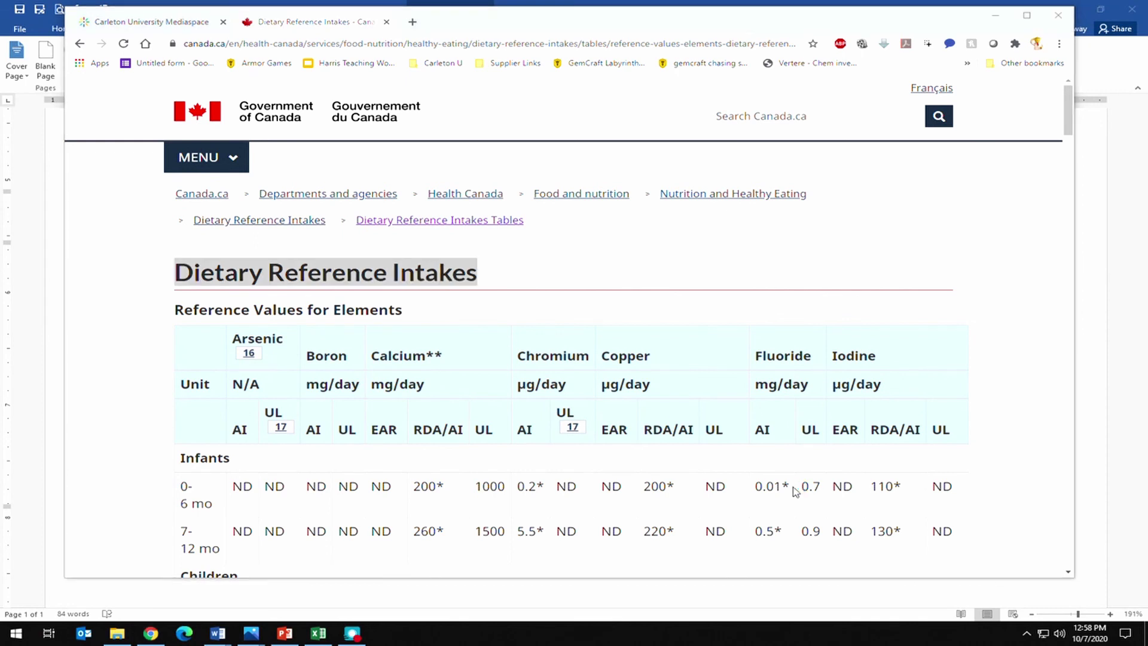
pyautogui.rightClick(342, 274)
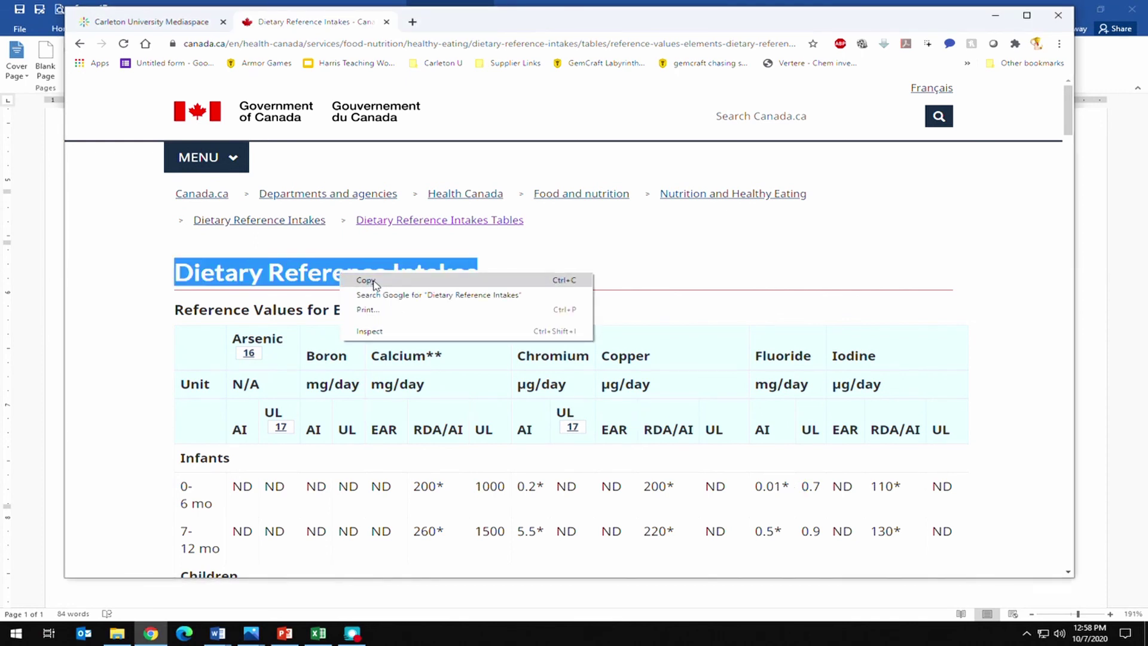
pyautogui.click(375, 283)
pyautogui.click(218, 633)
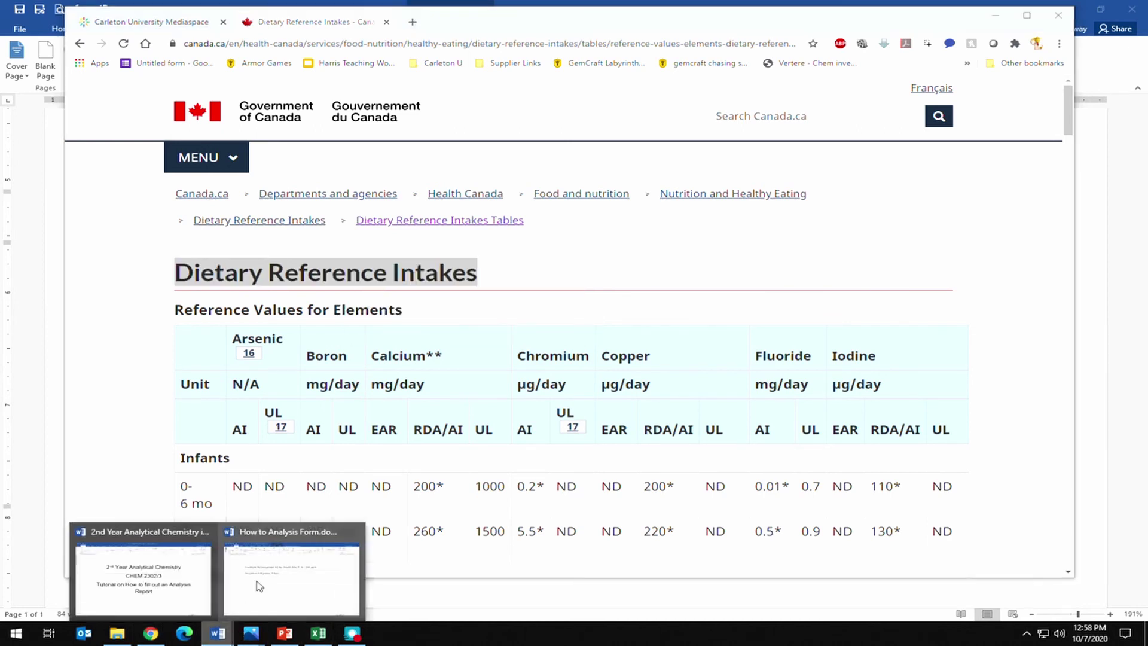
pyautogui.click(293, 562)
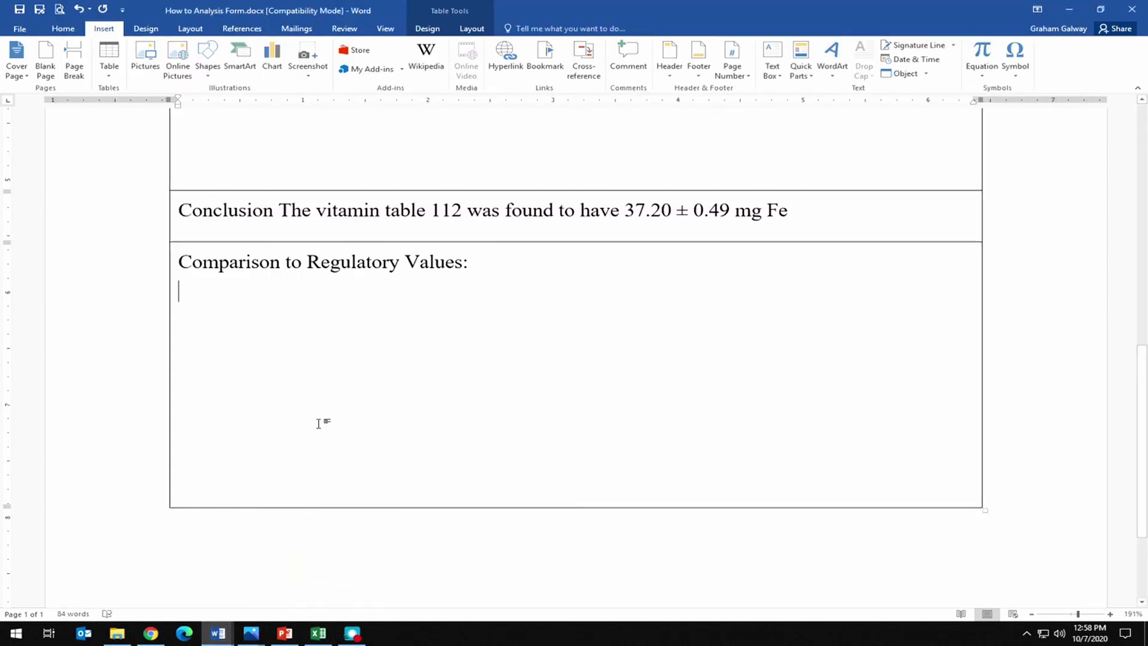
# Paste the copied title under the comparison heading, completing it as 'Dietary Reference Intakes Tables – Elements,'.
pyautogui.rightClick(250, 304)
pyautogui.hotkey('ctrl', 'v')
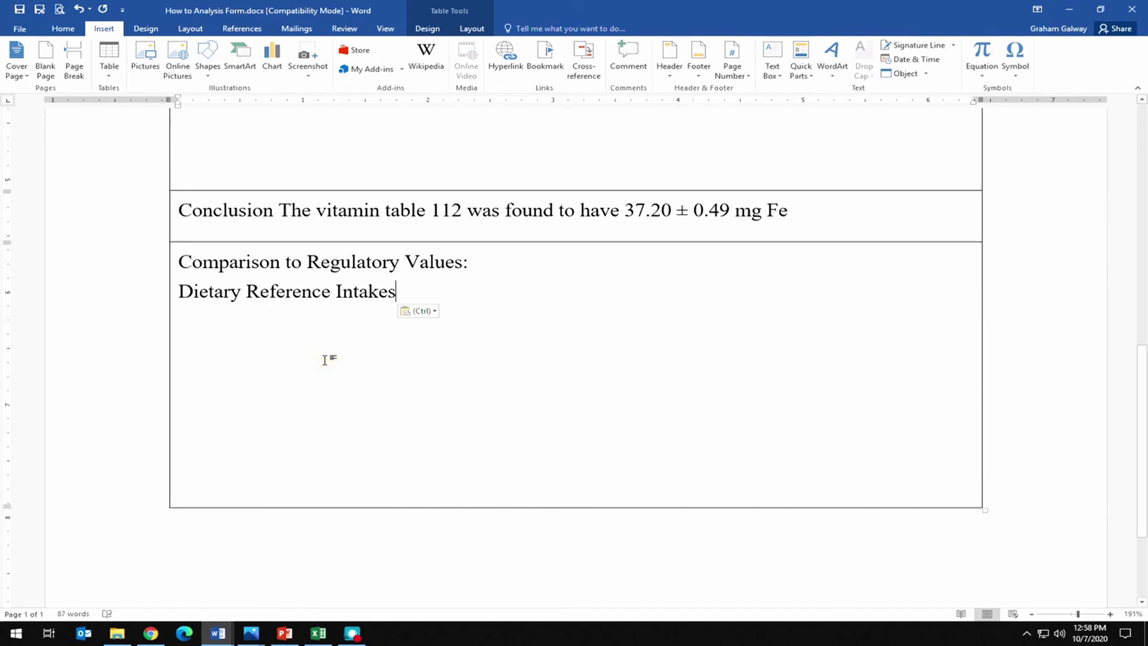
pyautogui.write('Tables')
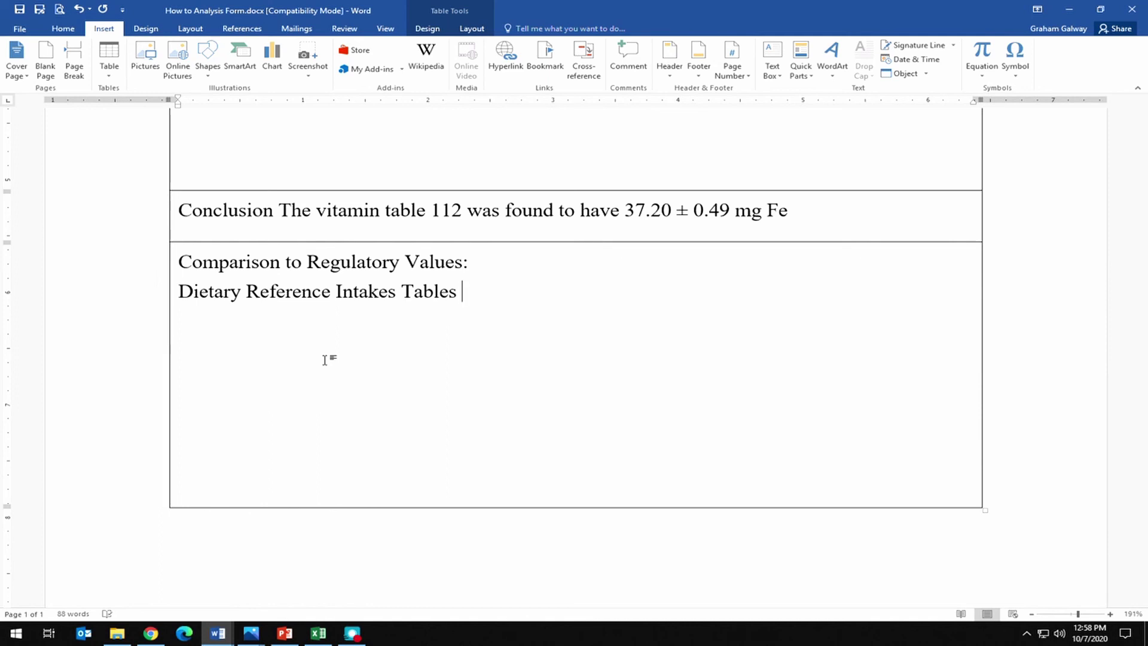
pyautogui.write(' -E')
pyautogui.press('BackSpace')
pyautogui.write('Elements ')
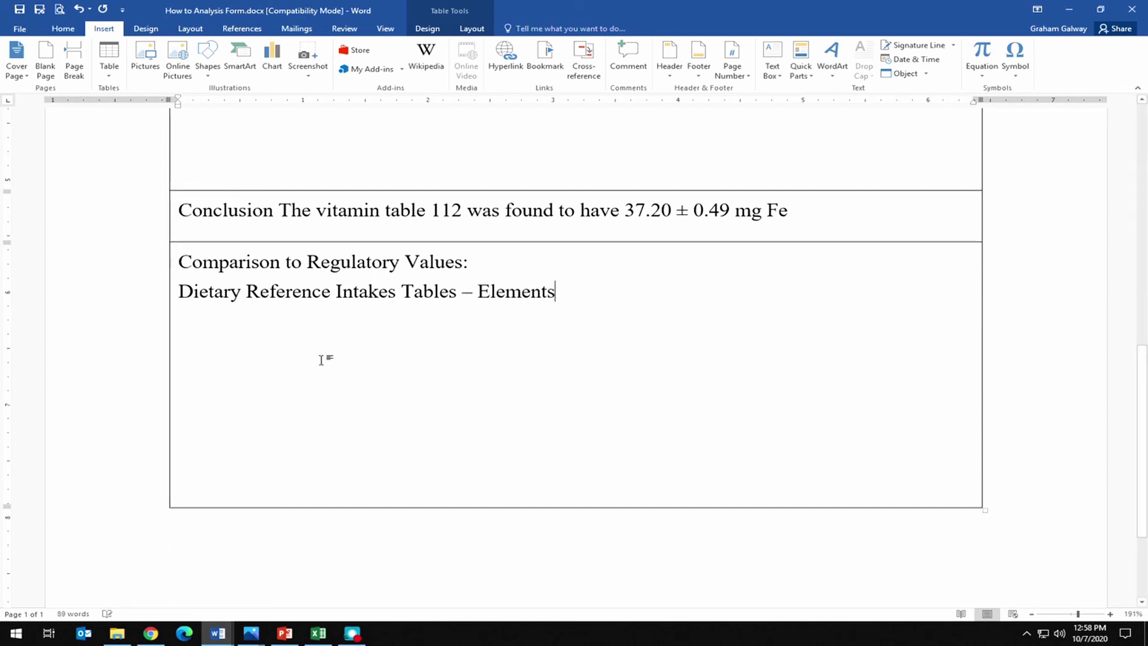
pyautogui.write(',')
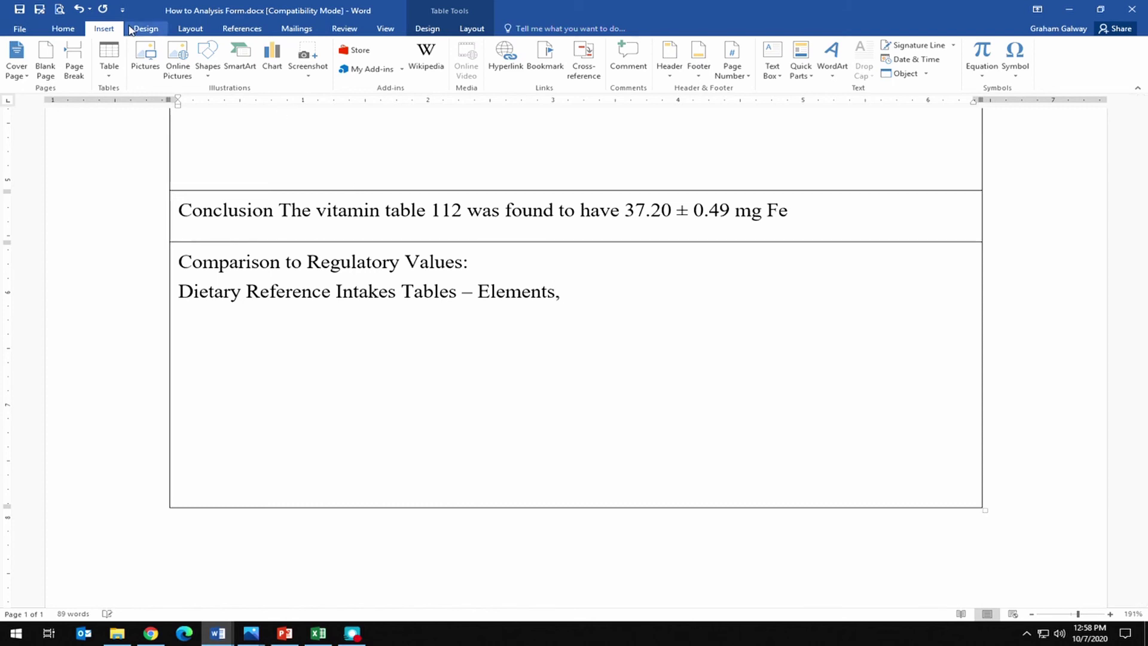
# Append the Canada.ca page address as plain text, followed by ', Accessed Oct 7, 2020.'.
pyautogui.click(160, 639)
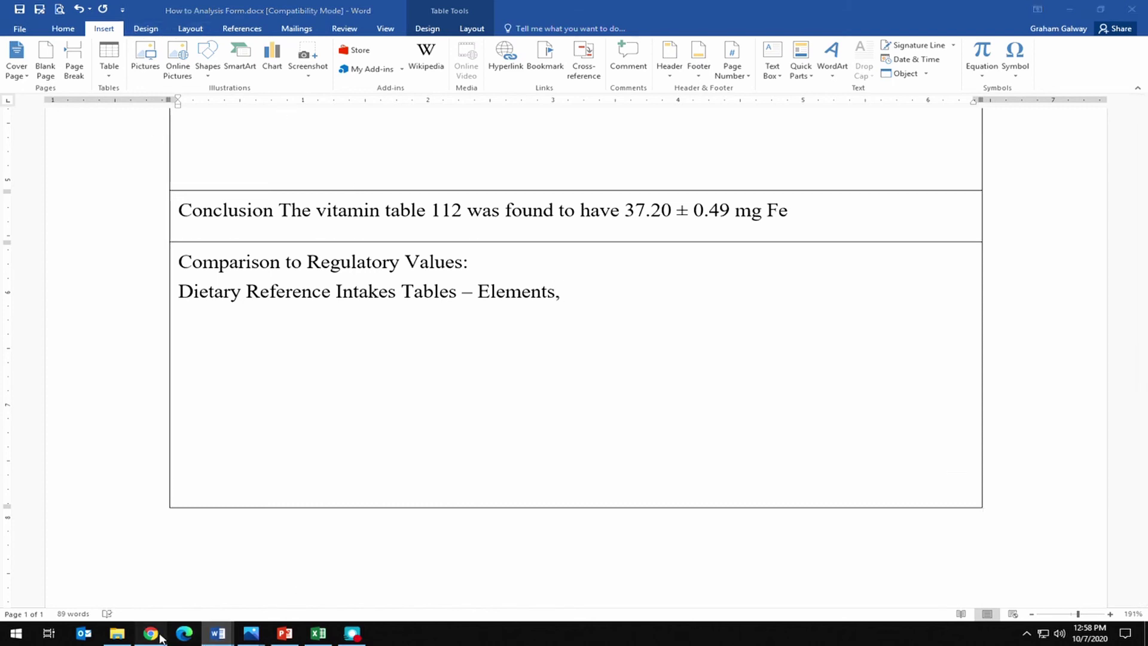
pyautogui.rightClick(428, 48)
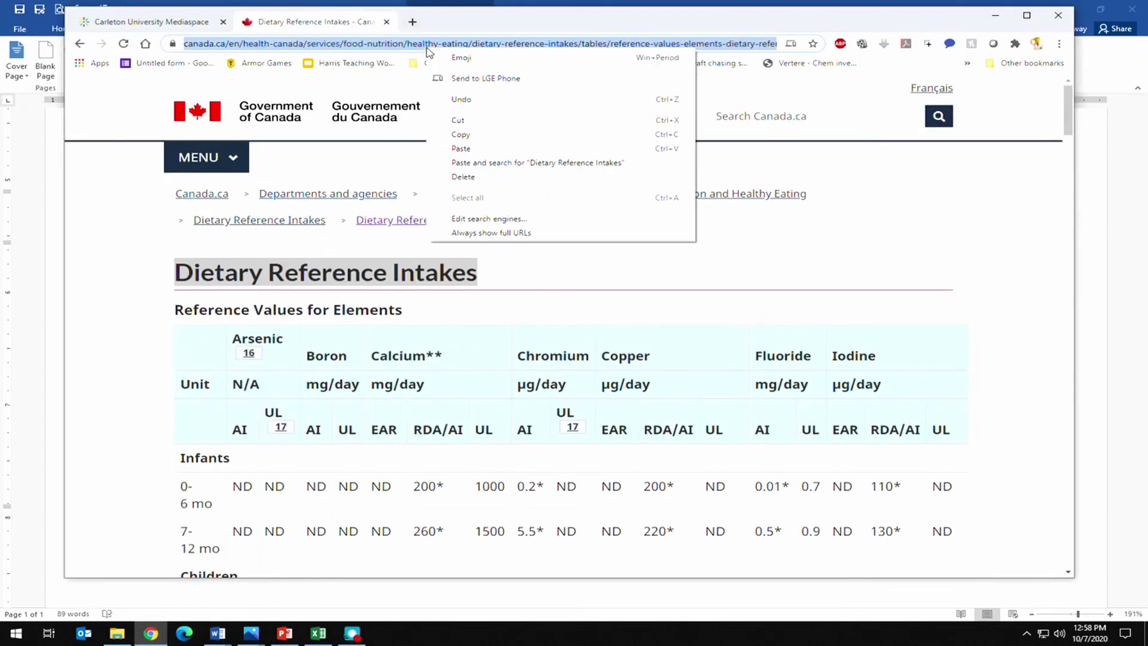
pyautogui.click(518, 143)
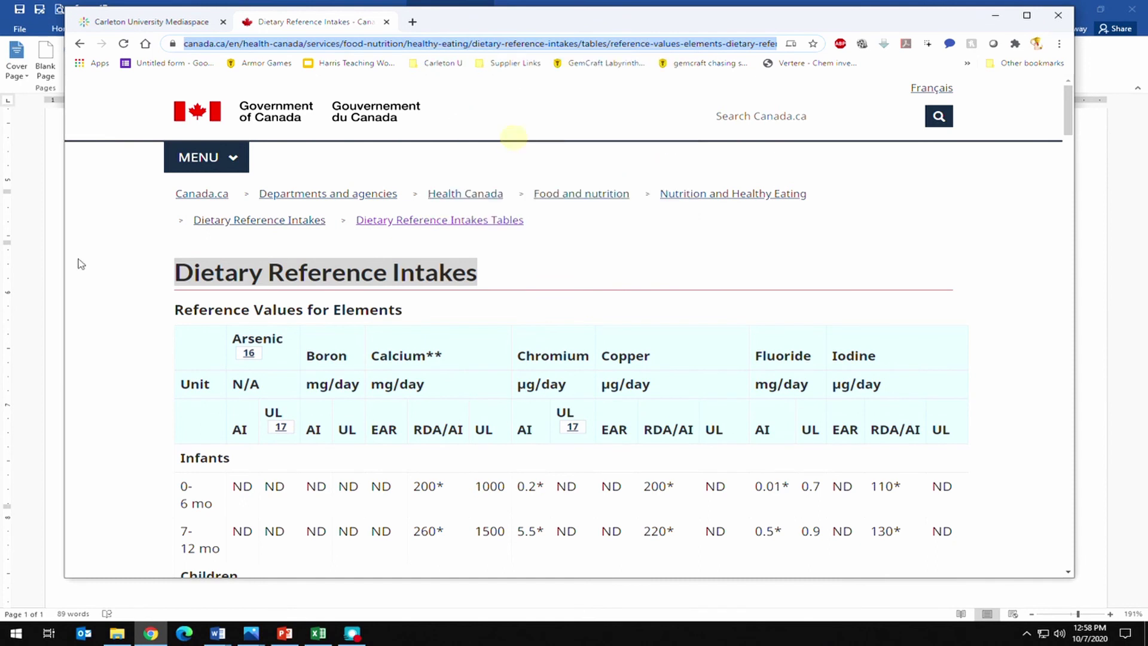
pyautogui.click(46, 299)
pyautogui.rightClick(594, 292)
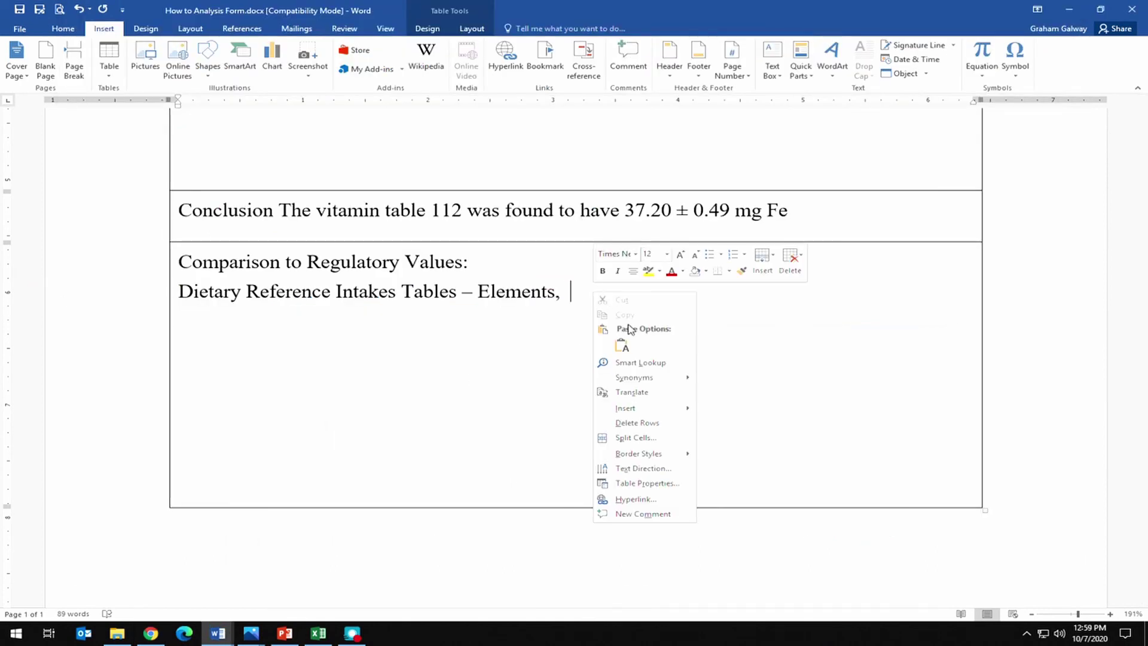
pyautogui.click(621, 341)
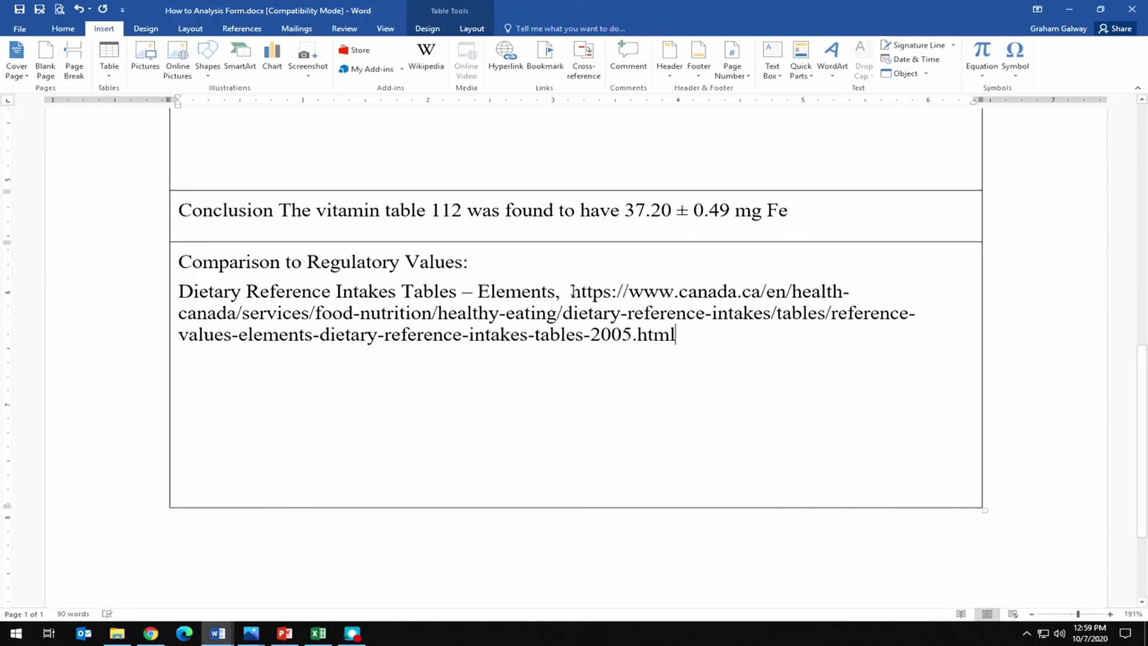
pyautogui.write(', Ac')
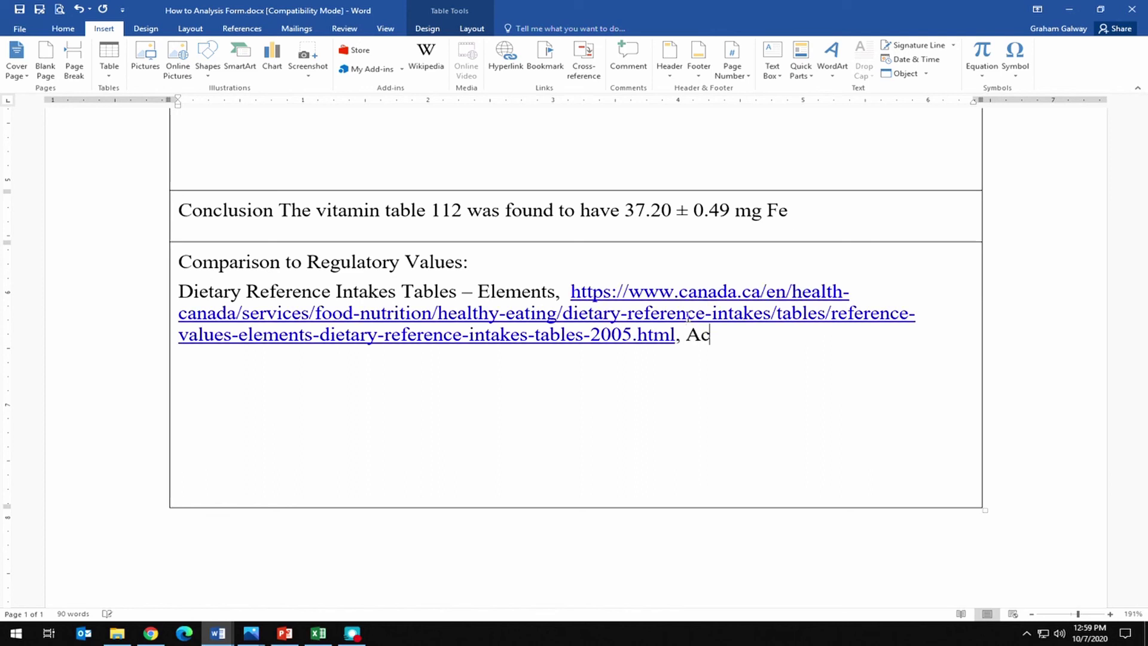
pyautogui.write('cessed Oct ')
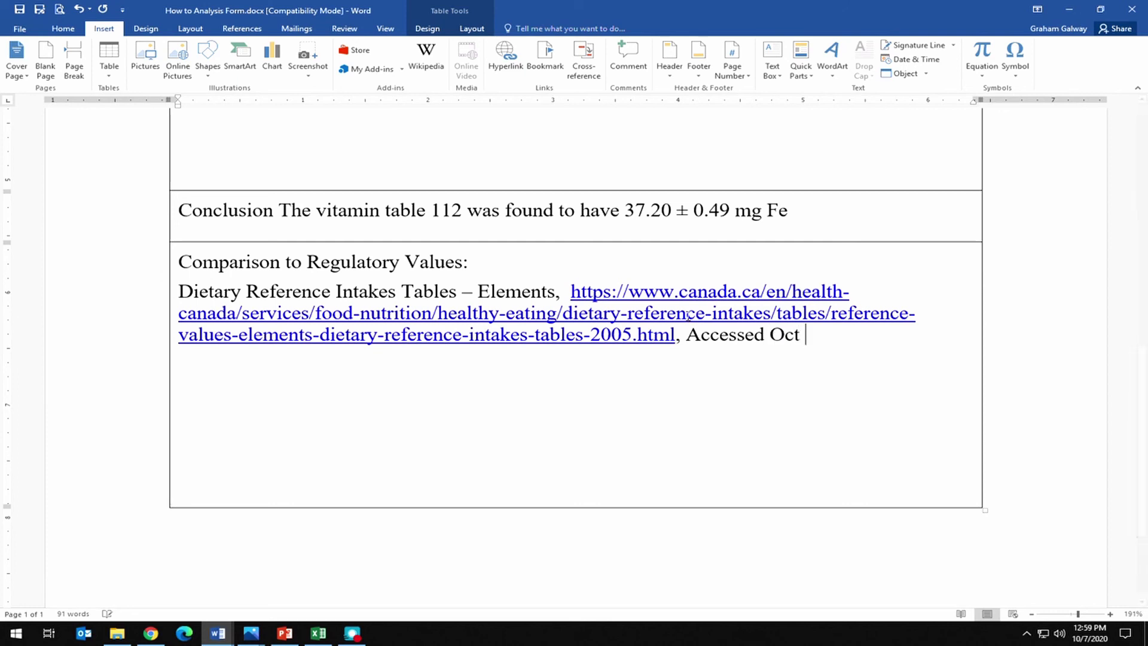
pyautogui.write('7, 2020.')
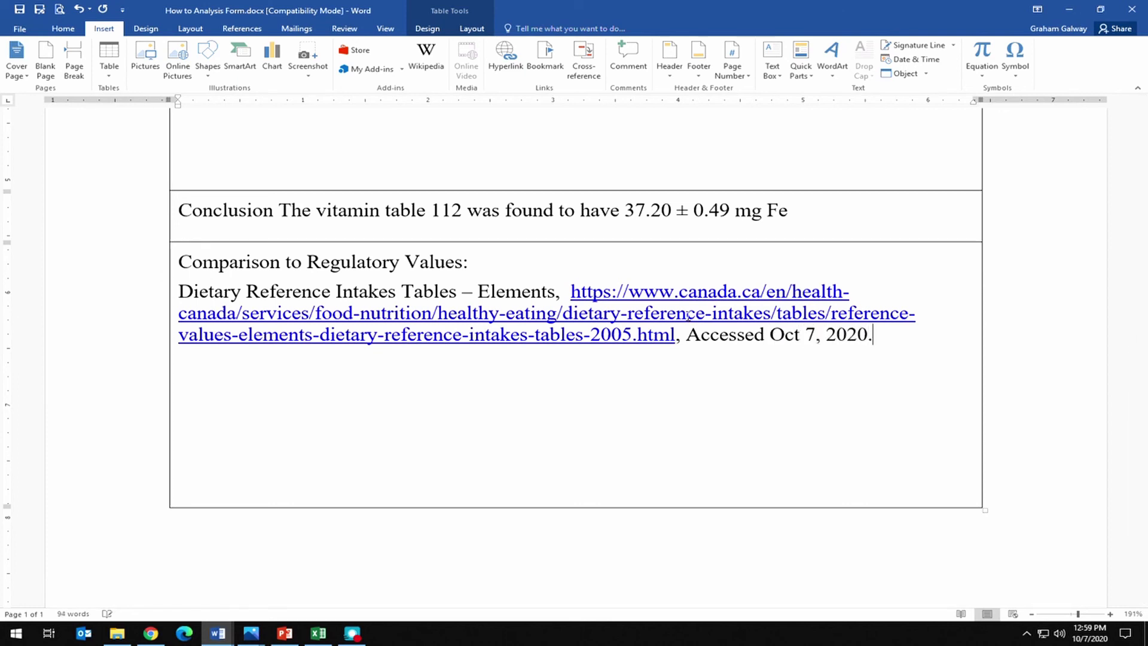
# Below the Comparison heading, begin 'According to Health Canada, the upper limit for dietary Iron in males and'.
pyautogui.click(495, 260)
pyautogui.press('Return')
pyautogui.press('Return')
pyautogui.press('Return')
pyautogui.press('Return')
pyautogui.press('Return')
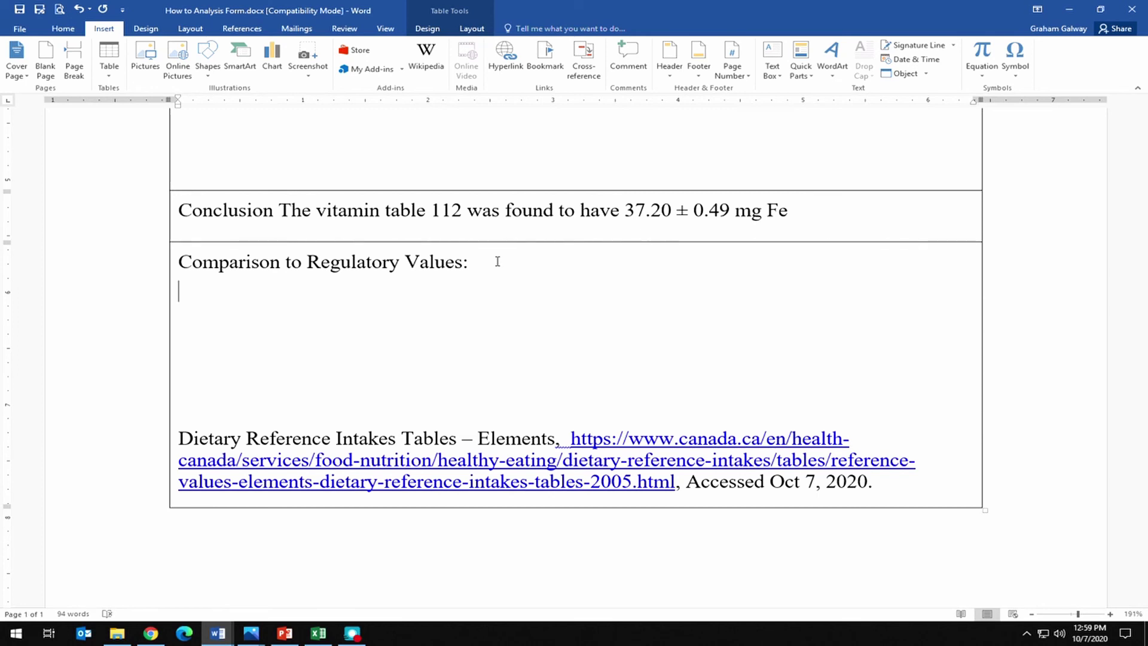
pyautogui.write('Tha')
pyautogui.press('BackSpace')
pyautogui.press('BackSpace')
pyautogui.write('According to Health Ca')
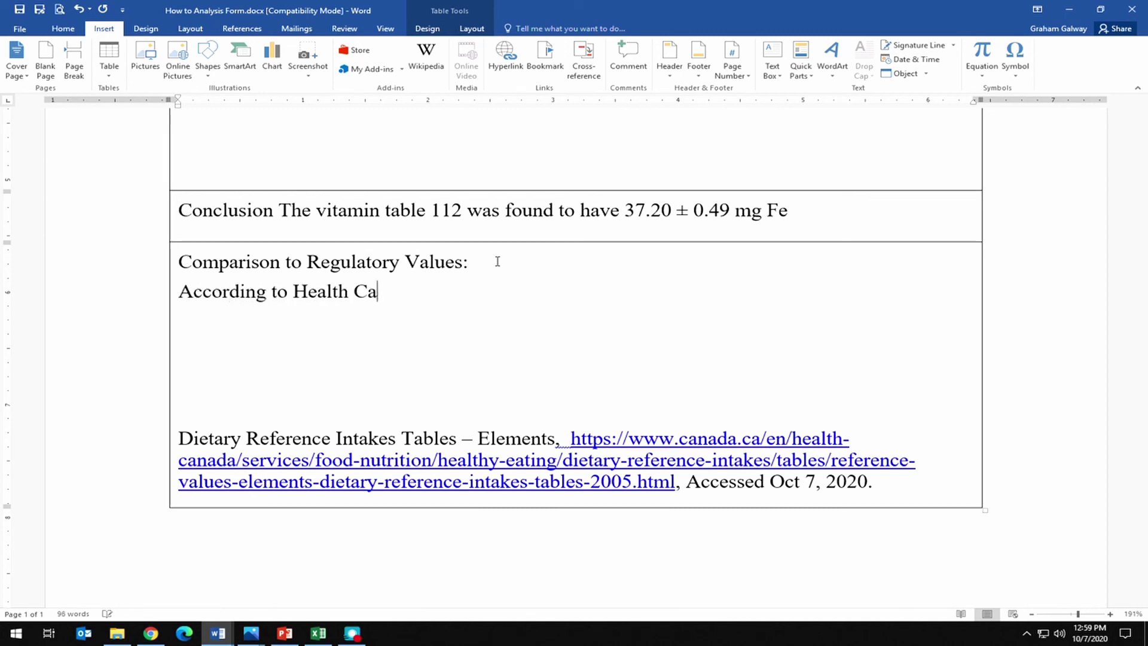
pyautogui.write('ndad')
pyautogui.press('BackSpace')
pyautogui.press('BackSpace')
pyautogui.write('ada, The')
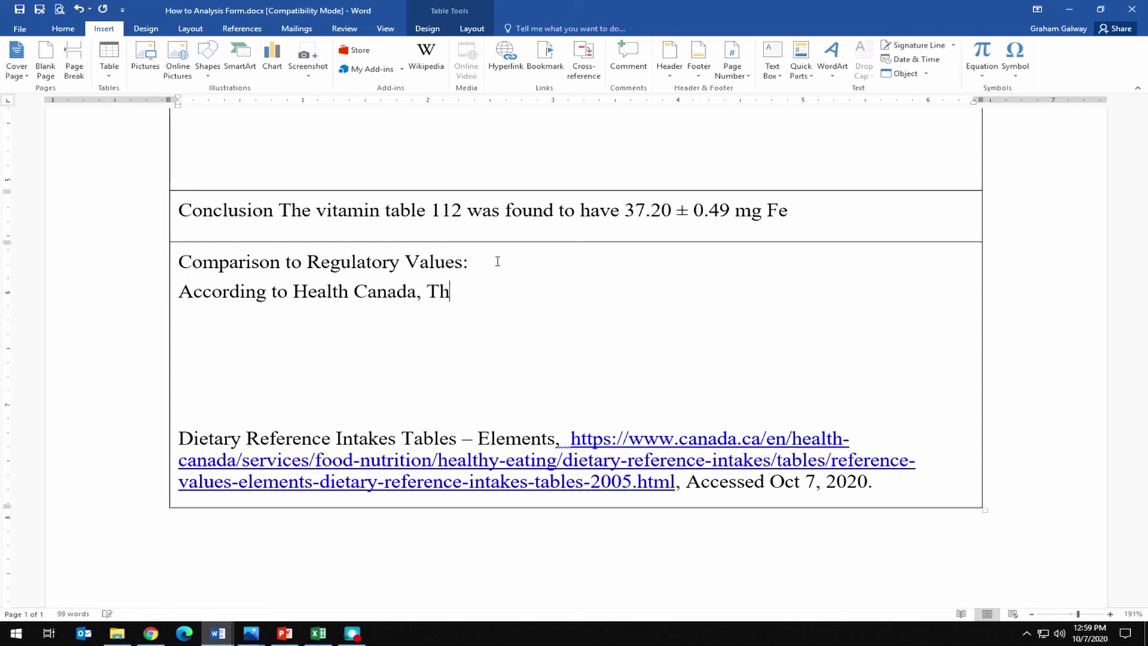
pyautogui.press('BackSpace')
pyautogui.press('BackSpace')
pyautogui.write('the upper limit for')
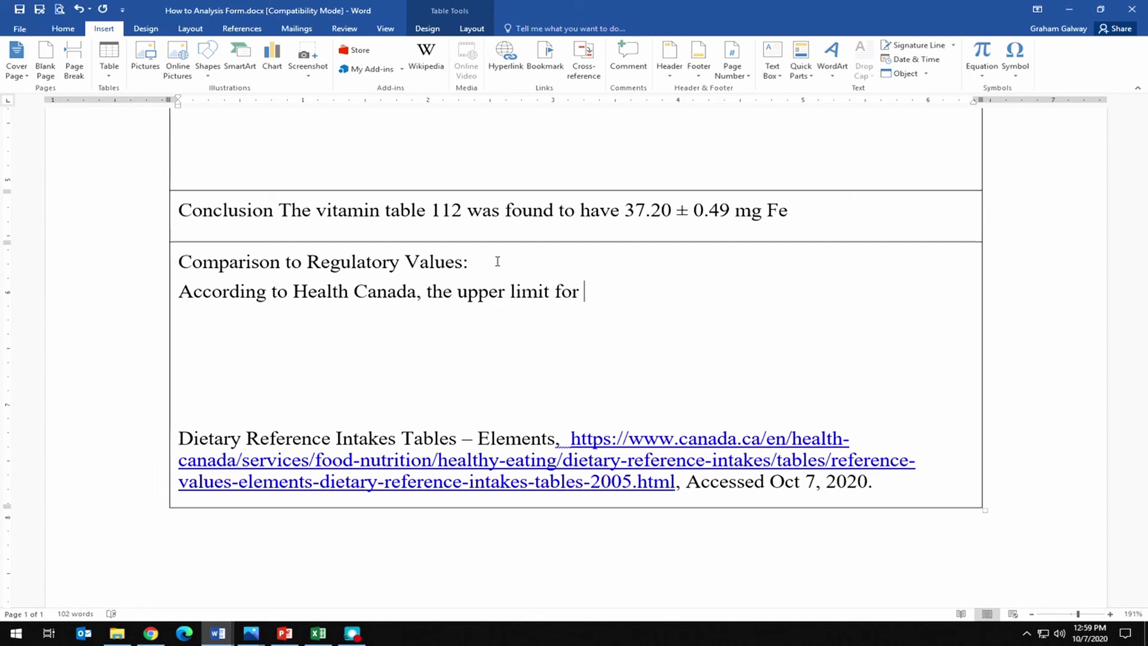
pyautogui.write(' dietary Iron in male')
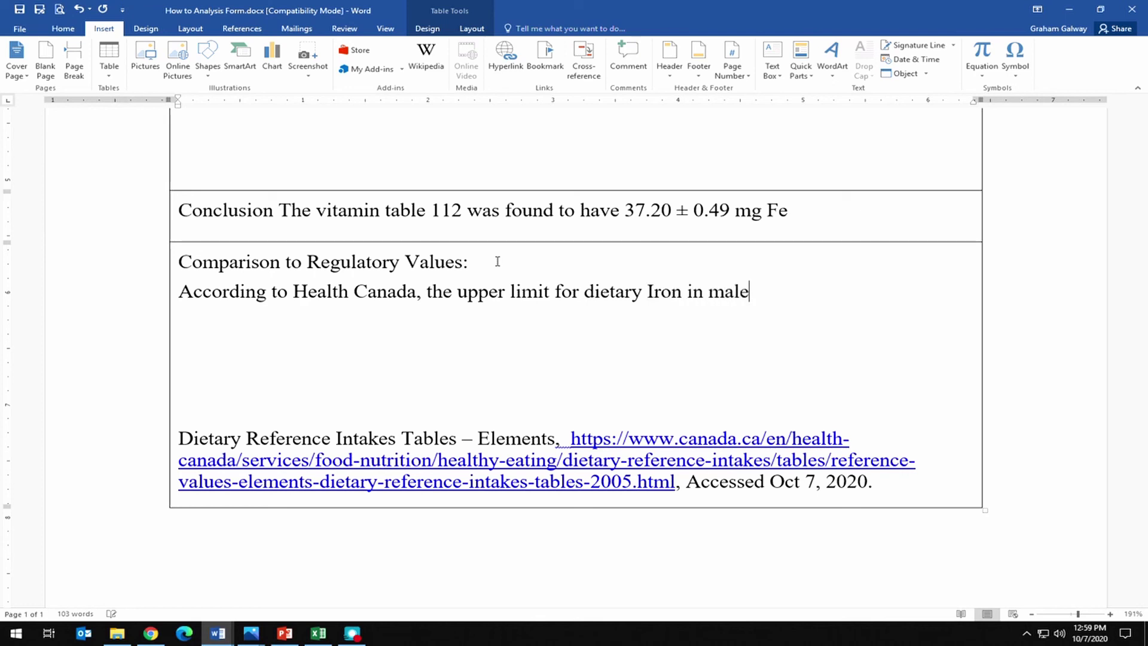
pyautogui.write('s a')
pyautogui.press('BackSpace')
pyautogui.write('s and Female')
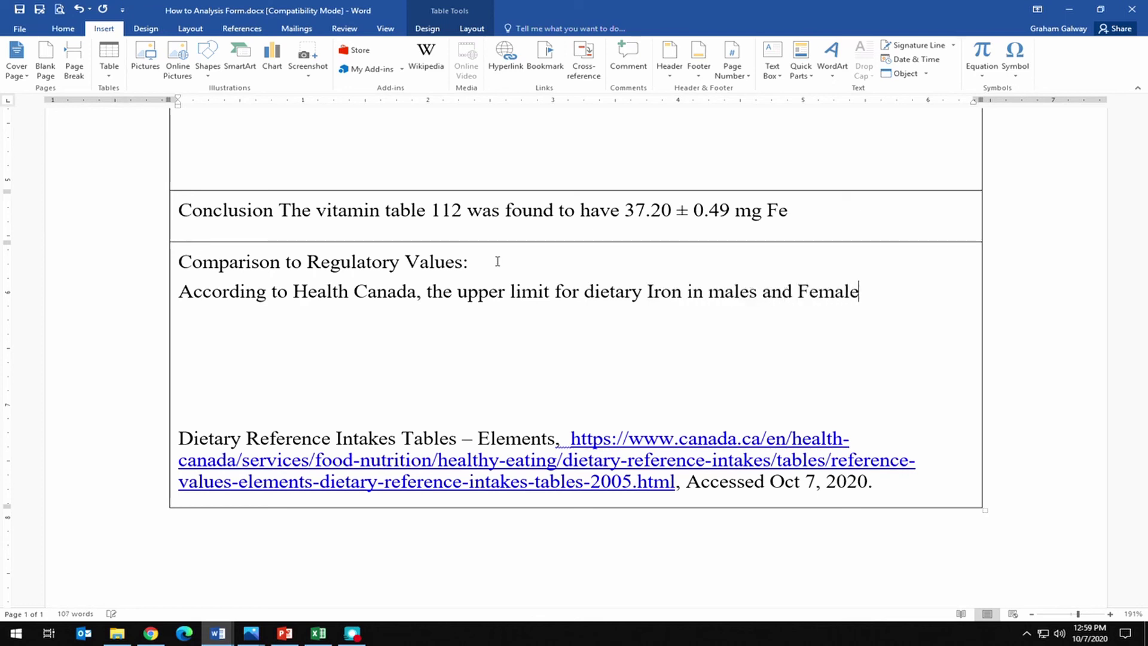
pyautogui.write('s')
# Finish with 'females aged 31 to 50 is 45 mg Fe. Therefore, the pill is safe to consume.'.
pyautogui.press('BackSpace')
pyautogui.write('females')
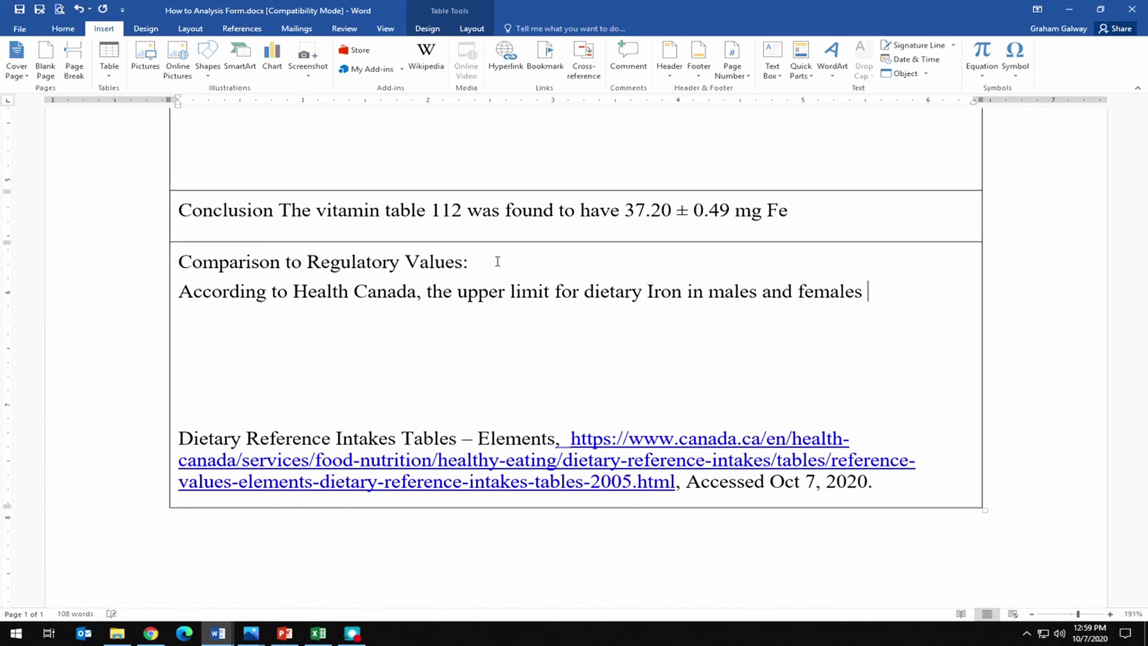
pyautogui.write(' aged')
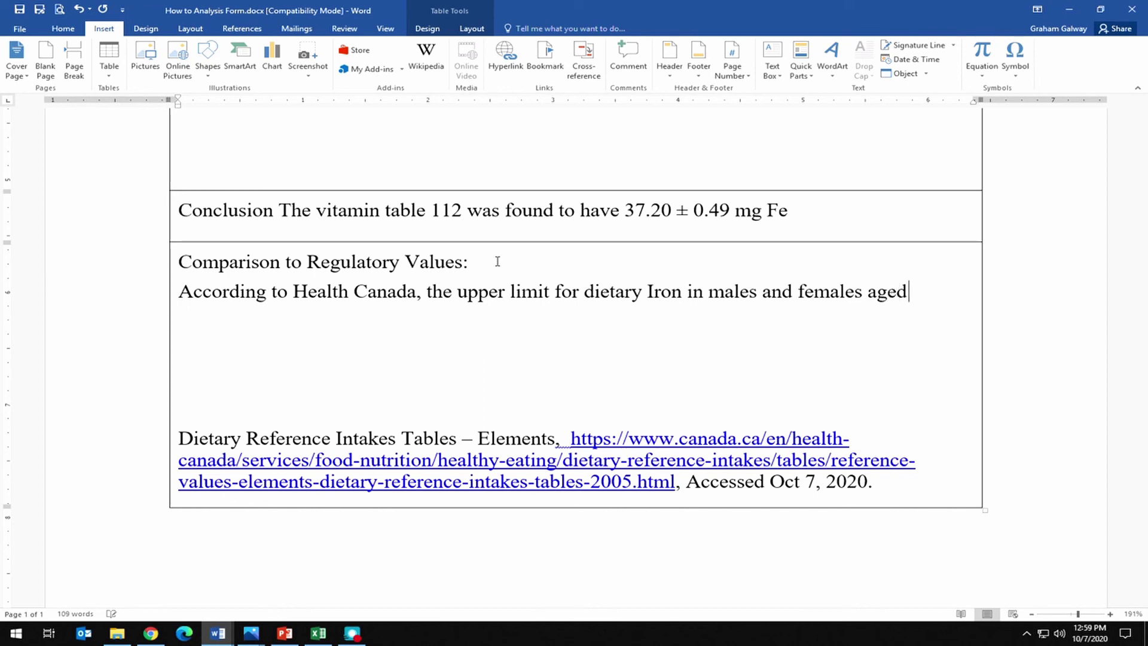
pyautogui.write(' 31 to 50')
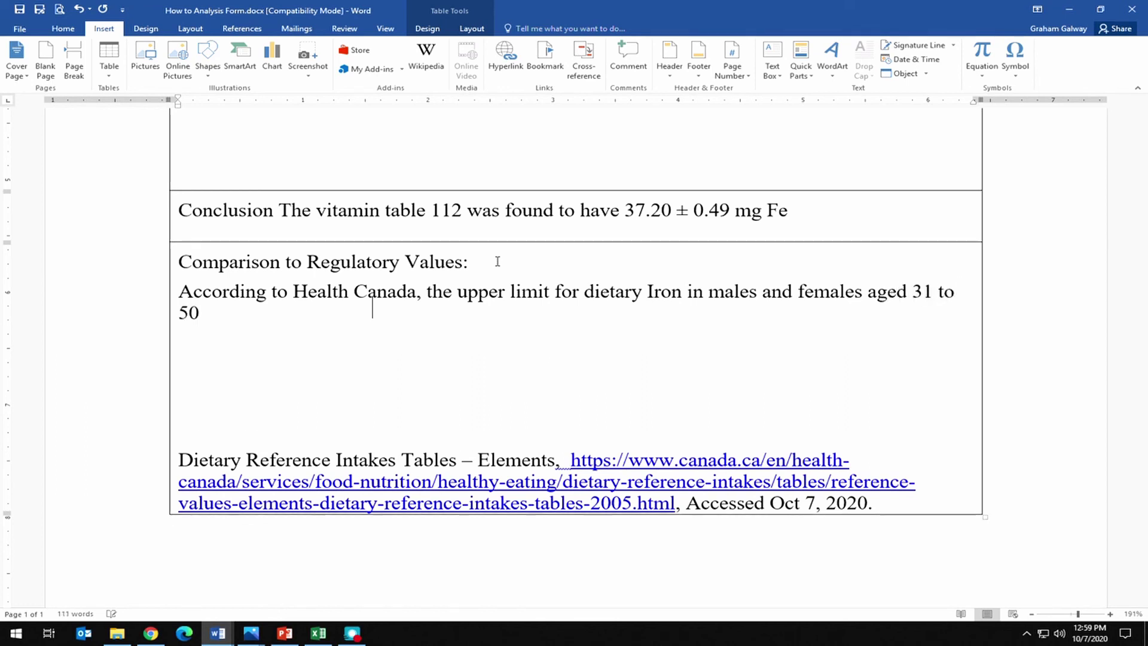
pyautogui.write(' is 45 mg')
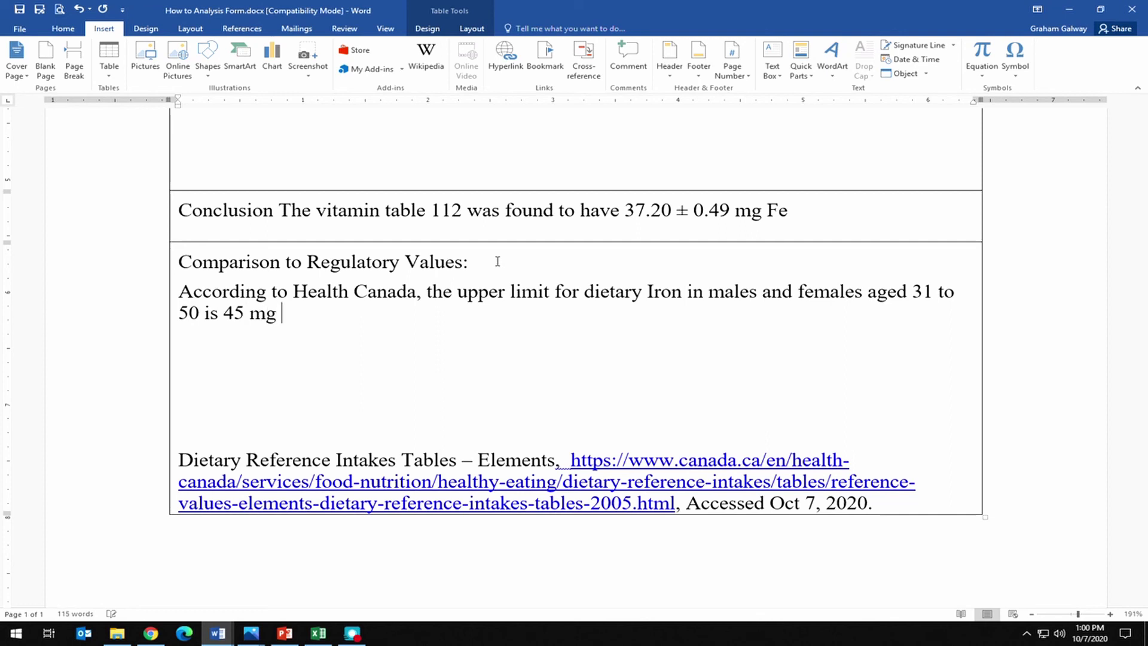
pyautogui.write(' Fe, therefoe')
pyautogui.press('BackSpace')
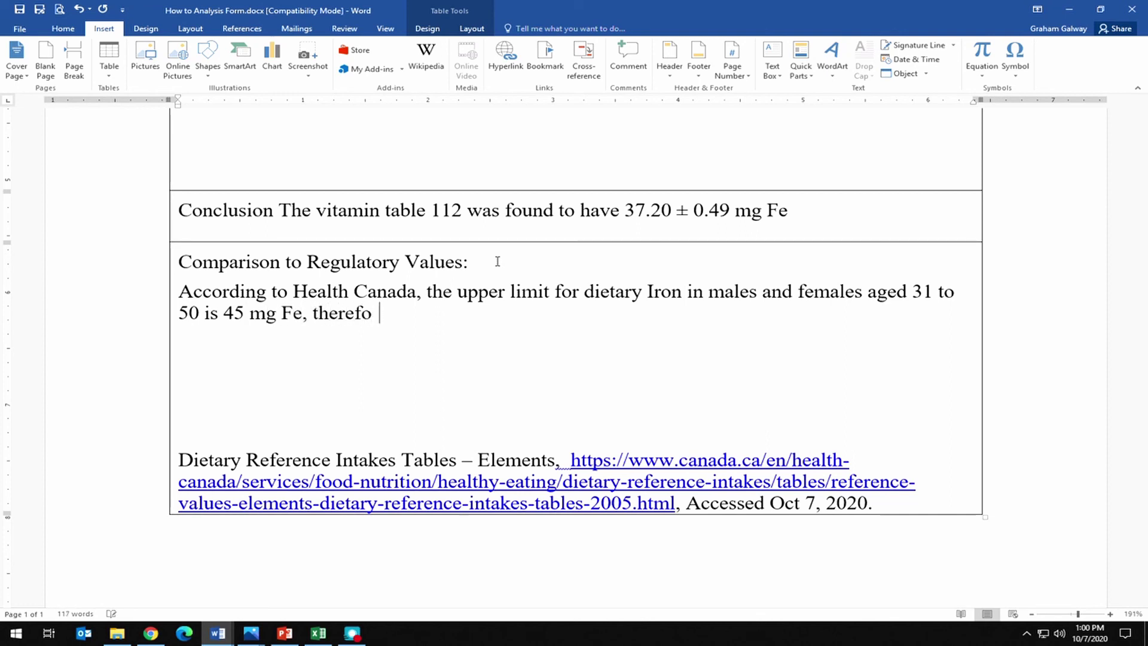
pyautogui.write('re')
pyautogui.press('Left')
pyautogui.press('Left')
pyautogui.press('Left')
pyautogui.press('Left')
pyautogui.press('Left')
pyautogui.press('Left')
pyautogui.press('Left')
pyautogui.press('Delete')
pyautogui.write('.')
pyautogui.press('Right')
pyautogui.press('Delete')
pyautogui.write('T')
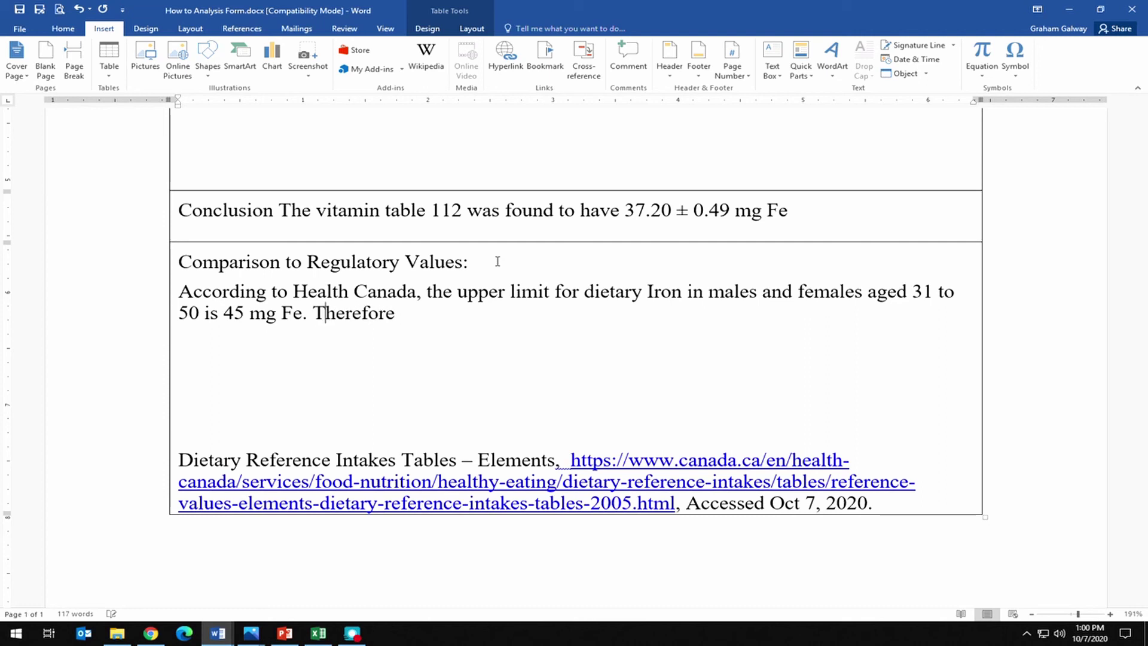
pyautogui.write(', the pill is saf')
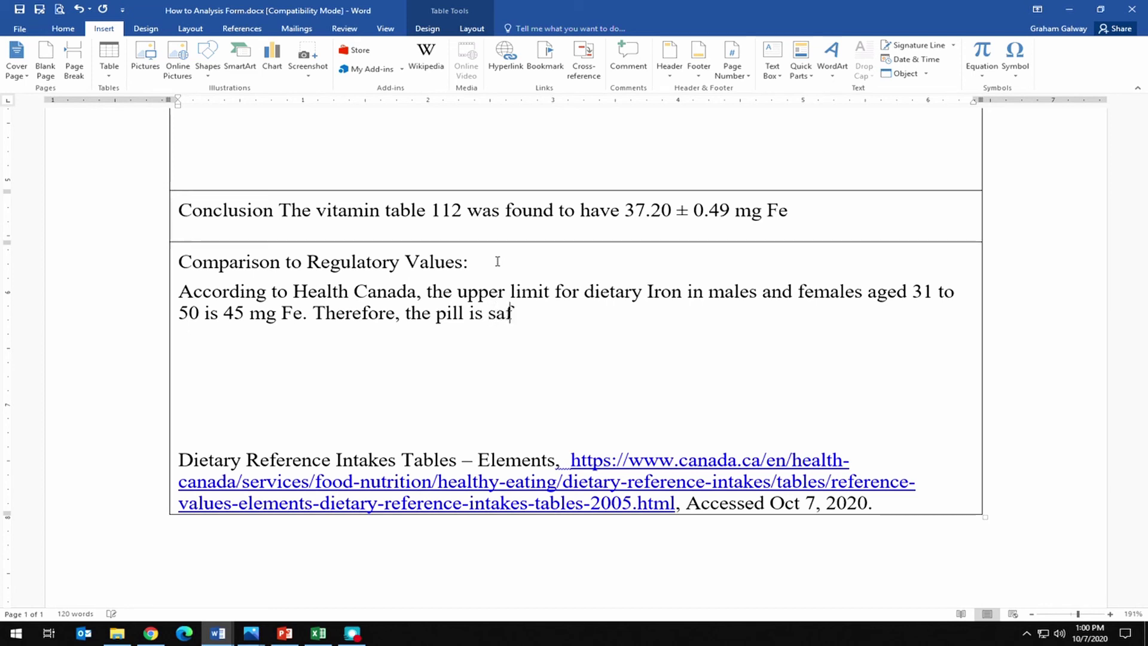
pyautogui.write('e to consume.')
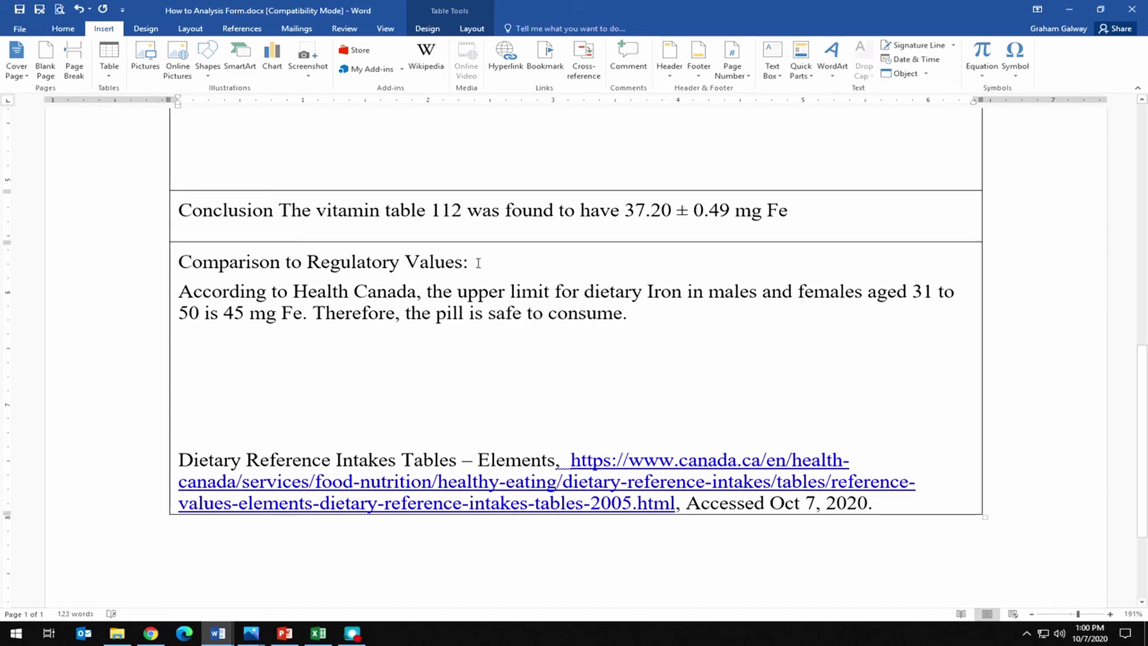
# Delete the extra empty paragraphs above the Canada.ca citation, keeping one blank line, then review the report.
pyautogui.press('Delete')
pyautogui.press('Delete')
pyautogui.press('Delete')
pyautogui.press('Delete')
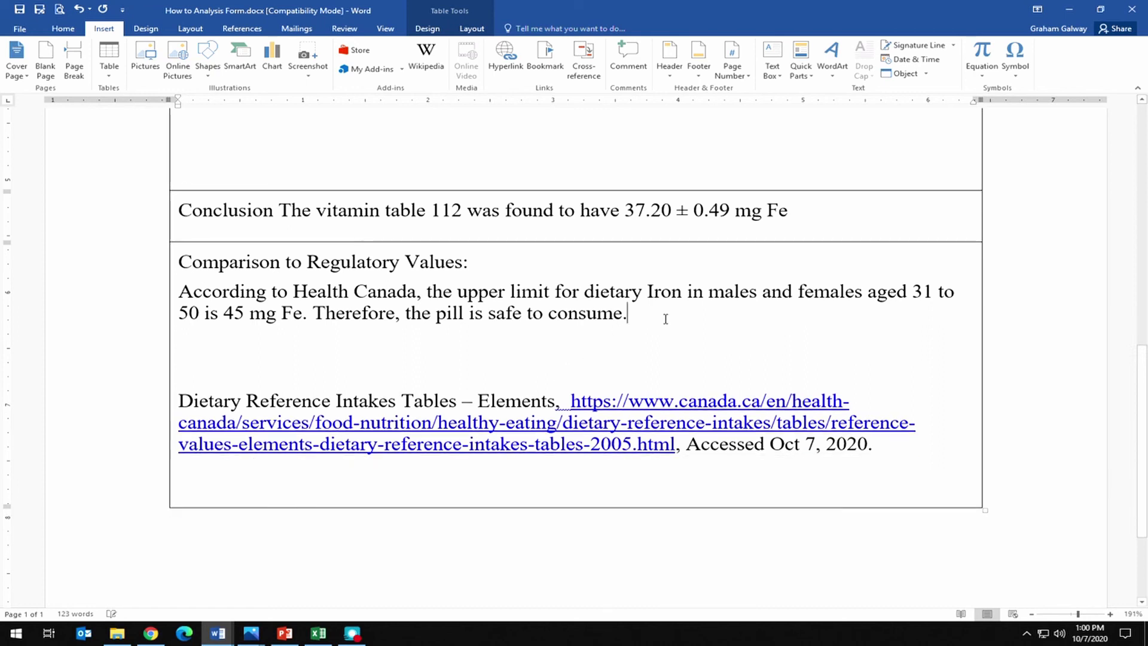
pyautogui.press('Return')
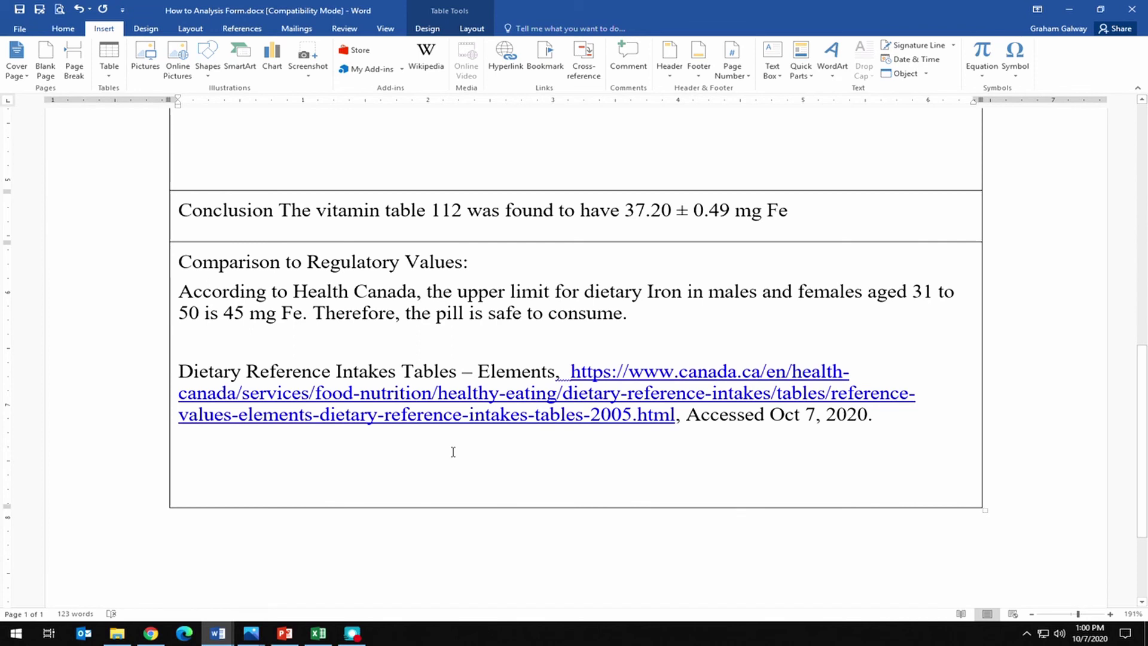
pyautogui.scroll(1, 453, 450)
pyautogui.scroll(10, 452, 450)
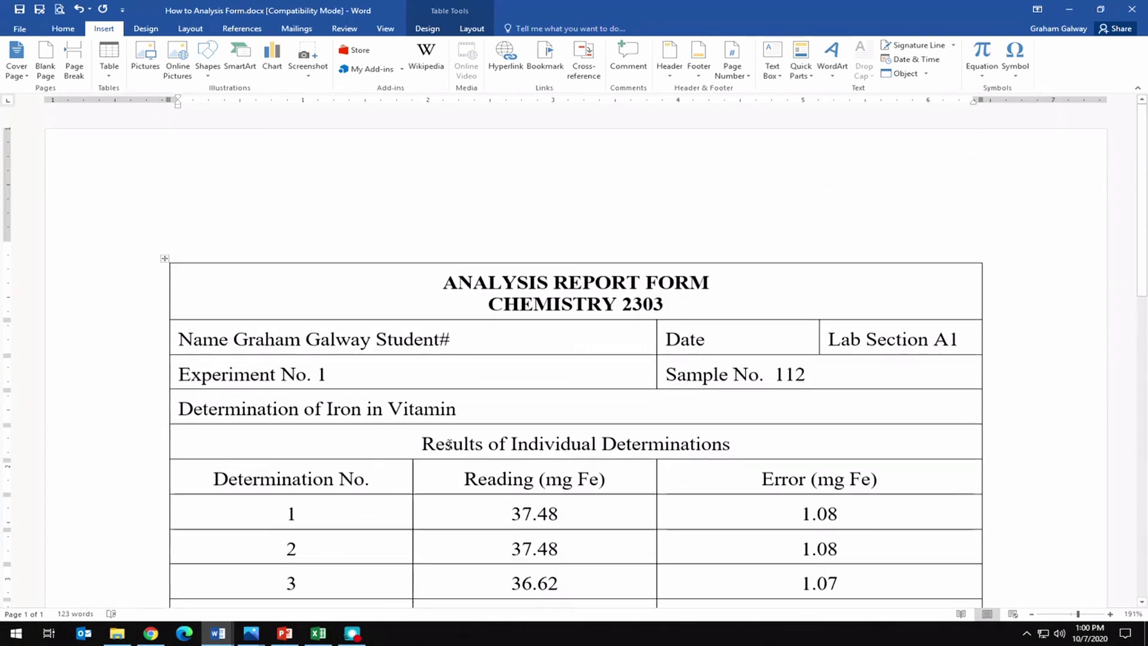
pyautogui.scroll(-3, 444, 433)
pyautogui.scroll(-10, 444, 433)
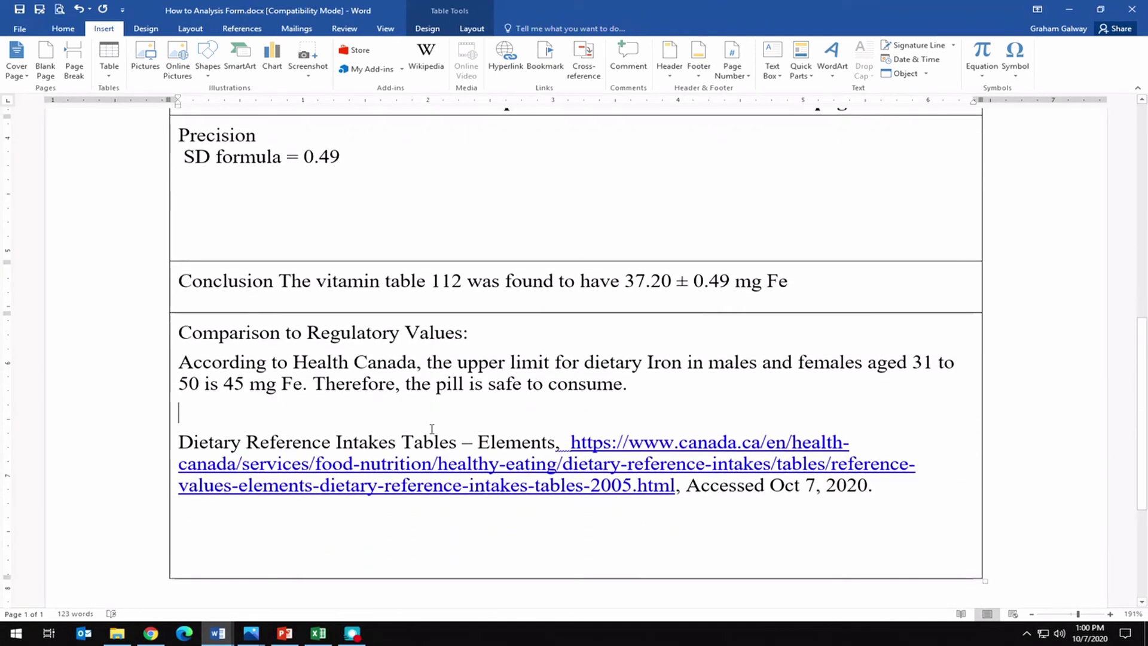
pyautogui.scroll(4, 431, 429)
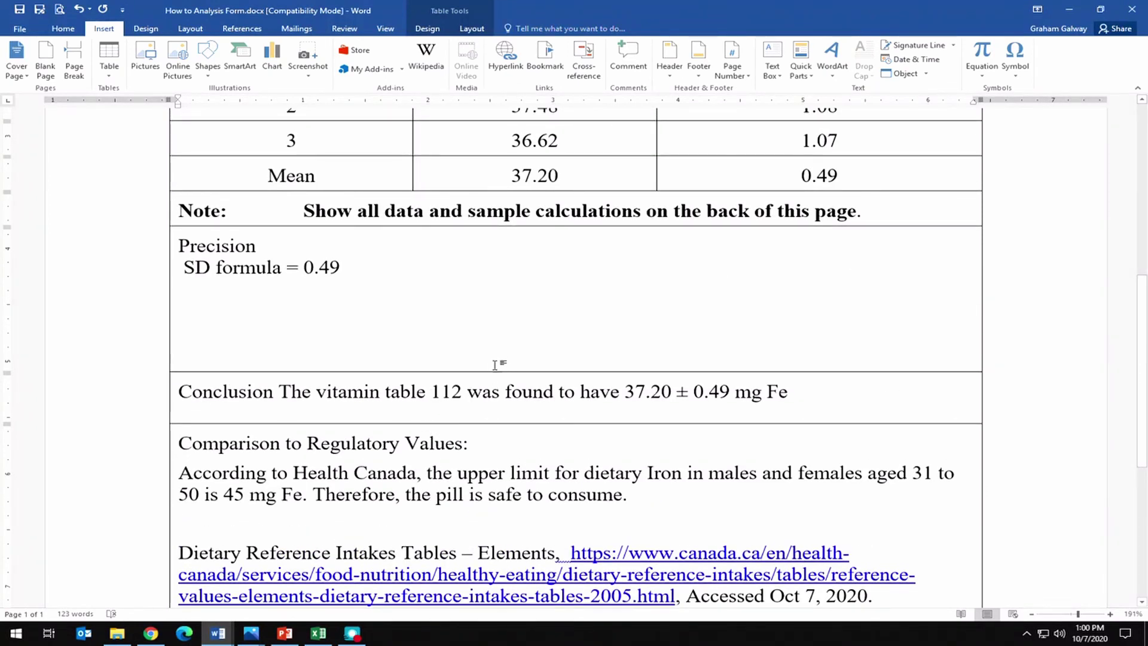
pyautogui.scroll(-6, 494, 382)
pyautogui.scroll(4, 494, 381)
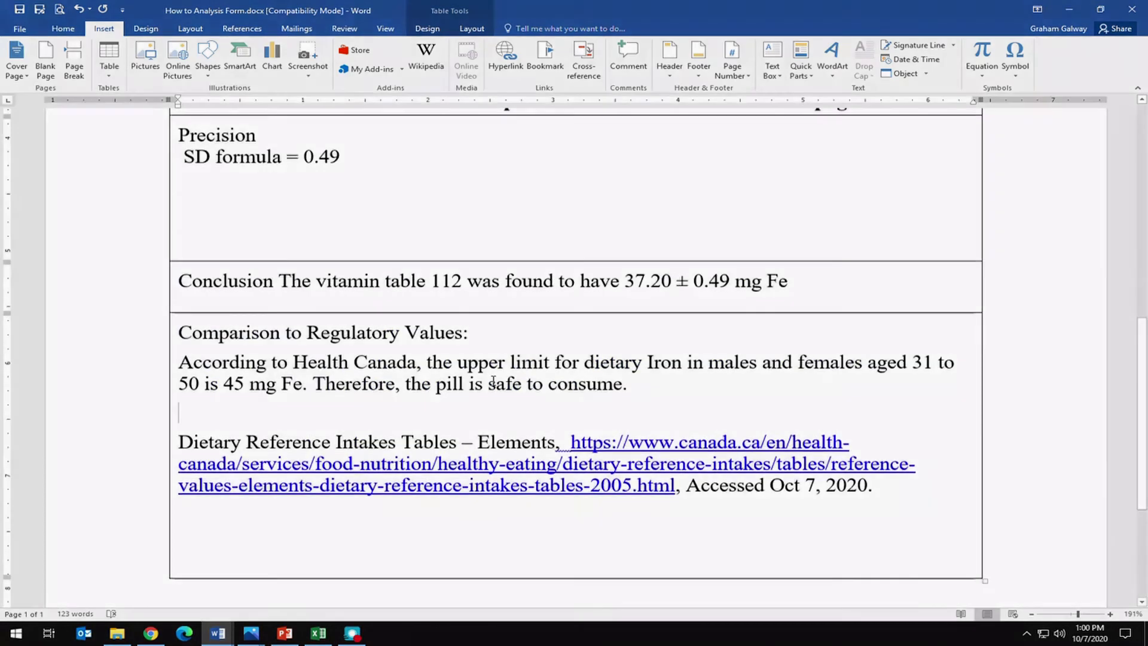